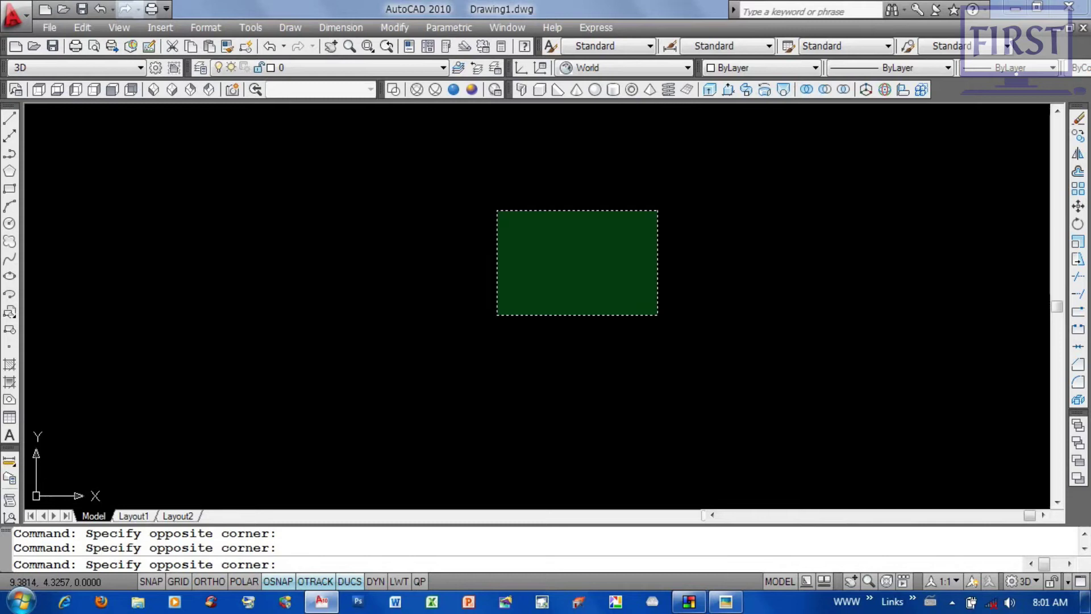
Step: Check the command shortcut list, then switch the drawing to SW Isometric view
key(alt+Tab)
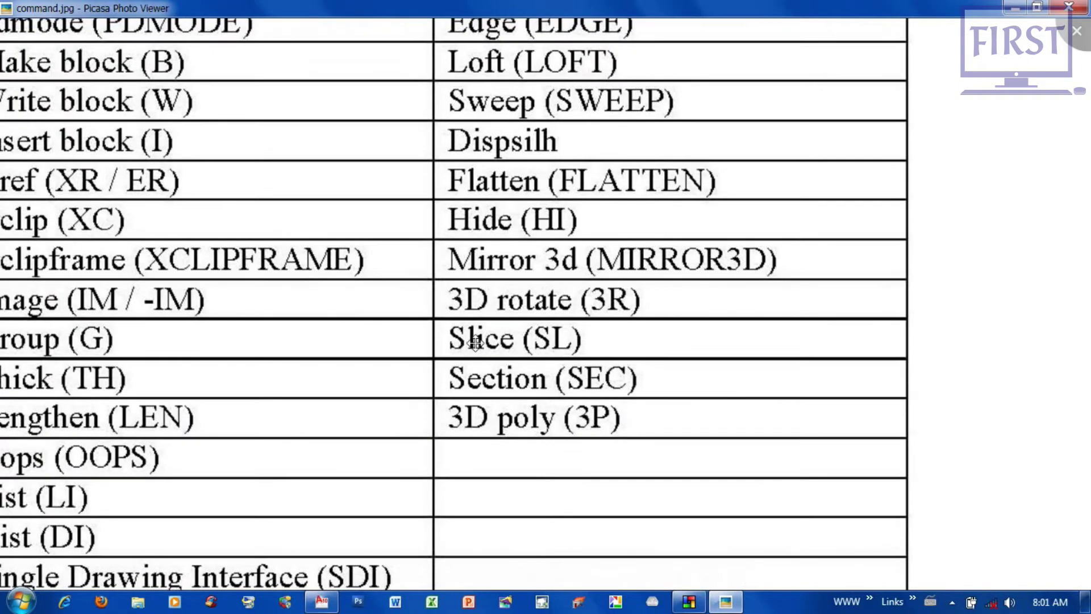
mouse_move(324, 599)
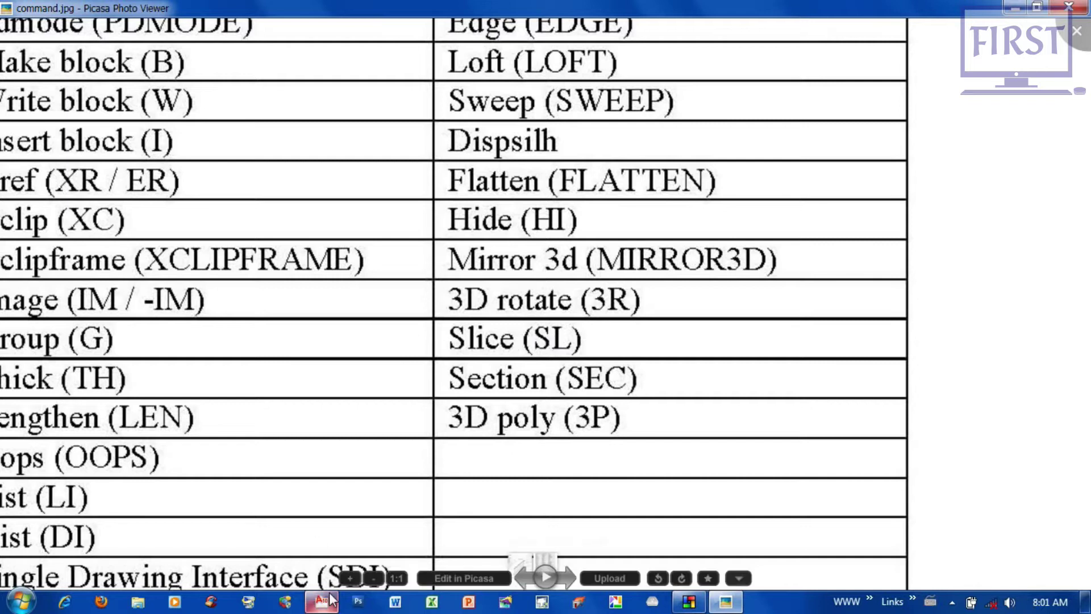
click(331, 599)
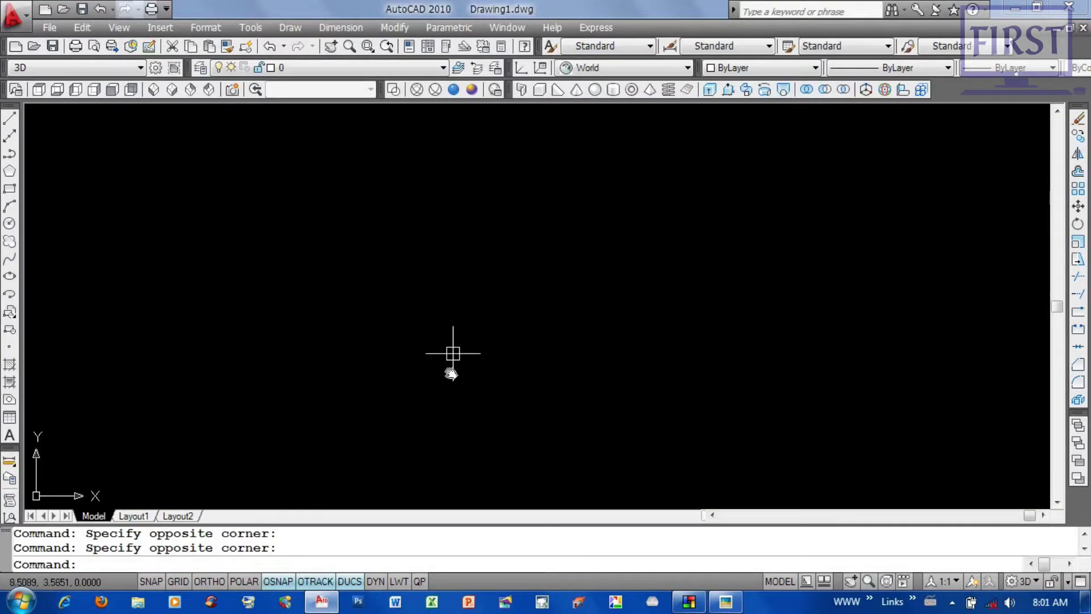
click(154, 89)
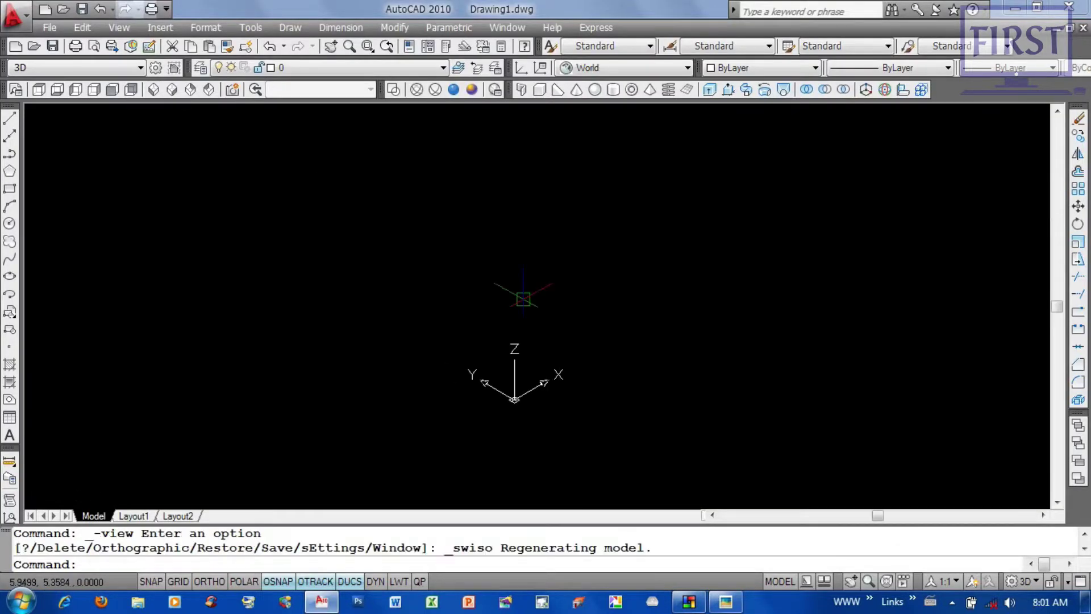
Step: Turn off the UCS icon's Origin display so it stays off the origin
key(alt+v)
key(y)
key(u)
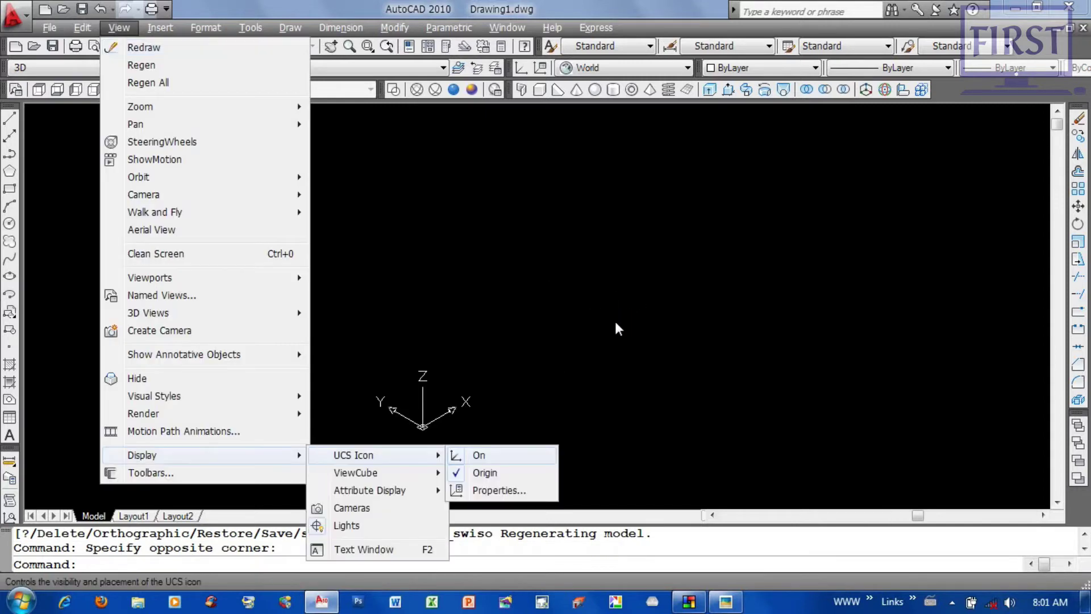
key(g)
click(538, 89)
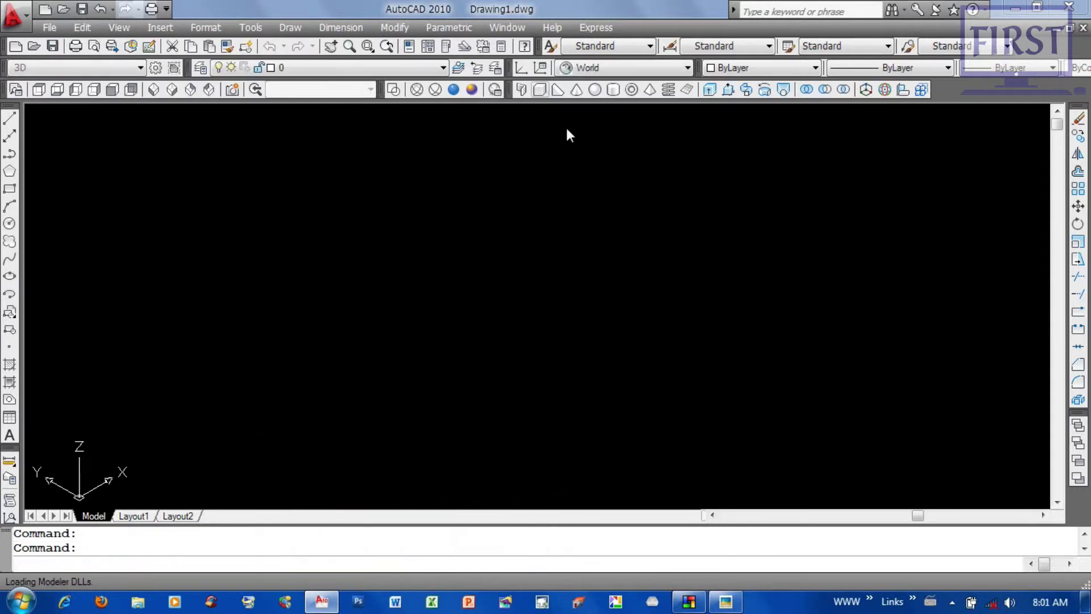
Step: Draw a rectangular 3D box from two base corners and a height
click(501, 460)
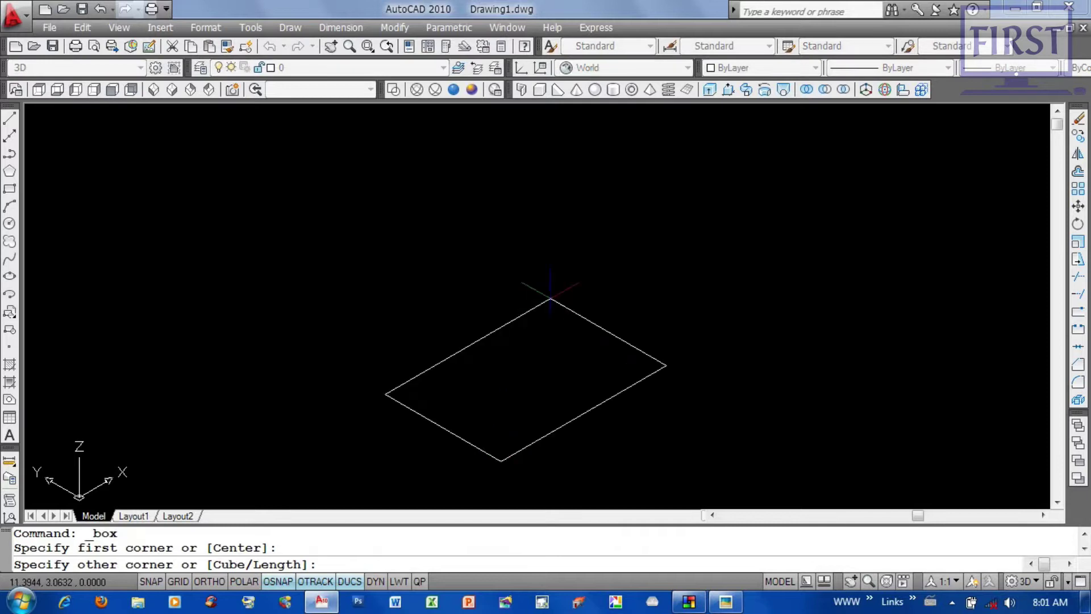
click(564, 290)
click(550, 159)
middle_drag(636, 150, 593, 148)
Step: Shade the box with the Realistic visual style and centre it in view
click(453, 89)
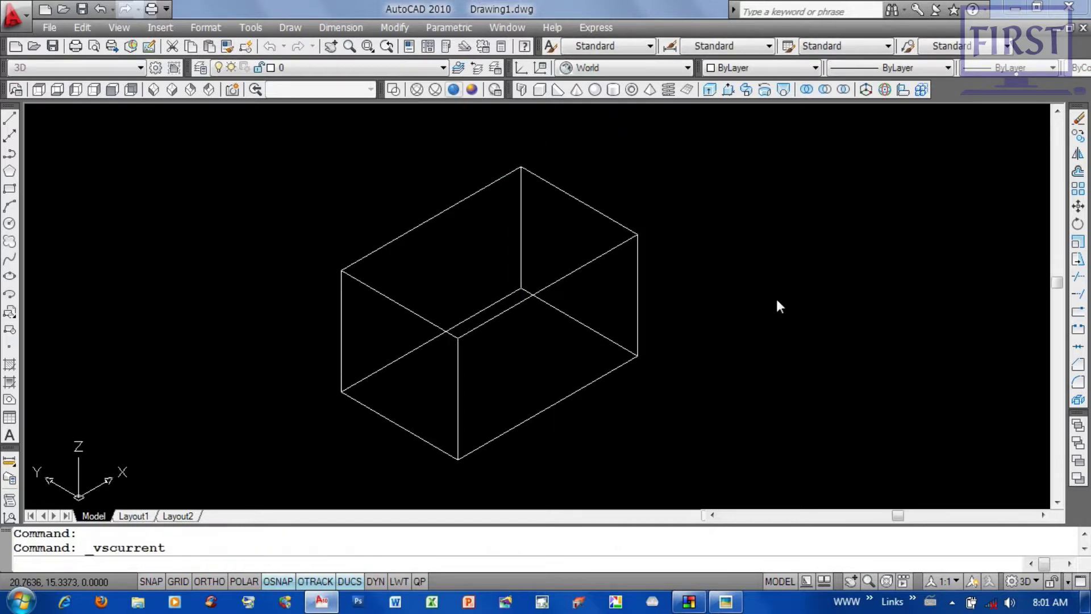
middle_drag(641, 390, 649, 401)
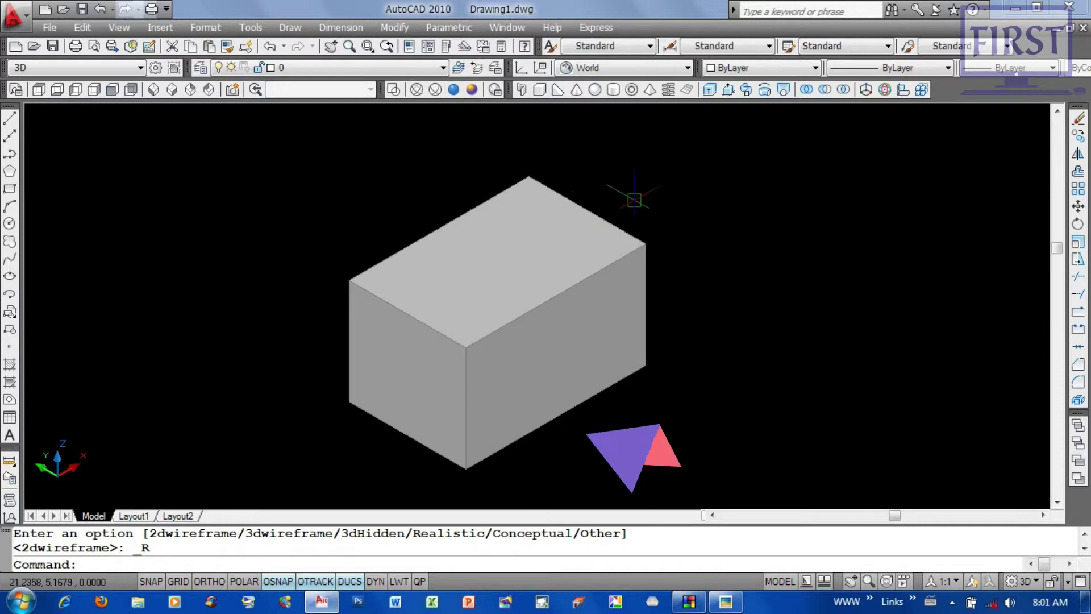
mouse_move(723, 215)
middle_down()
mouse_move(717, 226)
mouse_move(708, 196)
middle_up()
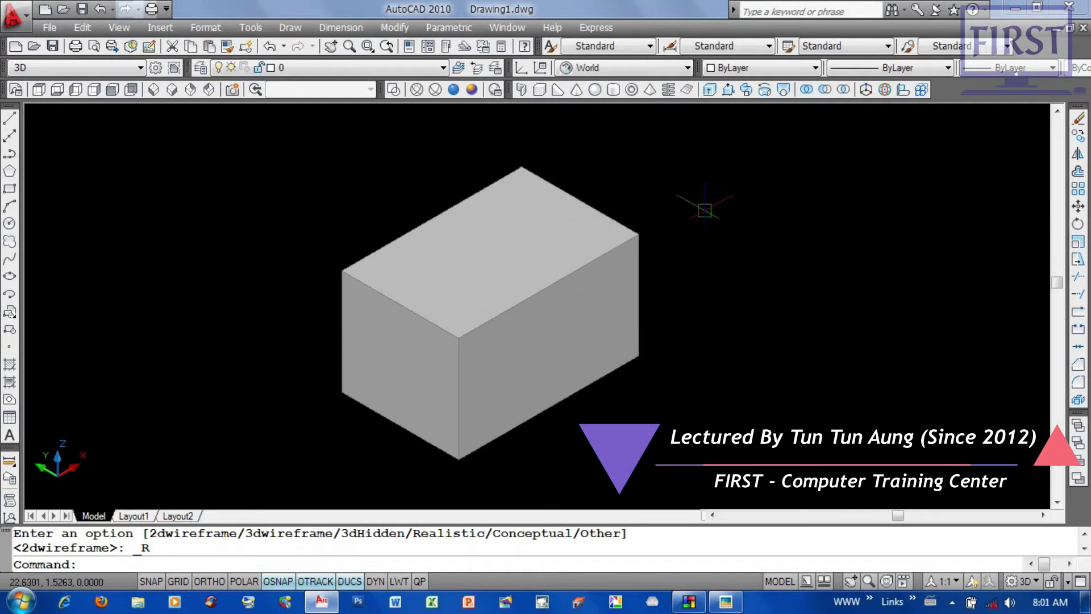
Step: Review the preset UCS orientations and keep the coordinate system as World
click(622, 67)
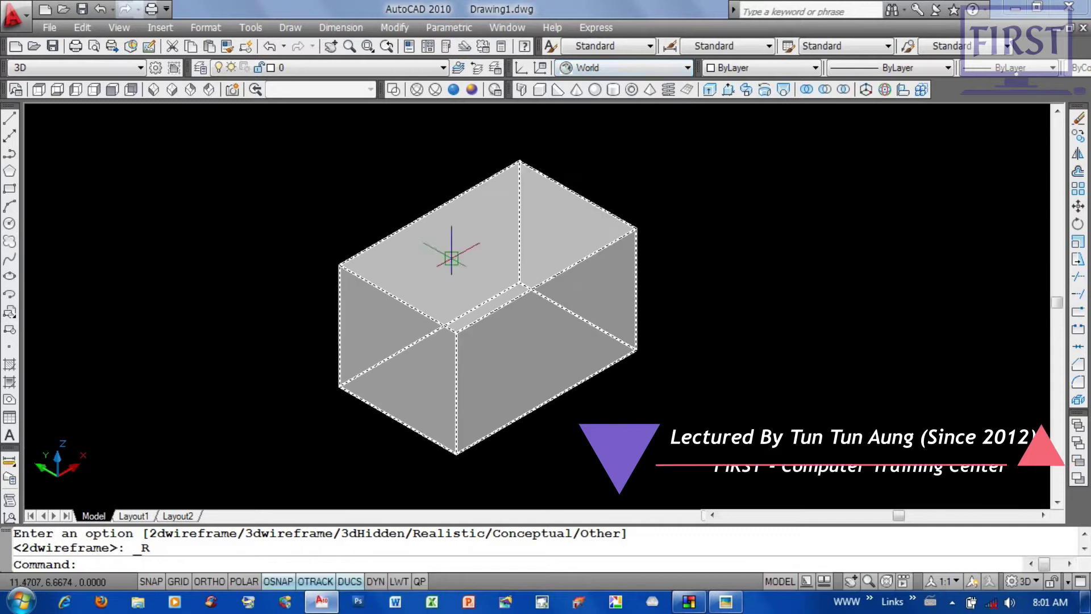
click(629, 71)
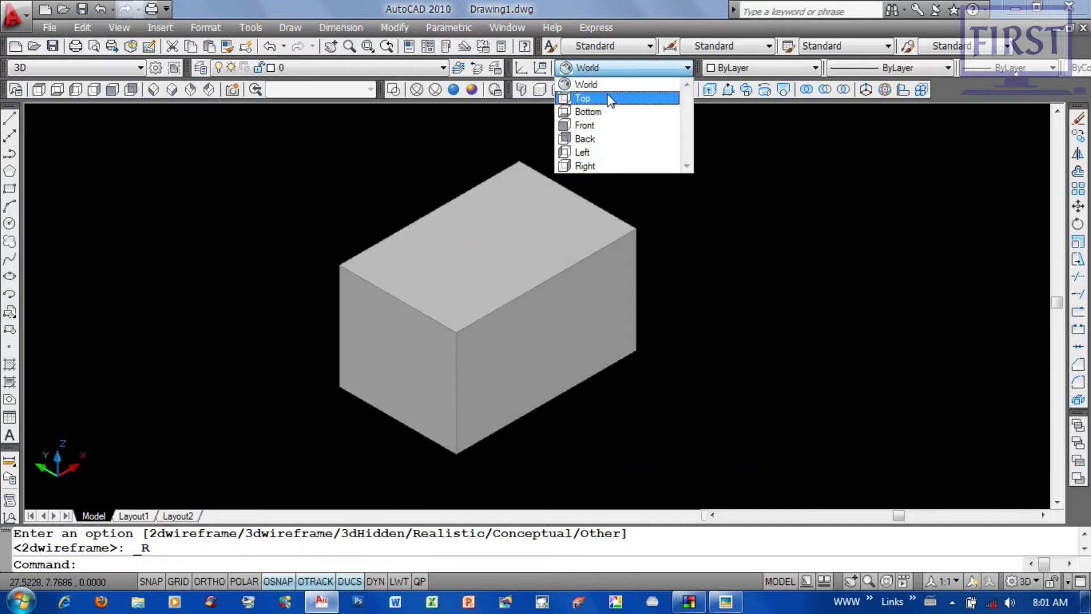
click(759, 178)
text(s)
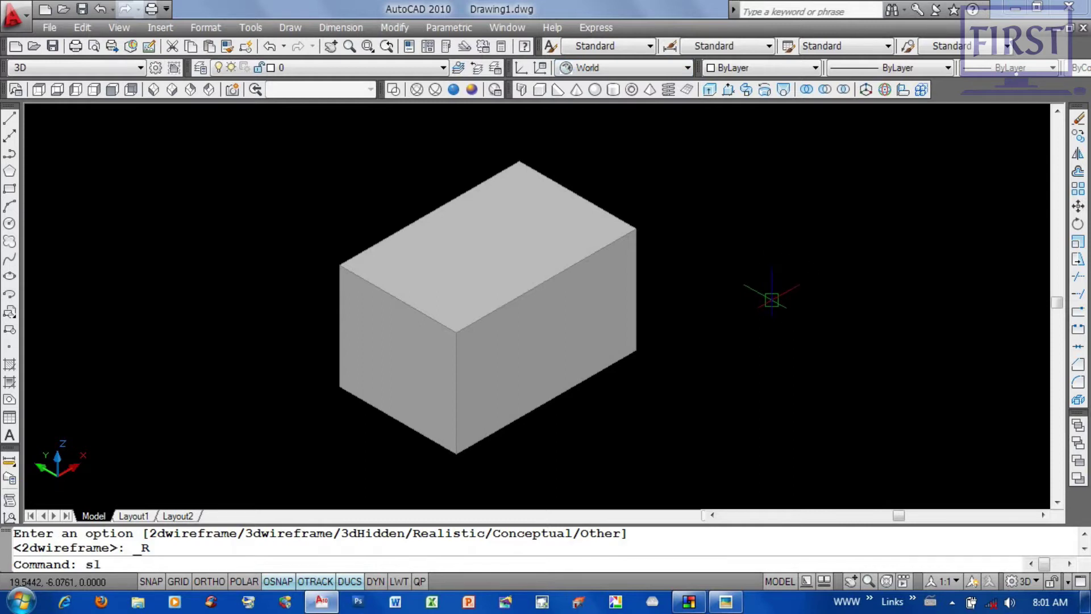
text(l)
Step: Start SLICE on the box using the three-point cutting plane option
key(Return)
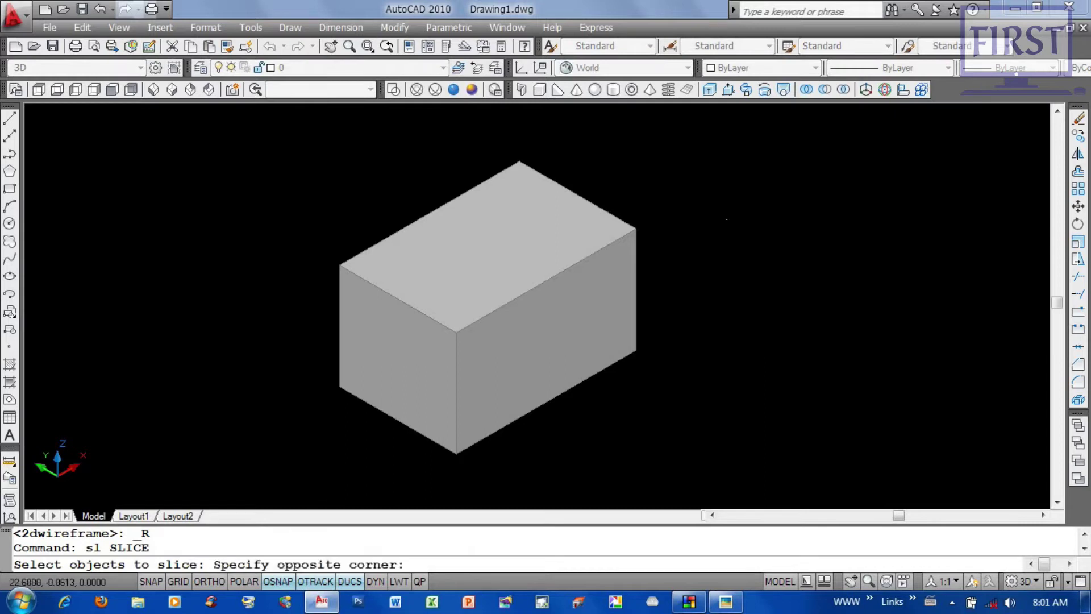
click(323, 502)
click(482, 339)
key(Return)
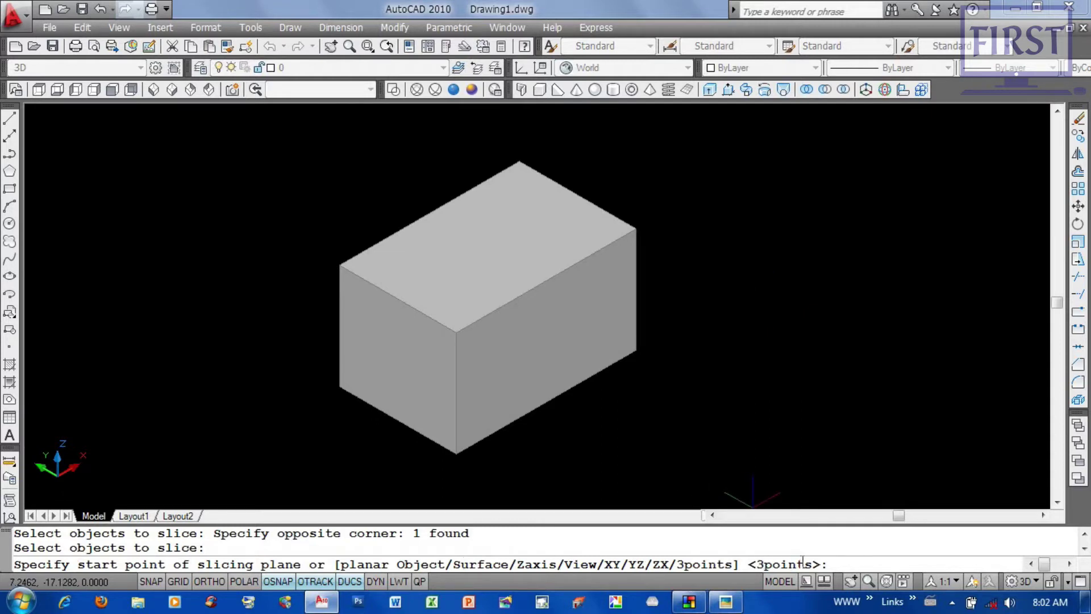
key(Return)
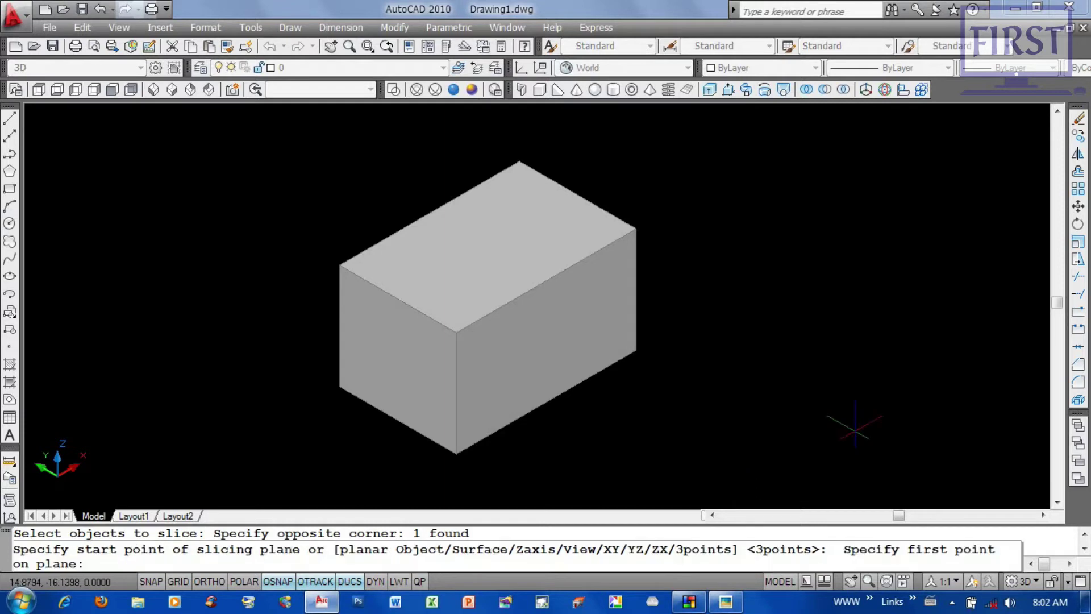
middle_drag(854, 430, 884, 429)
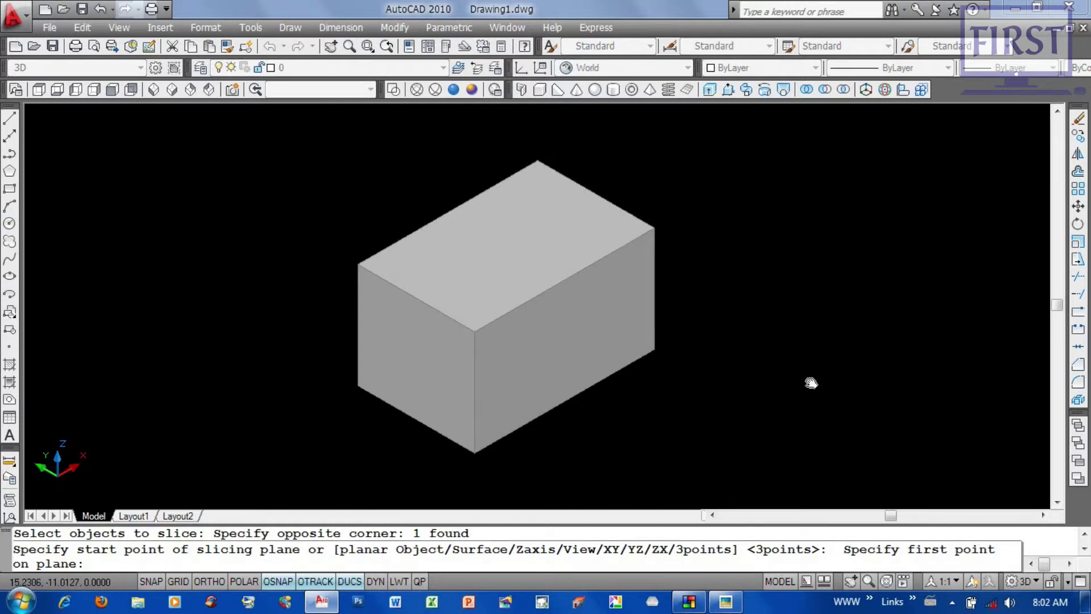
Step: Cut the box along a vertical plane with Ortho on, keeping both halves
click(607, 193)
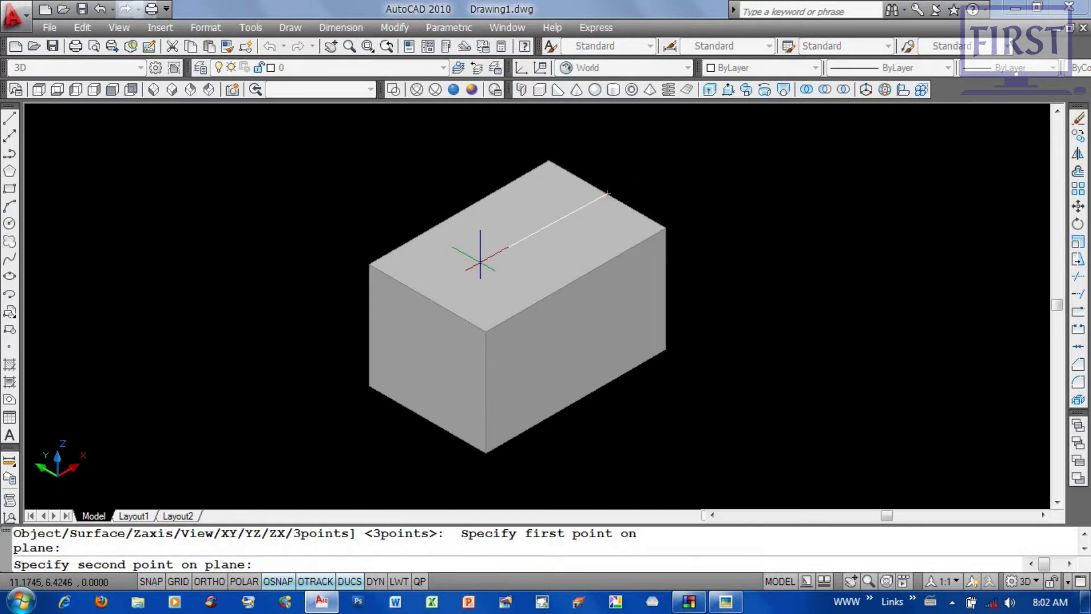
click(432, 300)
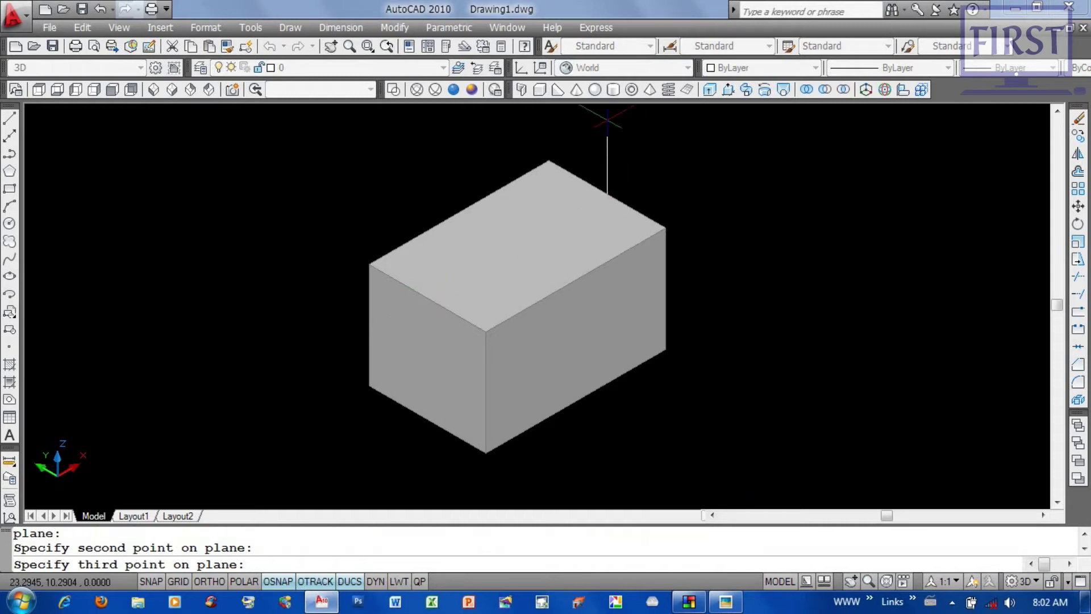
middle_drag(605, 150, 612, 187)
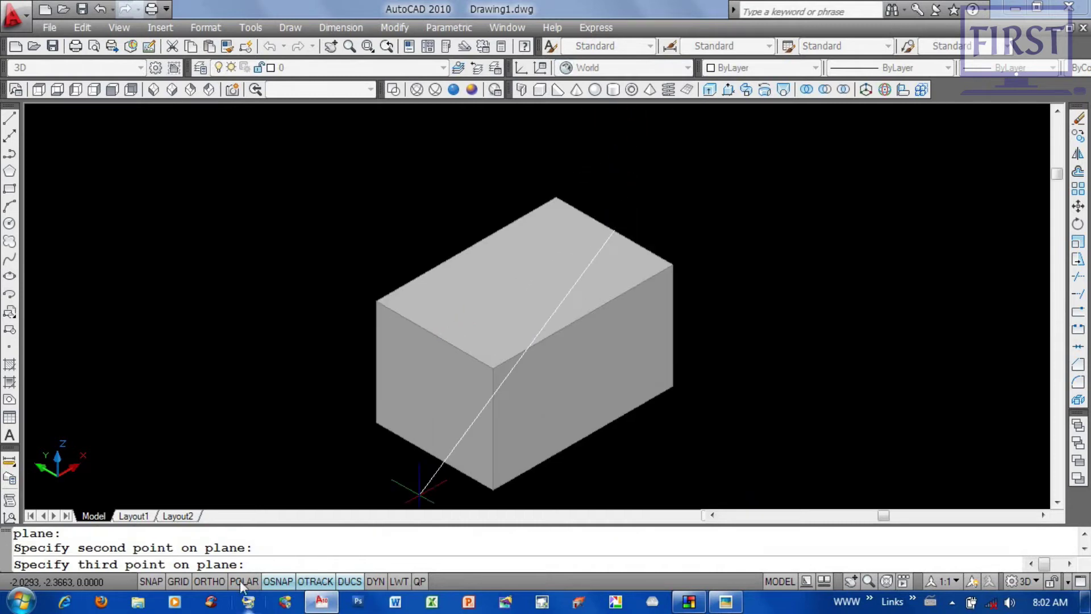
click(210, 581)
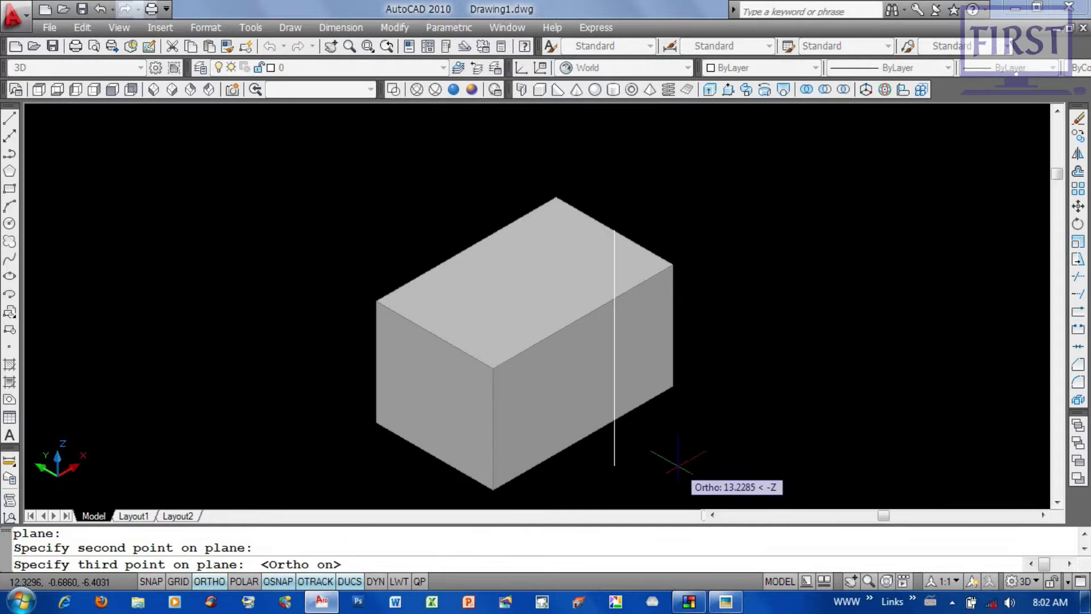
click(604, 139)
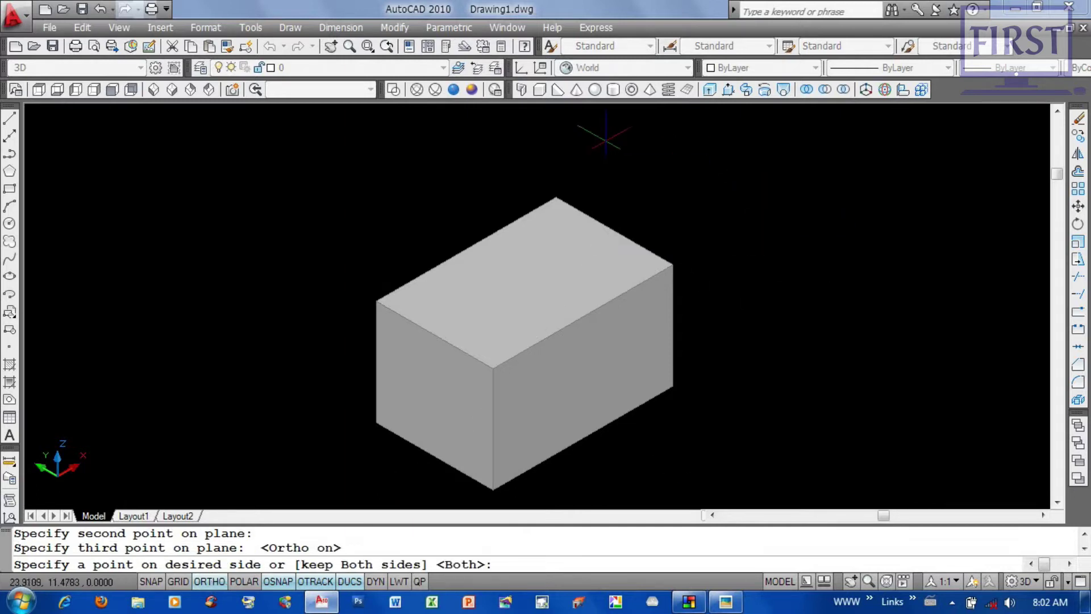
middle_drag(650, 253, 614, 212)
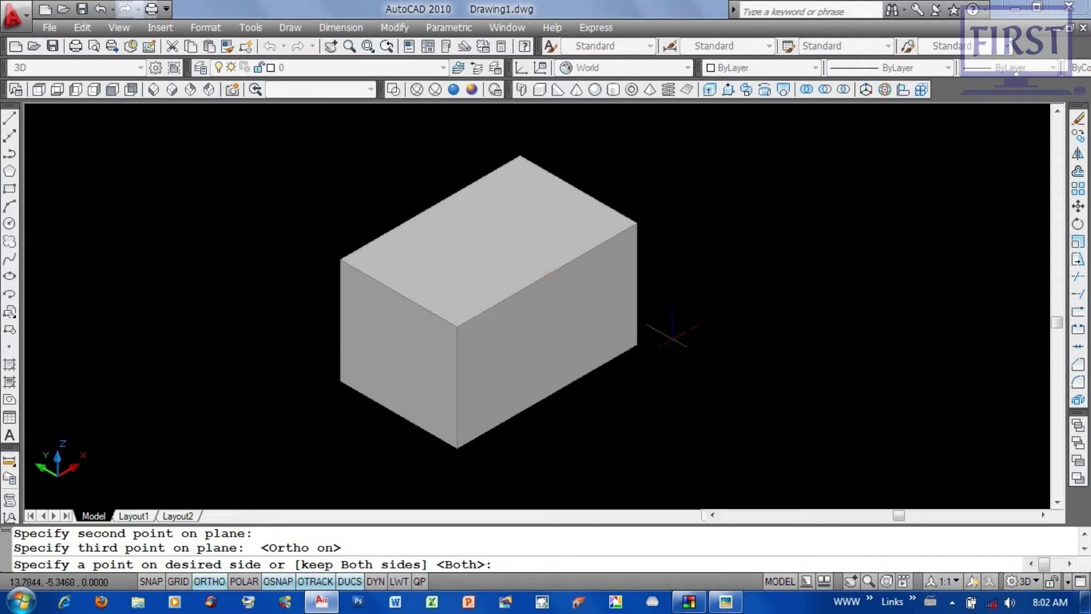
key(Return)
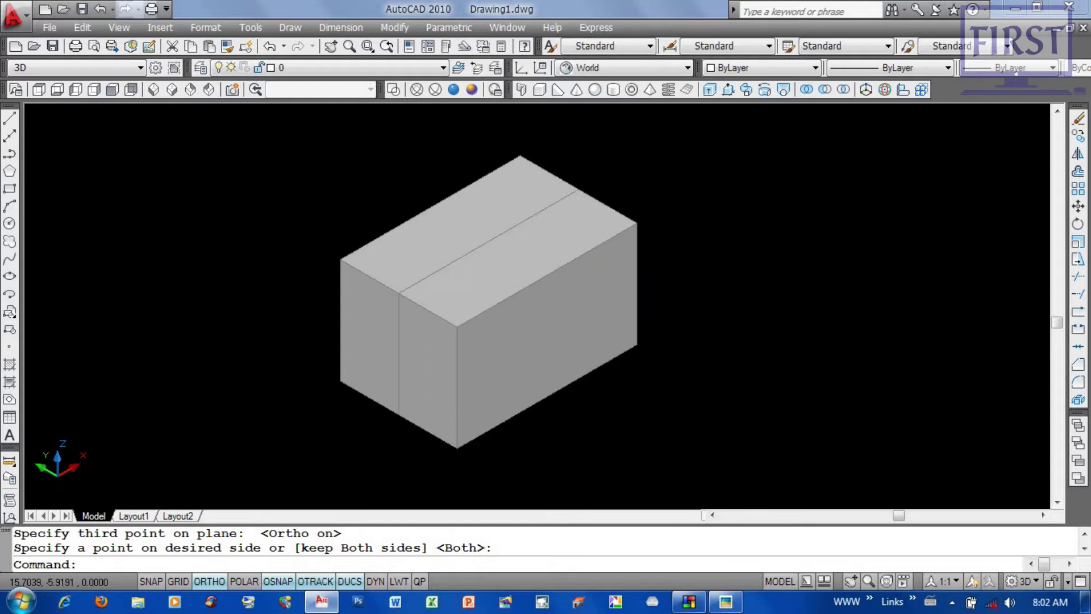
Step: Move the right half of the box down and to the right
text(m)
key(Return)
click(569, 318)
key(Return)
click(617, 318)
click(709, 372)
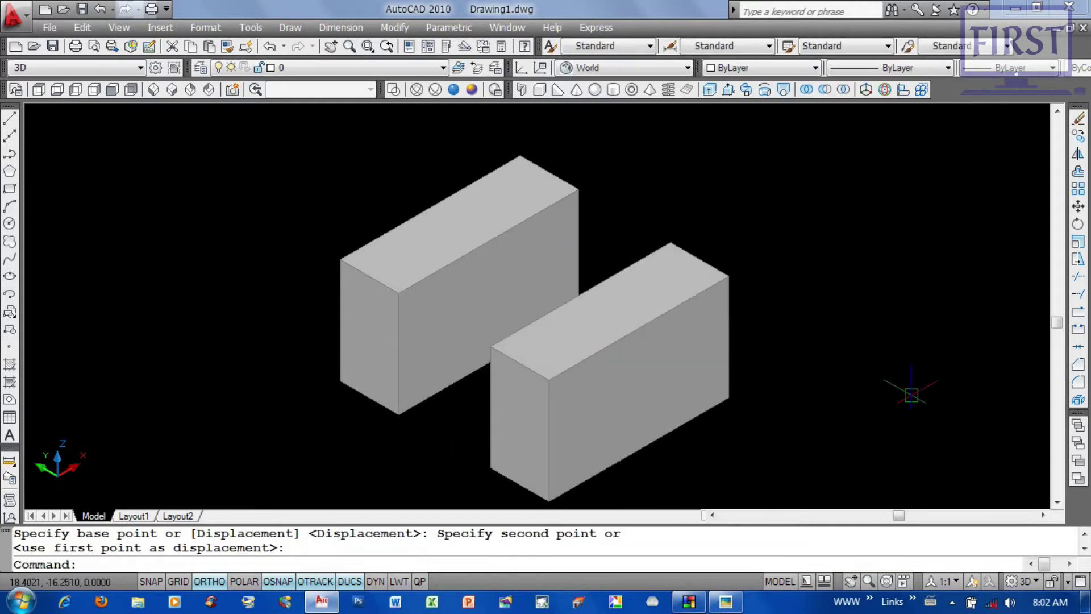
text(sl)
key(Return)
click(720, 316)
key(Return)
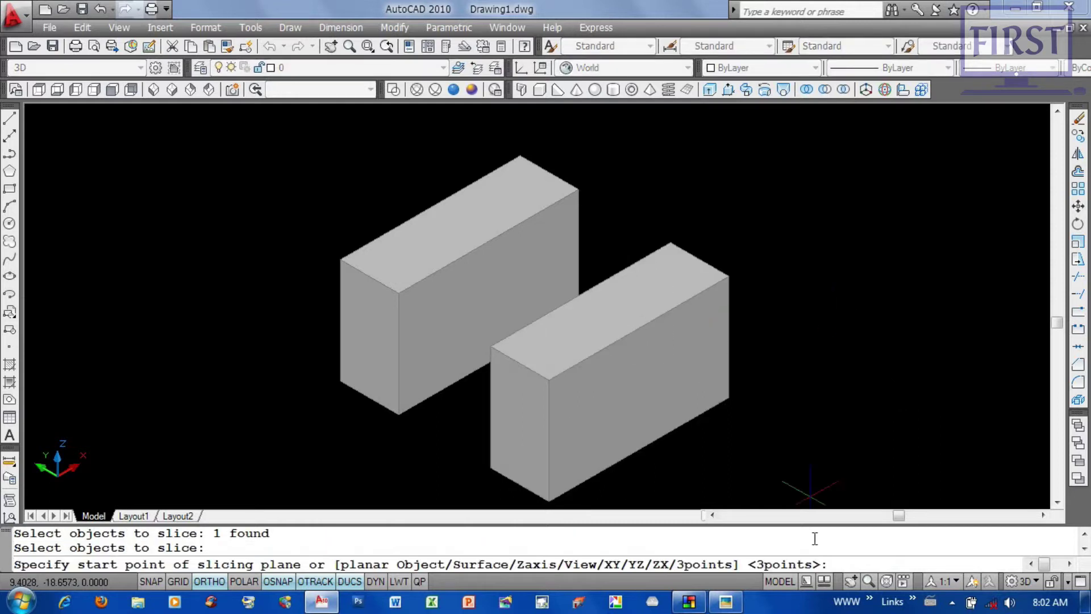
key(Return)
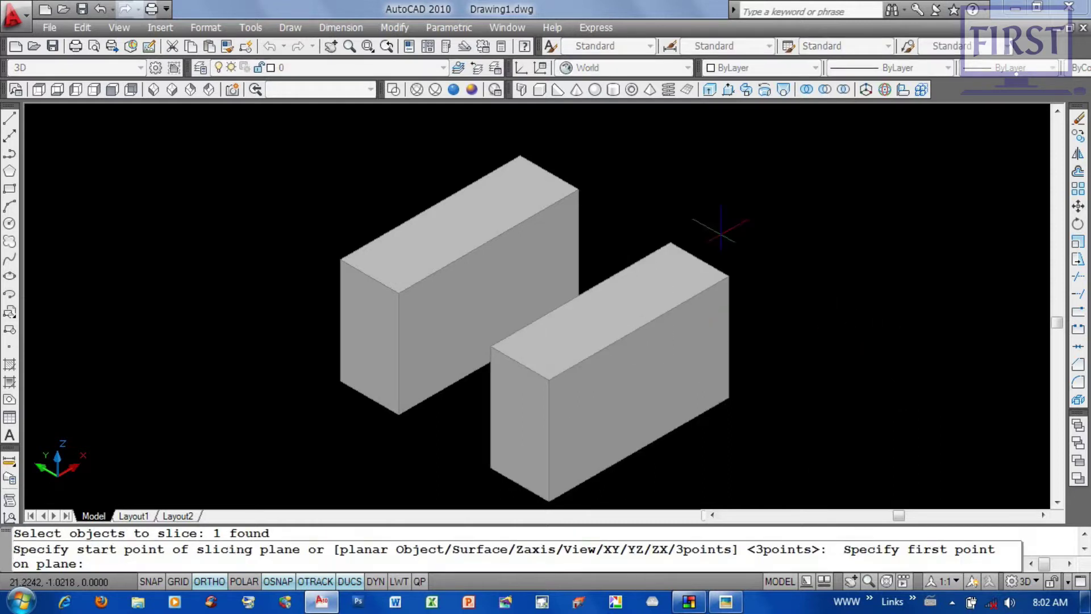
click(704, 258)
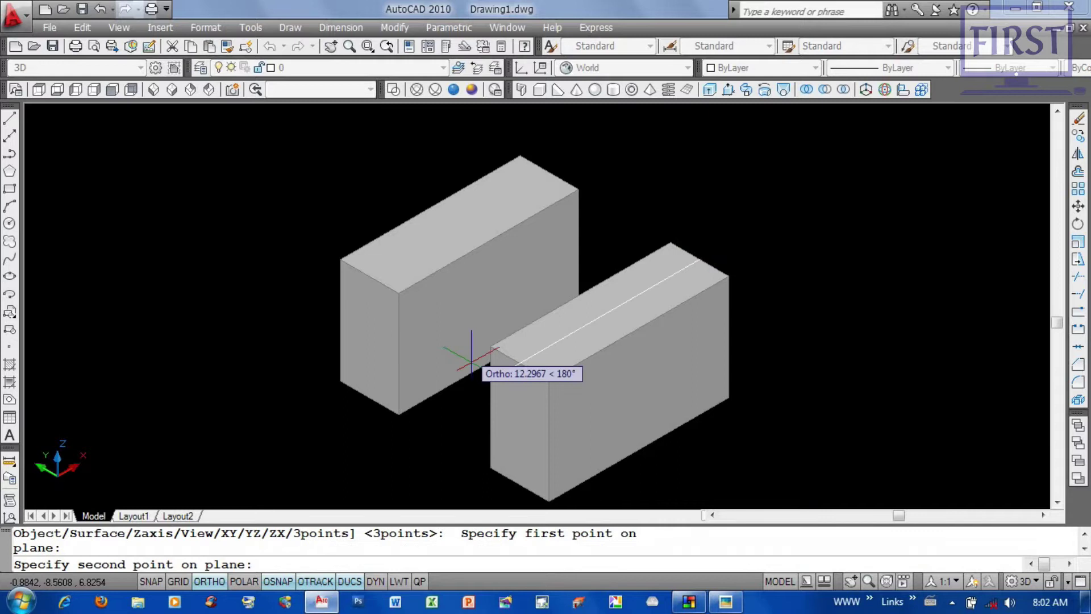
click(516, 362)
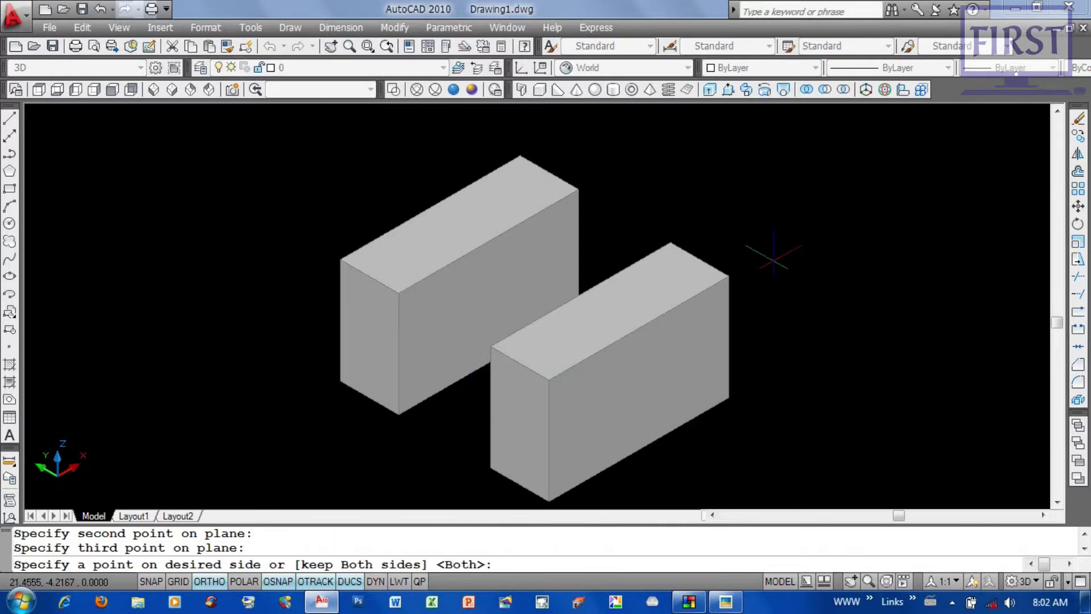
middle_drag(772, 258, 759, 246)
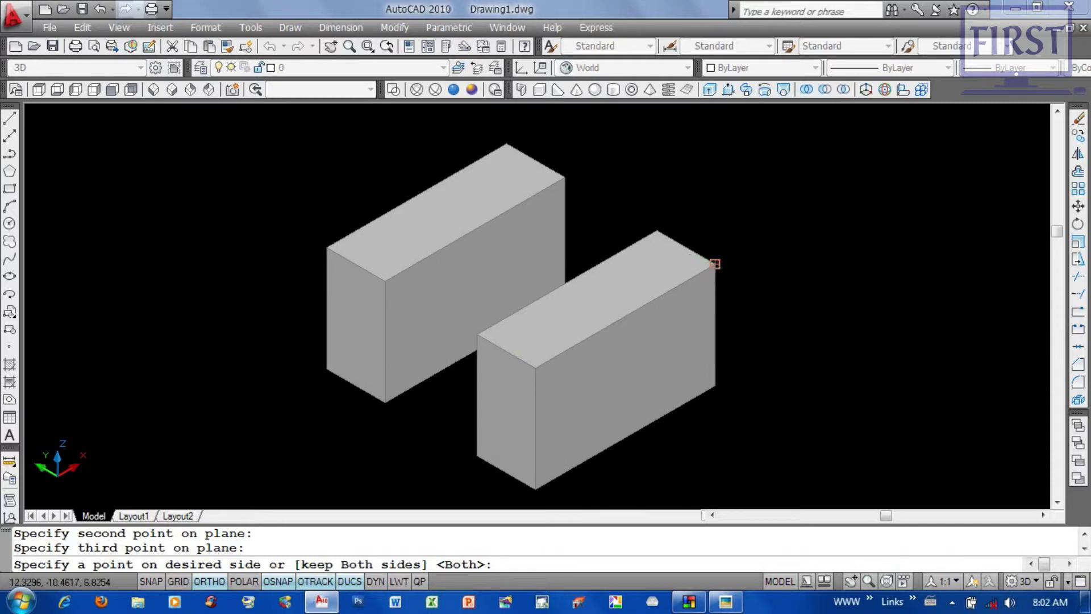
click(714, 264)
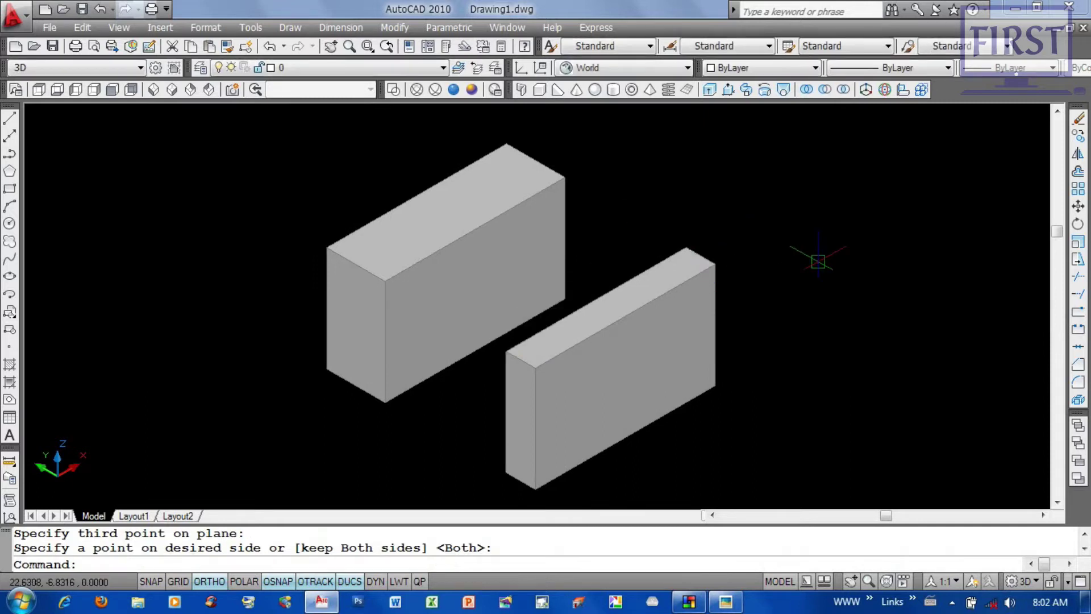
middle_drag(818, 261, 795, 249)
text(sl)
middle_drag(721, 242, 801, 282)
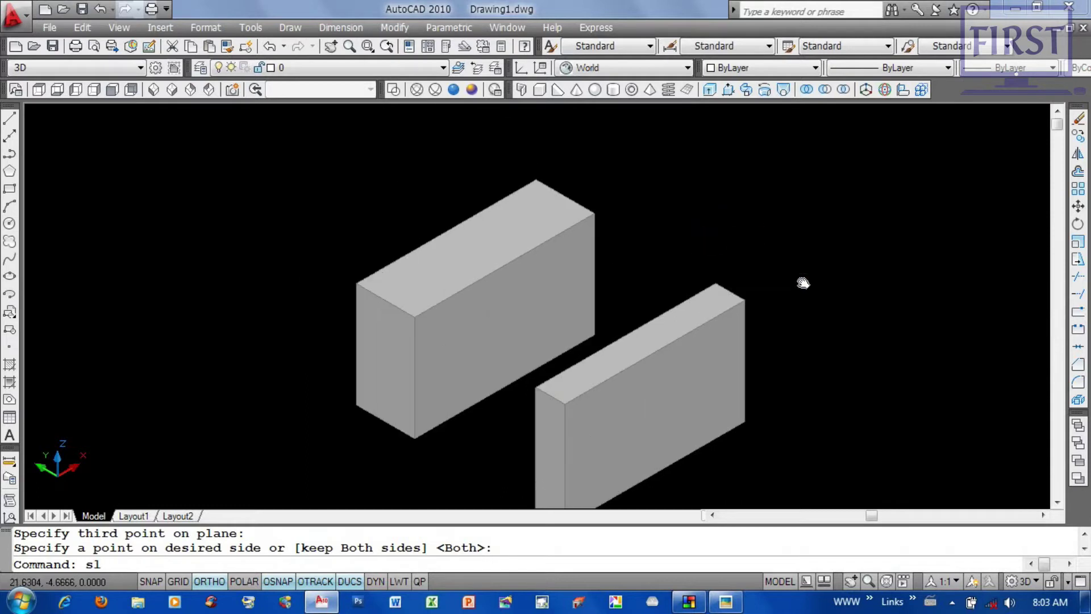
Step: Begin slicing the left box at its corner, then cancel the unfinished slice
key(Return)
middle_drag(679, 202, 687, 205)
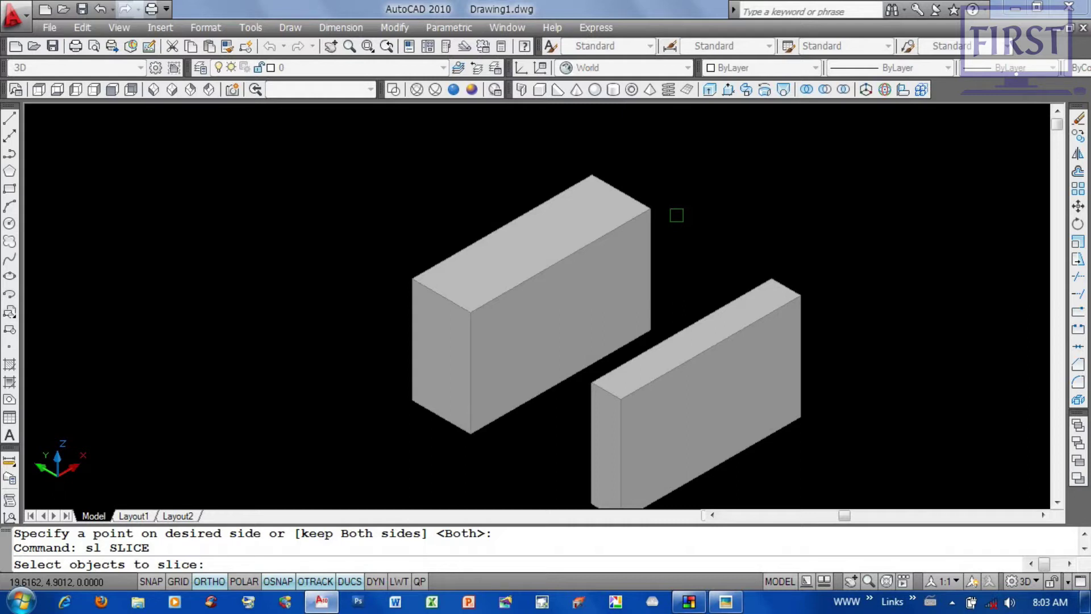
drag(676, 214, 679, 169)
key(Return)
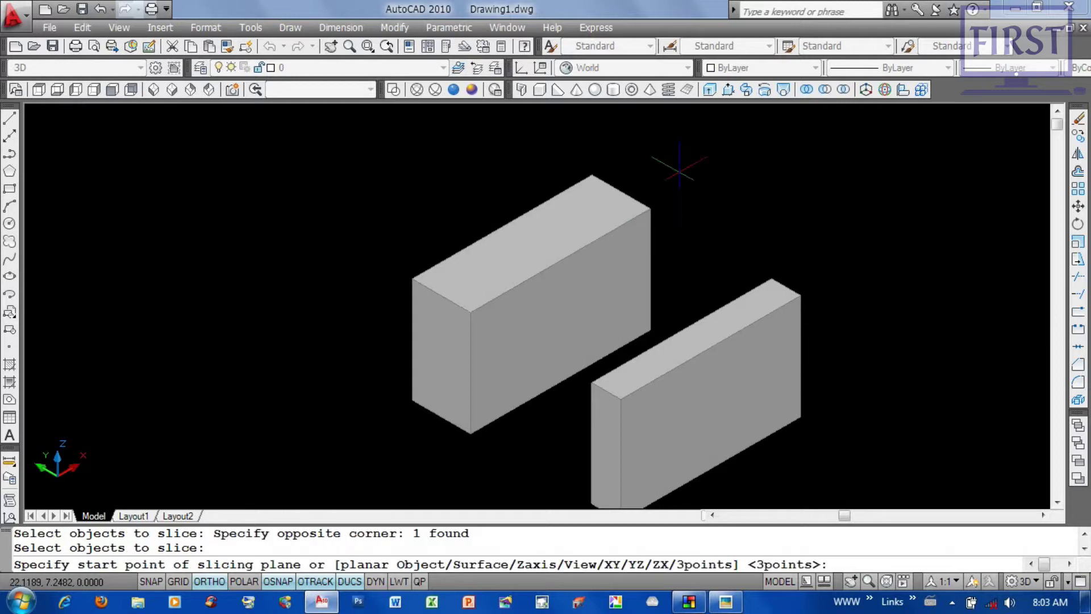
middle_drag(679, 170, 700, 174)
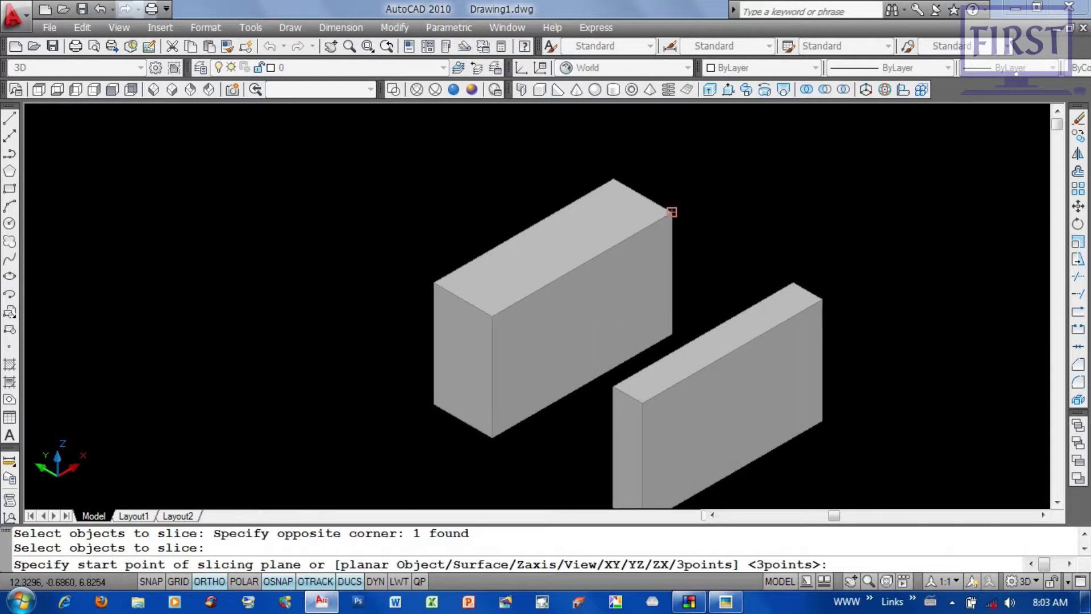
click(672, 212)
click(433, 281)
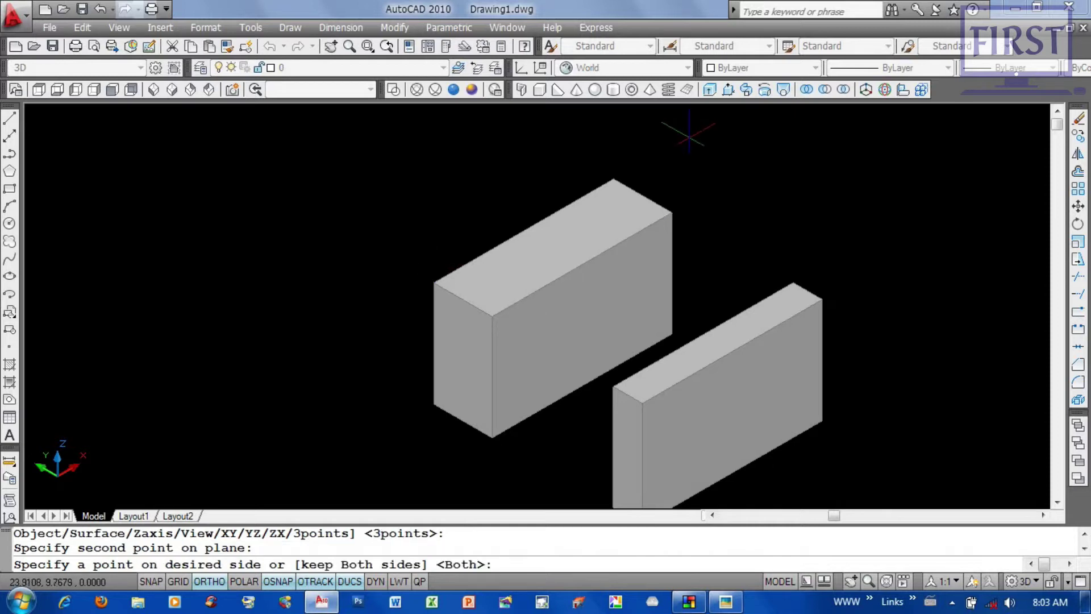
key(Escape)
key(Escape)
middle_drag(738, 204, 738, 214)
Step: Slice the left box diagonally between opposite top corners with a vertical plane, keeping both wedges
text(sl)
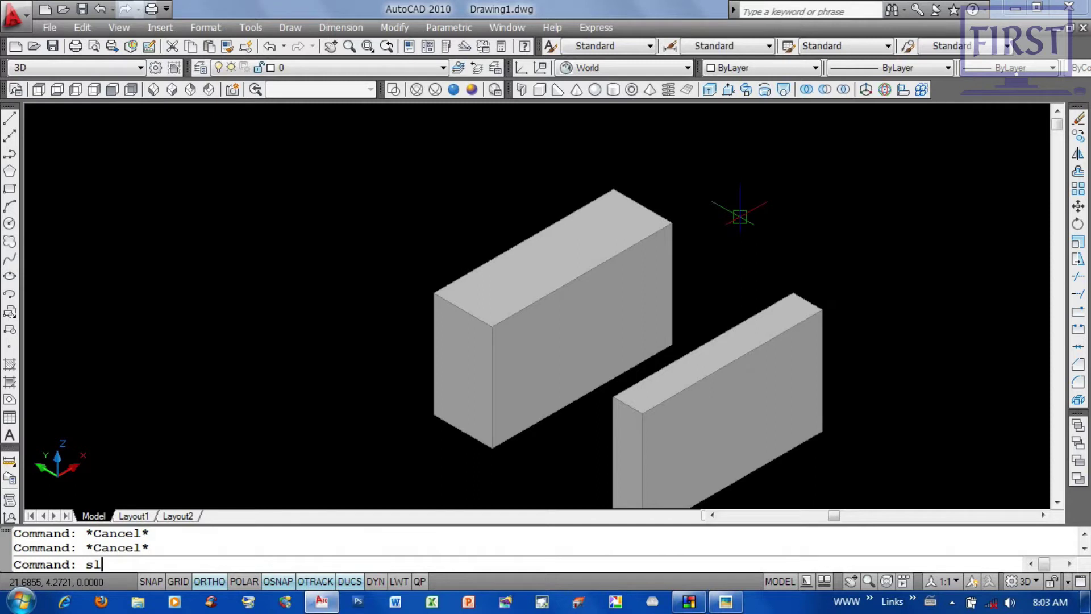
key(Return)
click(739, 217)
click(591, 261)
key(Return)
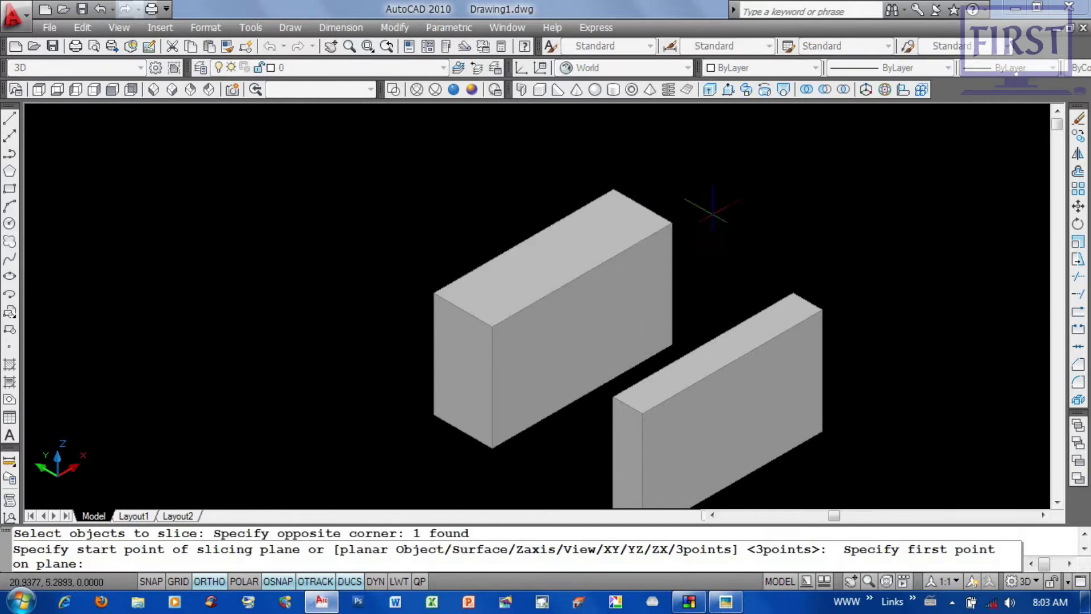
click(670, 222)
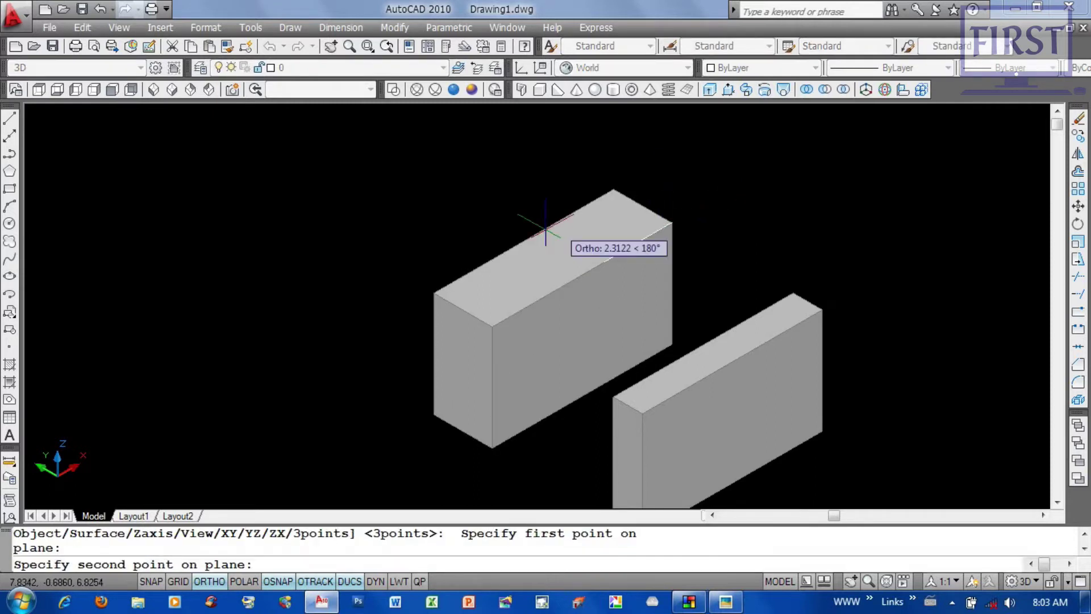
click(434, 293)
click(678, 150)
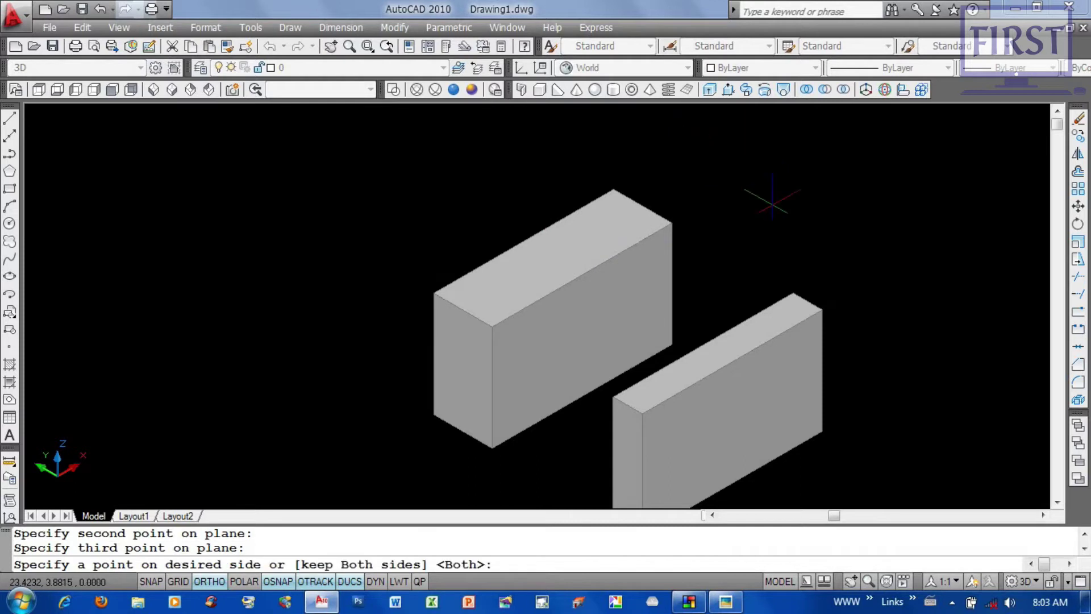
key(Return)
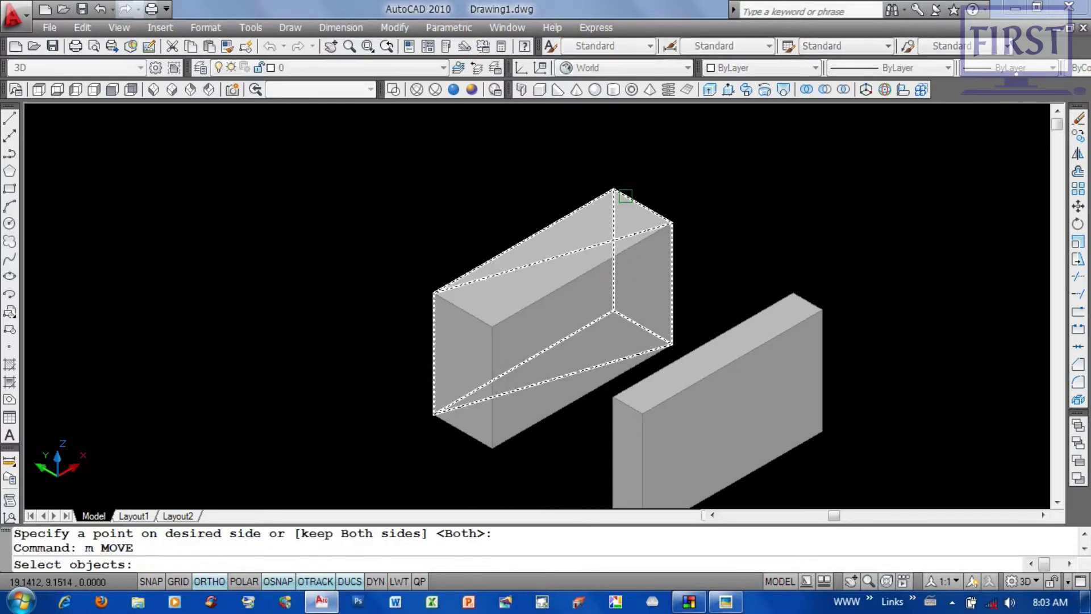
middle_drag(902, 180, 762, 333)
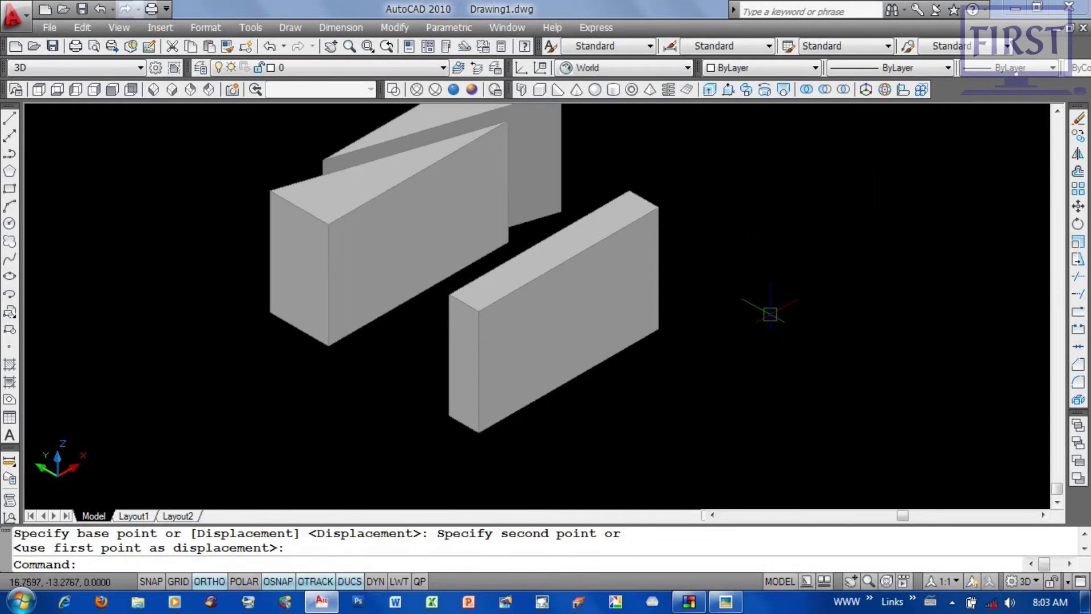
Step: Slice the right box diagonally from corner to corner, keeping both sides
text(sl)
key(Return)
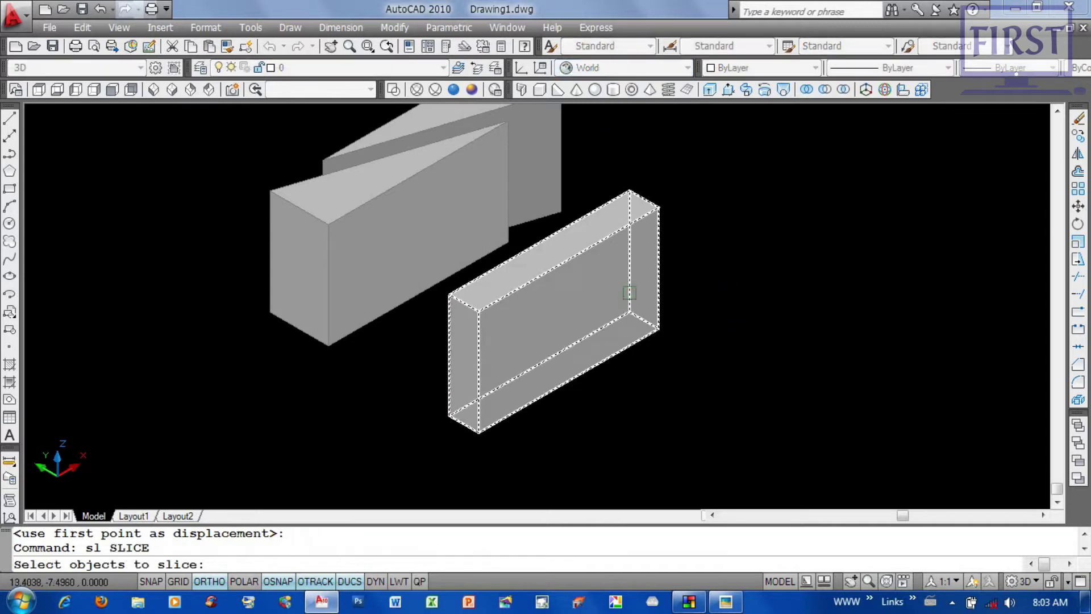
click(637, 284)
key(Return)
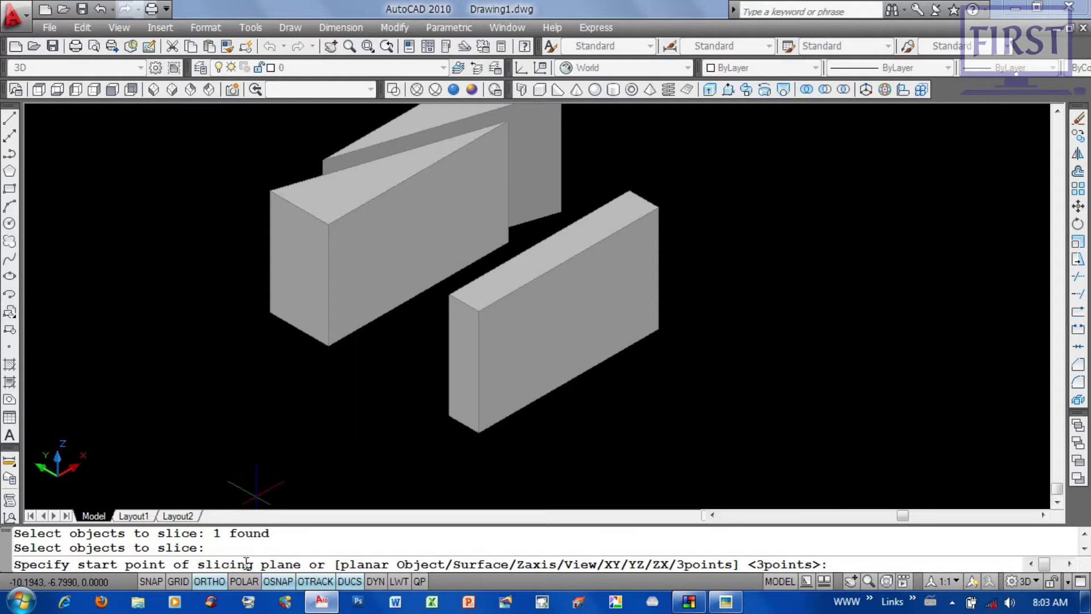
middle_drag(724, 178, 739, 219)
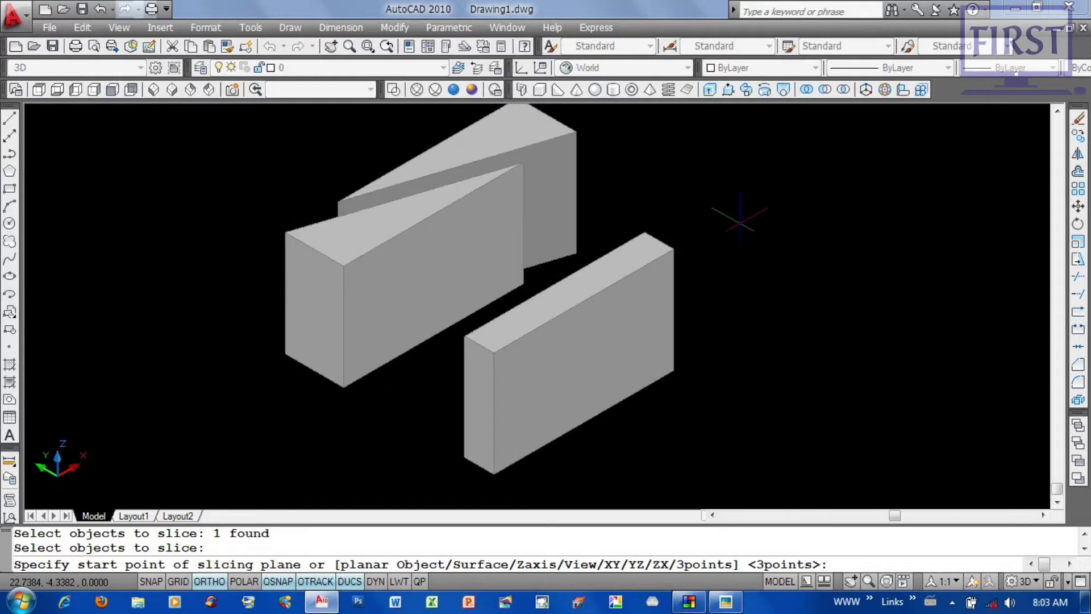
click(673, 249)
click(464, 335)
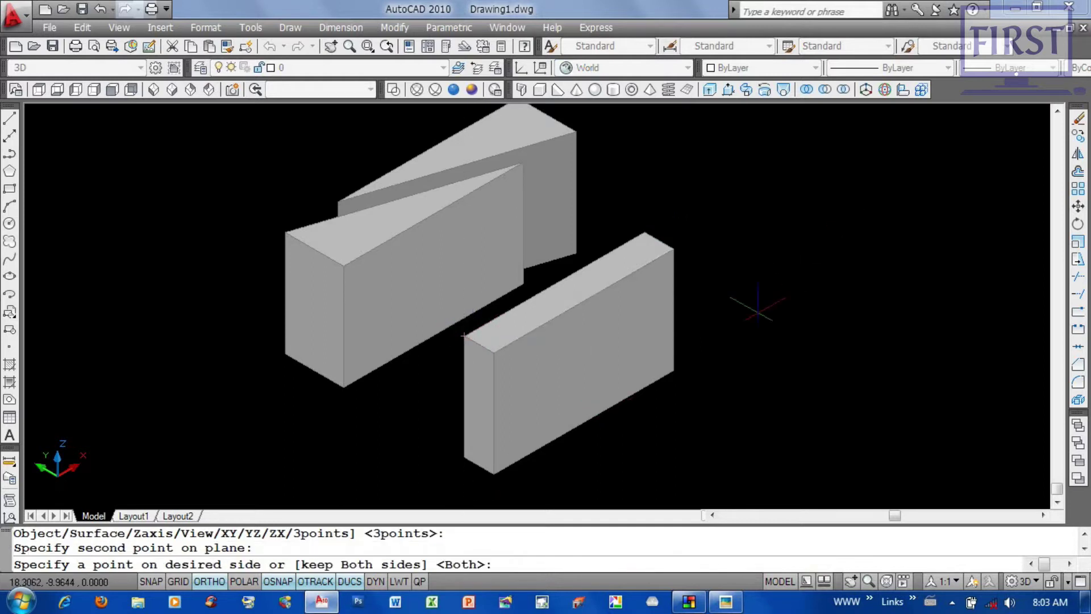
key(Return)
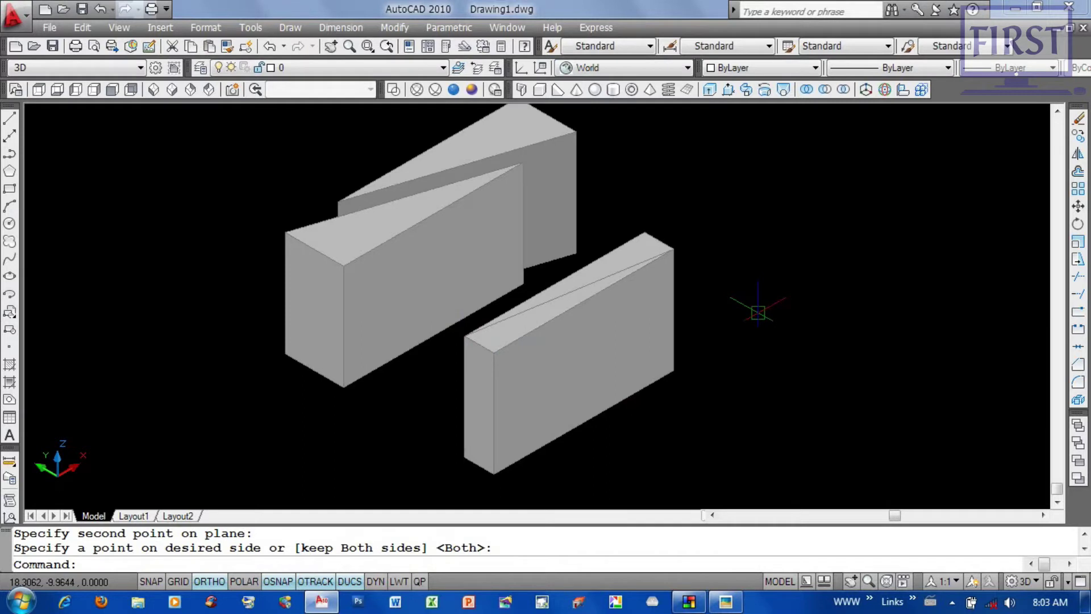
Step: Move the cut piece of the right box away from its other half
text(m)
key(Return)
click(651, 328)
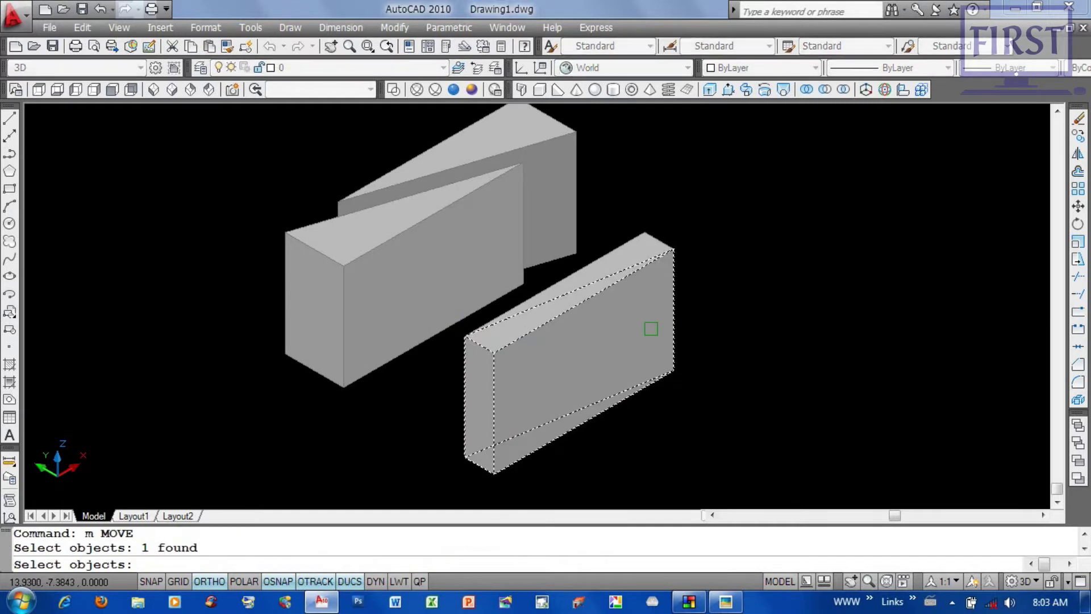
key(Return)
click(651, 329)
click(833, 370)
scroll(833, 370, down, 2)
scroll(790, 344, down, 2)
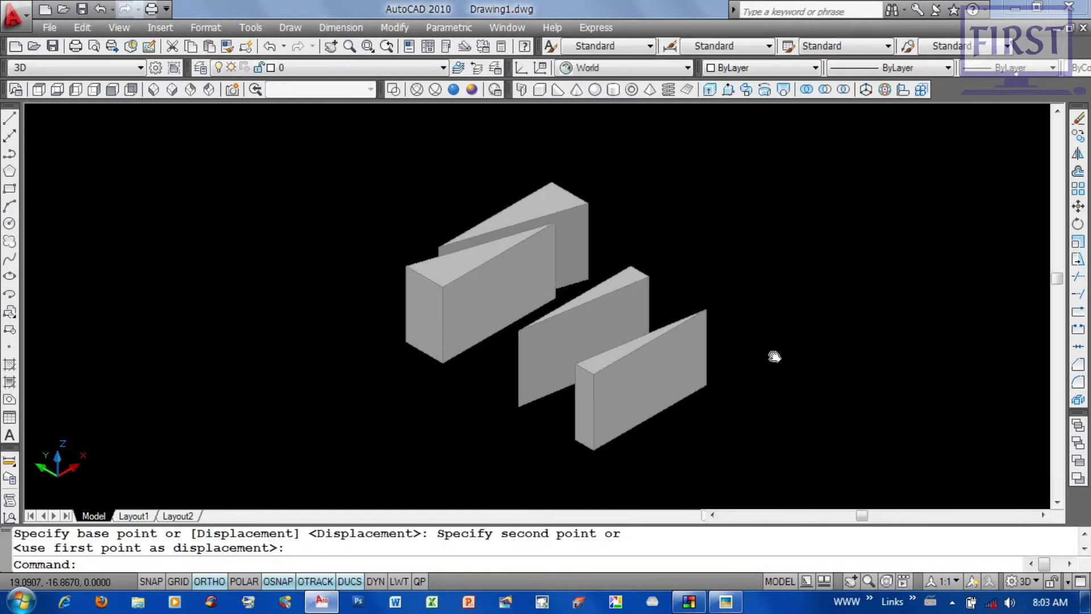
Step: Slice the front piece again to cut off a thin sliver, keeping both sides
text(sl)
key(Return)
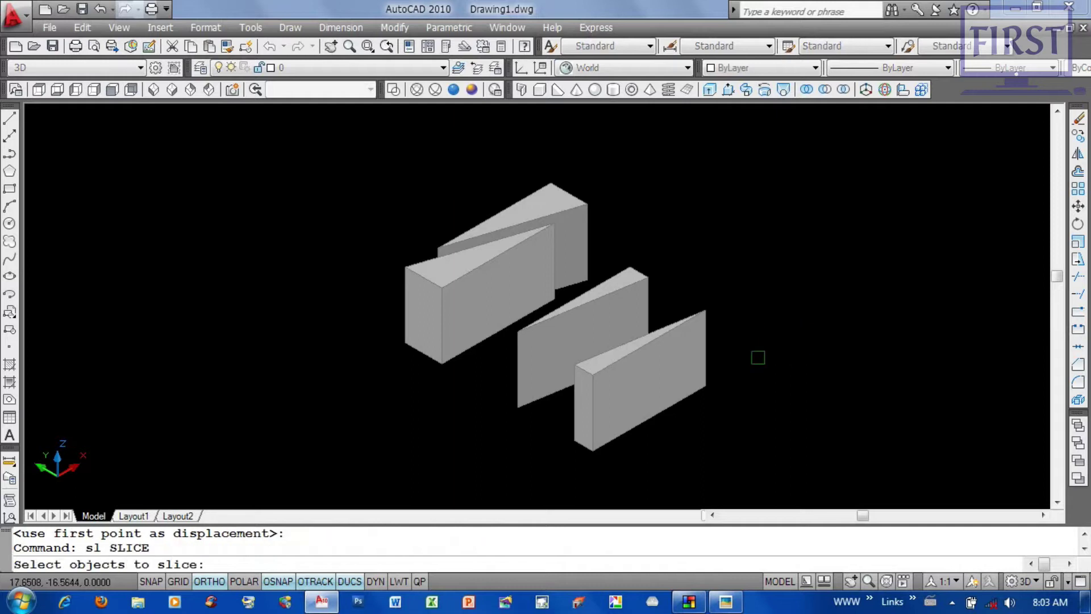
click(810, 362)
key(Return)
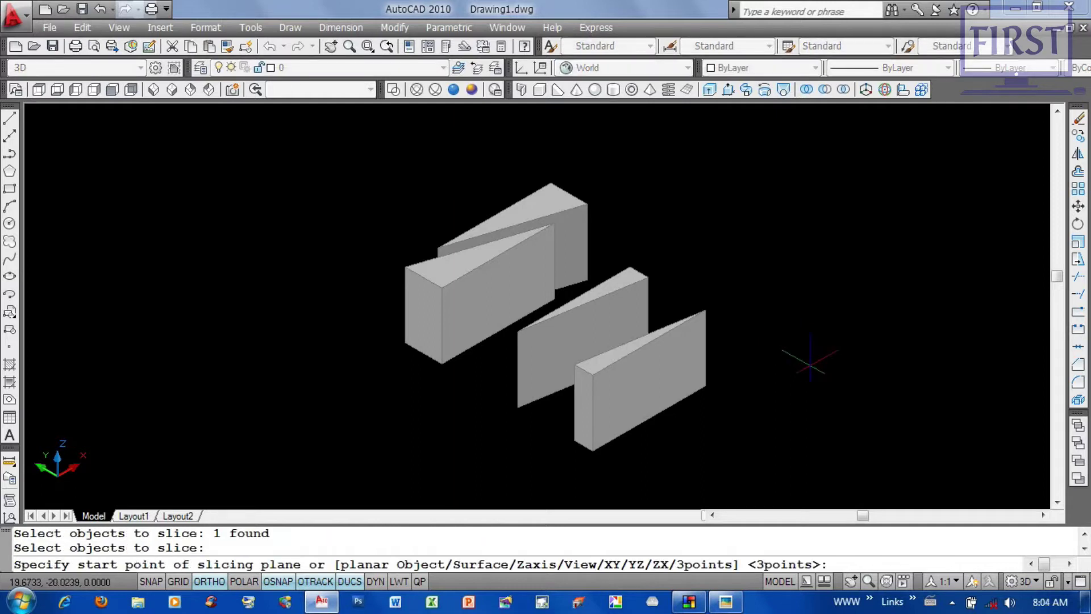
scroll(593, 372, up, 3)
scroll(593, 372, up, 2)
click(581, 248)
scroll(582, 249, down, 3)
click(669, 281)
key(Return)
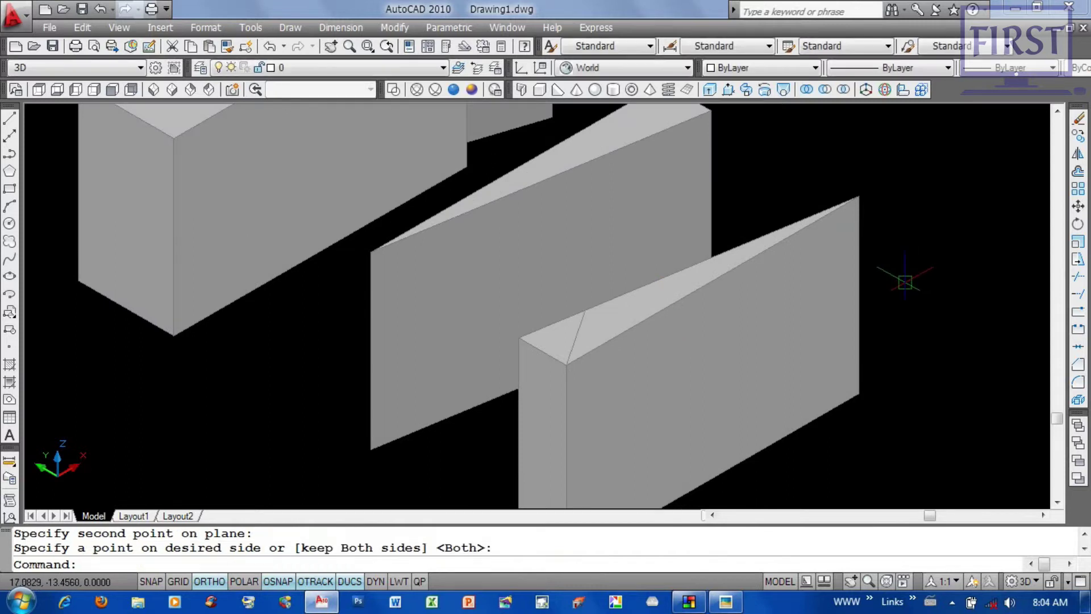
Step: Move the thin sliver so it sits between the blocks
click(815, 303)
middle_drag(815, 302, 709, 255)
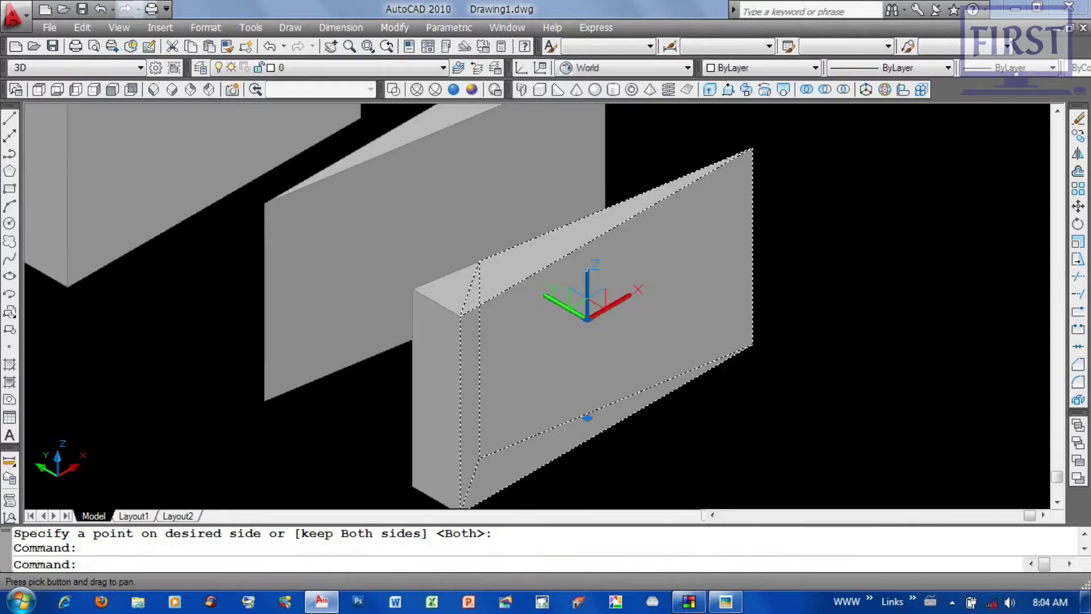
text(m)
key(Return)
click(587, 417)
click(726, 302)
scroll(825, 328, down, 5)
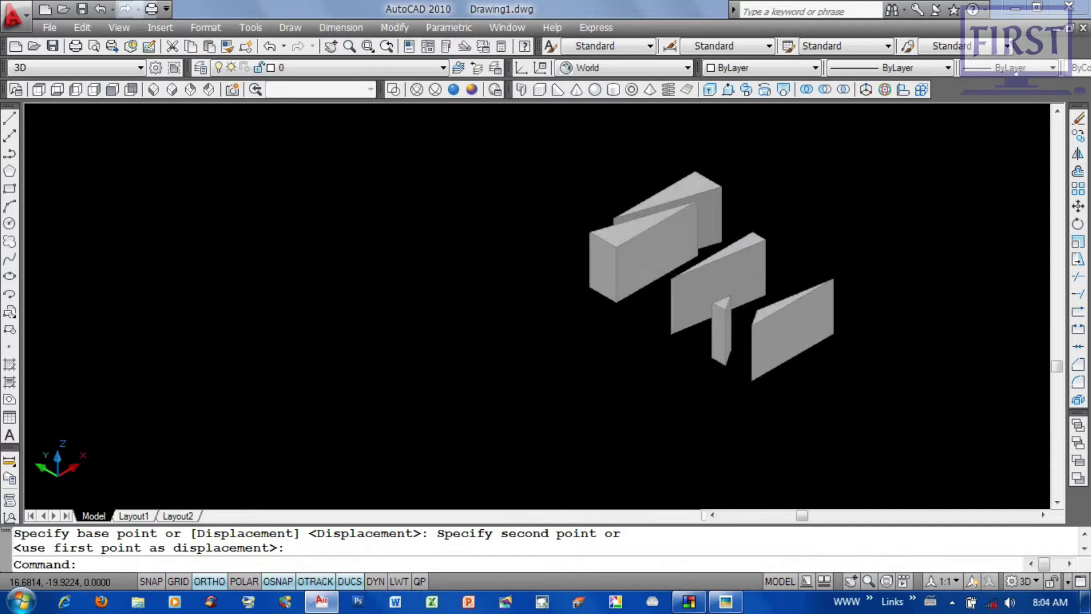
scroll(825, 329, up, 2)
scroll(765, 311, up, 2)
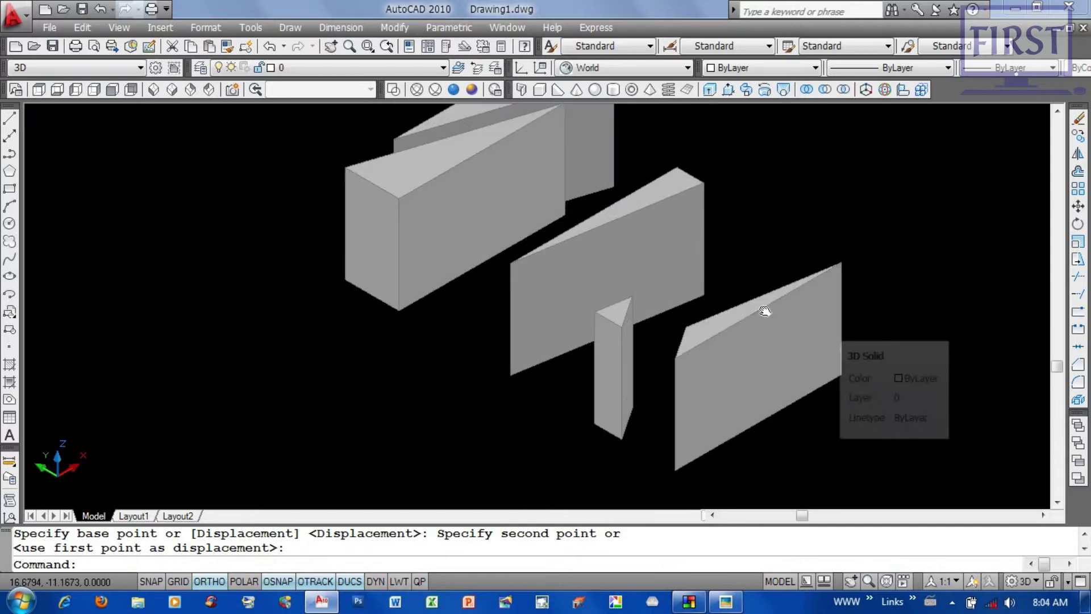
scroll(762, 313, down, 1)
scroll(718, 249, down, 2)
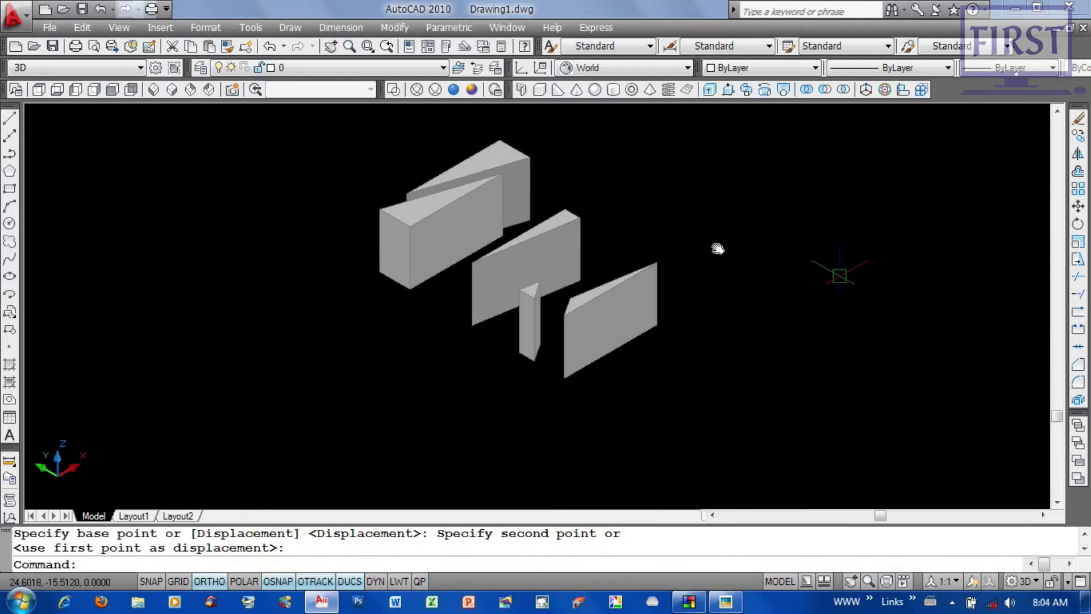
middle_drag(717, 248, 729, 284)
click(771, 193)
Step: Erase all five sliced solids with a window selection
click(511, 369)
text(e)
key(Return)
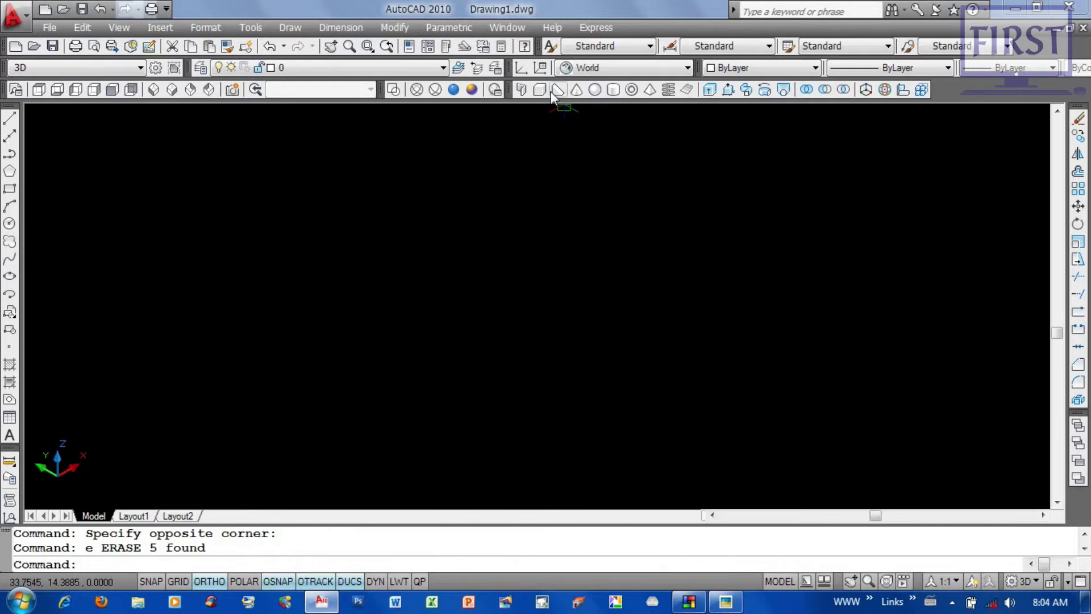
Step: Draw a new elongated rectangular 3D box
click(540, 89)
click(499, 412)
click(695, 236)
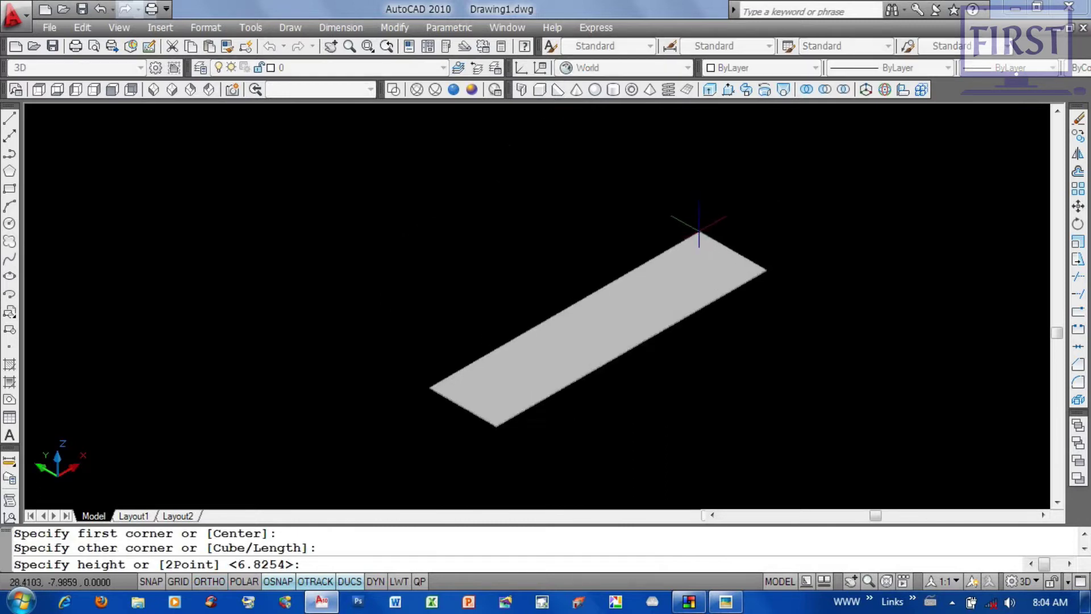
click(635, 156)
scroll(707, 298, down, 1)
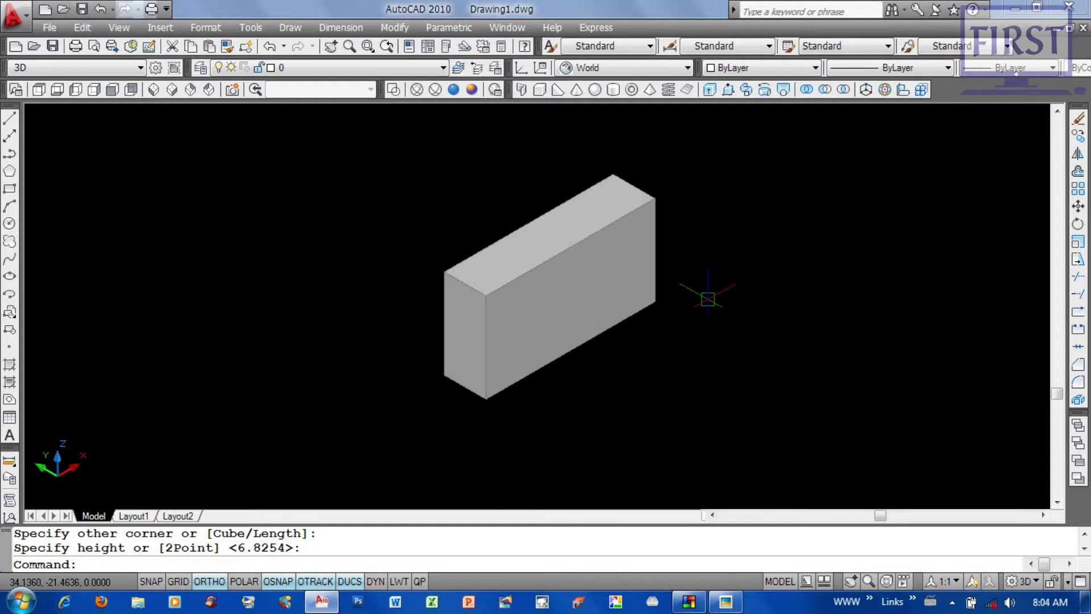
Step: Cancel a grip edit on the box's height and bring up the preset UCS list
click(544, 271)
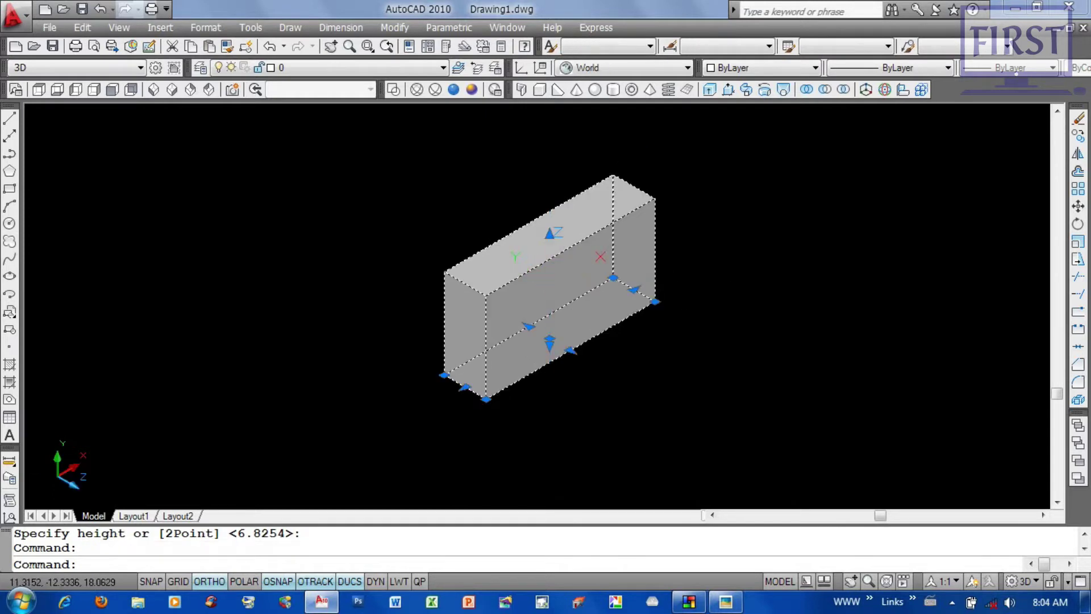
click(550, 234)
key(Escape)
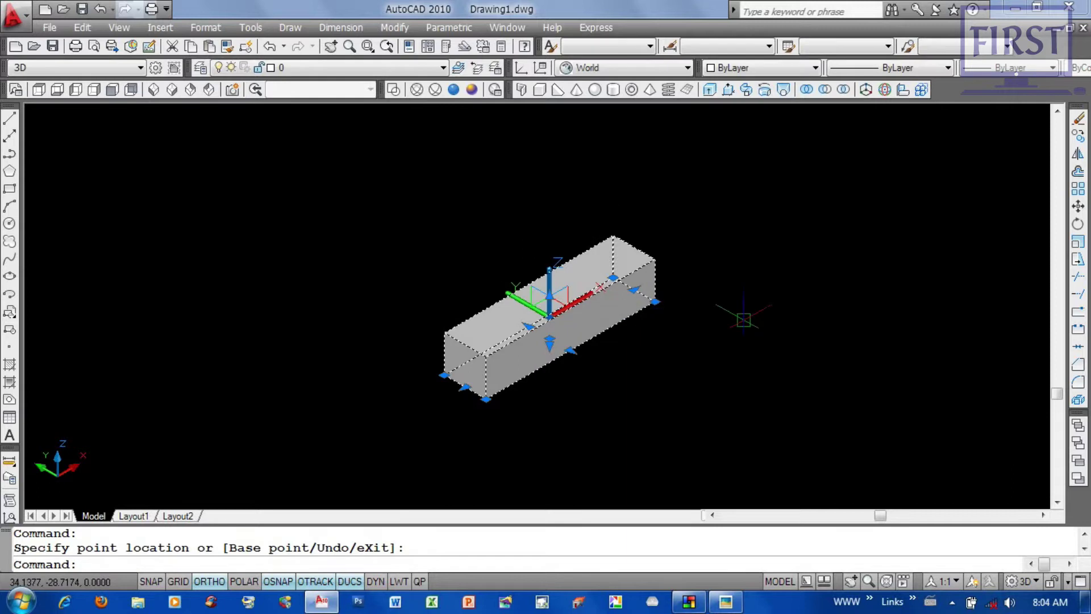
key(Escape)
scroll(685, 280, up, 1)
middle_drag(684, 280, 685, 307)
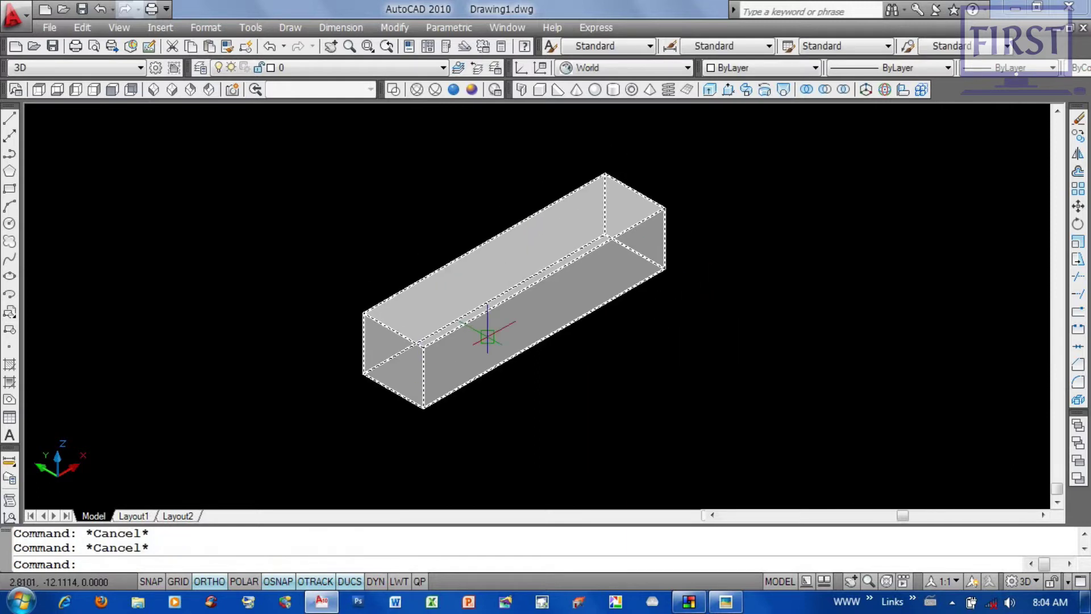
middle_drag(653, 296, 625, 294)
click(630, 73)
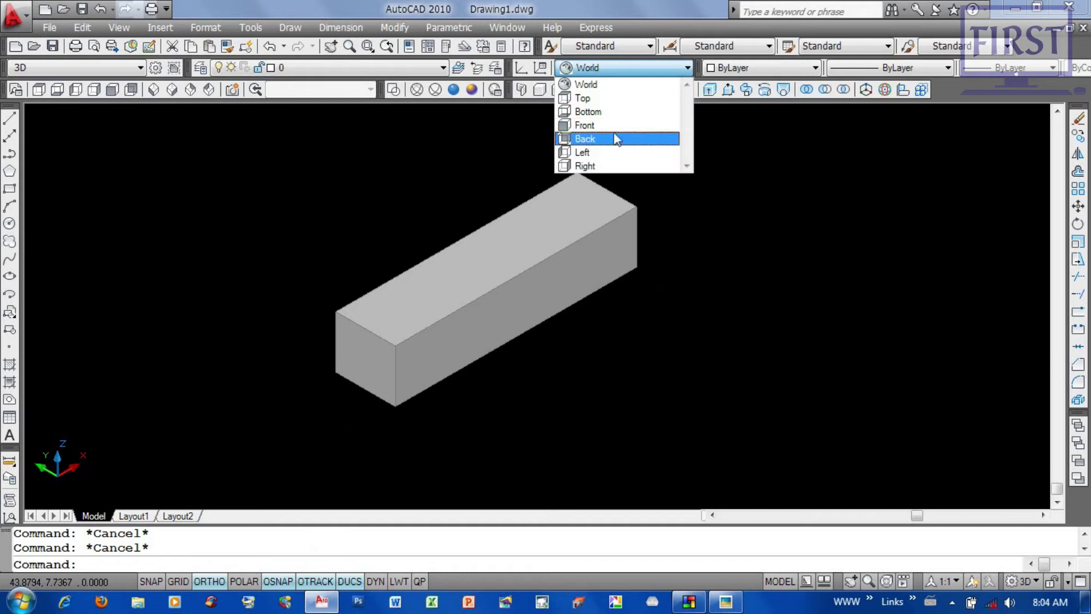
Step: Slice the box lengthwise with a three-point plane, keeping both halves
text(s)
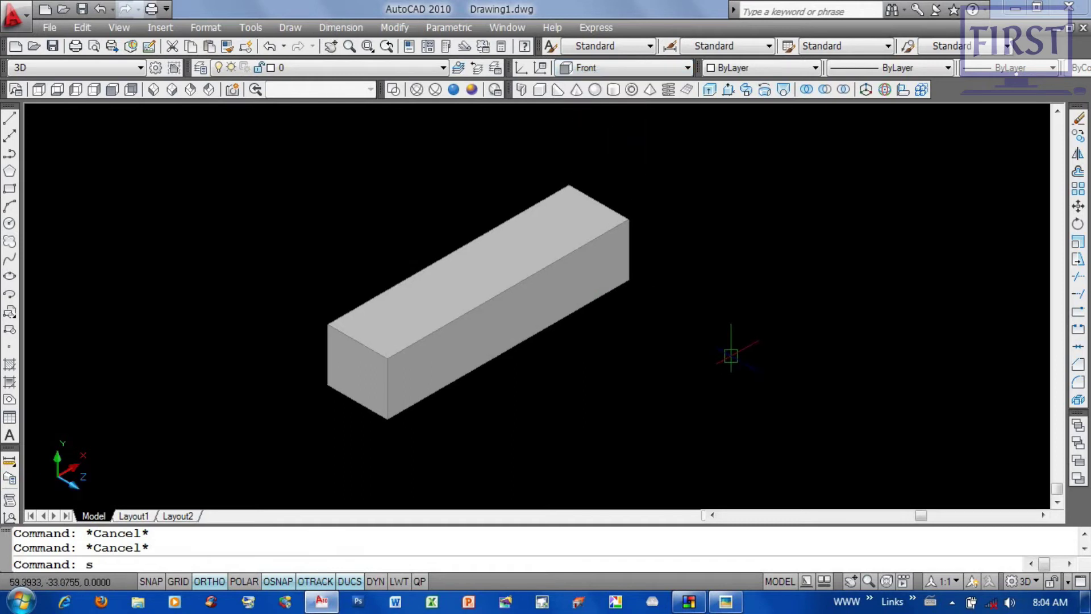
text(l)
key(Return)
click(576, 287)
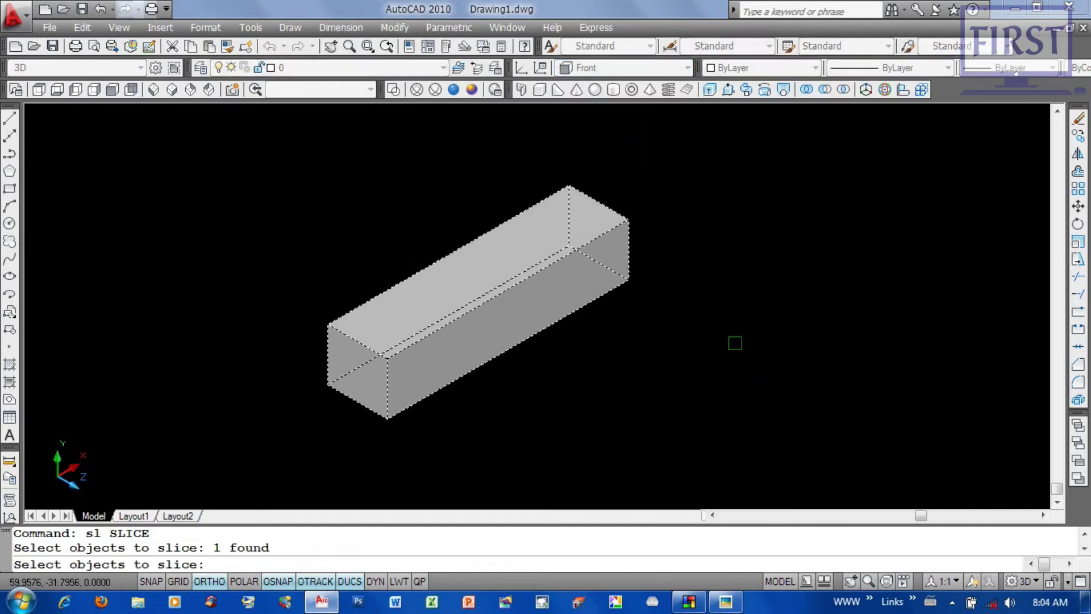
key(Return)
key(Return)
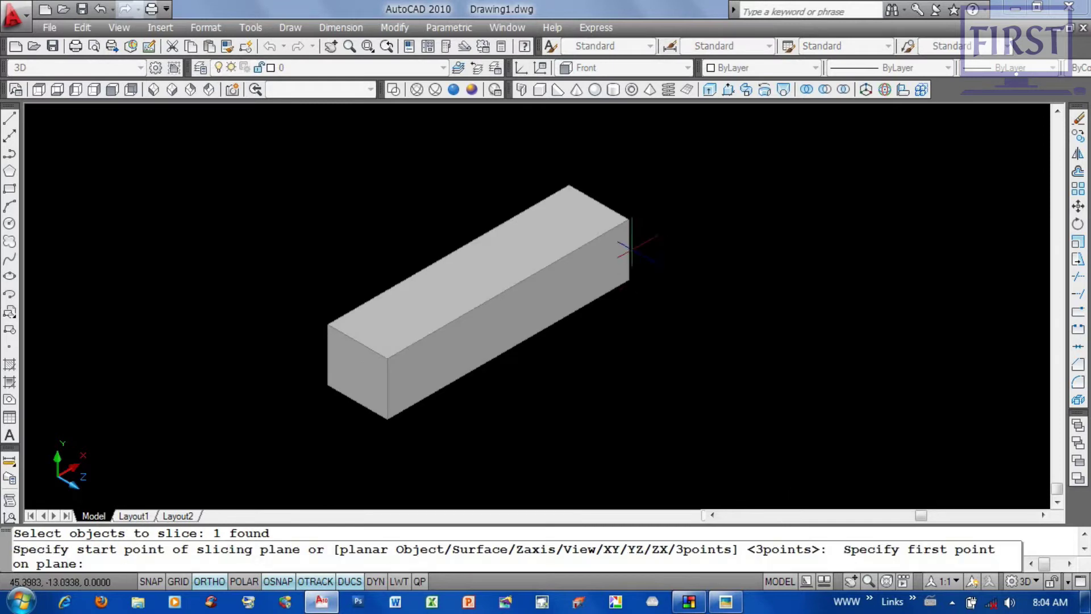
click(629, 250)
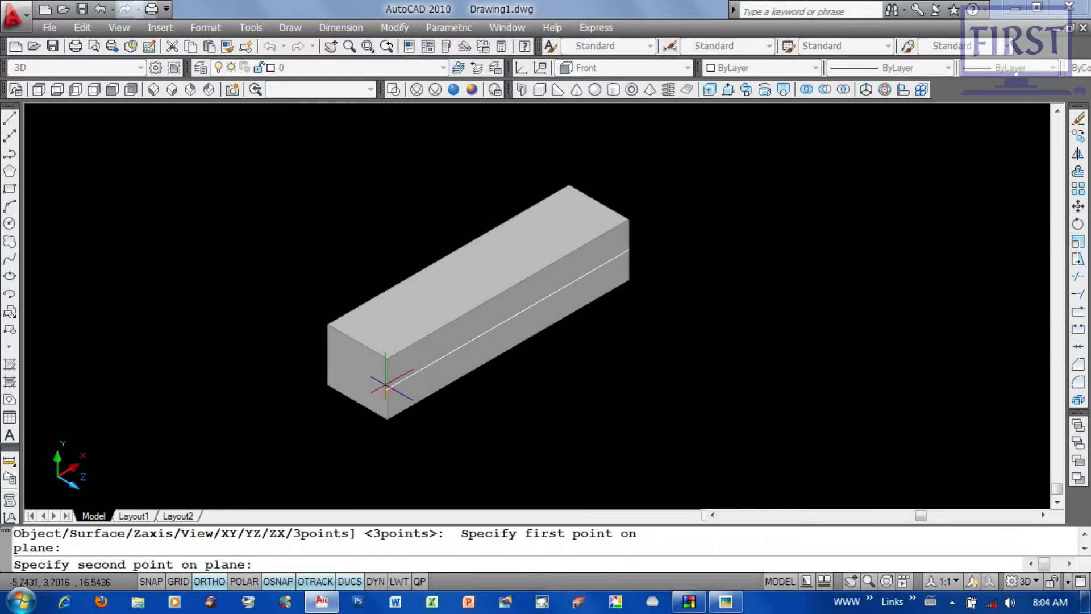
click(385, 387)
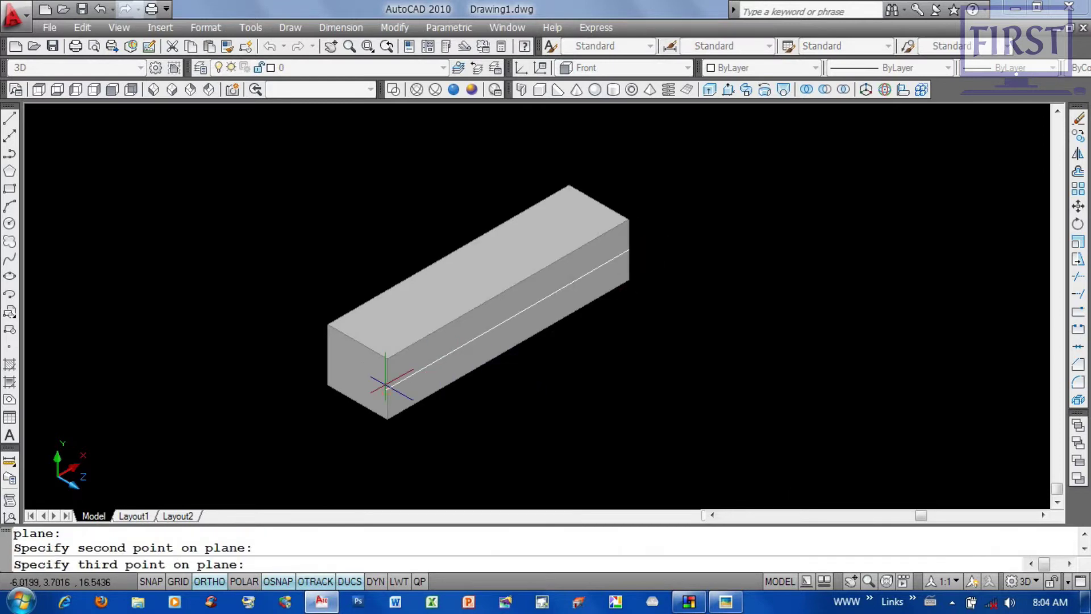
click(840, 372)
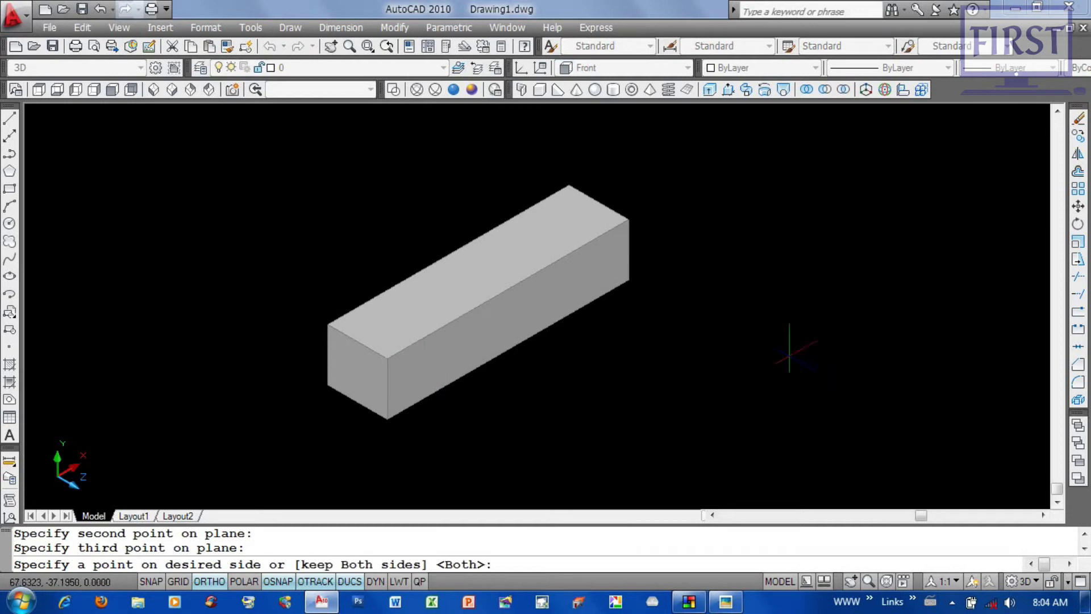
key(Return)
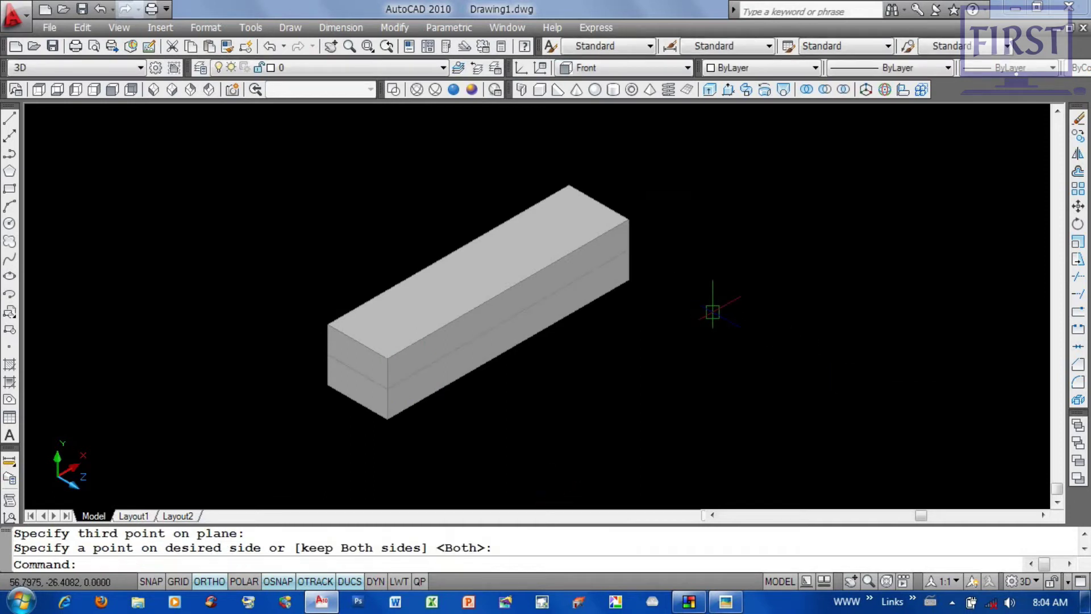
Step: Move the lower half of the box further down, apart from the upper slab
text(m)
key(Return)
click(565, 304)
key(Return)
click(712, 311)
click(803, 398)
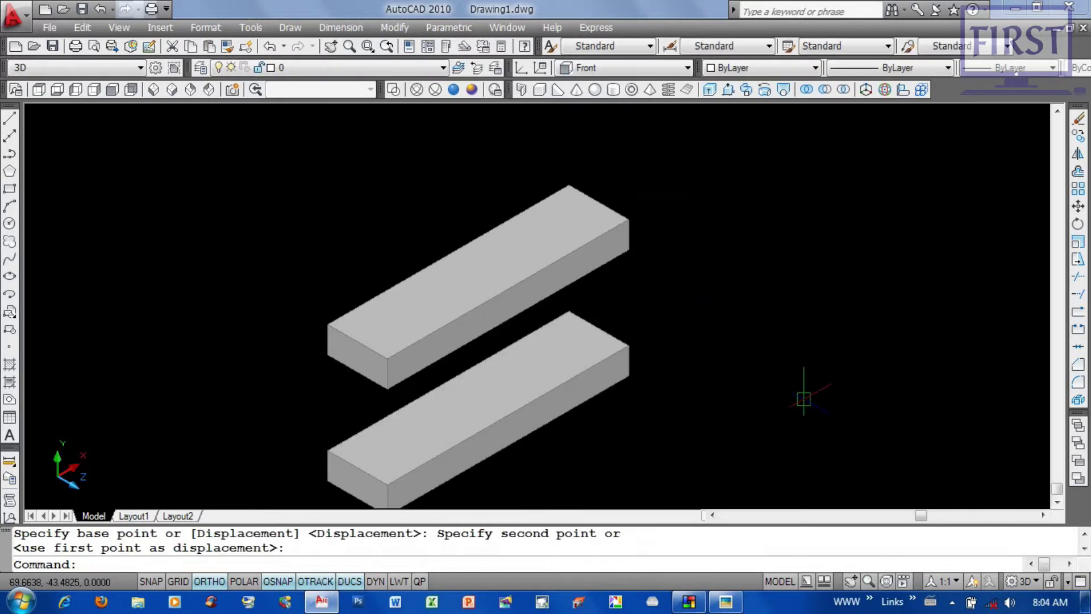
middle_drag(734, 402, 739, 377)
Step: Start another slice on the lower slab
text(sl)
key(Return)
click(591, 348)
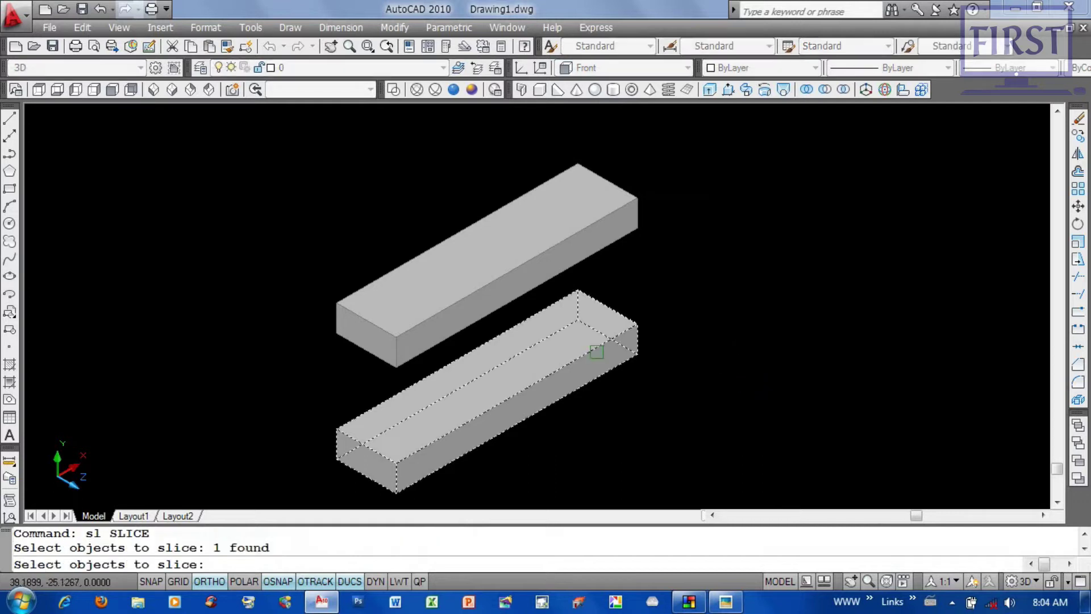
Step: Slice the lower box diagonally from its right corner, keeping both sides of the cut
key(Return)
middle_drag(694, 373, 723, 342)
scroll(723, 343, up, 2)
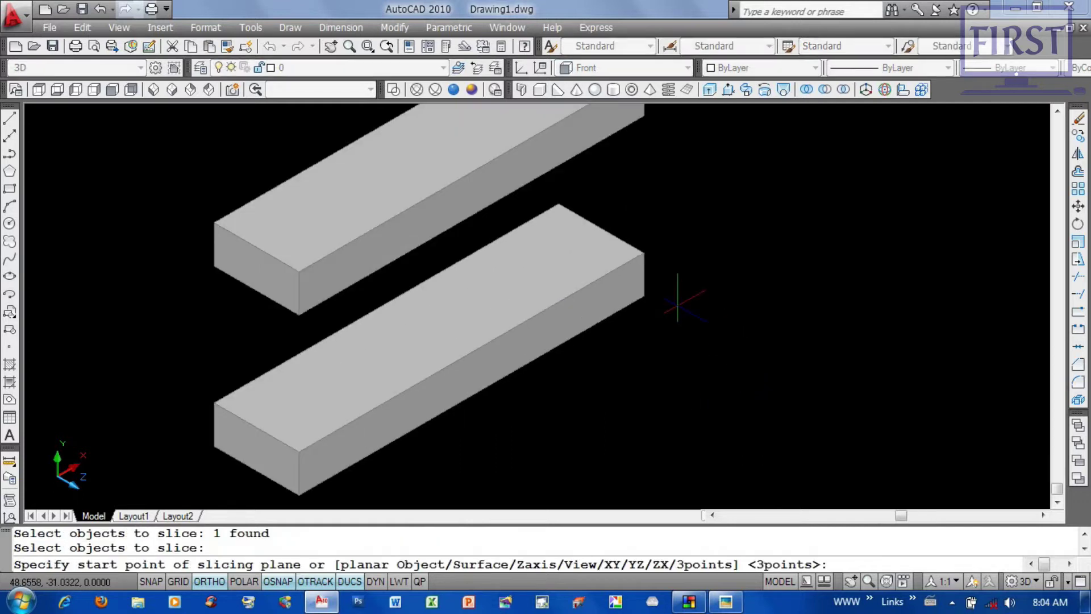
click(642, 296)
middle_drag(642, 296, 751, 235)
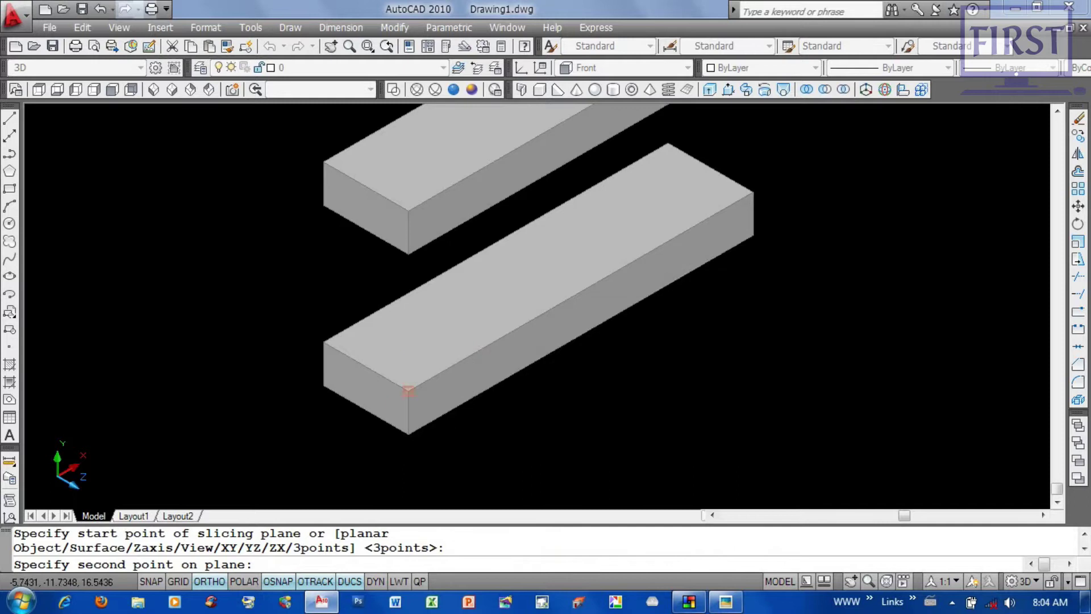
click(408, 391)
key(Return)
click(628, 268)
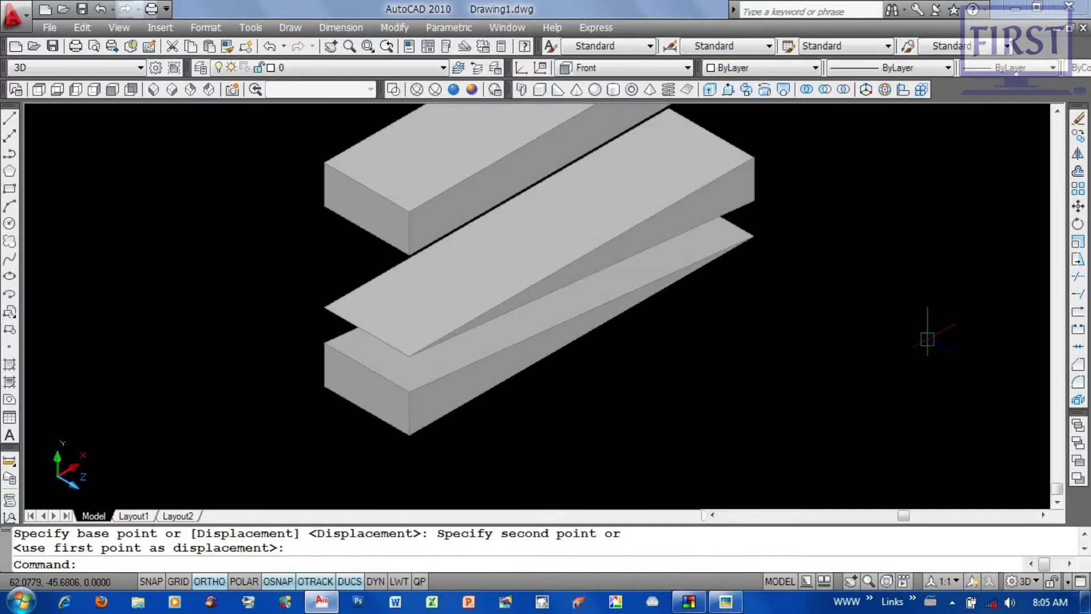
scroll(927, 339, down, 3)
middle_drag(855, 344, 718, 372)
Step: Regenerate the display and review the command list image in Picasa before returning to AutoCAD
text(re)
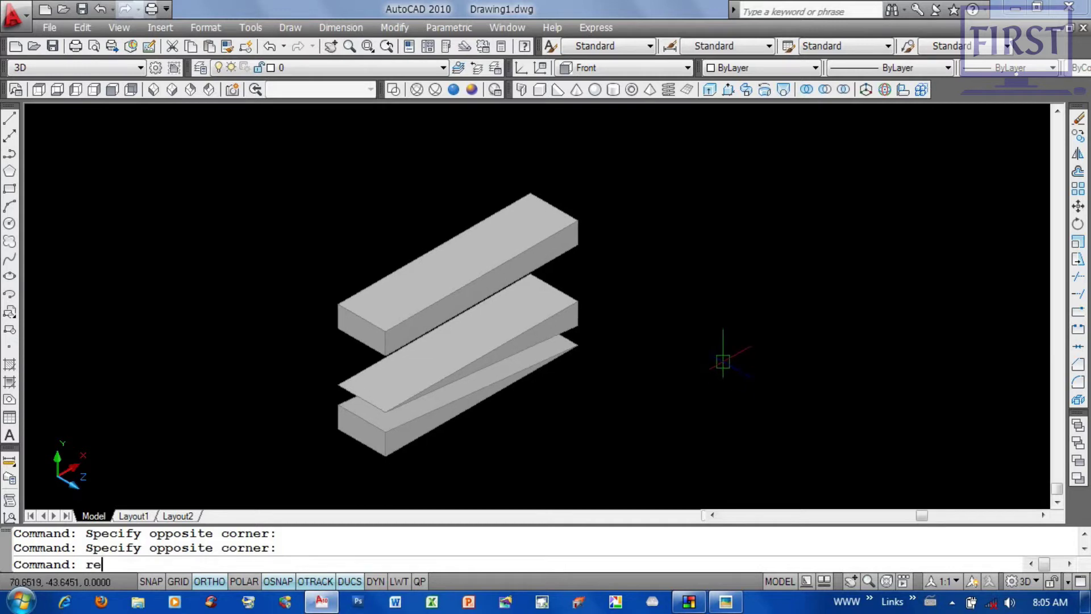
key(Return)
key(Return)
mouse_move(669, 382)
middle_down()
mouse_move(680, 374)
mouse_move(668, 384)
middle_up()
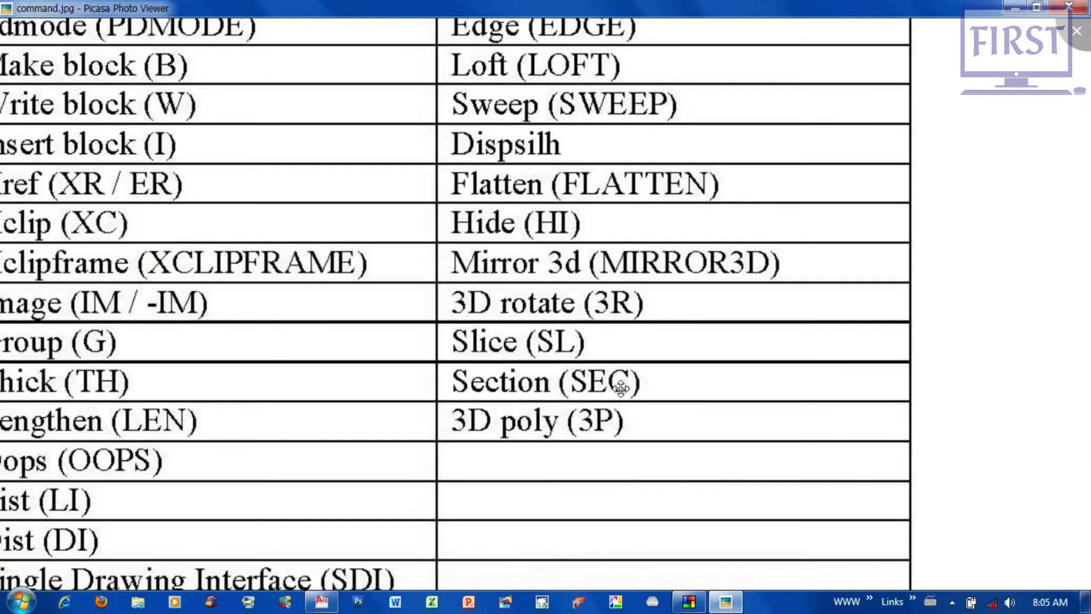
drag(628, 396, 642, 400)
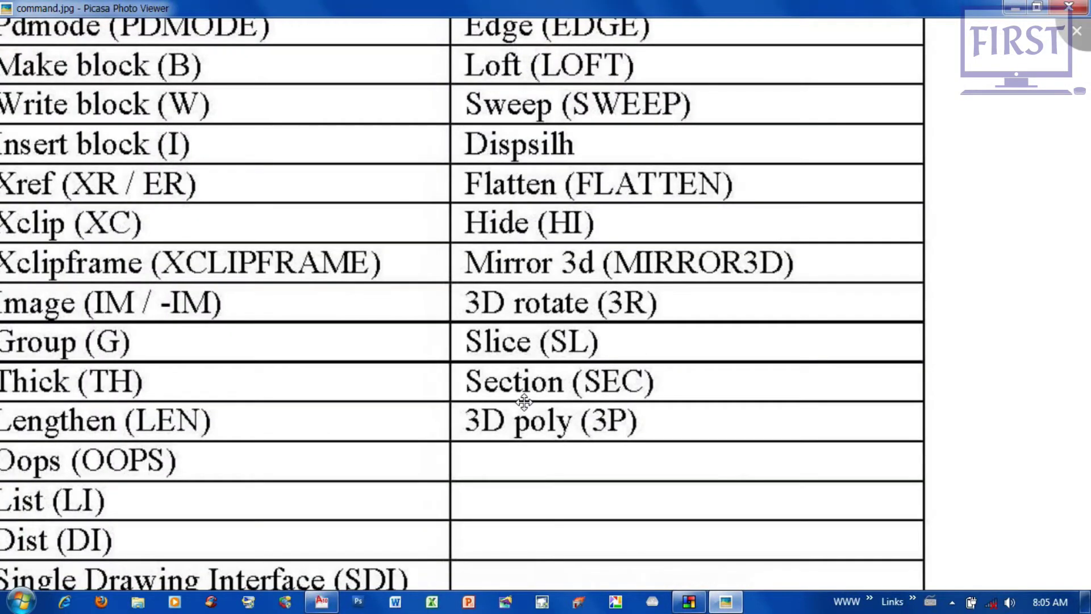
click(332, 606)
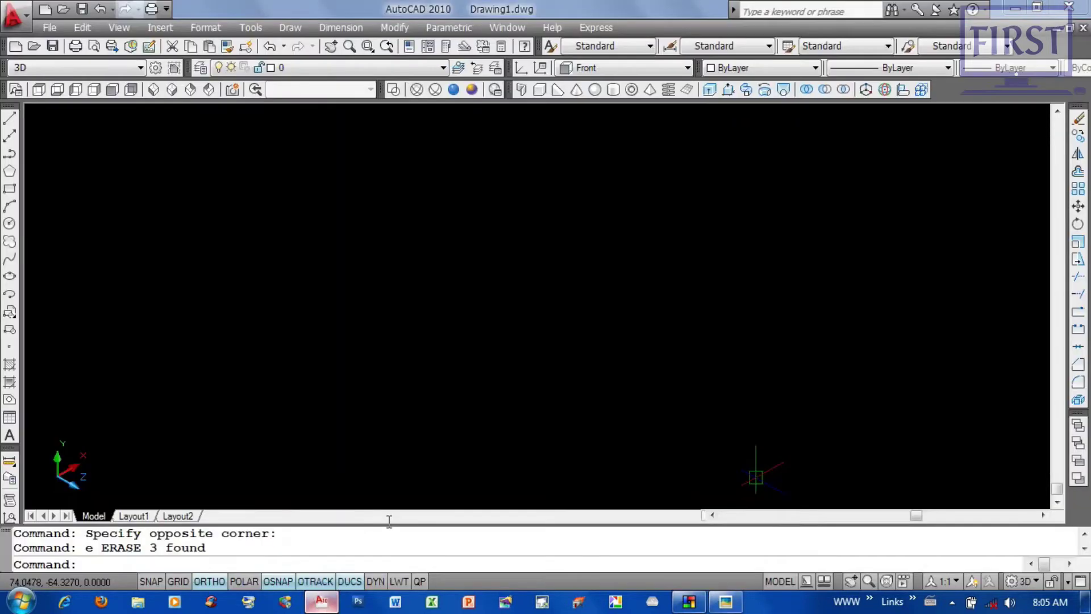
Step: Close Drawing1 without saving and open F:\training 3D from the recent files list
drag(668, 275, 530, 324)
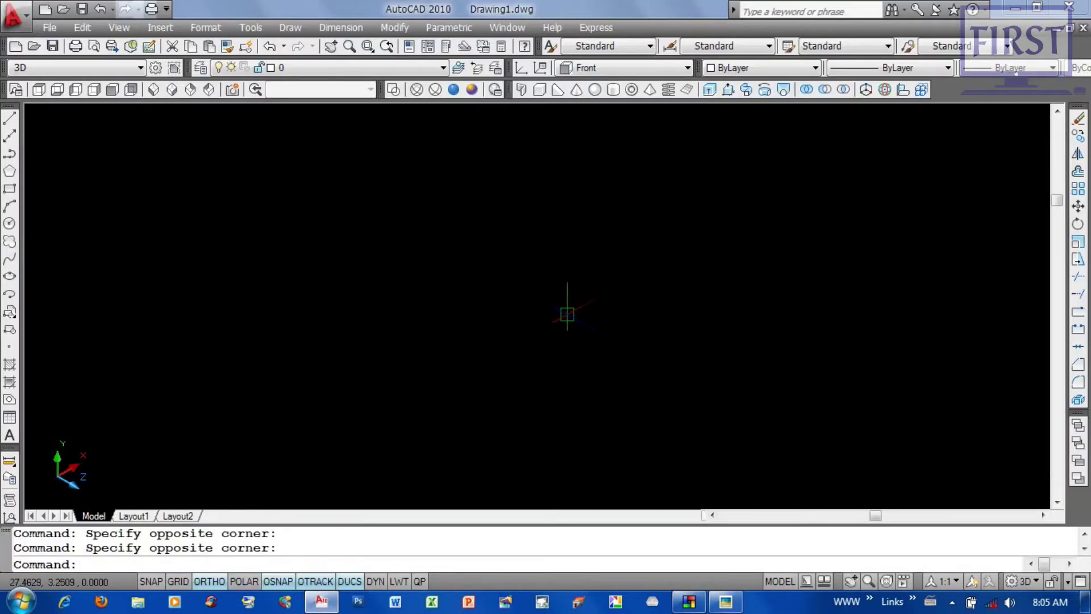
click(1082, 27)
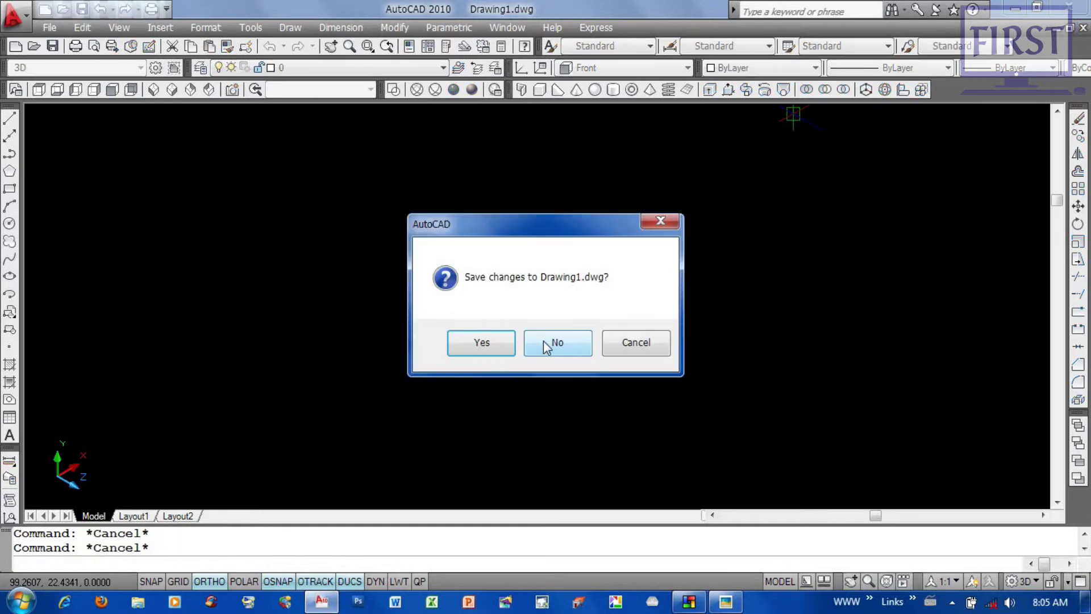
click(554, 344)
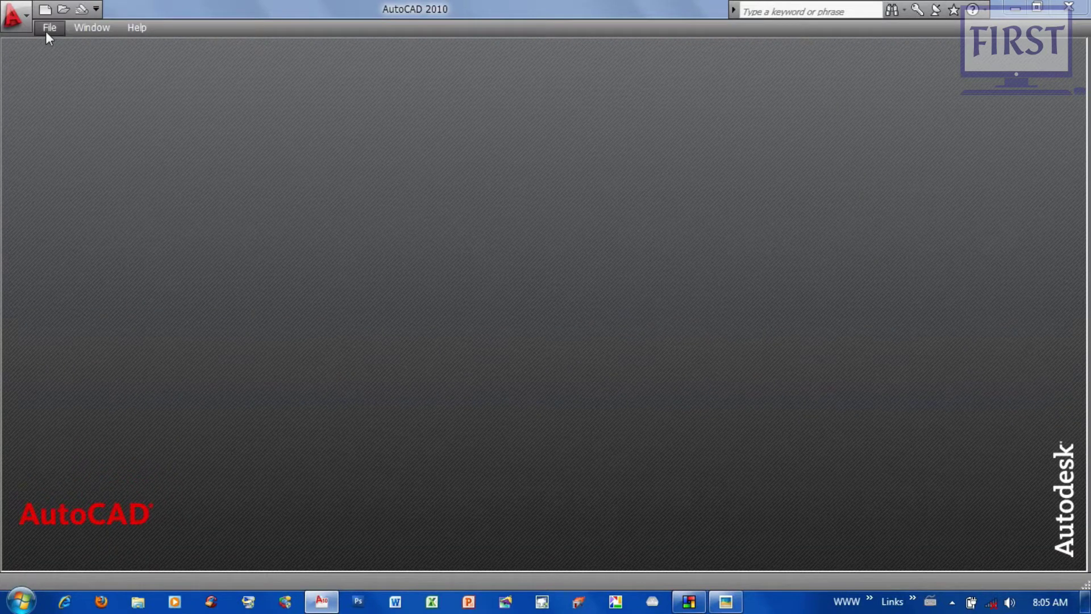
click(50, 27)
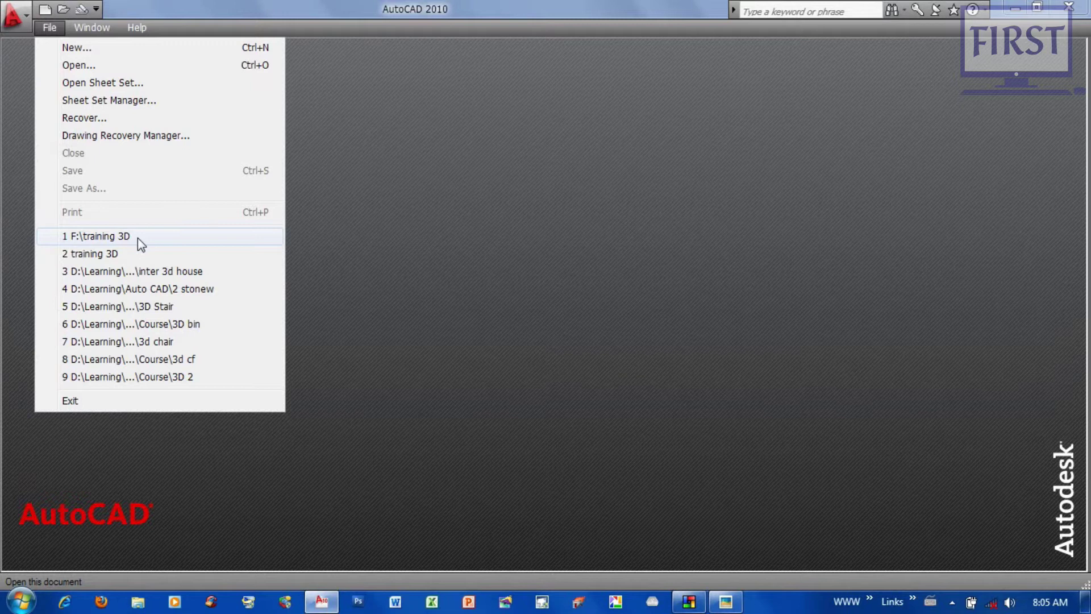
click(127, 252)
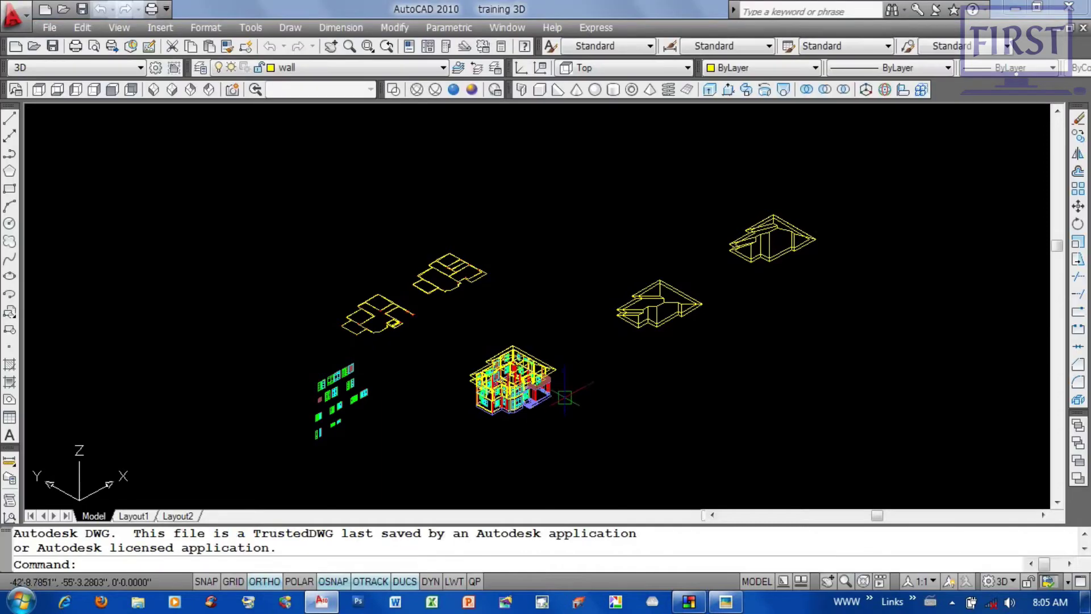
Step: Erase the two right-hand roofs using a crossing window and the E command
scroll(548, 405, up, 2)
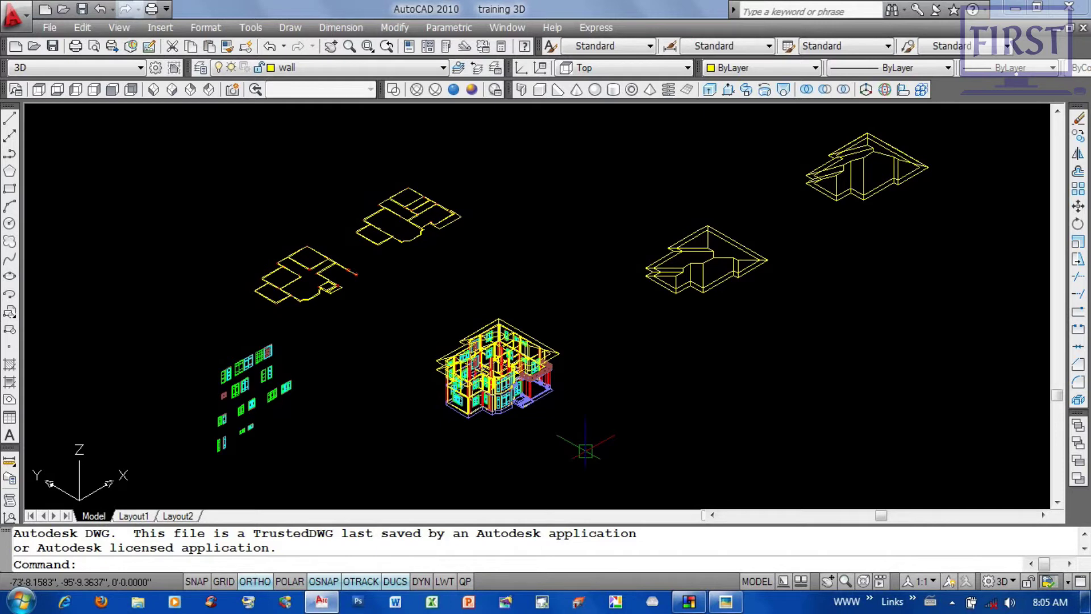
middle_drag(585, 450, 589, 450)
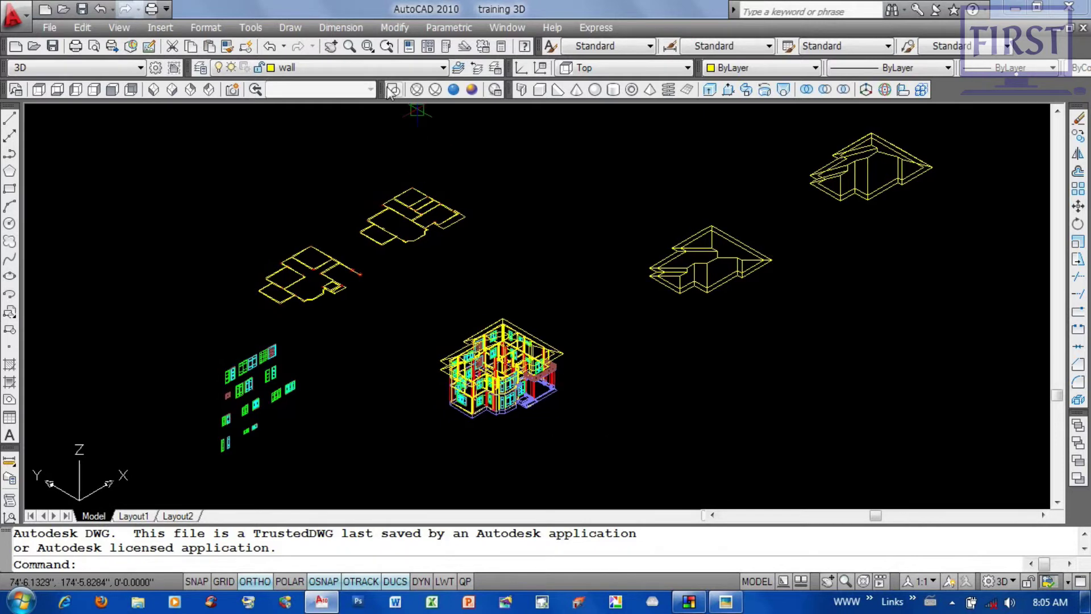
middle_drag(626, 415, 645, 368)
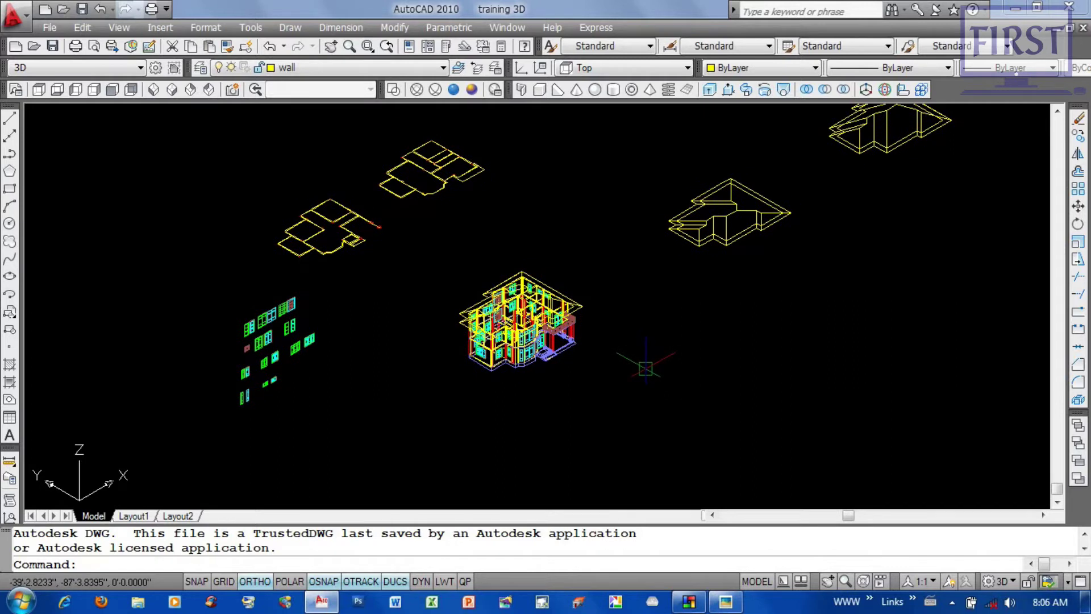
mouse_move(645, 368)
middle_down()
mouse_move(421, 325)
mouse_move(375, 341)
middle_up()
scroll(592, 326, down, 2)
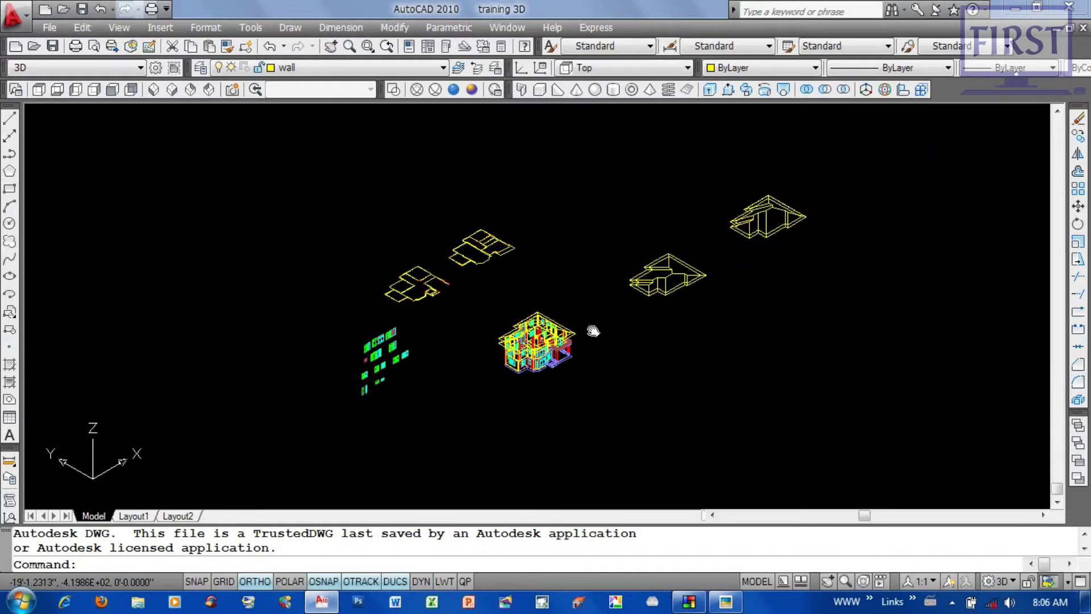
click(887, 254)
click(683, 157)
text(e)
key(Return)
Step: Erase the two floor plans and window pieces, leaving only the house in Top view
click(555, 319)
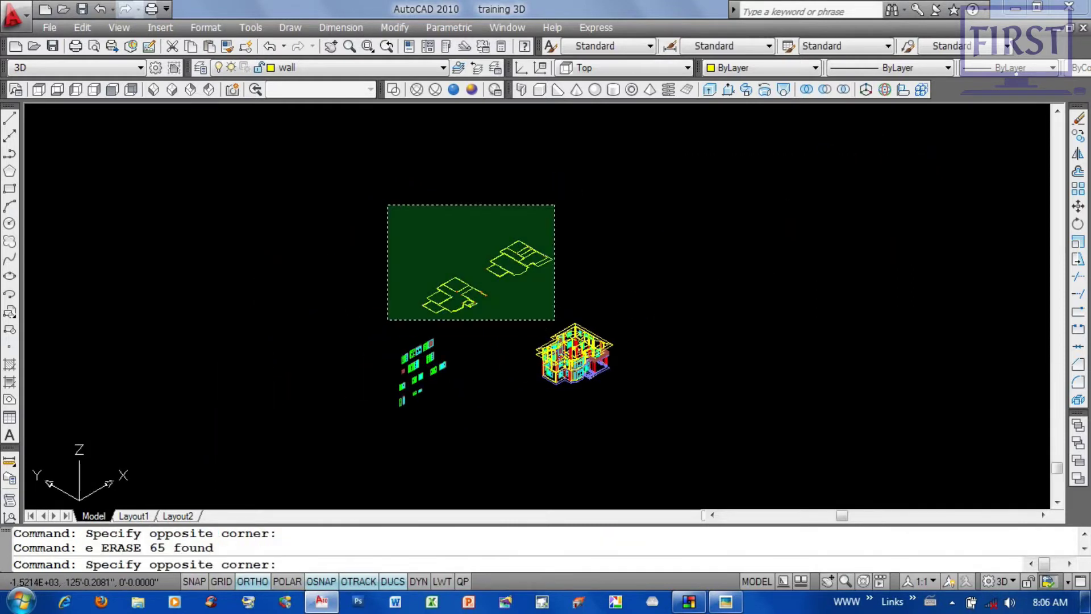
click(388, 319)
key(Delete)
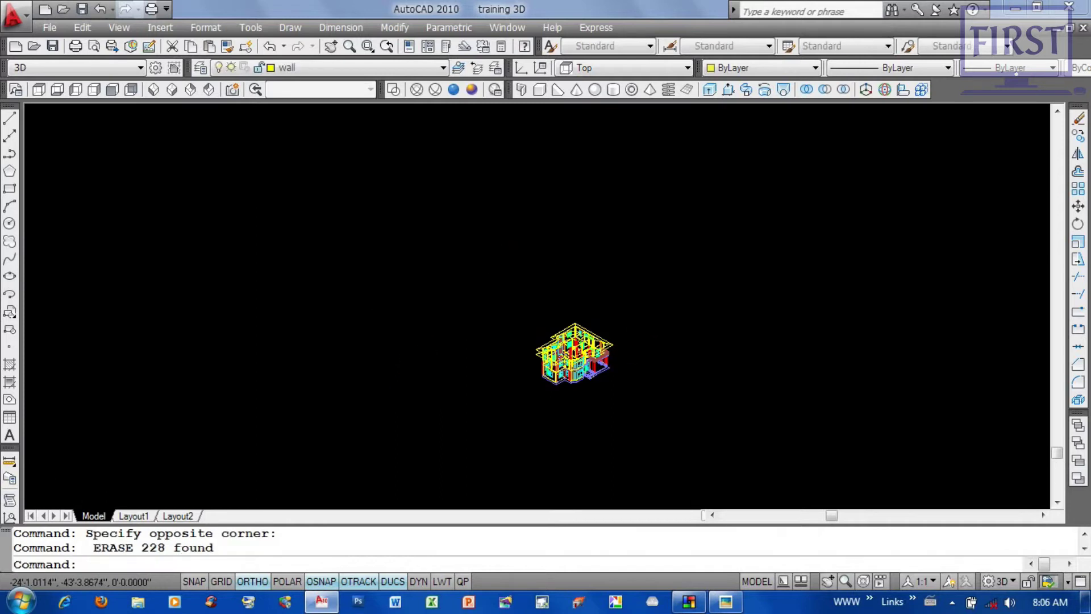
scroll(613, 350, up, 3)
click(45, 90)
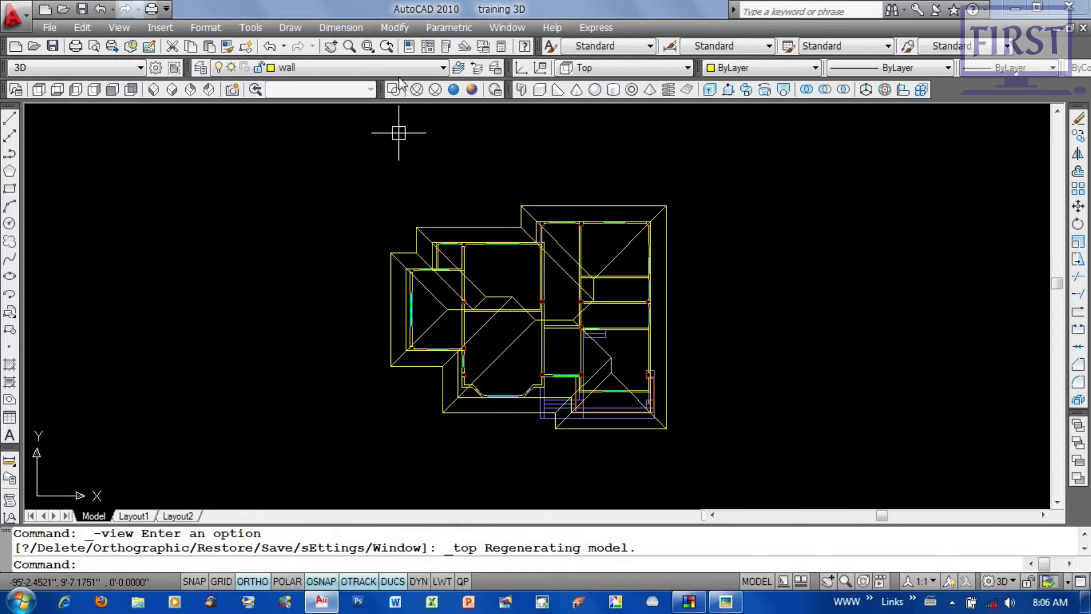
Step: In 2D Wireframe Top view, draw a vertical line straight across the house plan
click(38, 90)
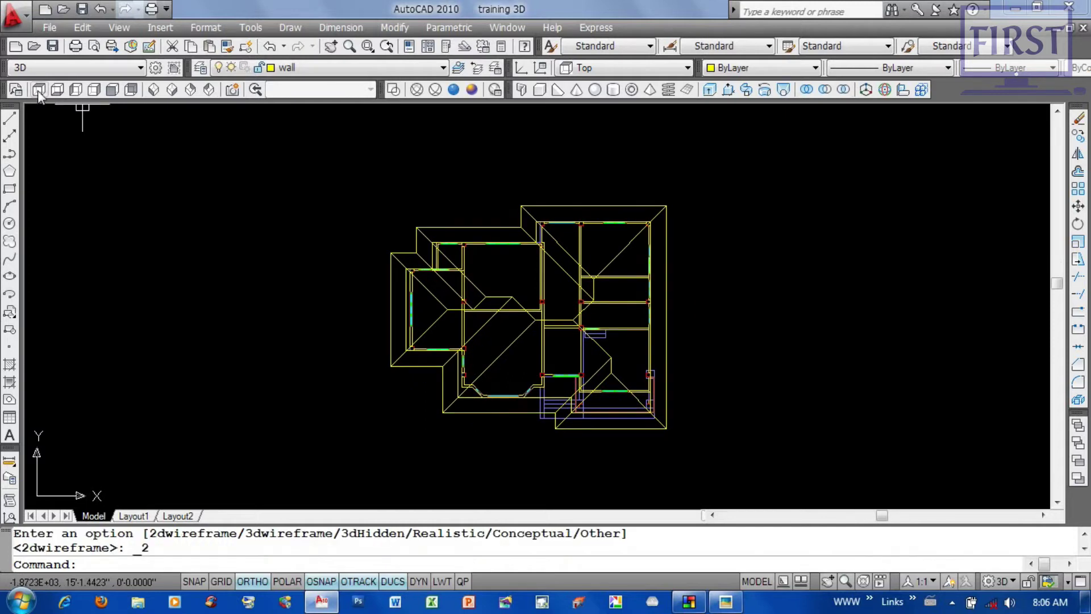
click(39, 90)
text(l)
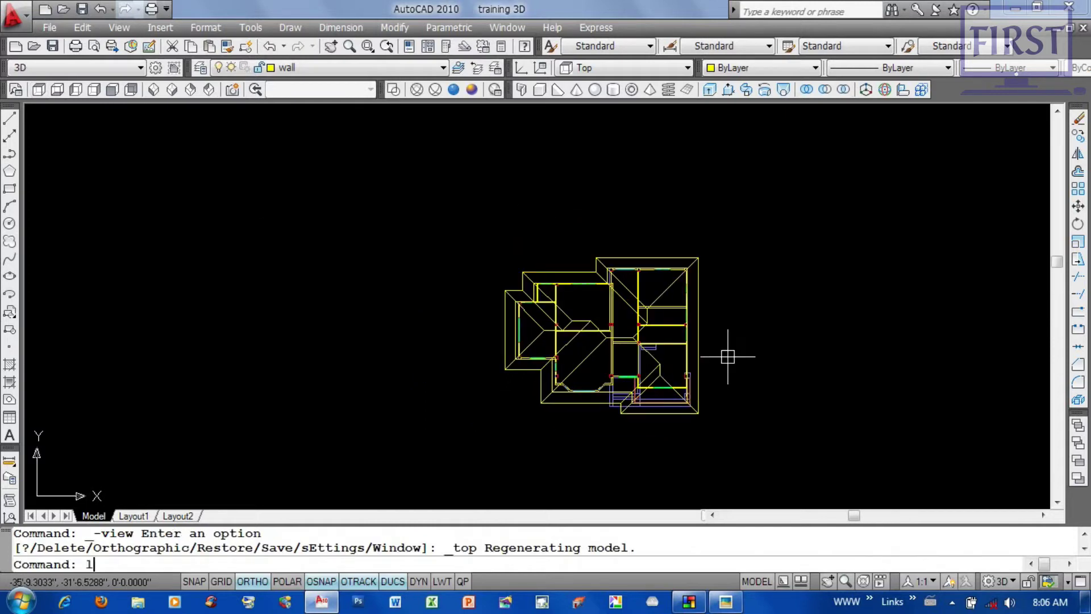
key(Return)
scroll(646, 300, up, 2)
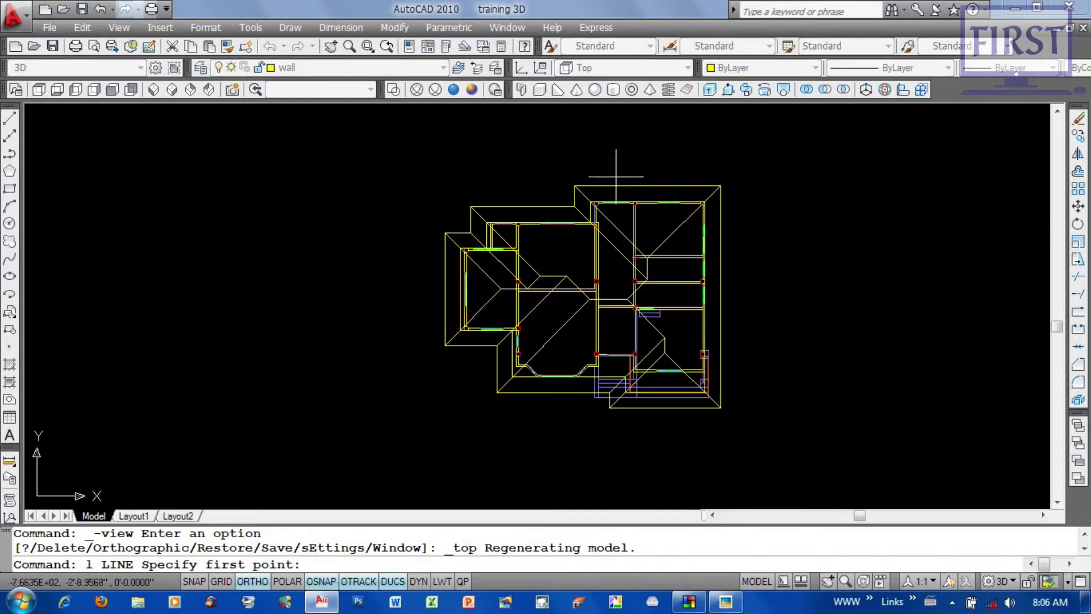
click(614, 158)
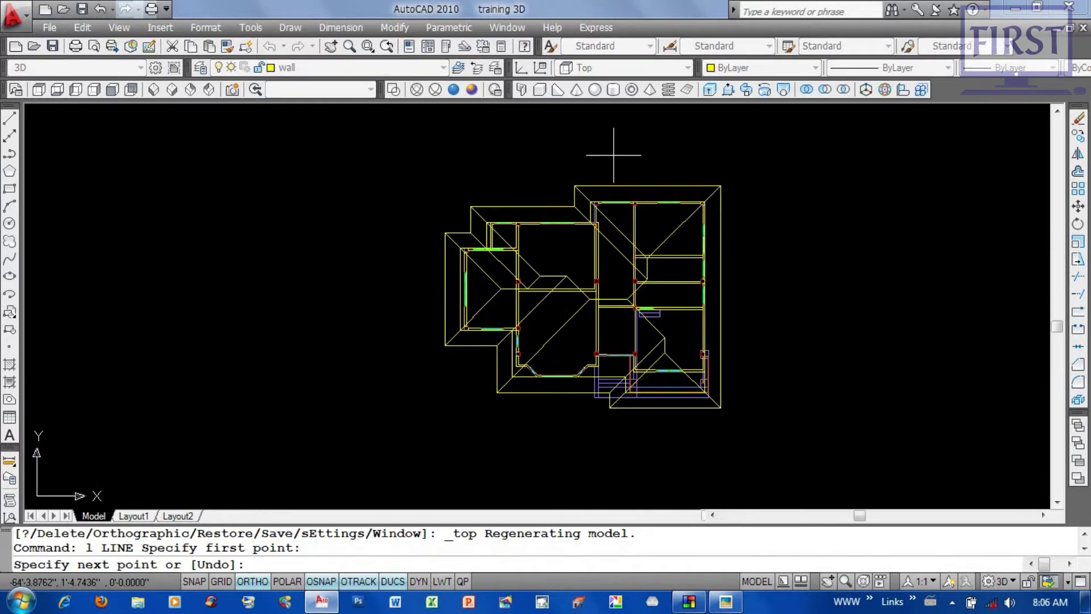
click(625, 461)
key(Return)
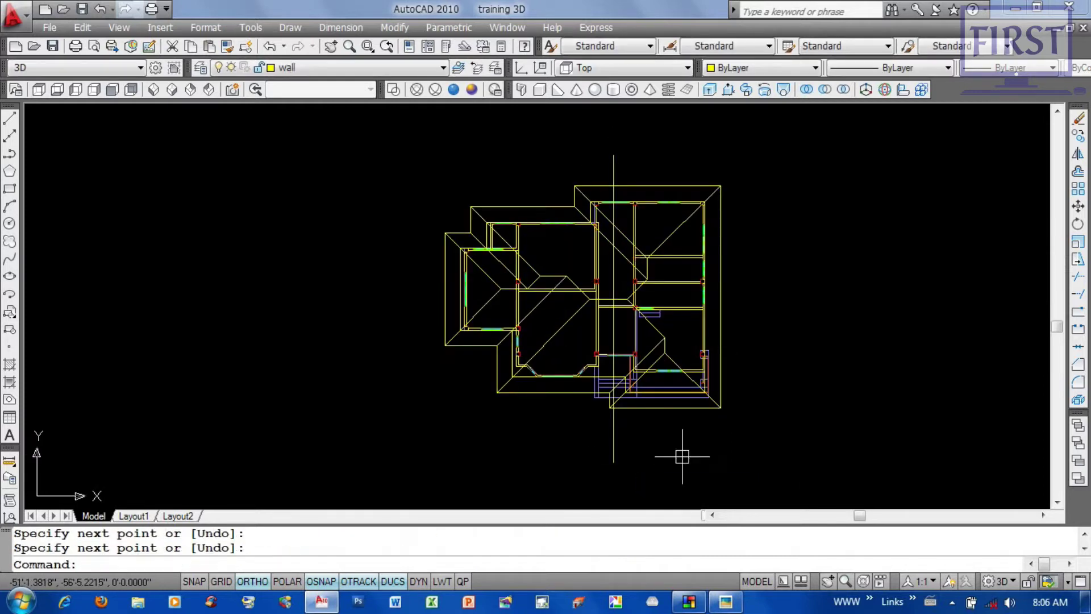
Step: Clear a stray roof selection and show the house in SW Isometric view
click(653, 250)
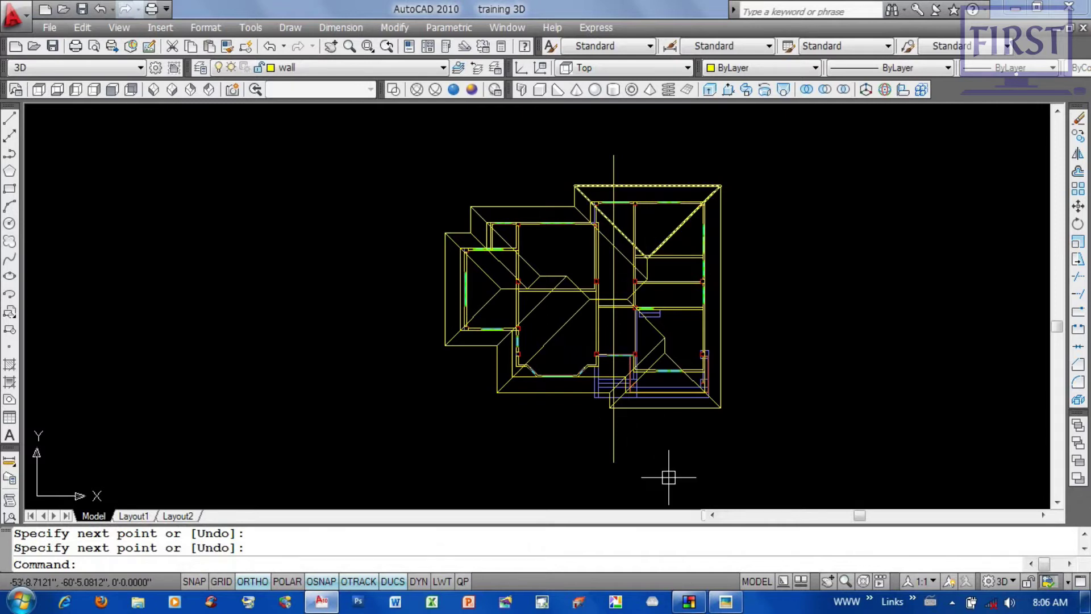
key(Escape)
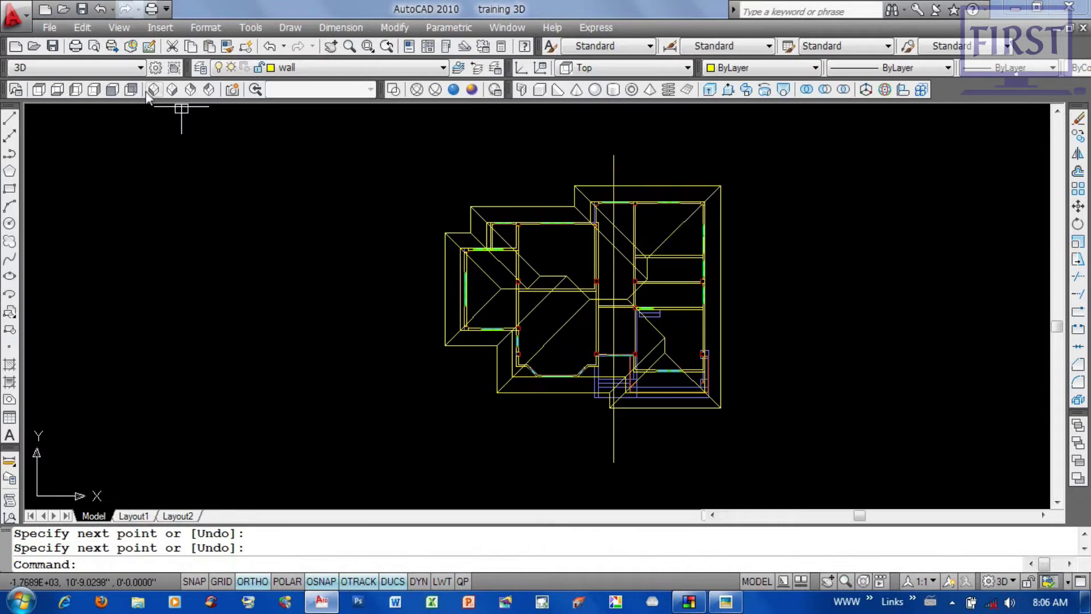
click(155, 91)
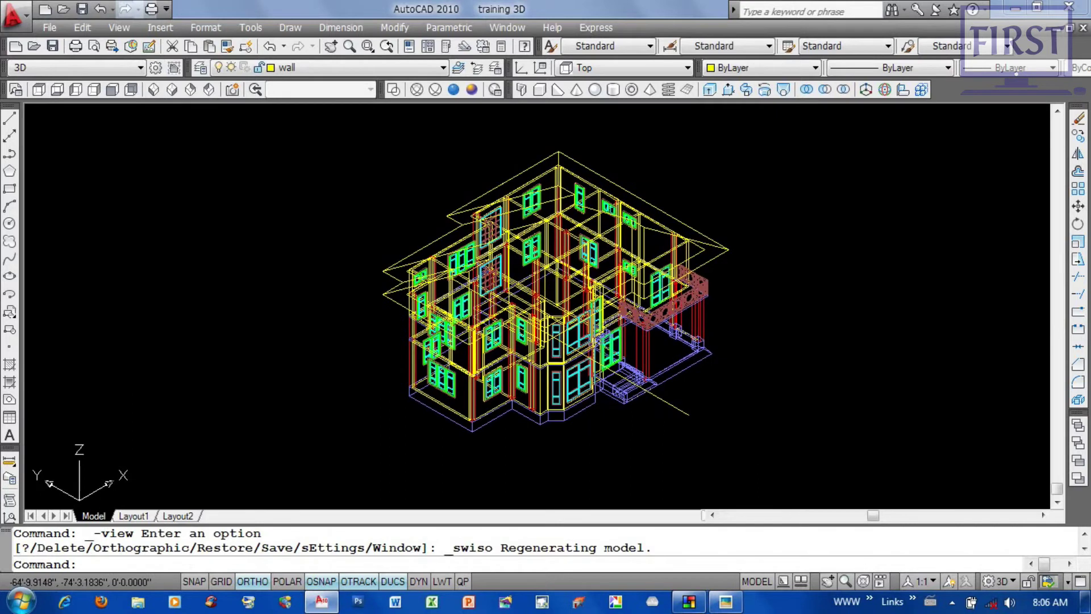
Step: Section all 436 house objects with a vertical plane along the cutting line, then begin MOVE
text(sec)
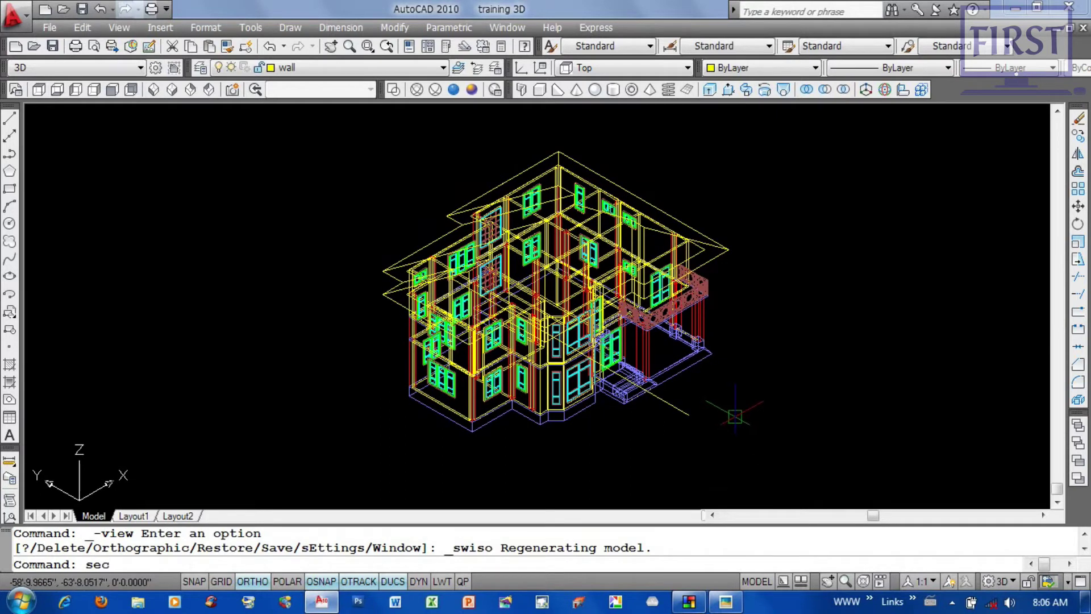
key(Return)
click(770, 436)
click(376, 119)
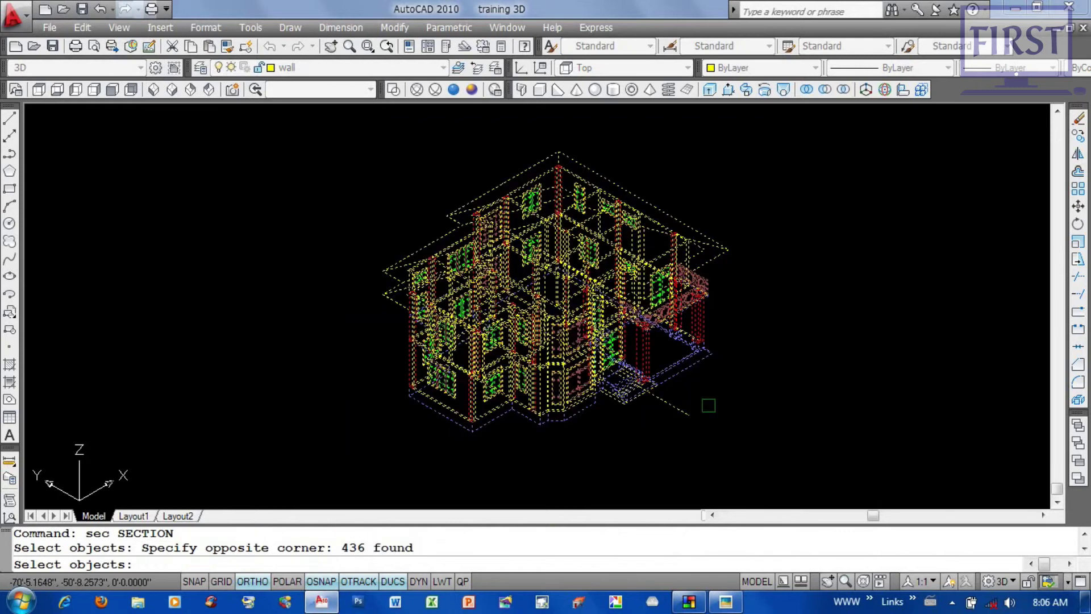
key(Return)
key(Return)
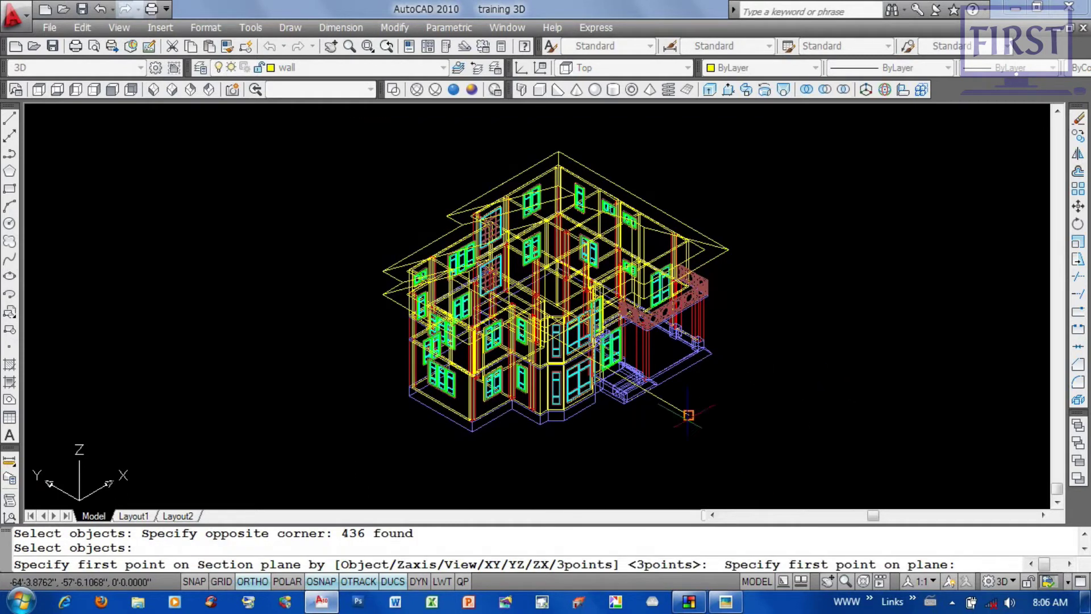
click(689, 414)
click(230, 140)
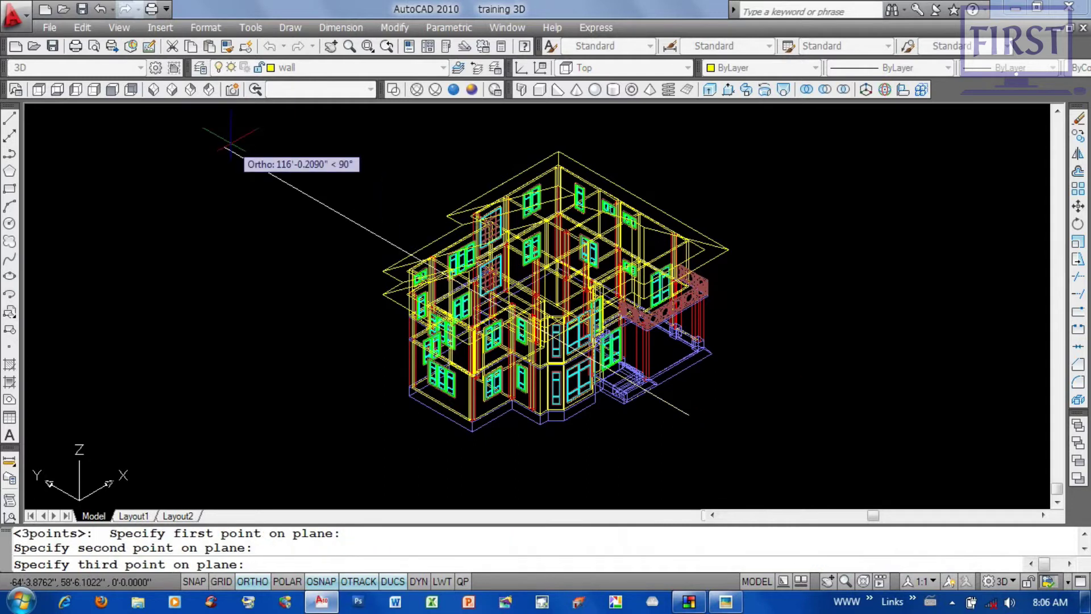
middle_drag(230, 140, 204, 231)
click(662, 170)
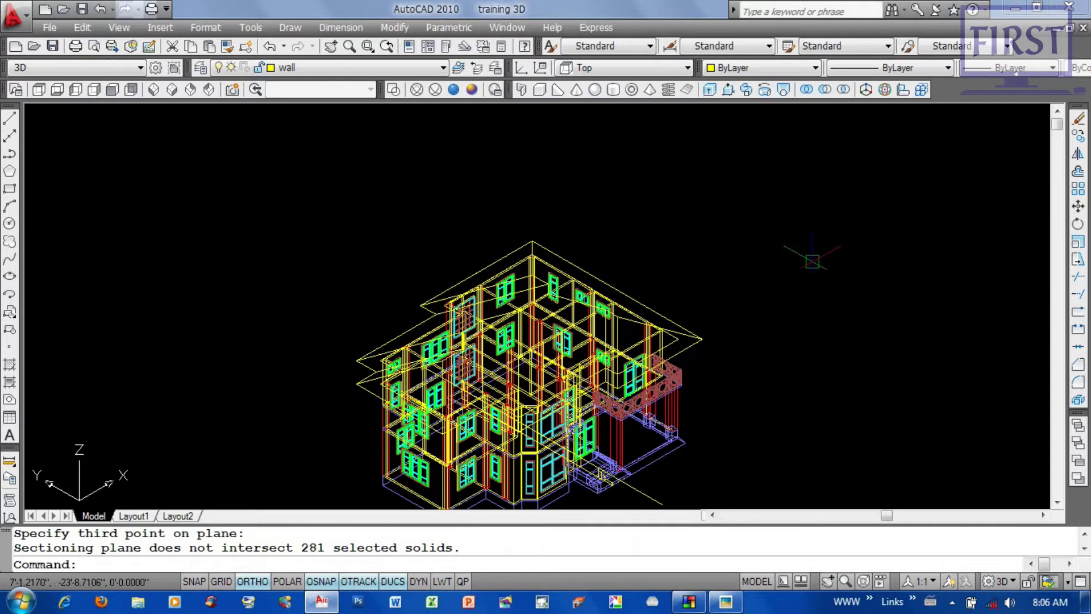
scroll(813, 261, down, 3)
text(m)
key(Return)
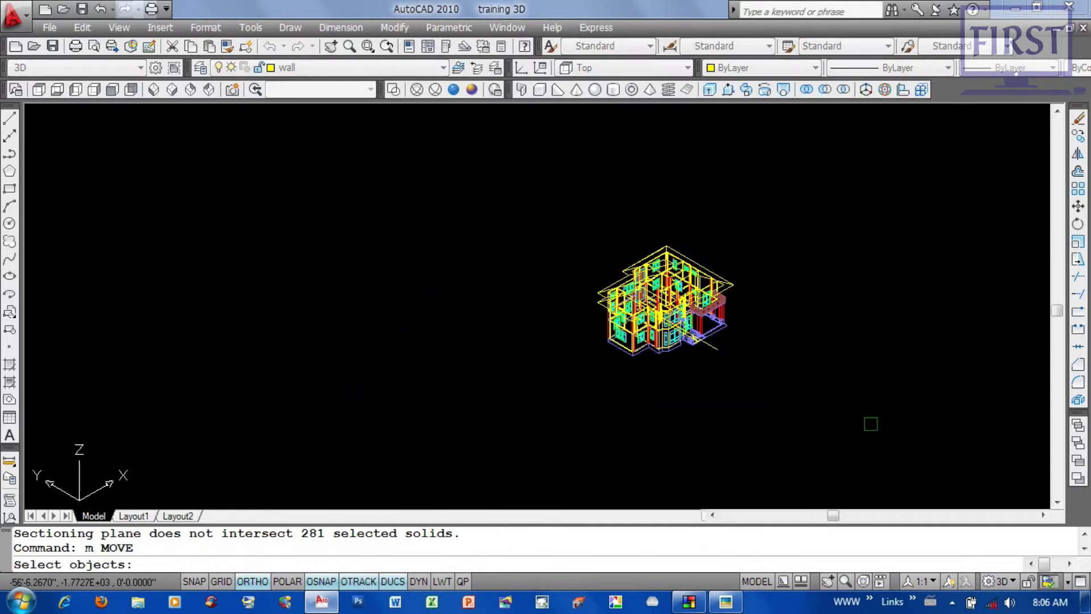
Step: Move the previously selected house away from its section profile and view both in Left view
text(p)
key(Return)
key(Return)
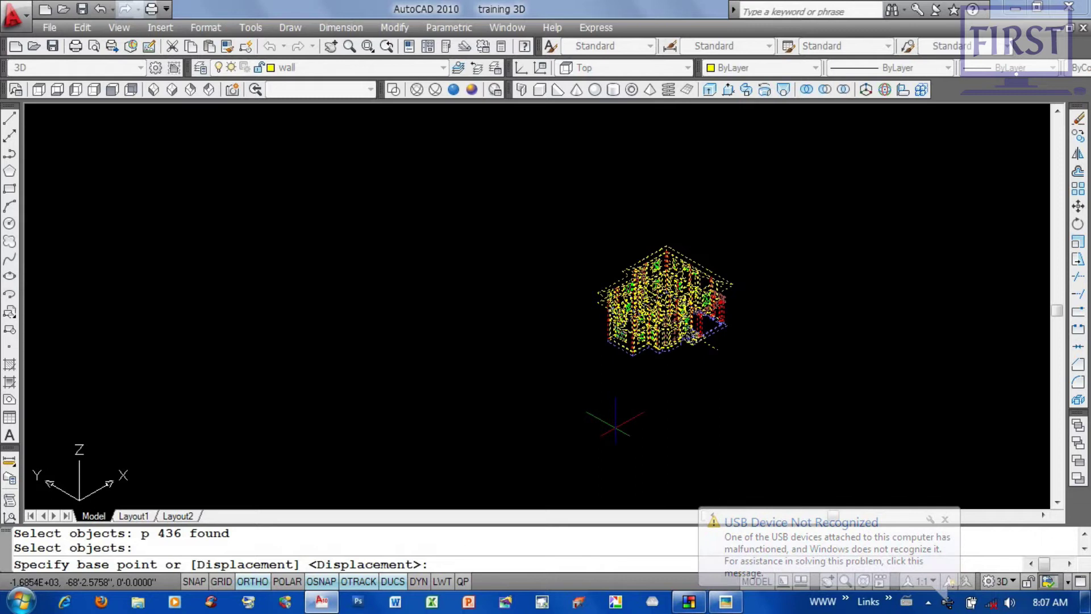
click(555, 370)
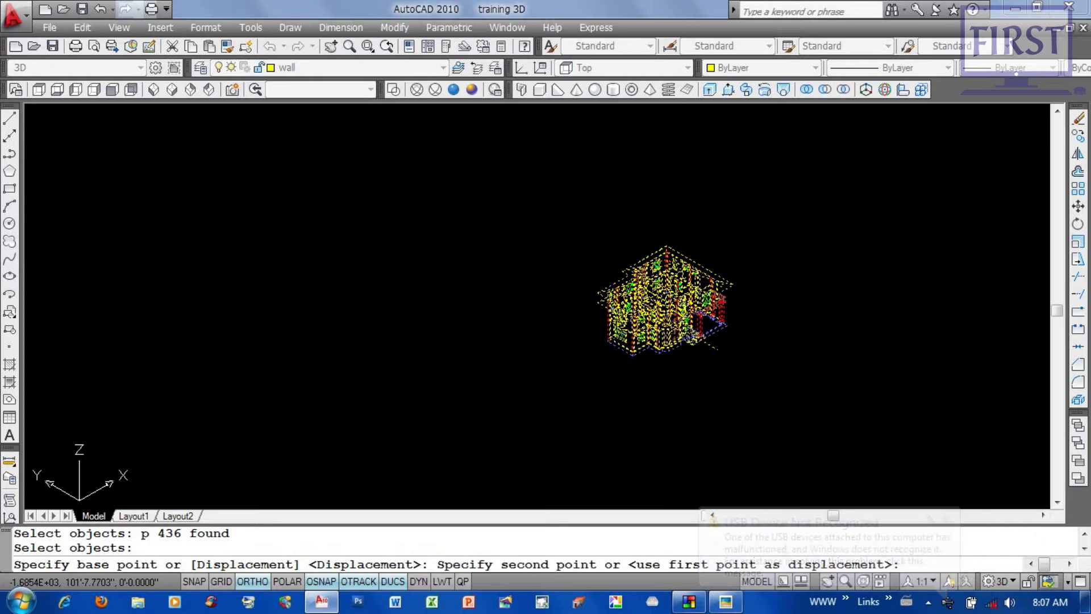
click(463, 332)
scroll(689, 307, up, 3)
scroll(694, 384, up, 2)
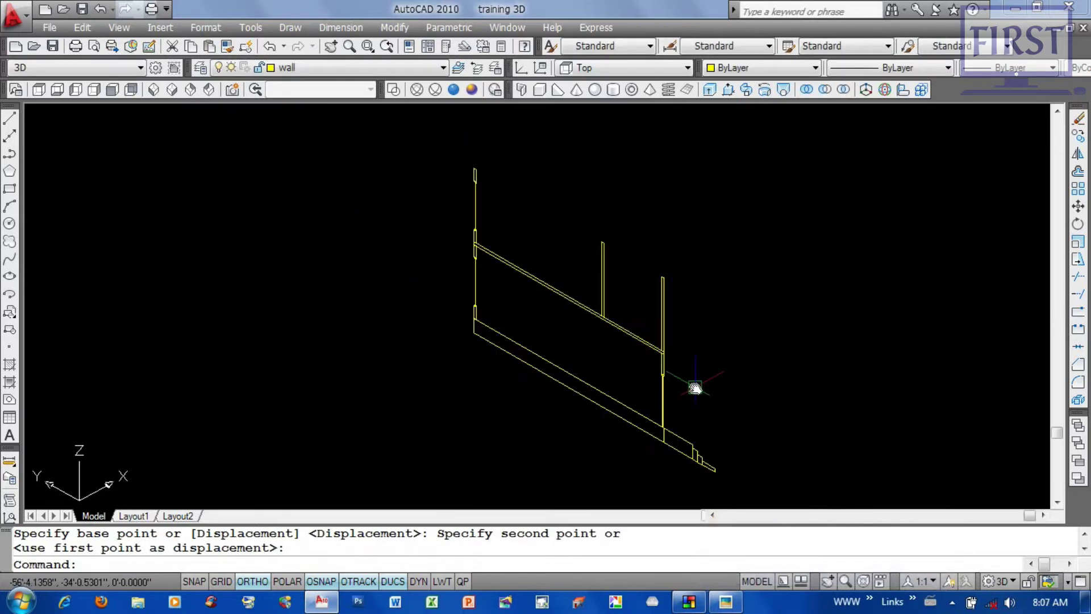
click(84, 91)
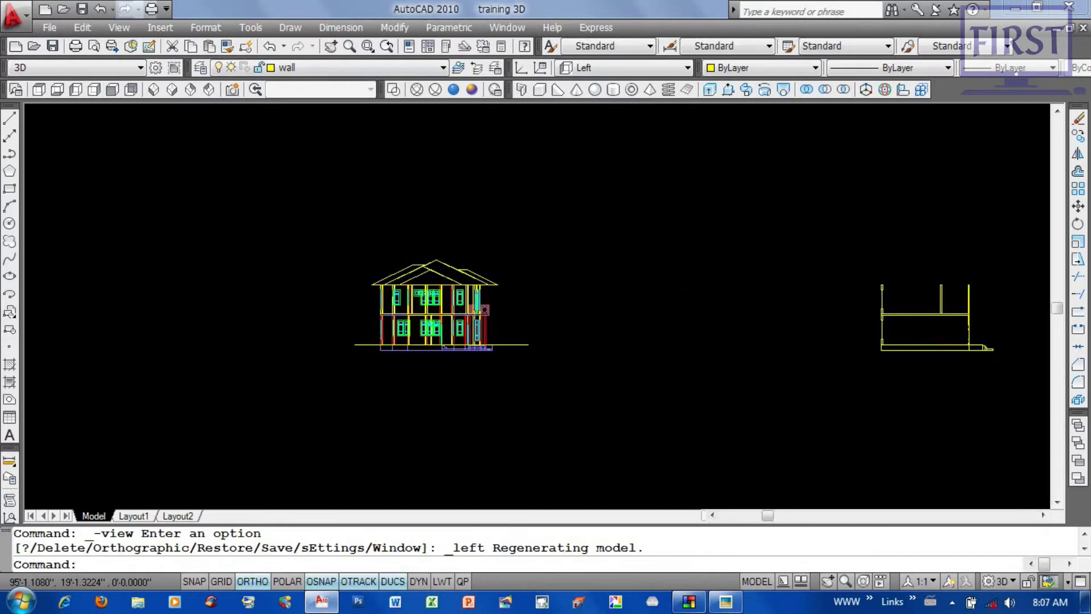
middle_drag(915, 369, 754, 335)
scroll(652, 382, up, 3)
scroll(689, 407, up, 3)
scroll(656, 306, up, 3)
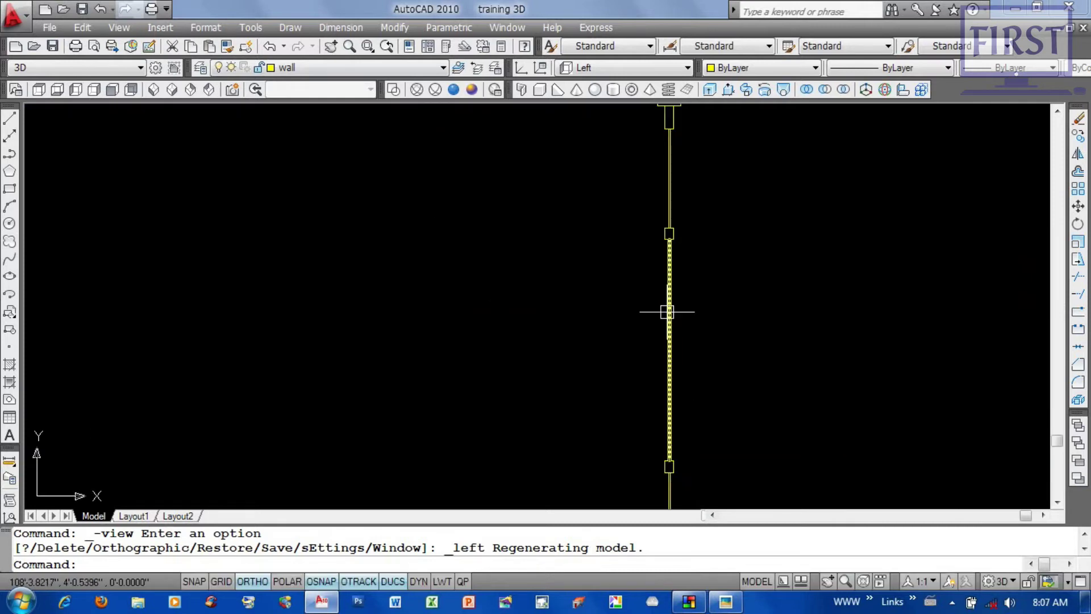
scroll(670, 332, down, 1)
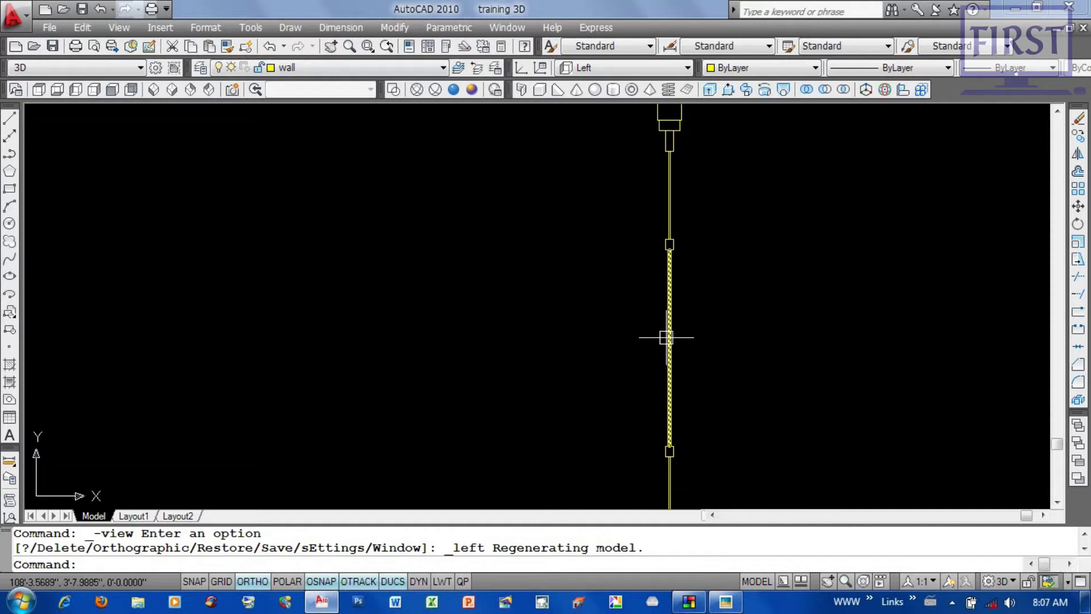
middle_drag(665, 336, 966, 337)
scroll(886, 373, down, 4)
scroll(886, 373, down, 1)
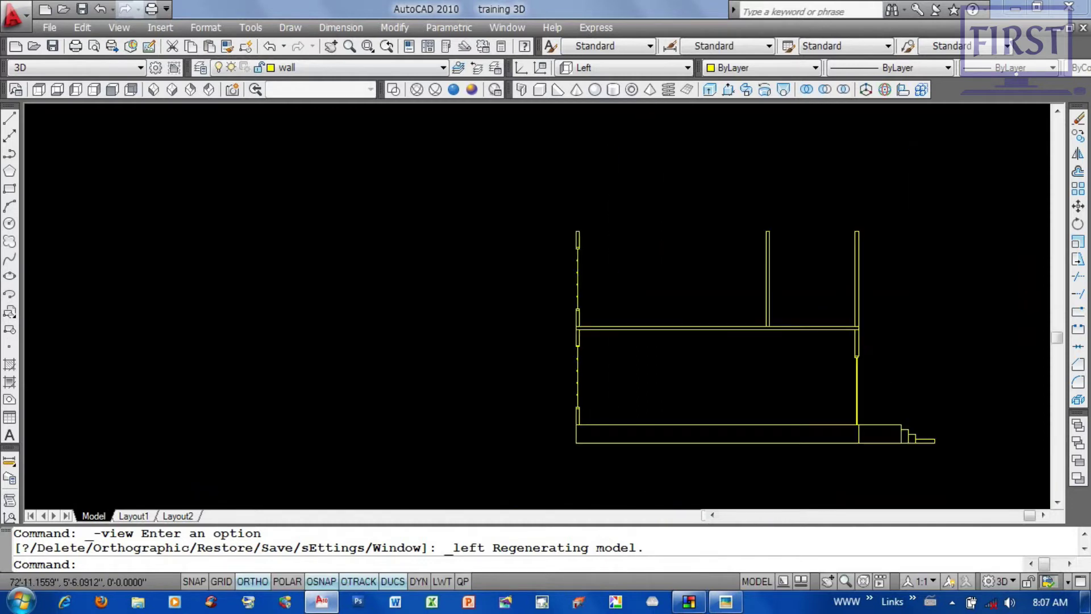
scroll(711, 275, down, 2)
scroll(621, 297, up, 3)
scroll(640, 282, up, 2)
scroll(695, 259, up, 2)
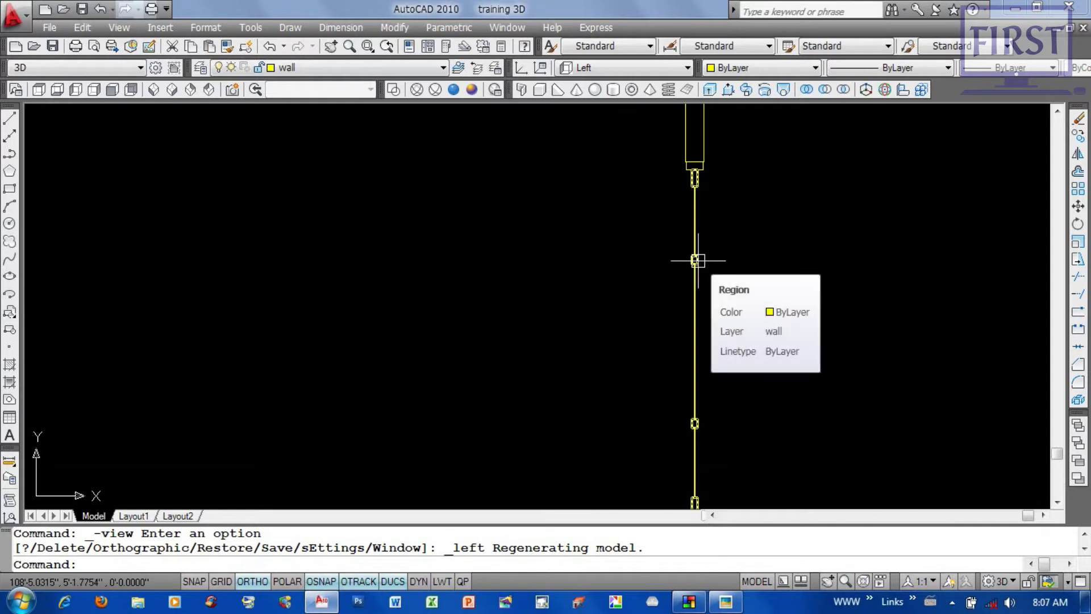
scroll(698, 260, down, 2)
middle_drag(697, 260, 899, 352)
scroll(899, 353, down, 4)
middle_drag(828, 390, 802, 449)
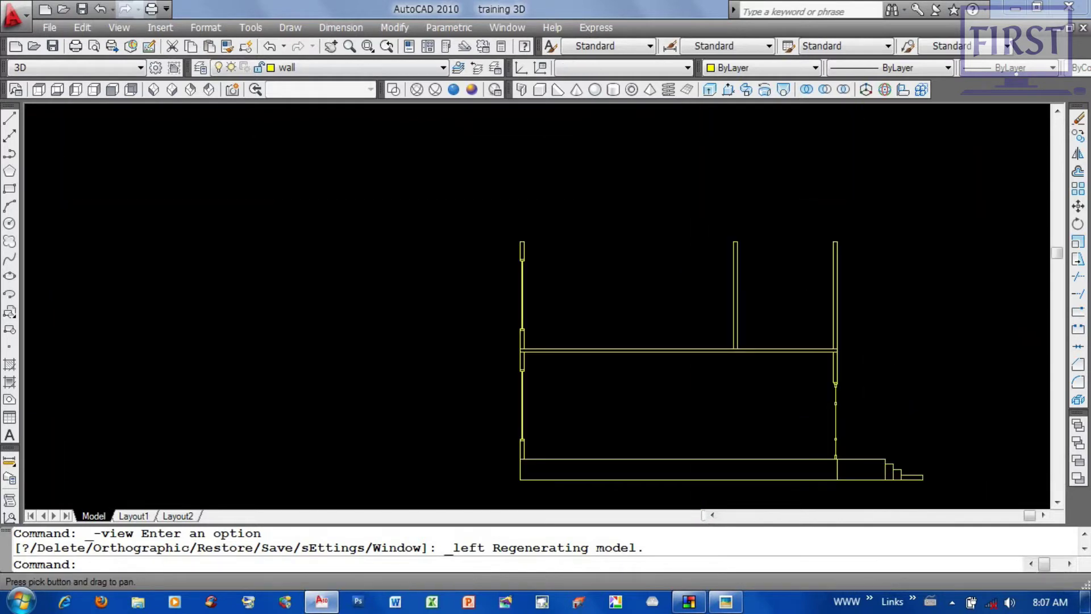
scroll(835, 304, up, 4)
middle_drag(836, 305, 525, 288)
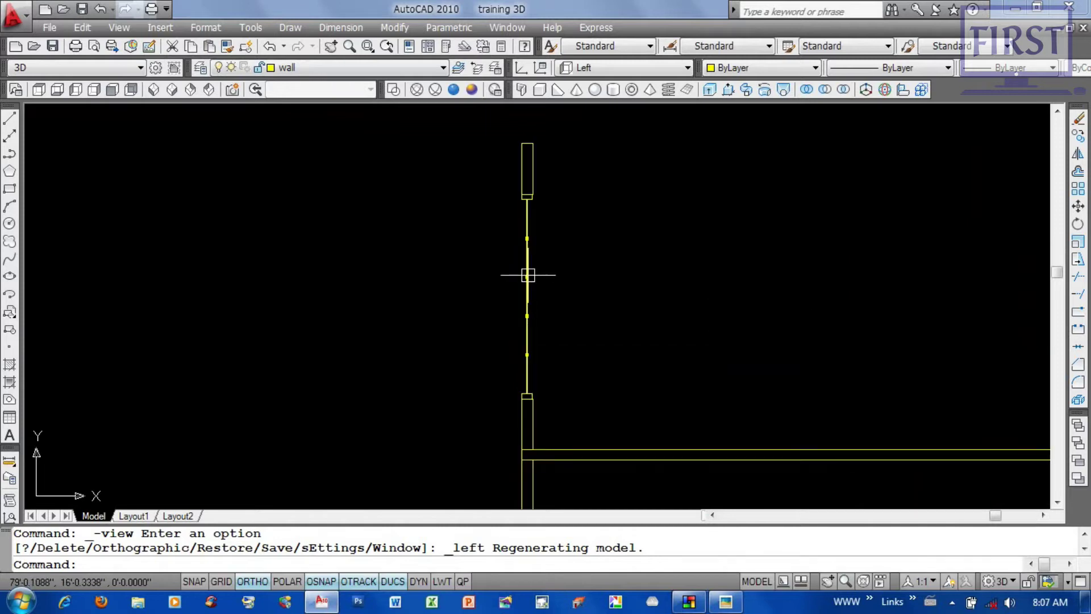
click(530, 247)
scroll(530, 246, up, 3)
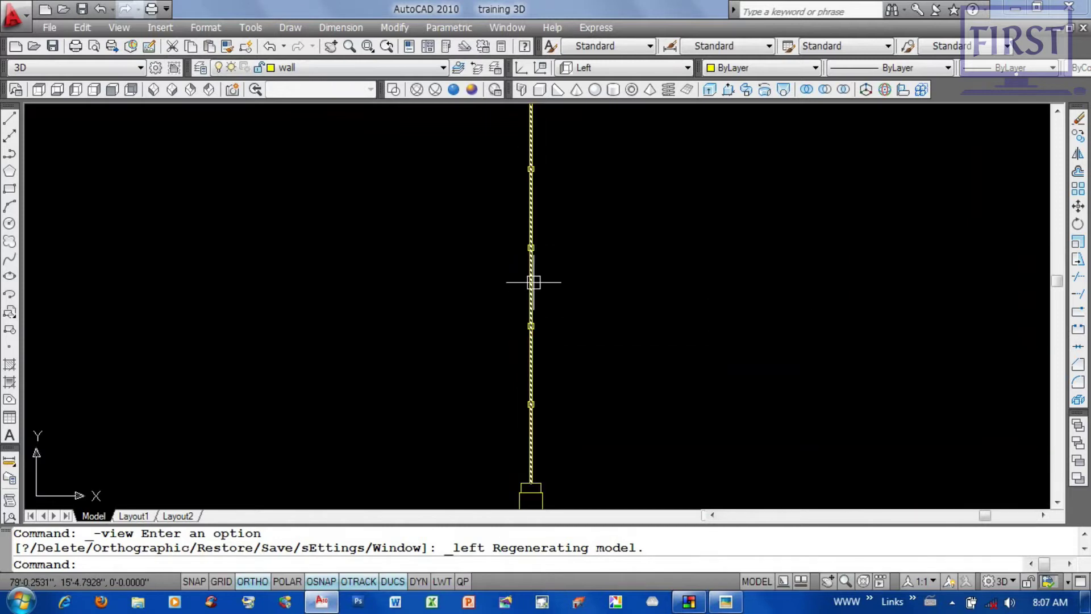
scroll(533, 282, down, 3)
scroll(572, 284, up, 2)
scroll(599, 326, up, 1)
middle_drag(599, 305, 476, 304)
scroll(731, 463, down, 3)
scroll(689, 324, up, 3)
scroll(667, 398, up, 3)
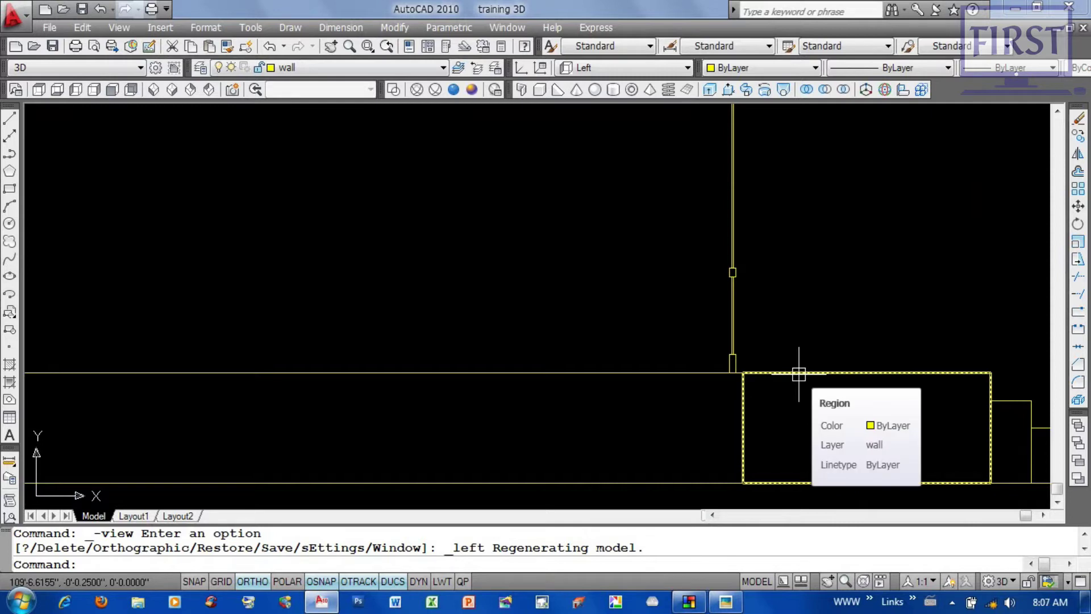
click(455, 90)
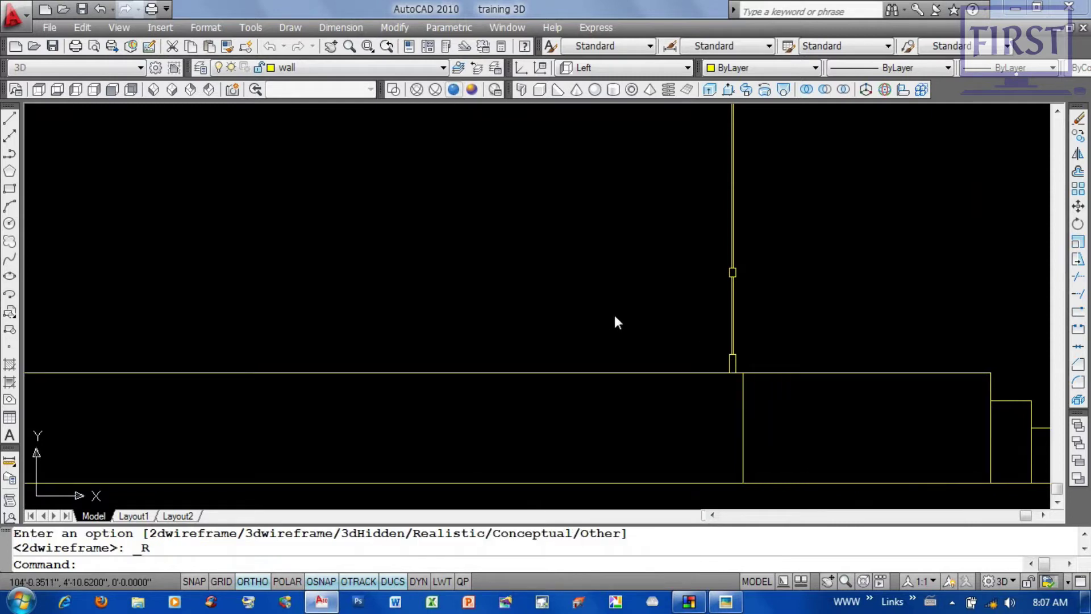
Step: Switch back to 2D Wireframe and erase the 20 objects of the old section drawing
scroll(621, 299, down, 4)
scroll(625, 275, down, 4)
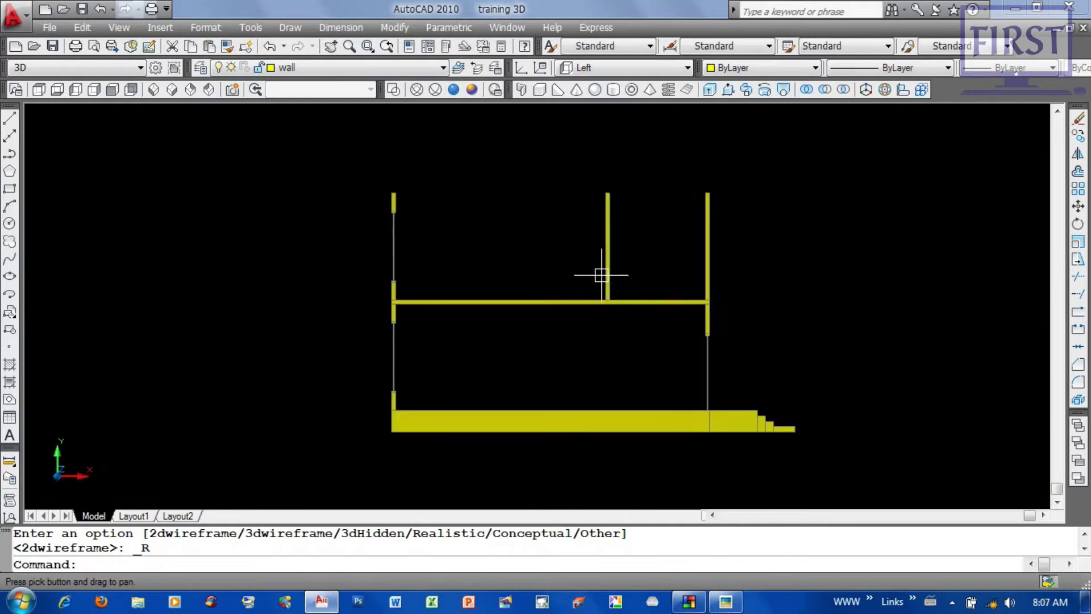
middle_drag(601, 274, 564, 274)
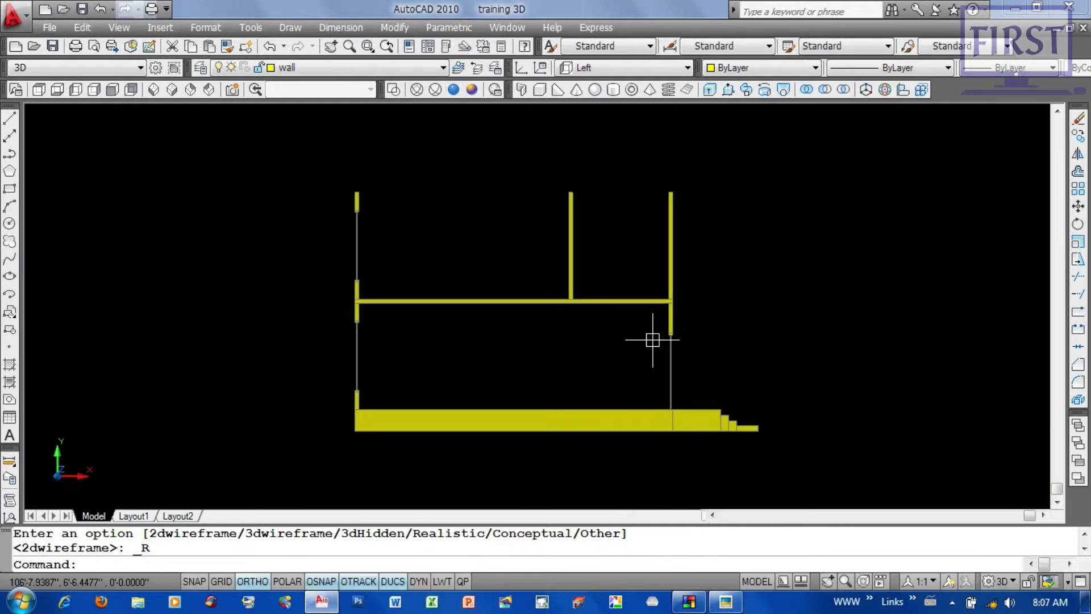
middle_drag(652, 340, 693, 340)
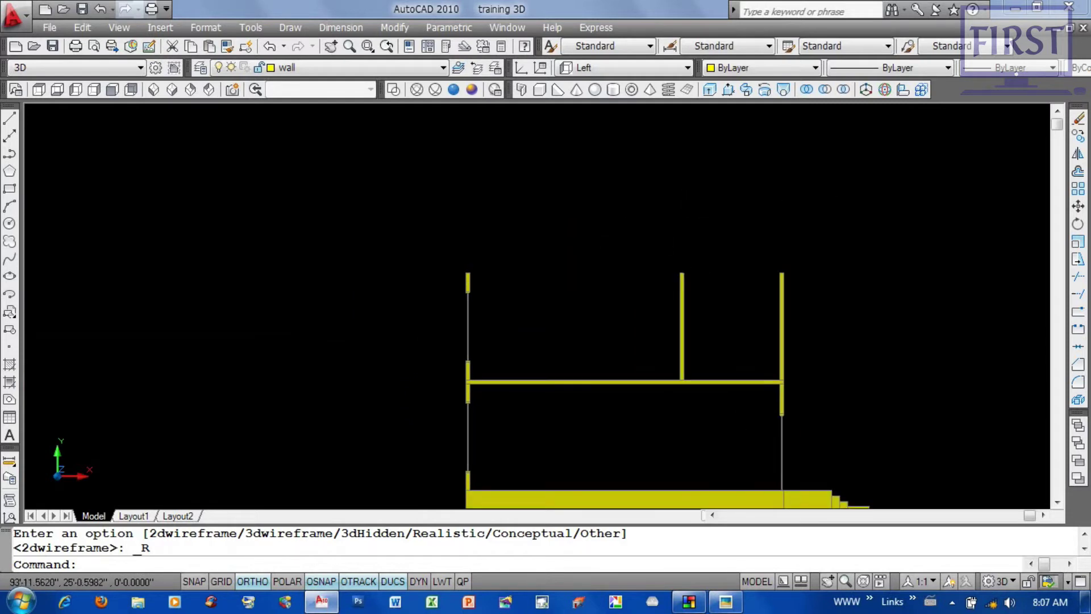
scroll(772, 212, down, 3)
scroll(539, 136, down, 4)
click(393, 94)
drag(761, 196, 644, 367)
key(Delete)
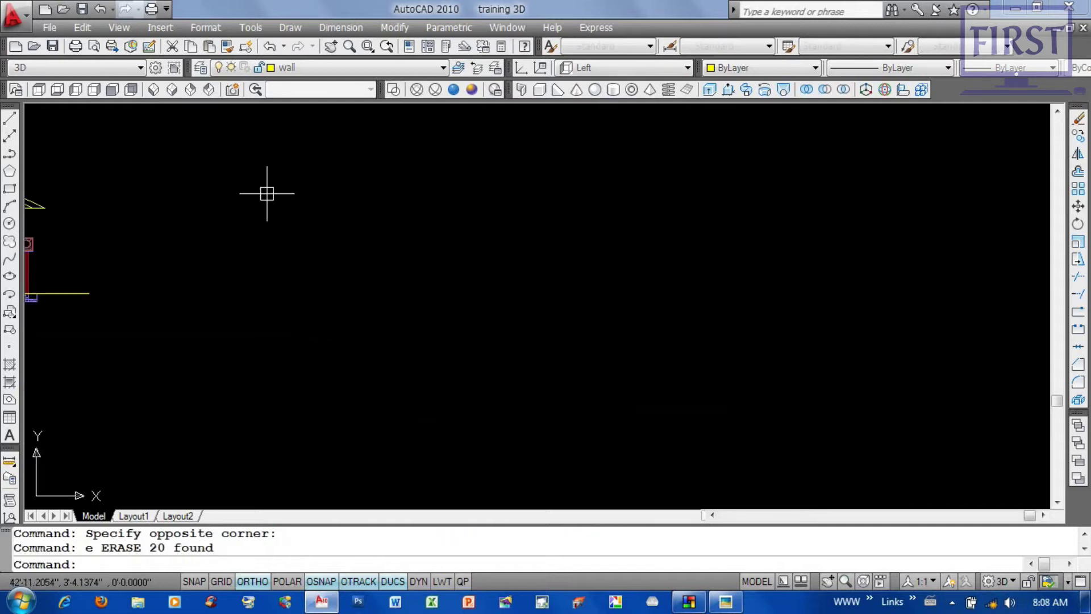
Step: Erase the old diagonal cutting line and return to 2D Wireframe Top view
click(153, 89)
click(676, 419)
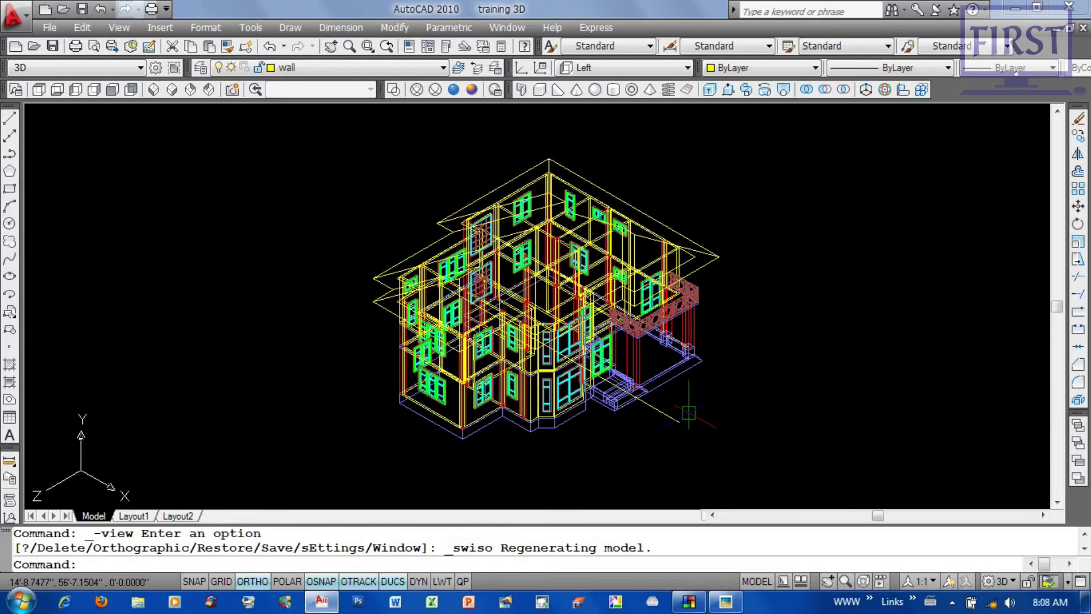
text(e)
key(Return)
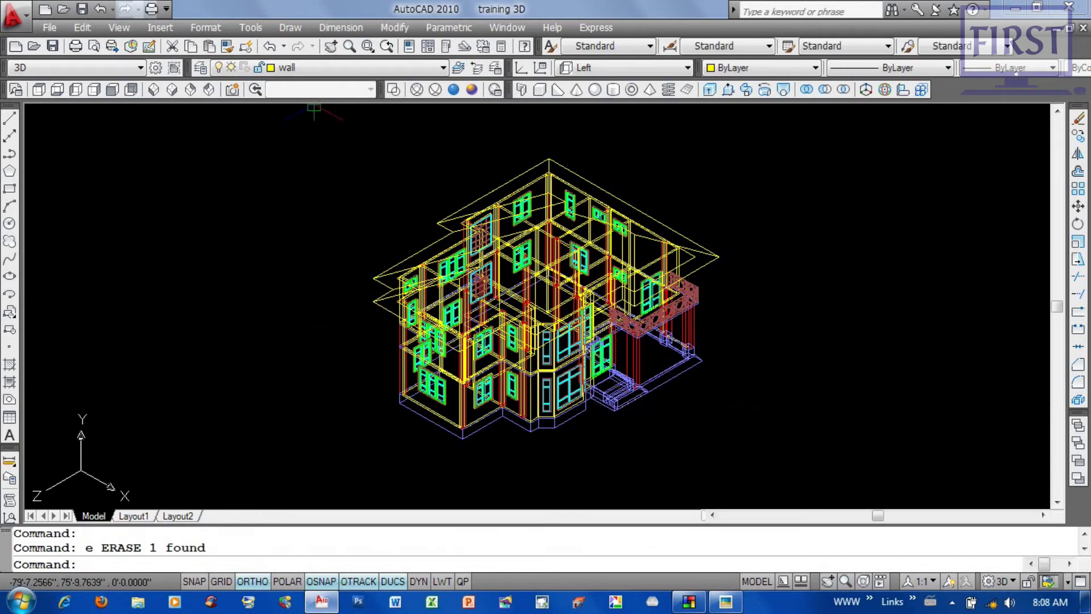
click(393, 93)
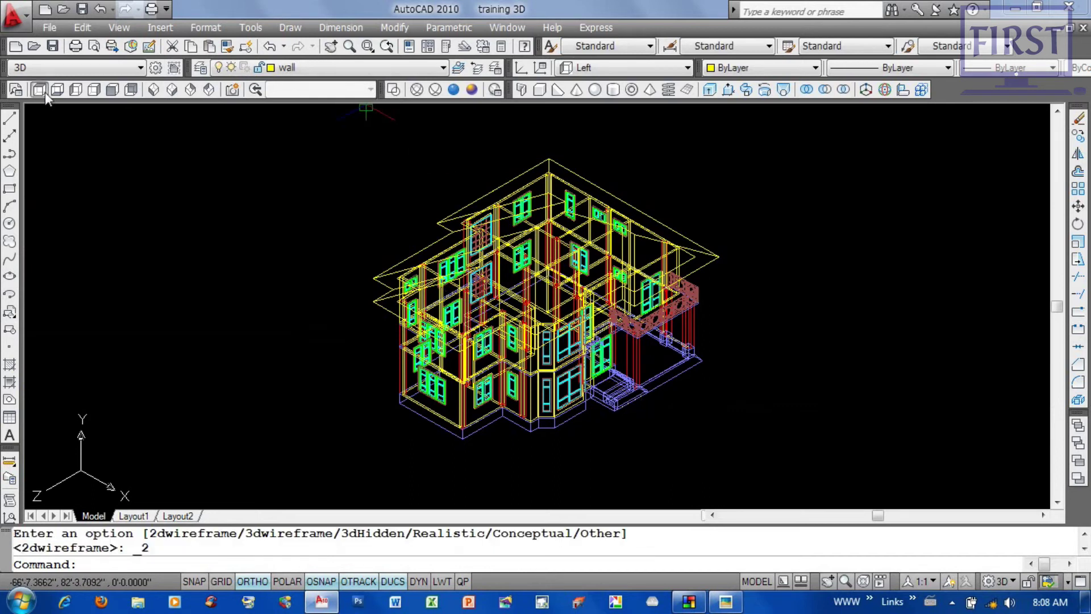
click(45, 91)
Step: Draw a new east–west line across the house plan and return to SW Isometric
text(l)
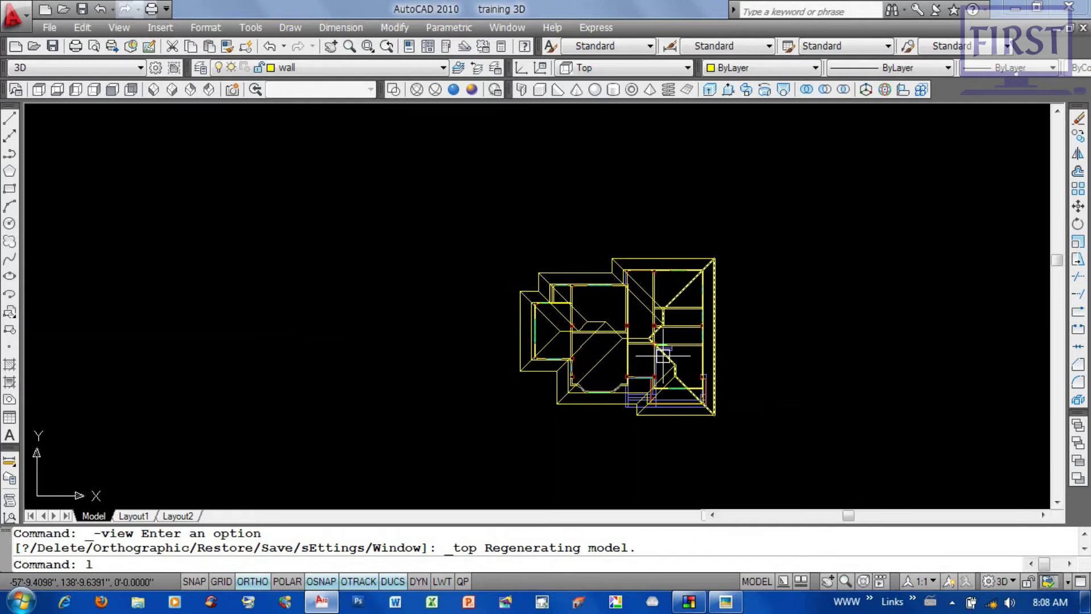
key(Return)
click(497, 329)
click(817, 342)
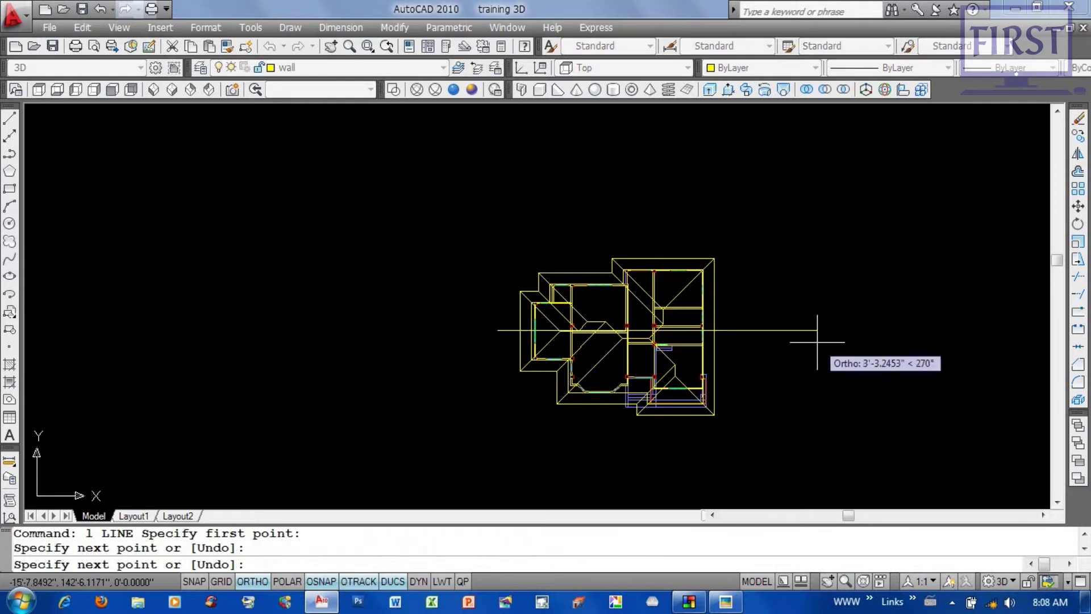
key(Return)
click(154, 90)
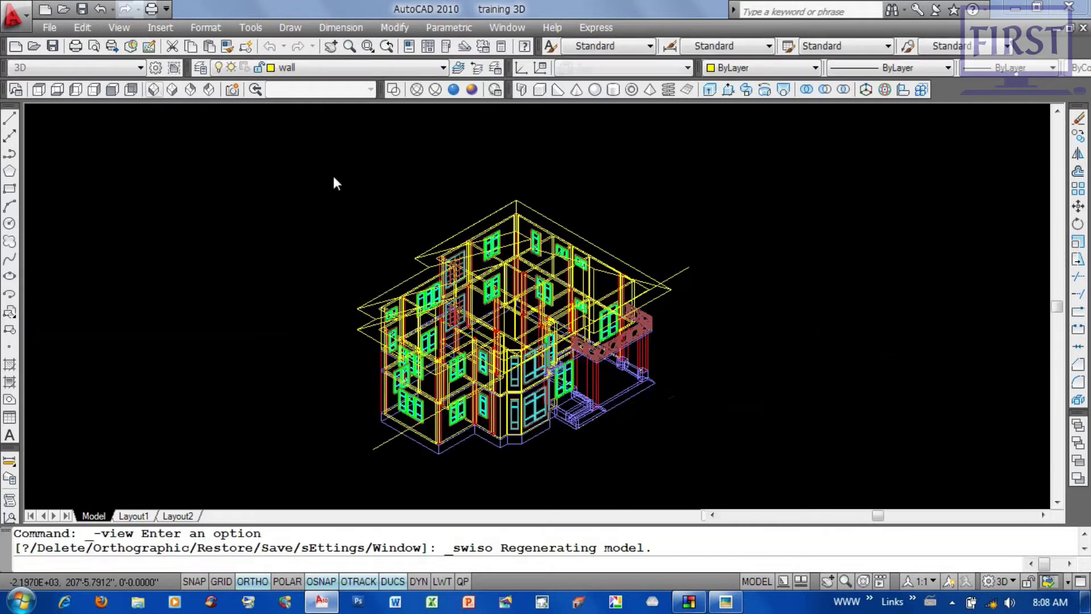
Step: Section all 436 house objects with a three-point plane along the new east–west line
text(sw)
key(BackSpace)
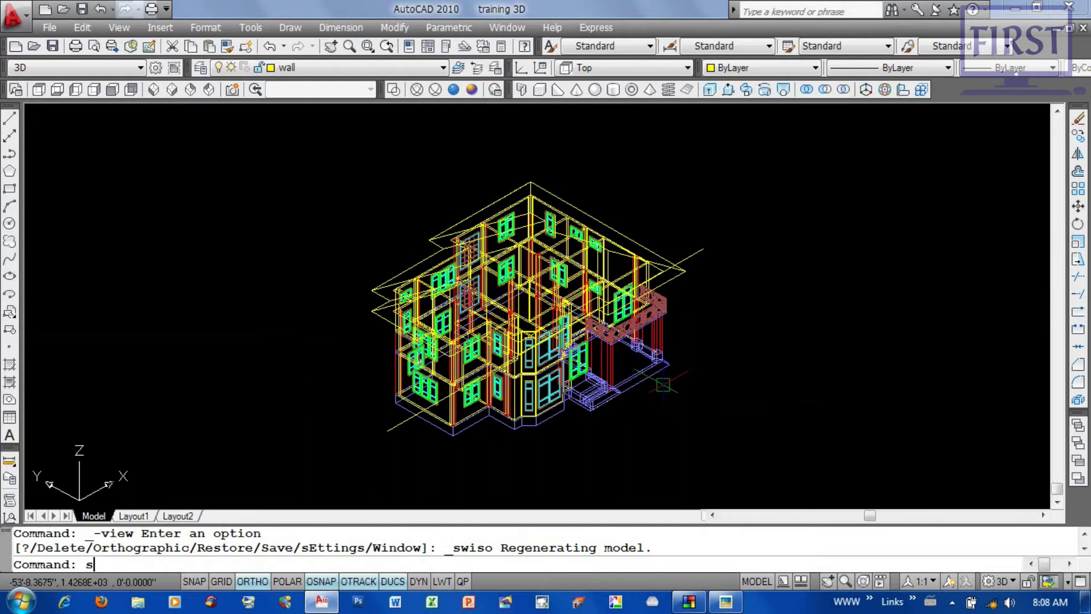
text(ec)
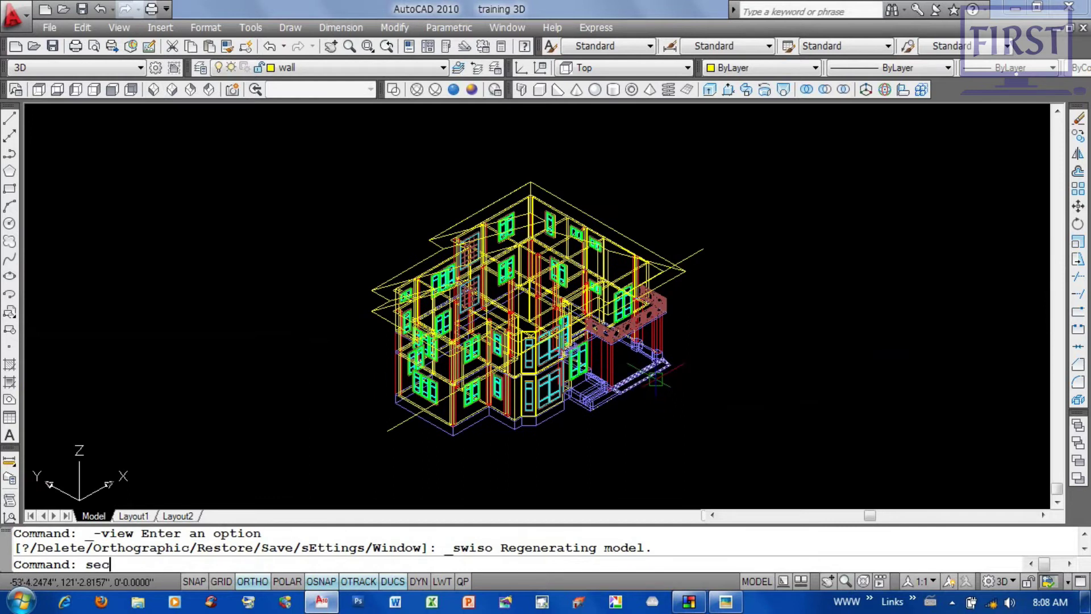
key(Return)
click(754, 171)
click(287, 450)
key(Return)
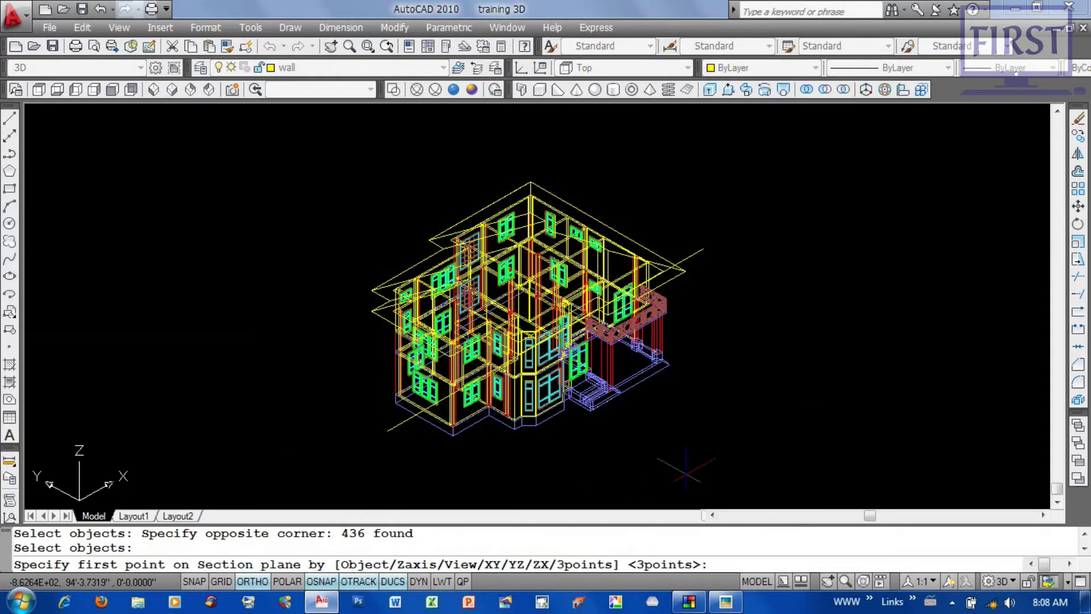
key(Return)
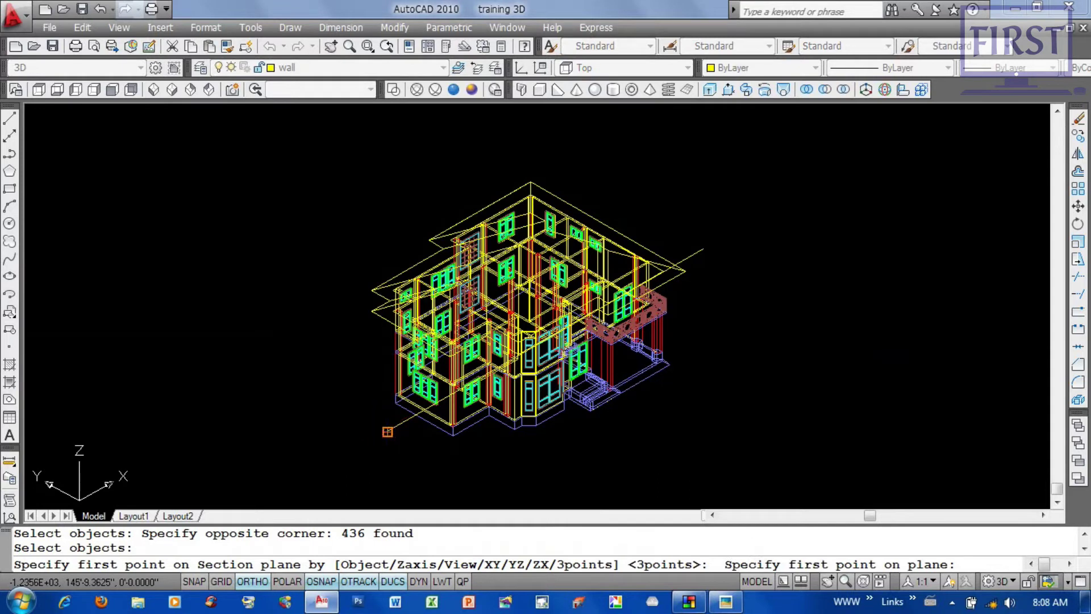
click(385, 433)
click(385, 433)
click(358, 149)
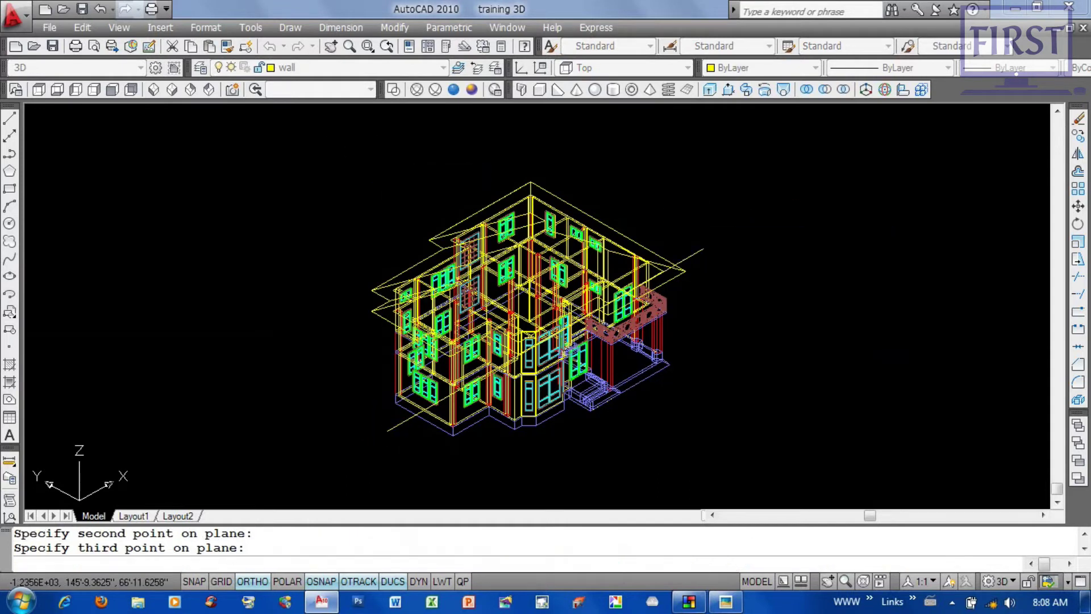
Step: Start moving the previous selection of 436 house objects
text(m)
key(Return)
text(p)
key(Return)
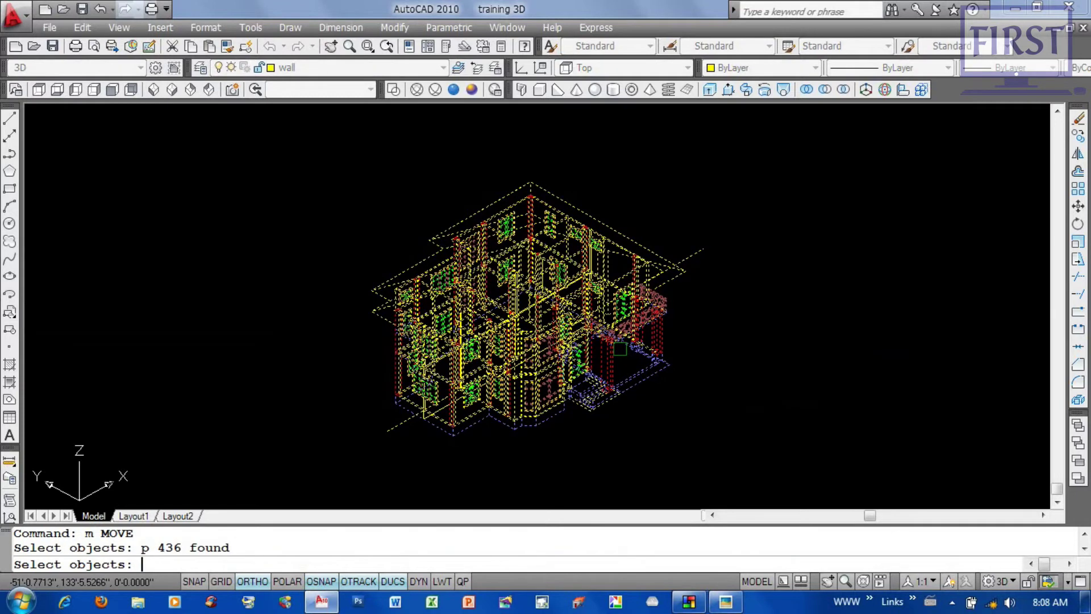
Step: Move the house up and to the left, away from the section profile
key(Return)
click(625, 392)
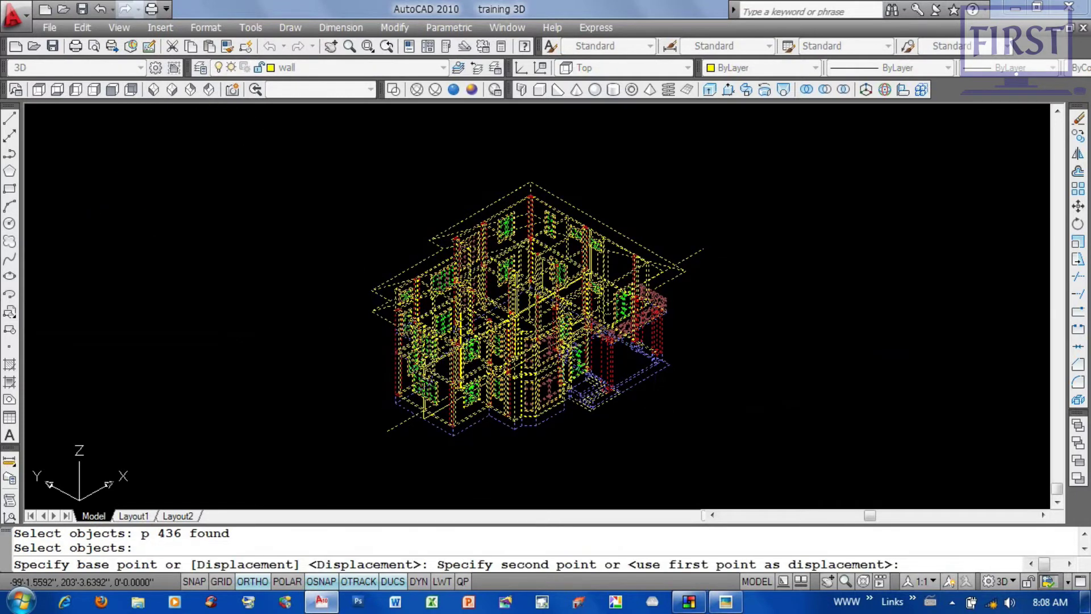
click(253, 264)
scroll(519, 324, up, 3)
scroll(638, 361, down, 3)
scroll(592, 365, down, 1)
Step: Move the section profile to a new spot and centre it in Front view
text(m)
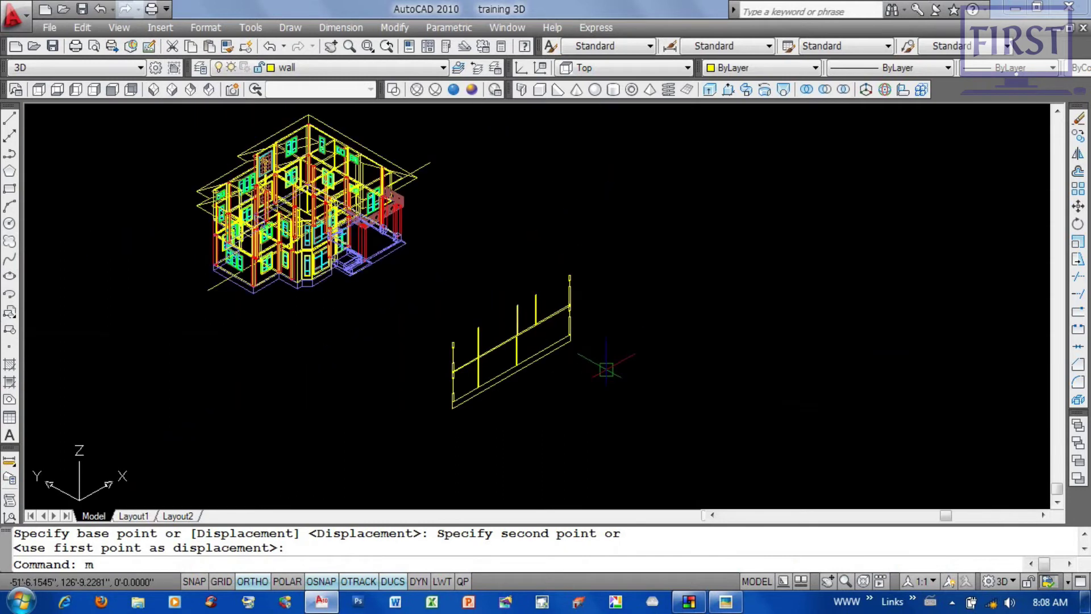
key(Return)
click(651, 249)
click(414, 430)
key(Return)
click(335, 110)
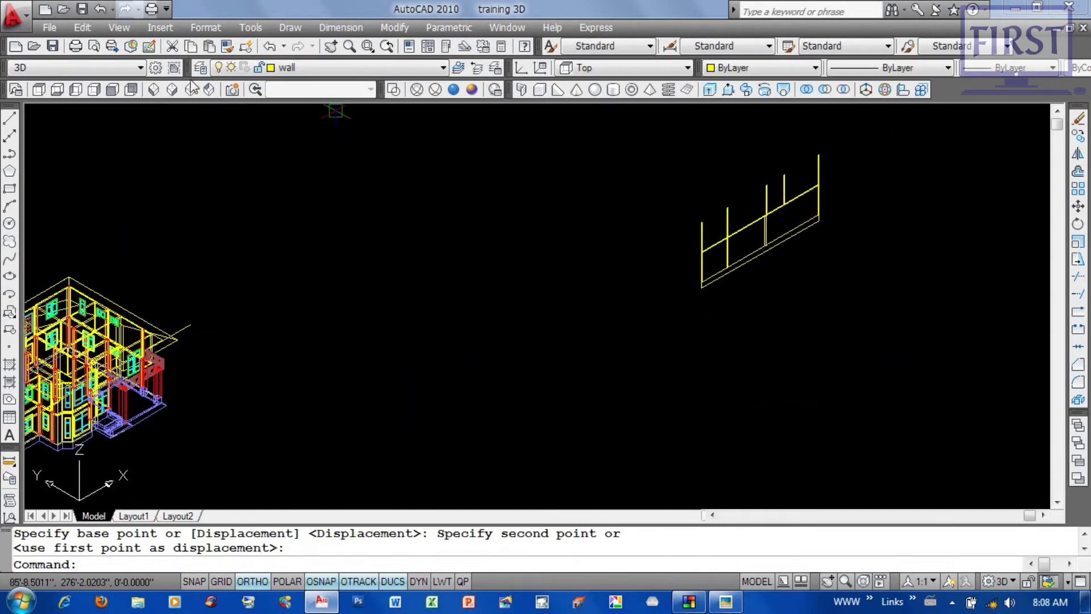
click(112, 90)
middle_drag(594, 281, 387, 281)
scroll(720, 289, up, 4)
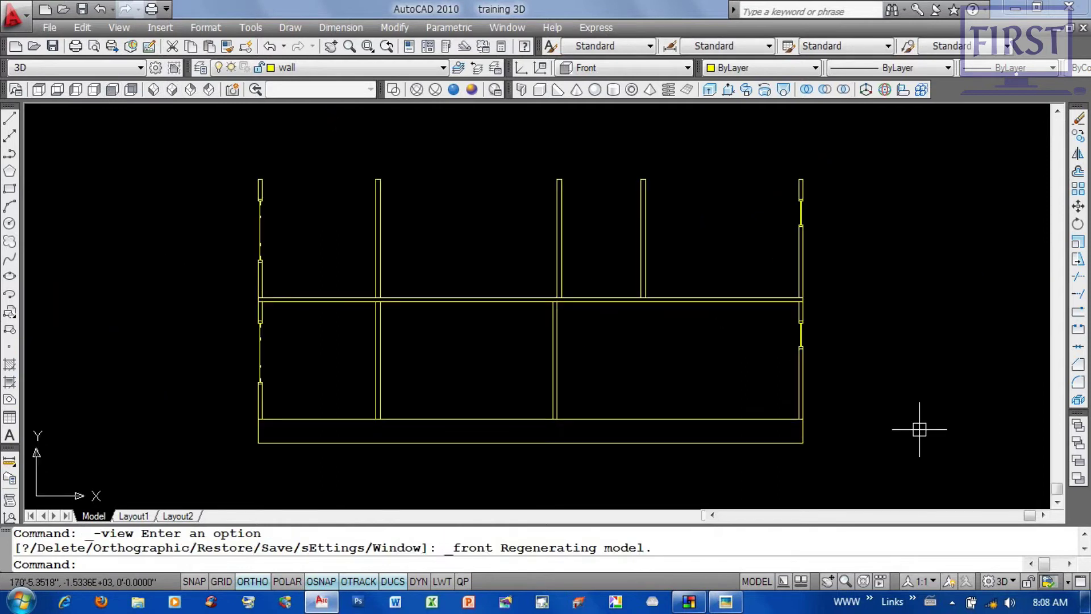
Step: Window-select and erase the 25-object section profile, then erase the leftover ground line
middle_drag(833, 390, 844, 387)
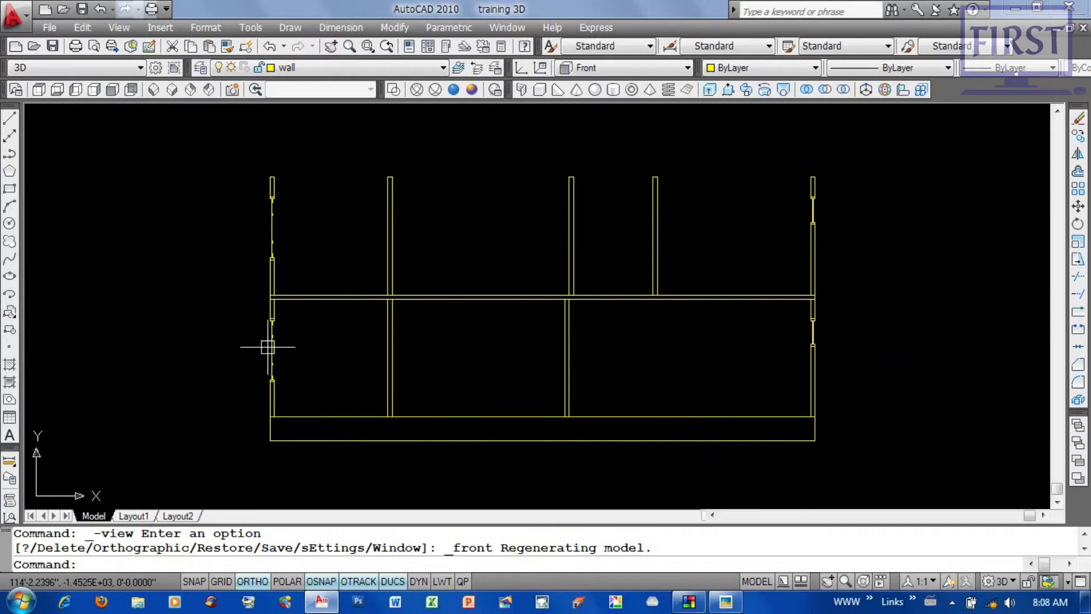
scroll(812, 334, down, 4)
click(870, 203)
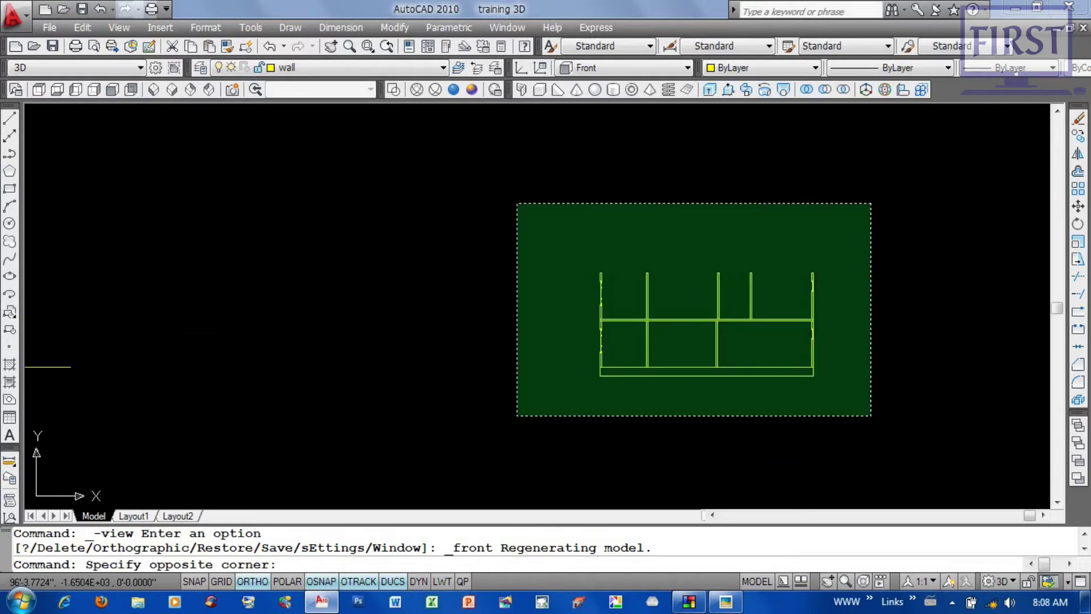
click(516, 415)
text(e)
key(Return)
mouse_move(369, 363)
middle_down()
mouse_move(661, 352)
mouse_move(770, 367)
middle_up()
text(e)
key(Return)
Step: Show the house in SW Isometric, then in Top view with 2D Wireframe display
middle_drag(434, 402, 541, 402)
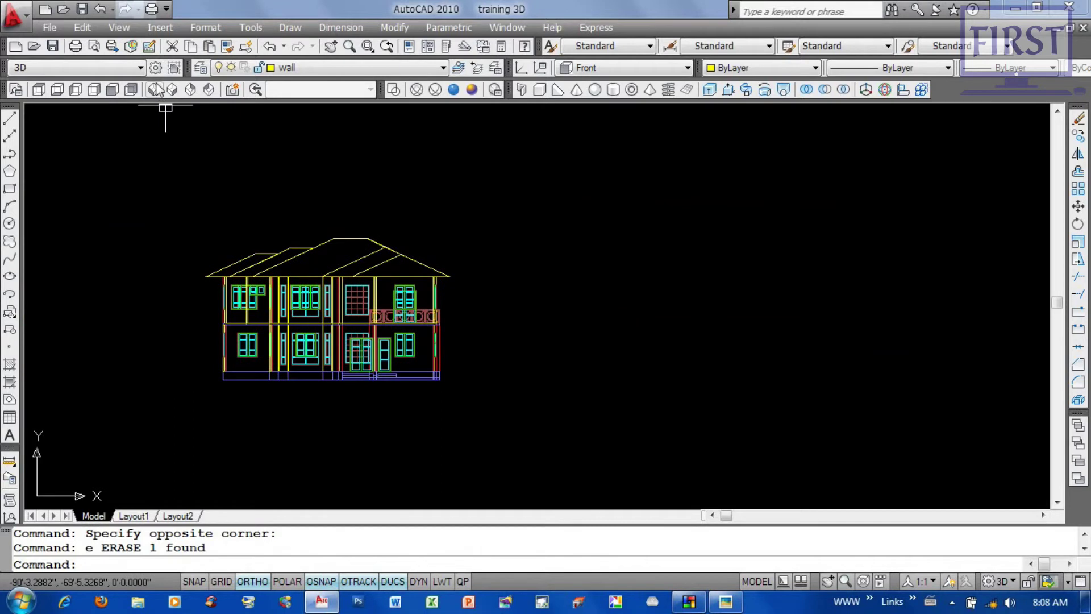
click(156, 89)
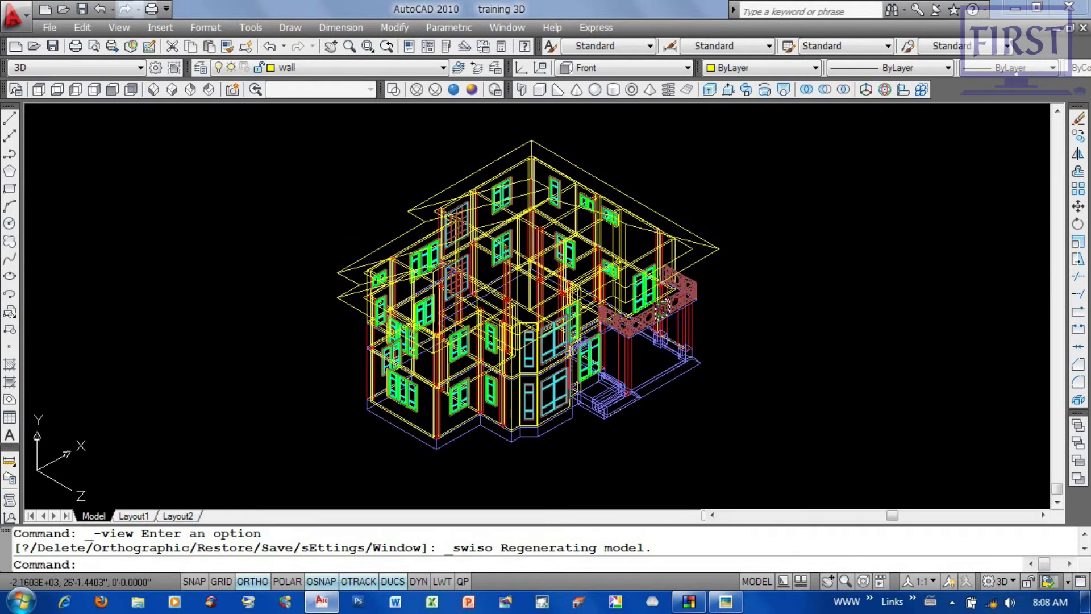
middle_drag(744, 328, 744, 329)
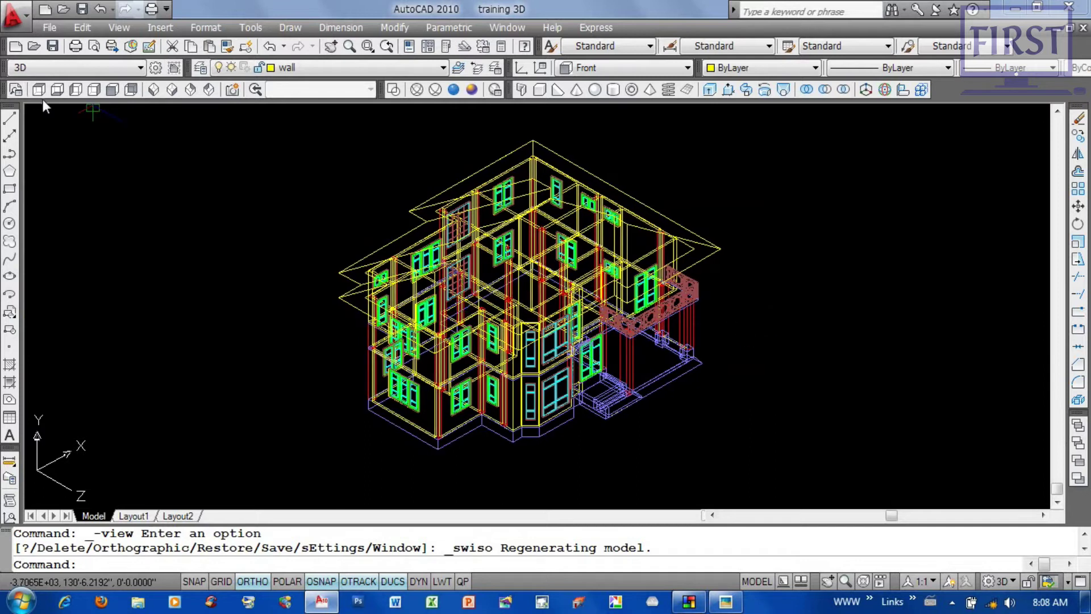
click(41, 91)
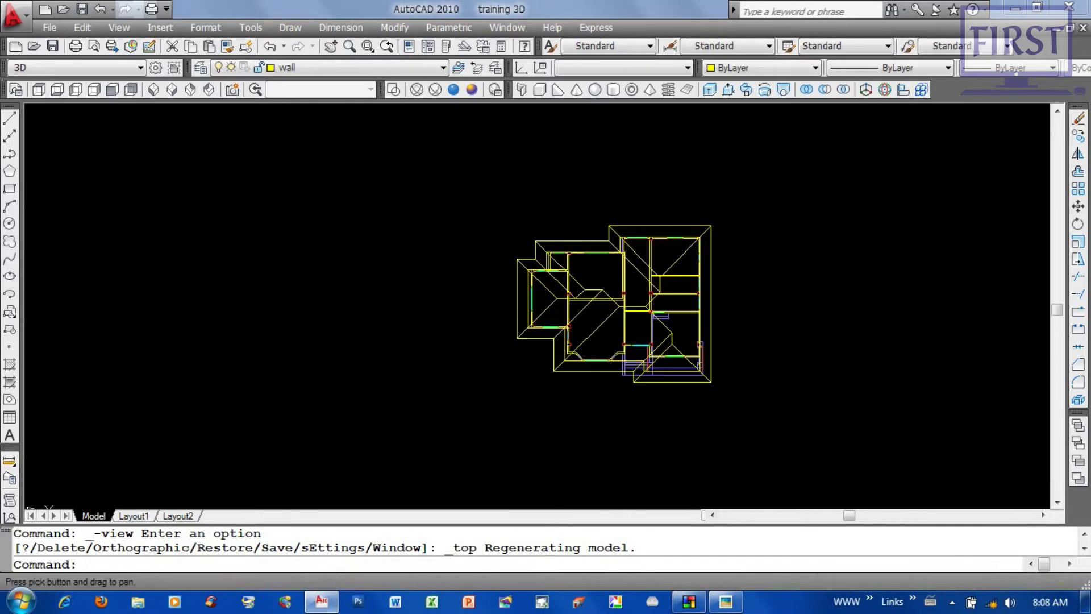
click(392, 91)
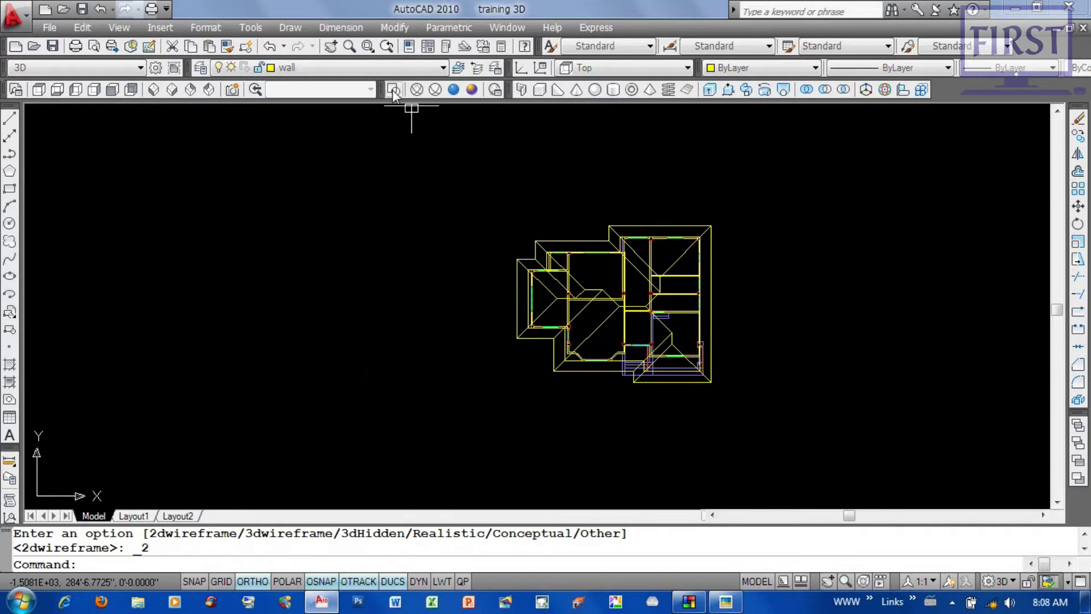
Step: Pan the house plan and run the SECTIONPLANE command
middle_drag(861, 365, 828, 355)
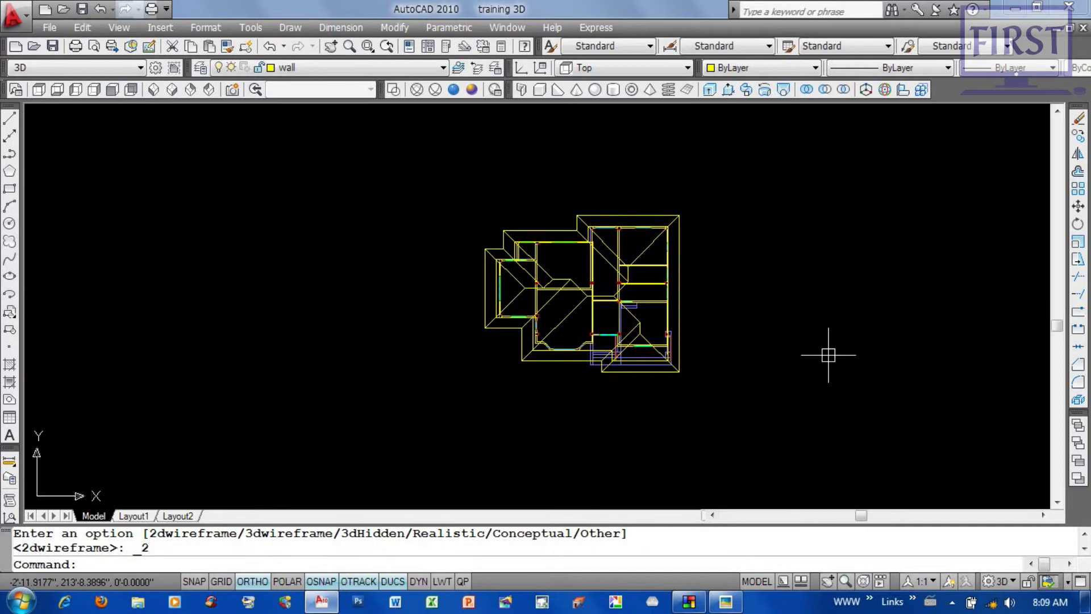
text(sectionplane)
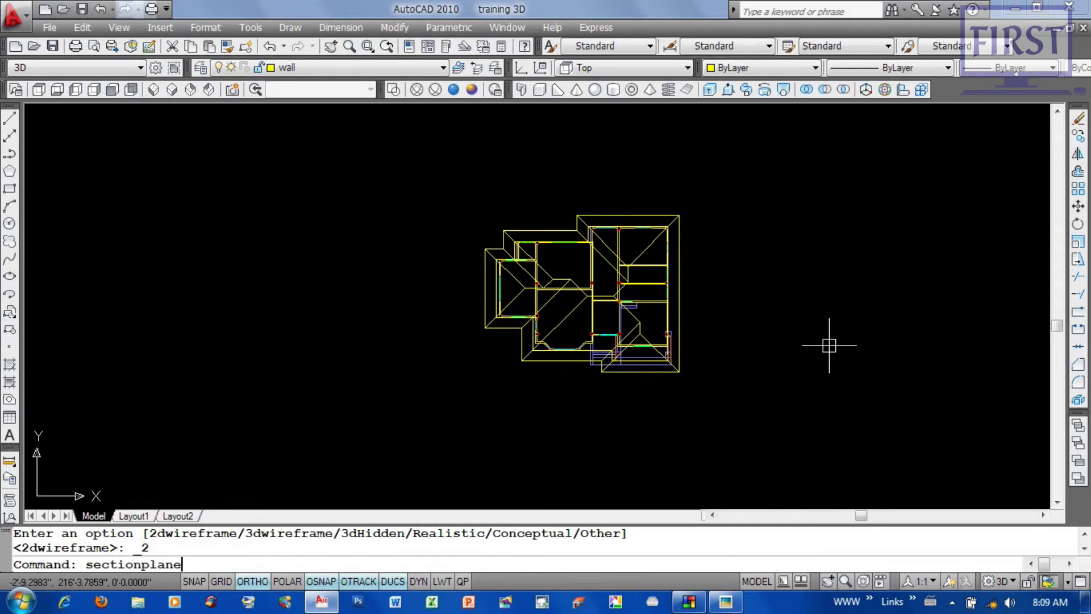
key(Return)
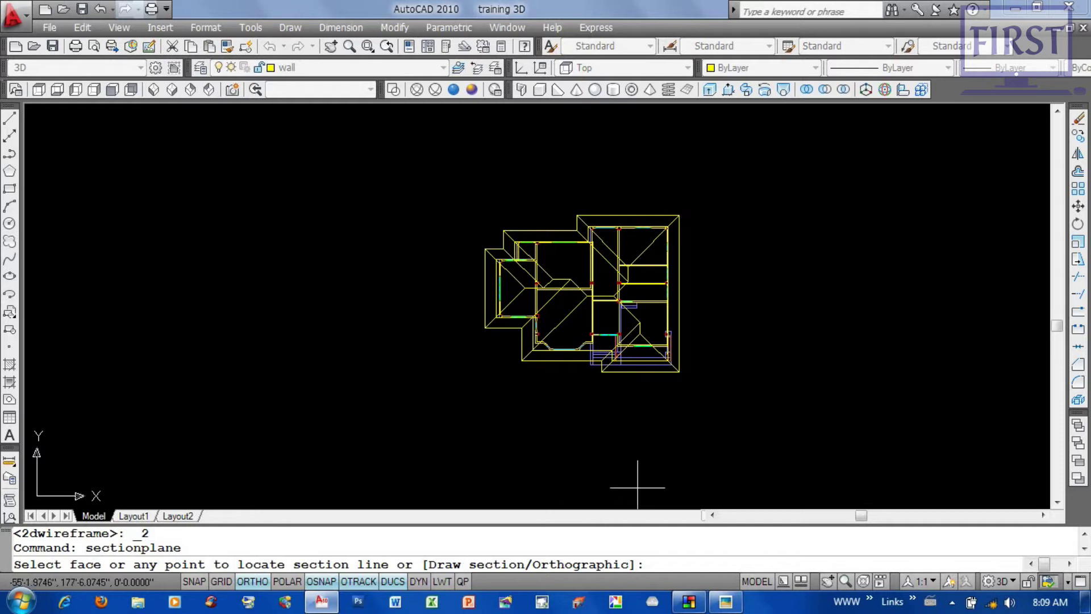
Step: Draw a jogged section line down through the house and back up, then set its view side
text(d)
key(Return)
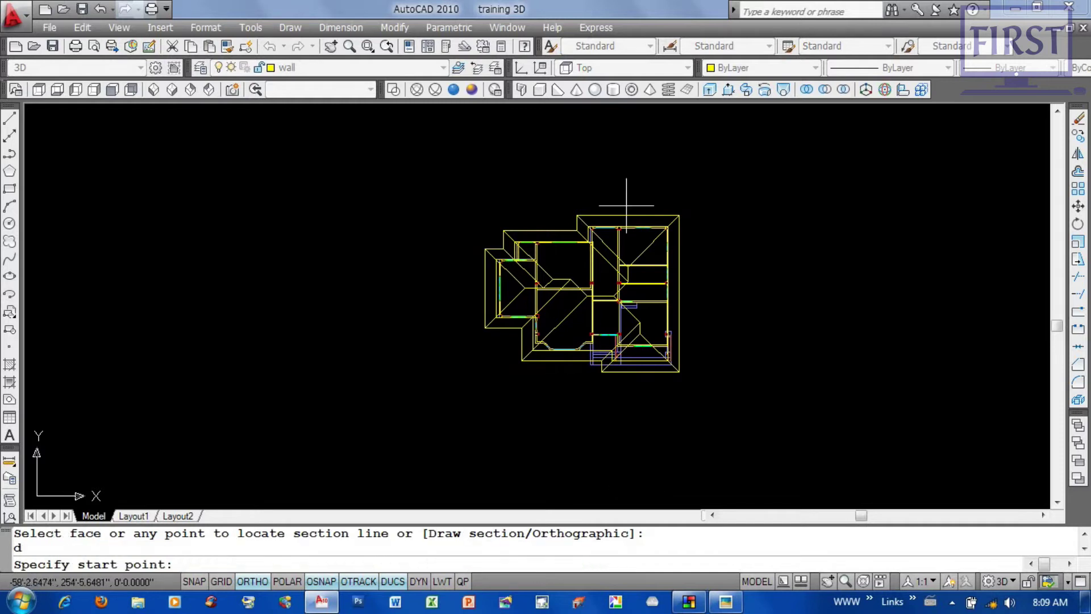
middle_drag(725, 341, 757, 341)
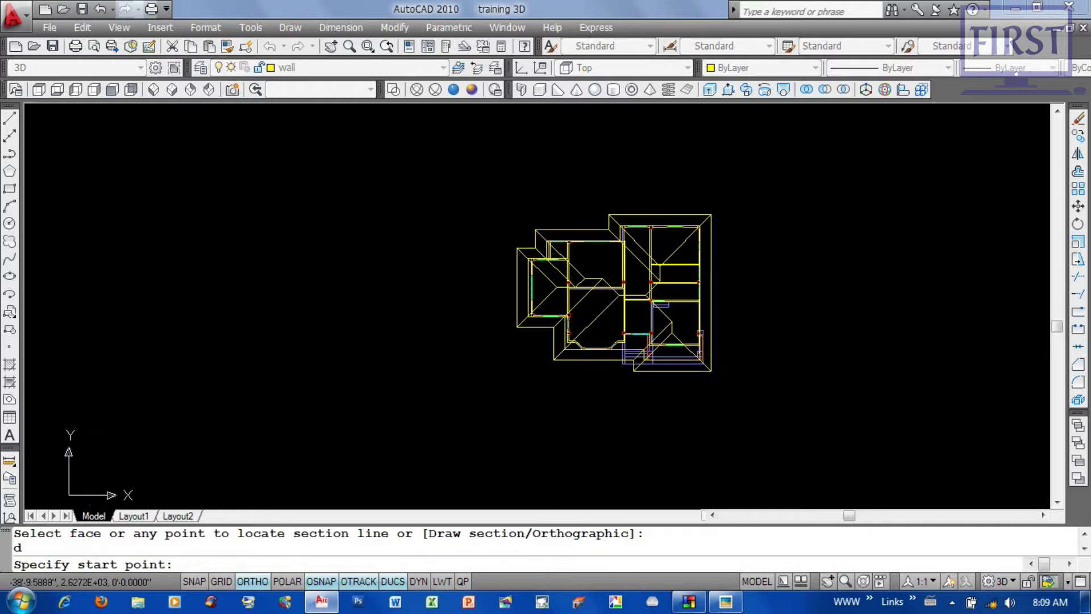
click(631, 188)
click(636, 421)
click(786, 407)
click(779, 171)
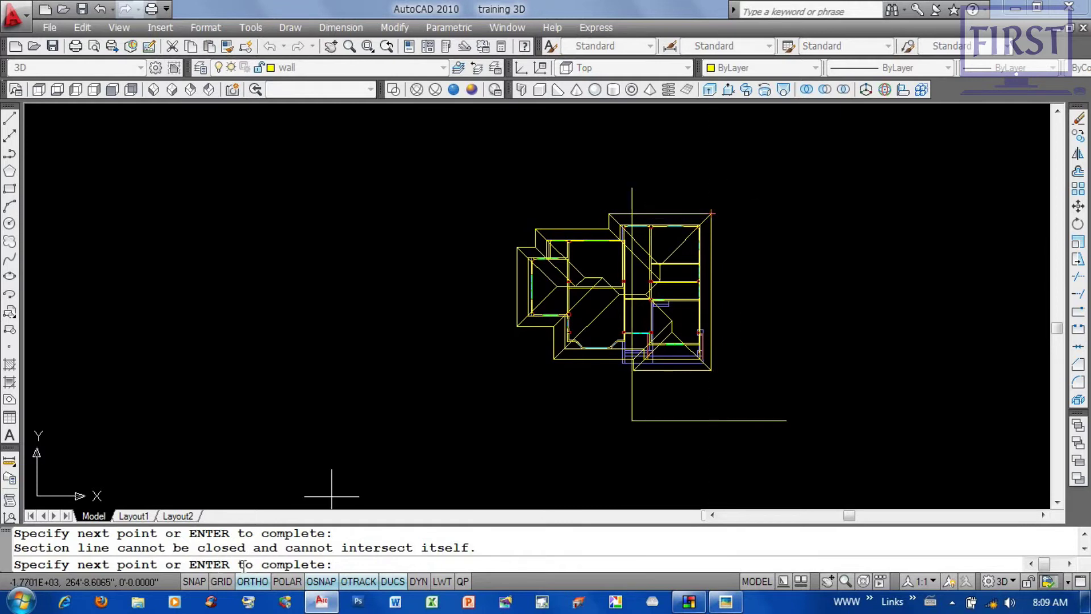
key(Return)
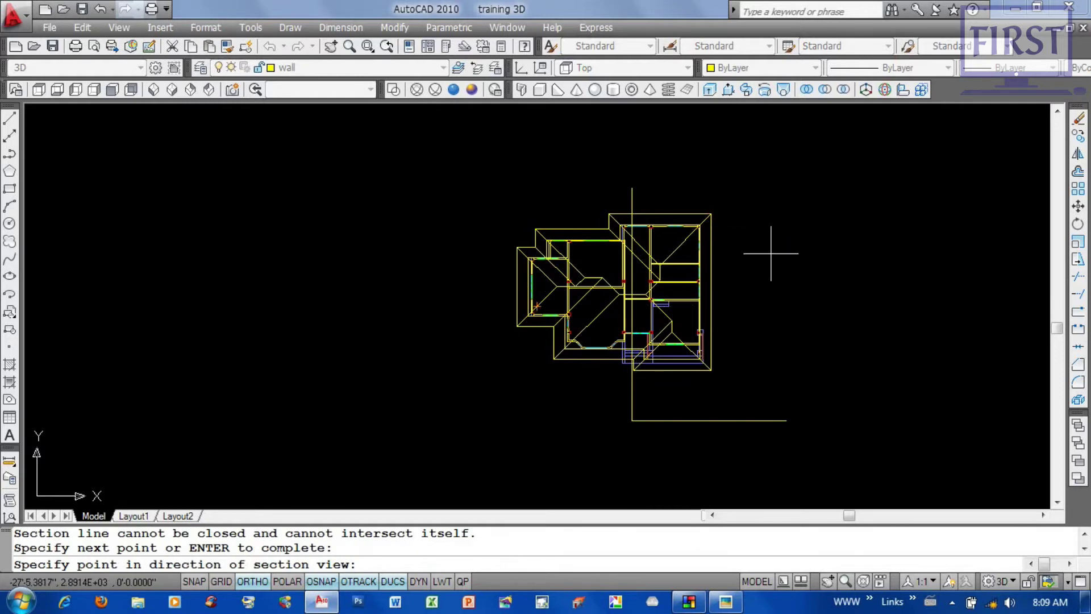
click(771, 272)
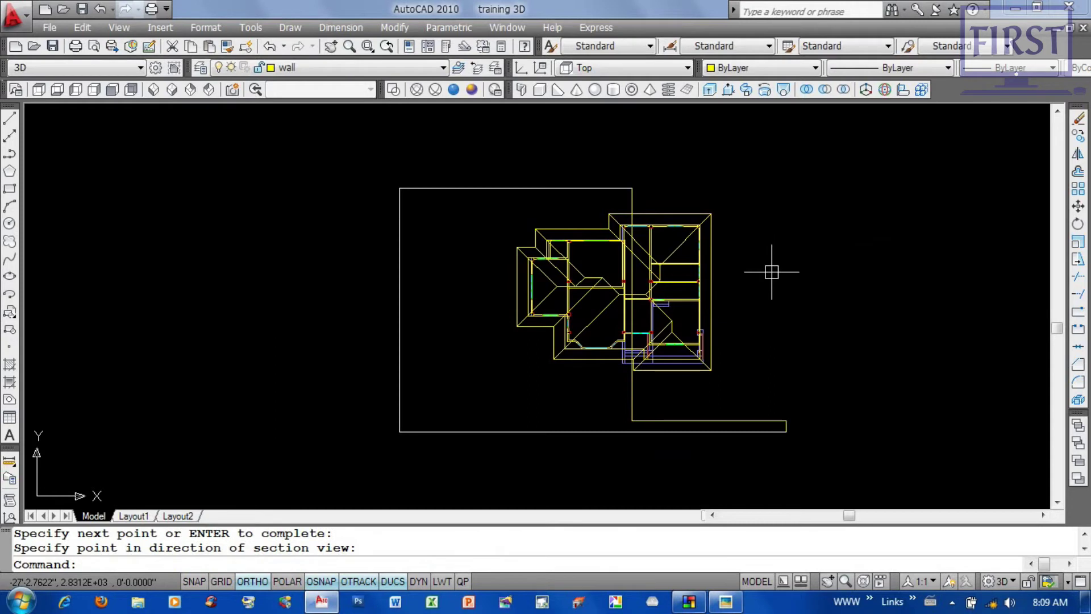
Step: Select the section plane and toggle its view direction with the flip grip
click(544, 431)
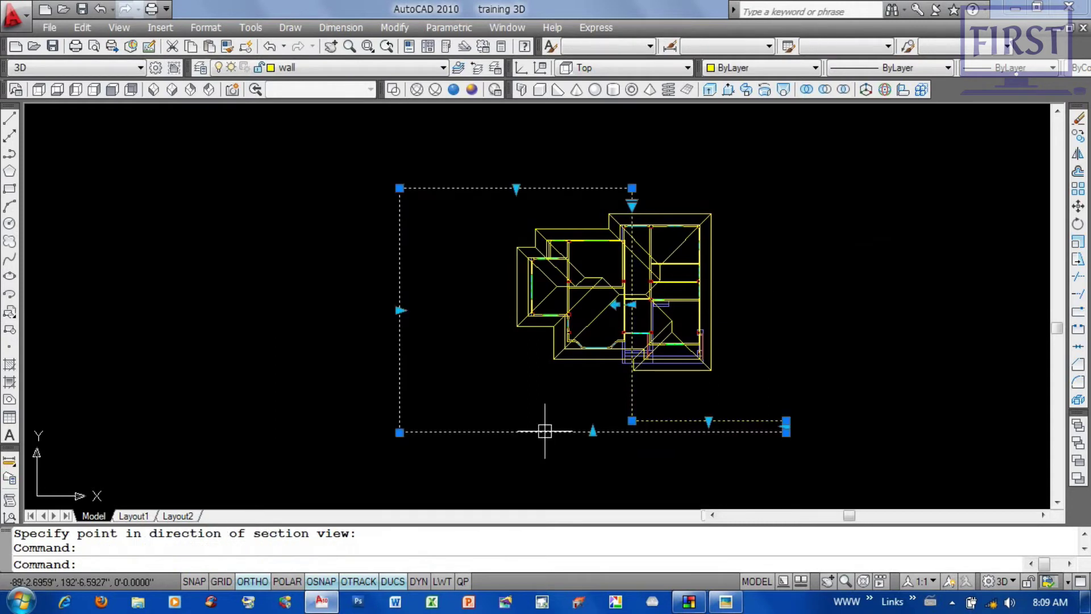
click(615, 304)
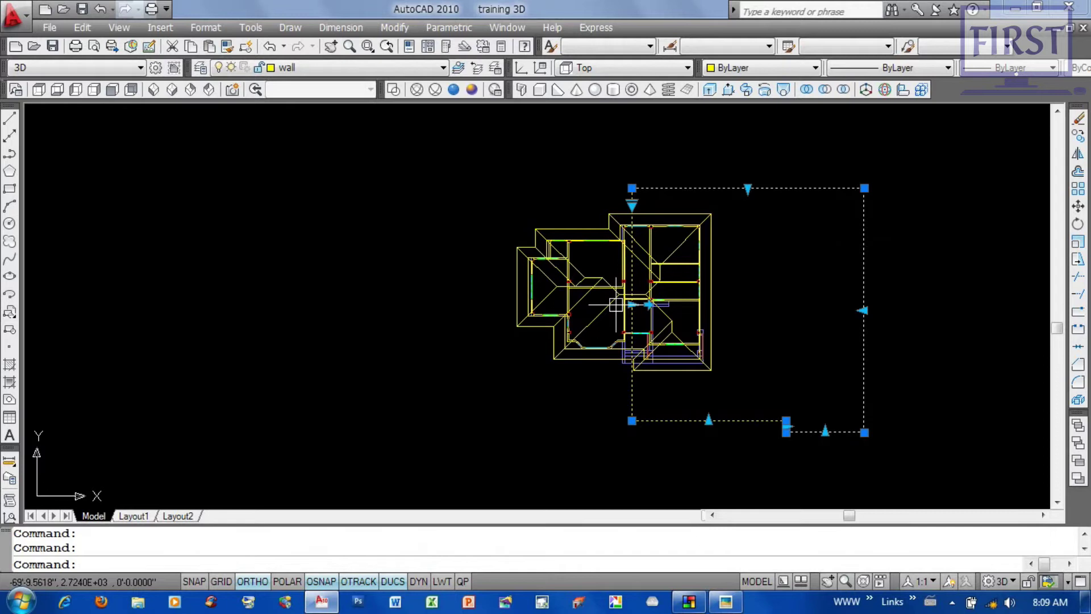
scroll(642, 296, up, 3)
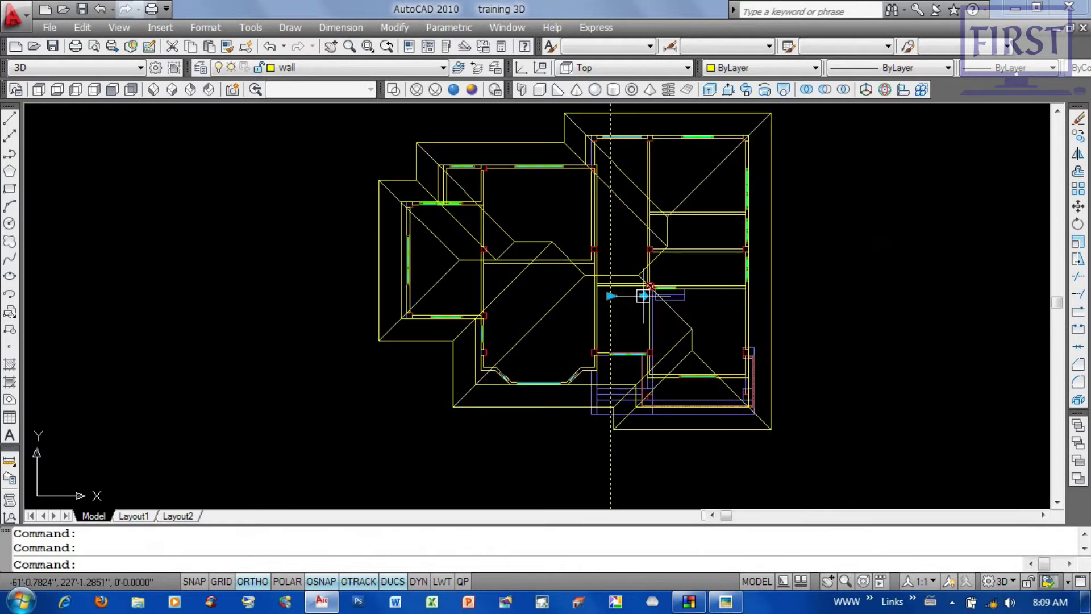
click(643, 296)
click(595, 295)
scroll(775, 312, down, 4)
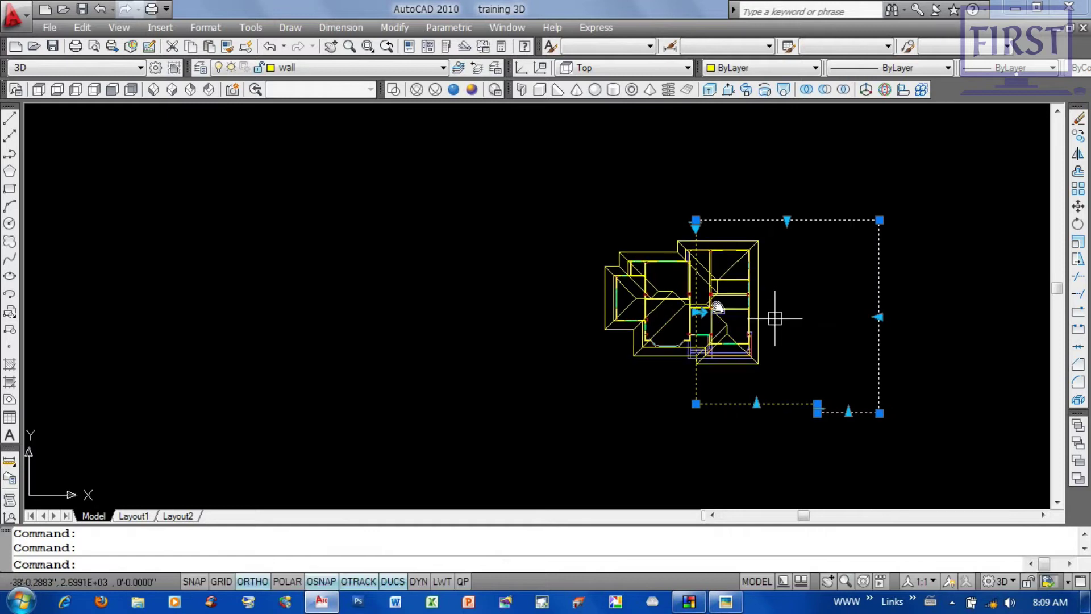
middle_drag(774, 312, 674, 290)
Step: Window-select the trial section boundary and erase it
key(Escape)
click(791, 268)
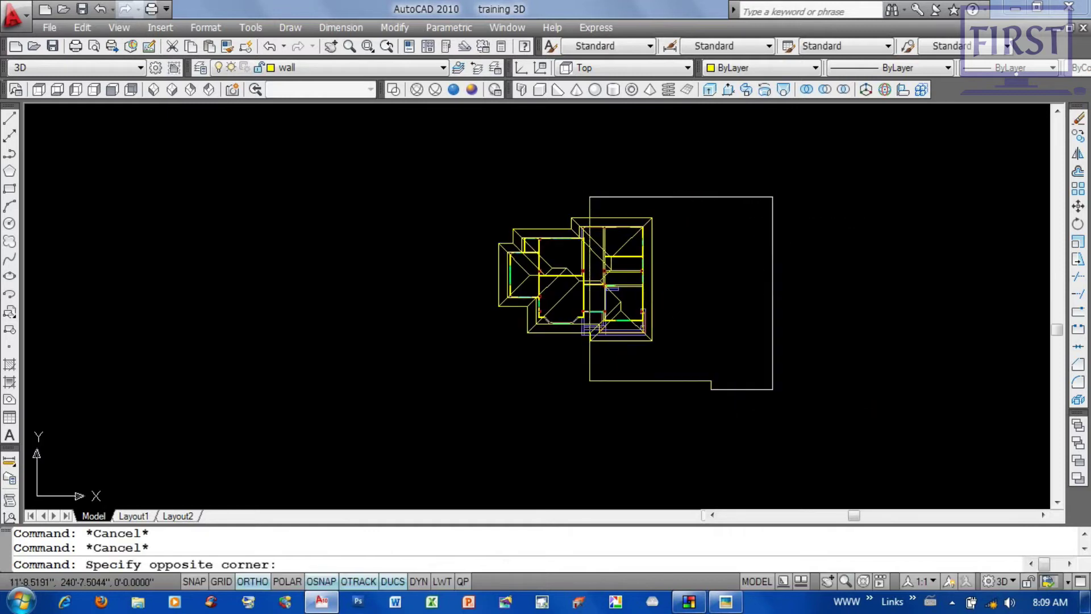
click(732, 318)
text(e)
key(Return)
scroll(679, 308, up, 2)
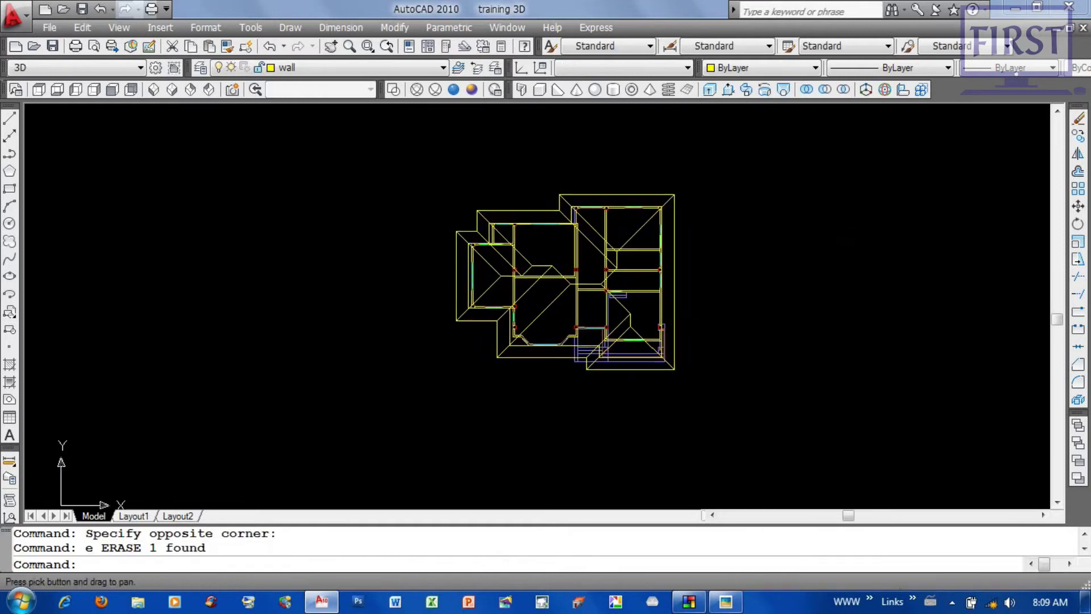
Step: Draw an L-shaped section line vertically through the plan, then pick the view side
text(sectionplane)
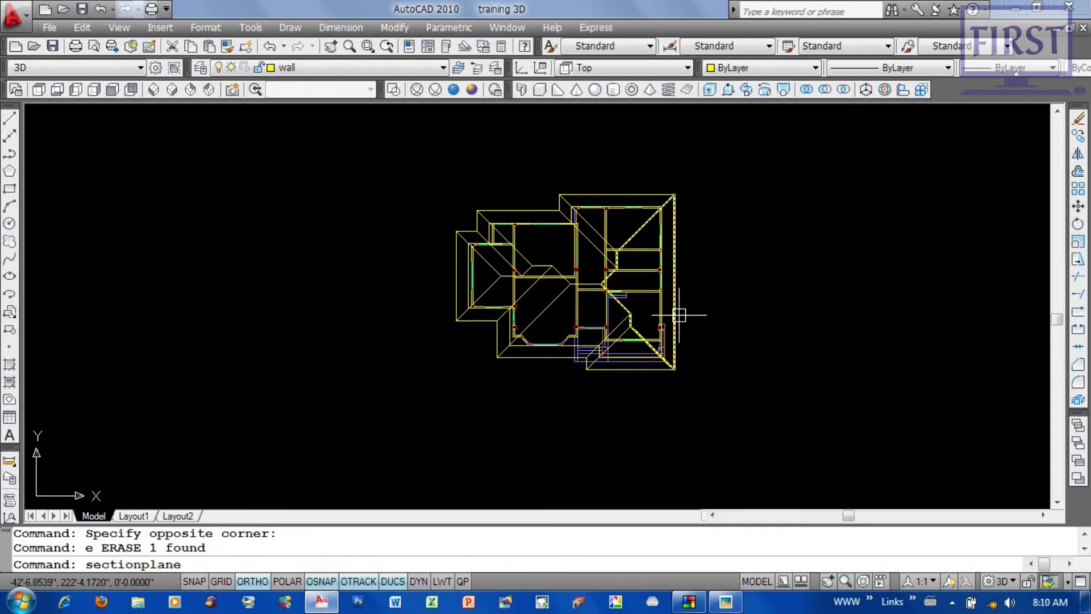
key(Return)
text(d)
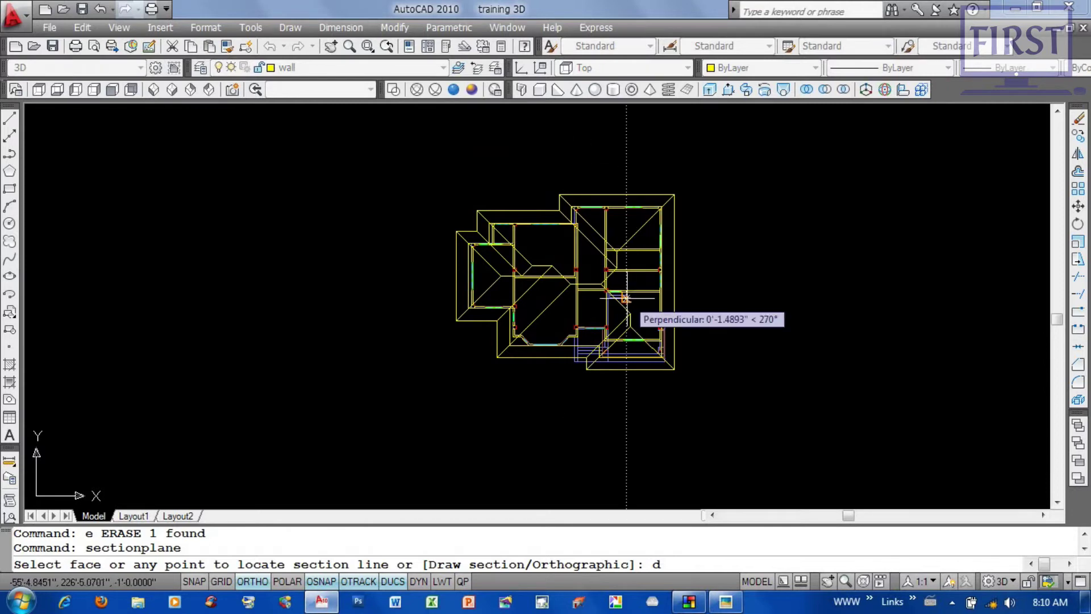
key(Return)
click(593, 178)
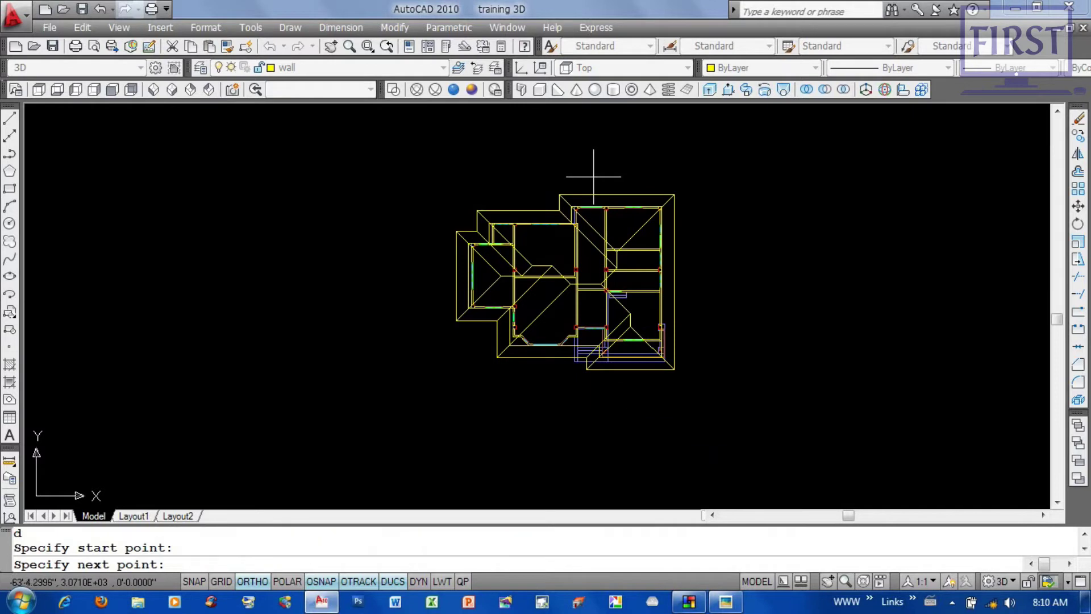
click(593, 411)
click(754, 410)
click(735, 158)
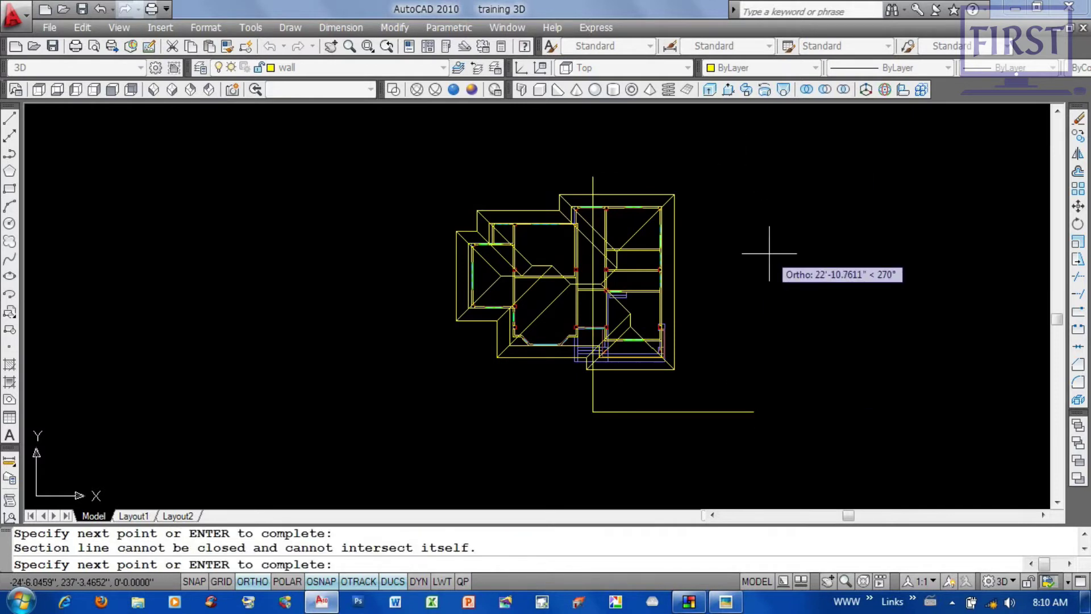
key(Return)
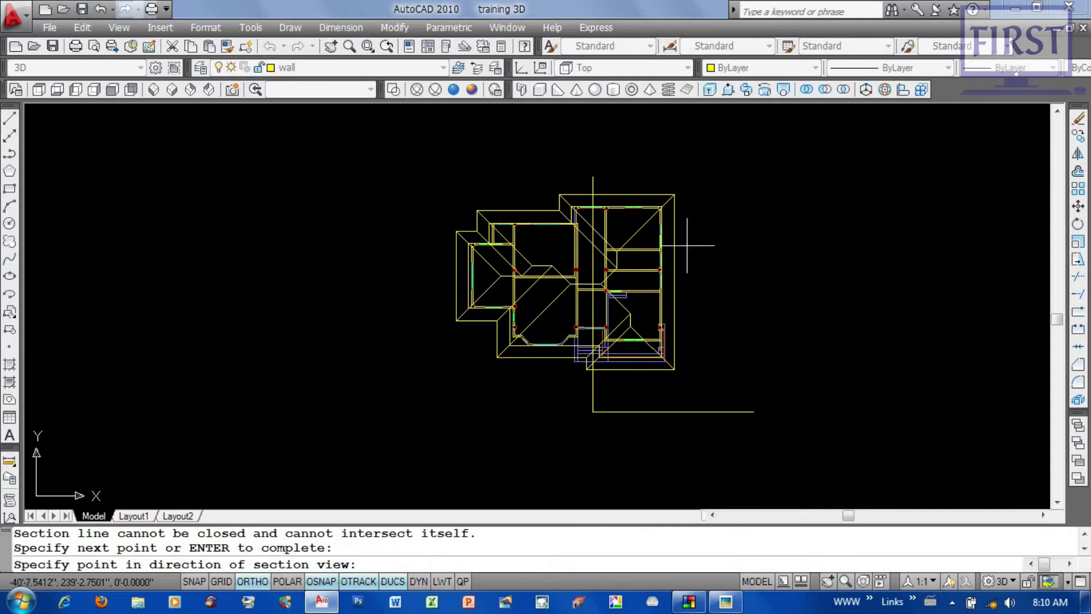
click(501, 251)
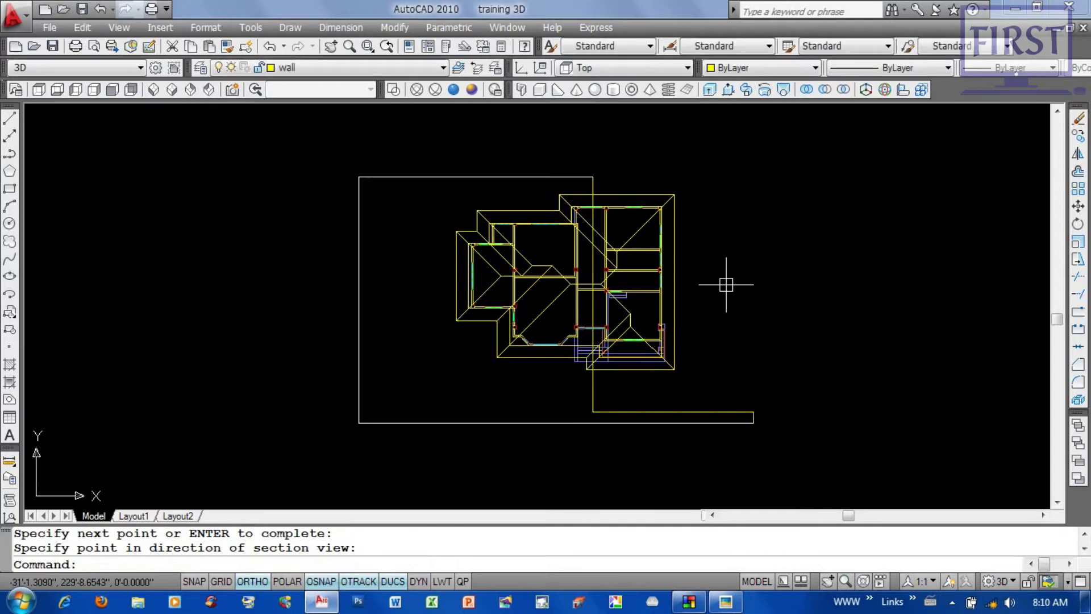
Step: Select the new section plane and stretch its boundary's top edge upward
click(460, 177)
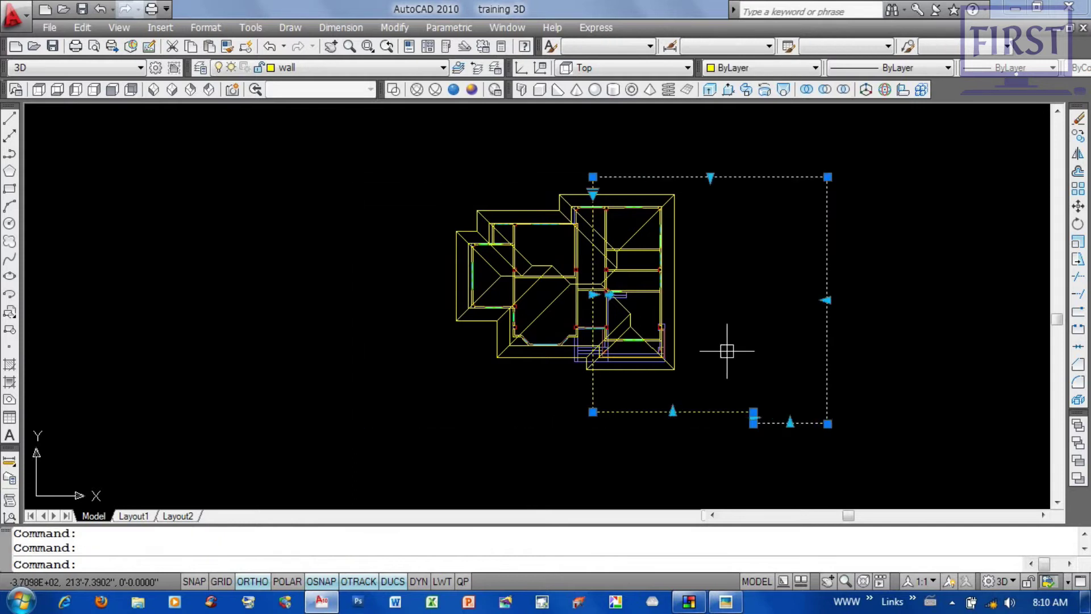
key(Escape)
key(Escape)
middle_drag(730, 350, 670, 357)
click(767, 340)
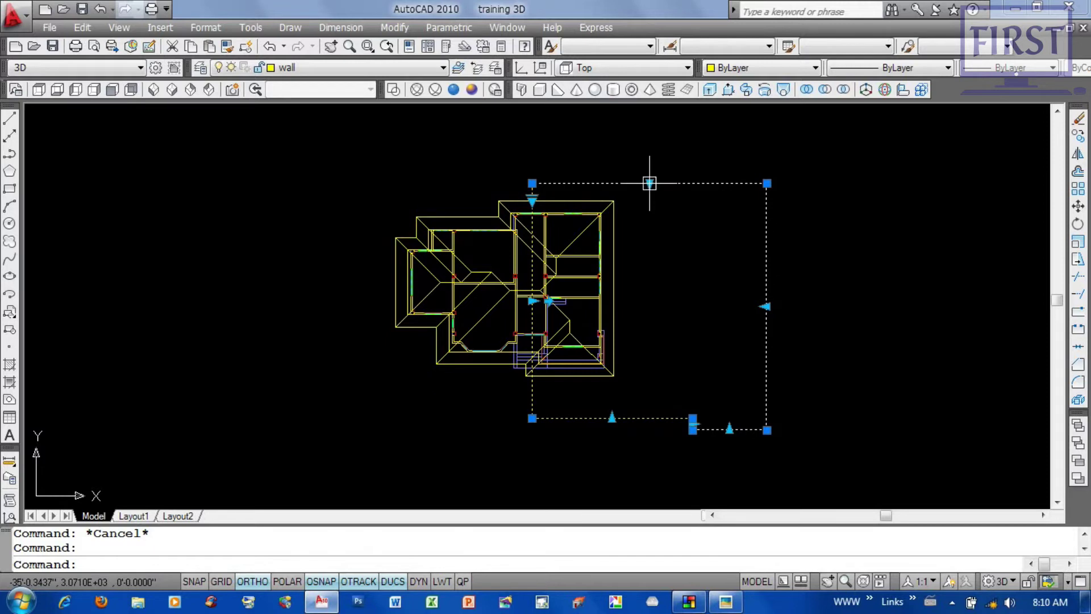
drag(649, 183, 649, 141)
Step: Set section generation to a 3D section exported to a file, and browse for its location
right_click(767, 269)
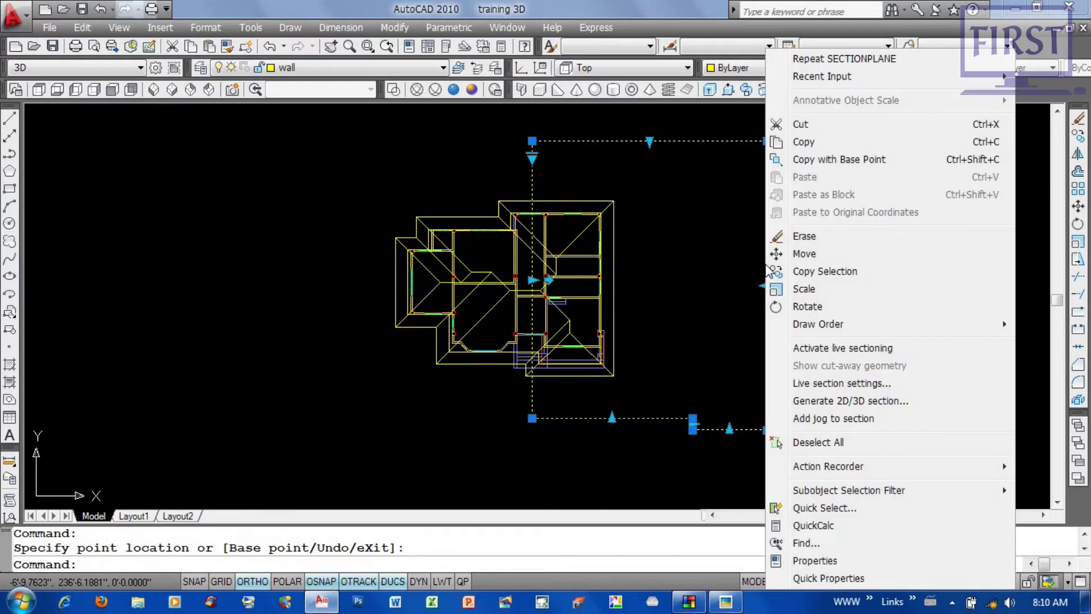
click(870, 403)
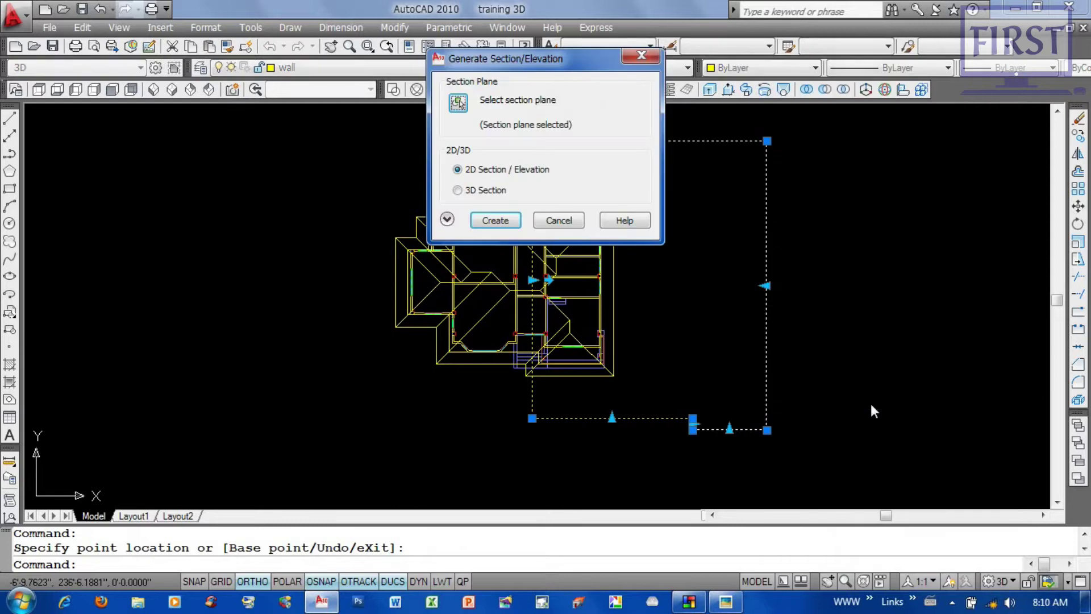
click(447, 219)
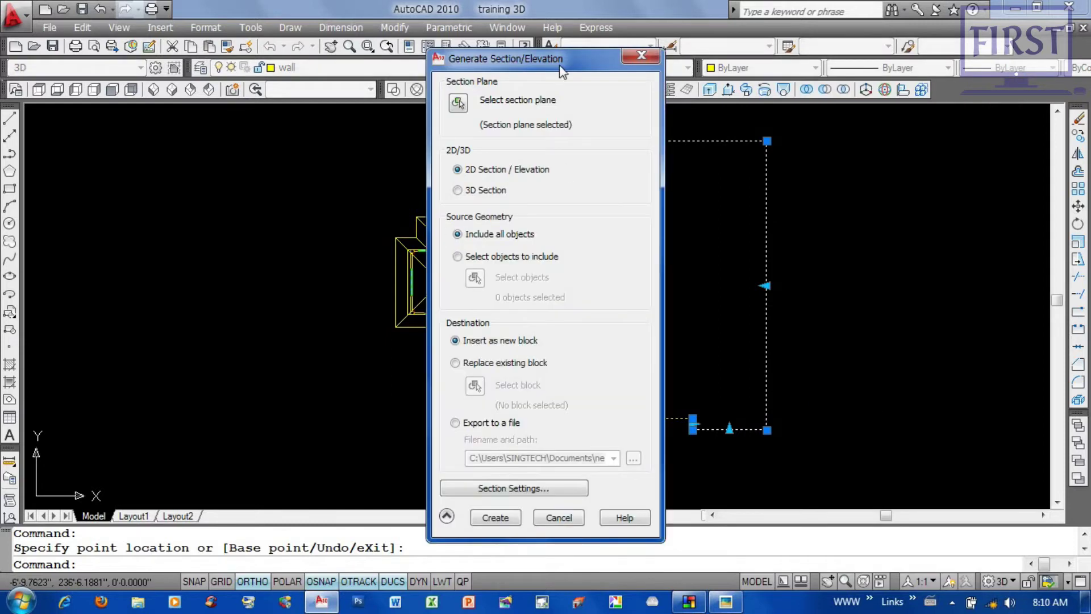
drag(557, 58, 728, 45)
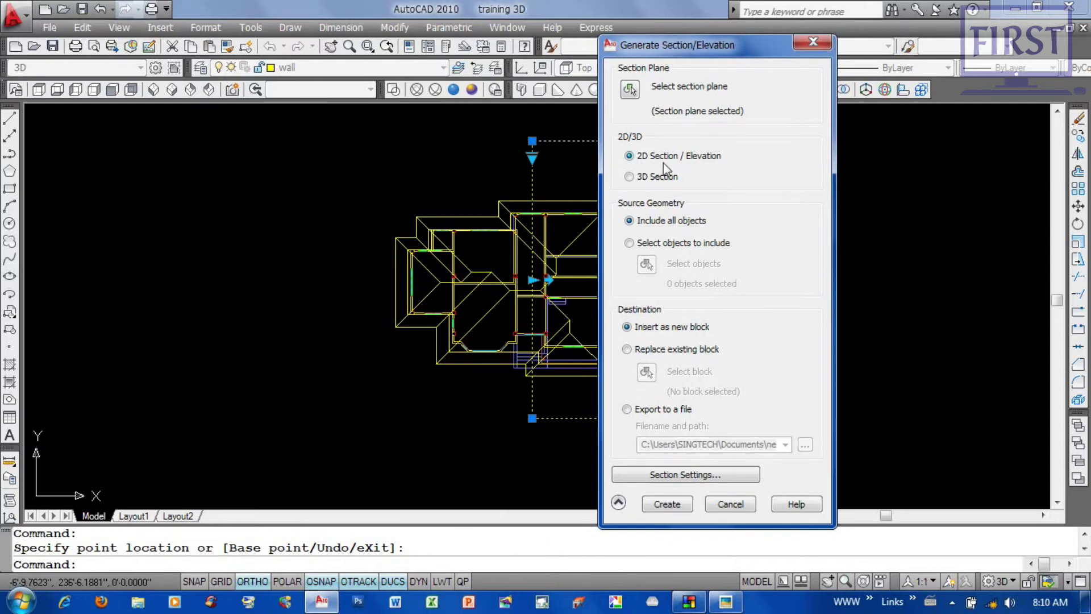
click(644, 177)
click(638, 416)
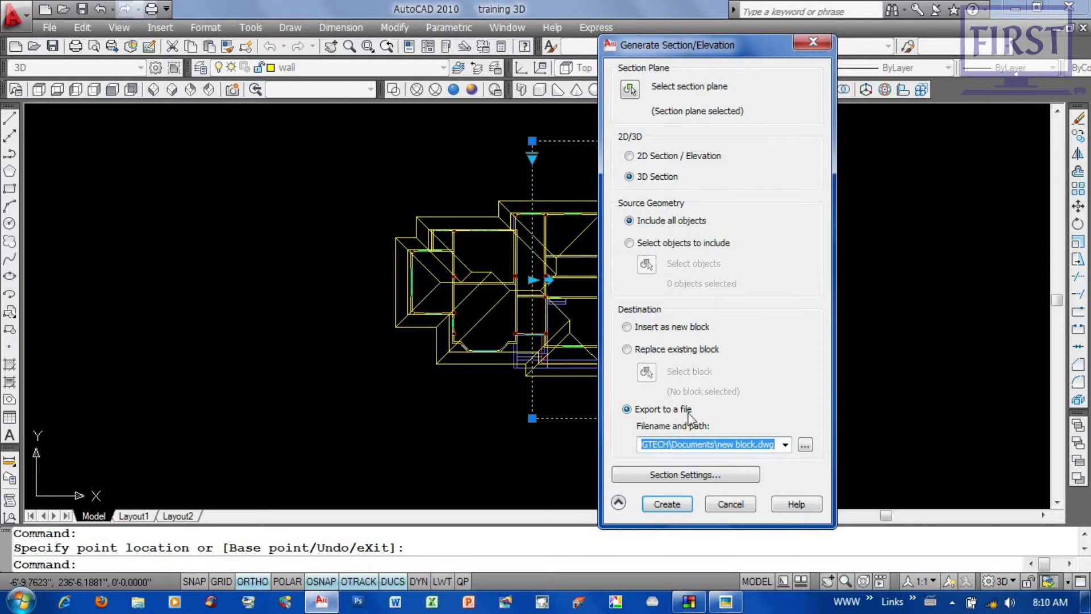
click(805, 445)
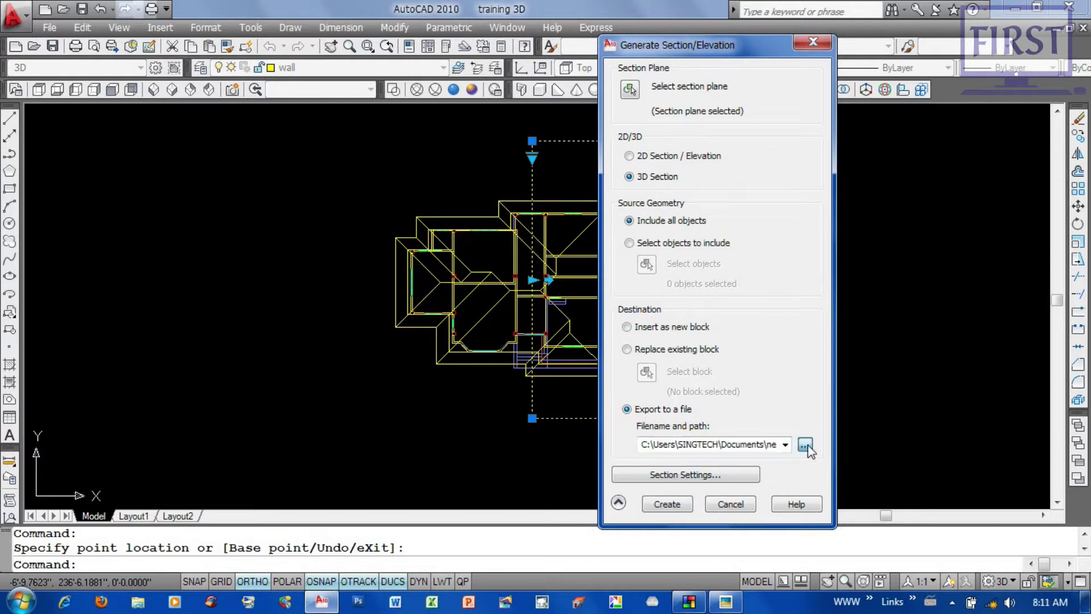
click(806, 445)
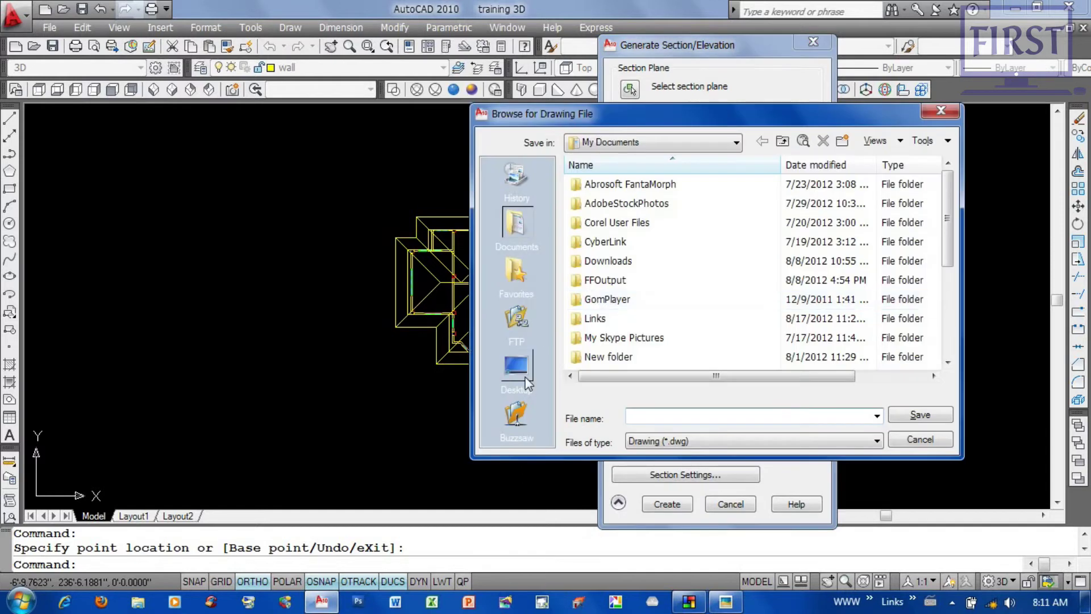
Step: Export the 3D section as 'section house' on the Desktop and dismiss the save-error warning
click(527, 382)
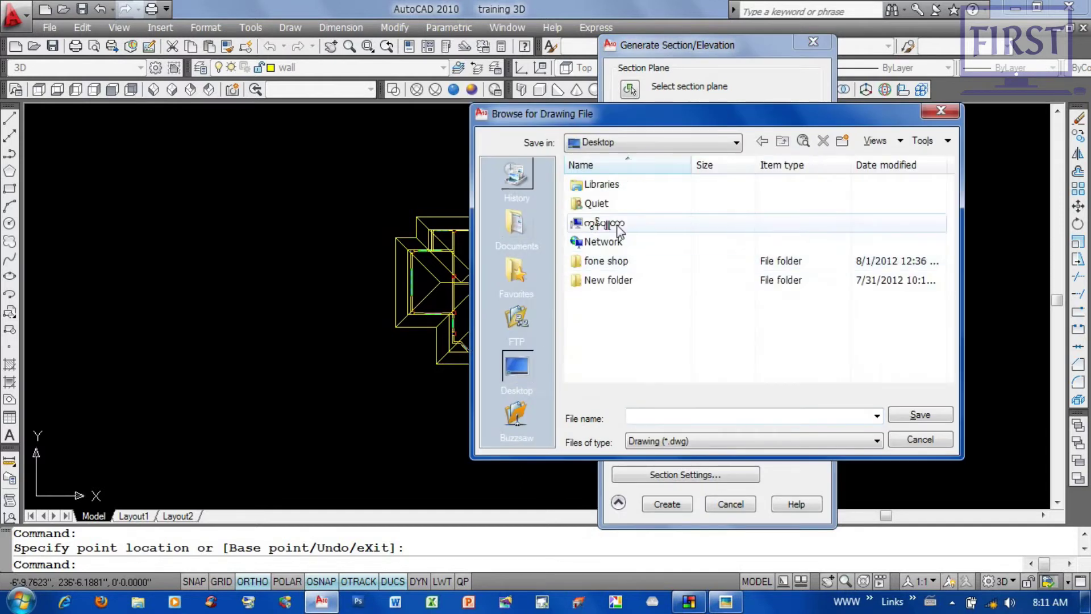
click(675, 418)
text(section)
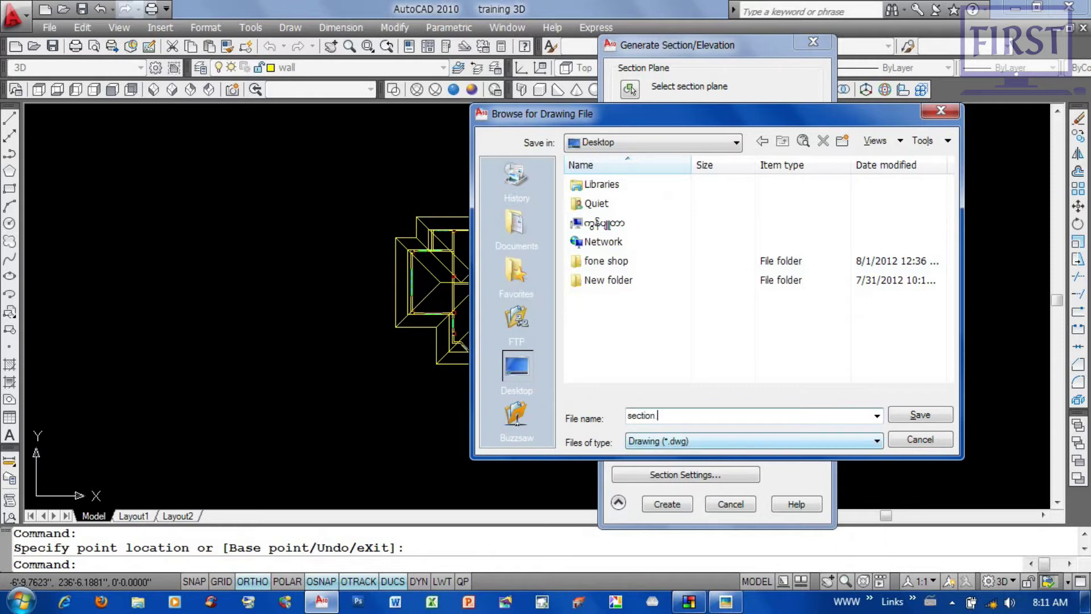
text( house)
click(926, 420)
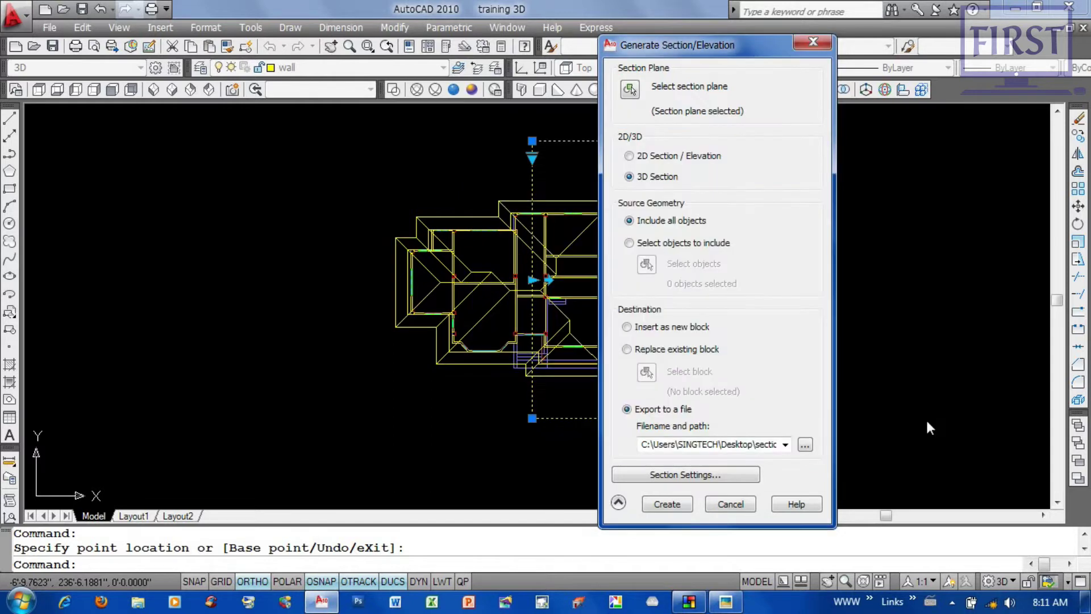
click(676, 505)
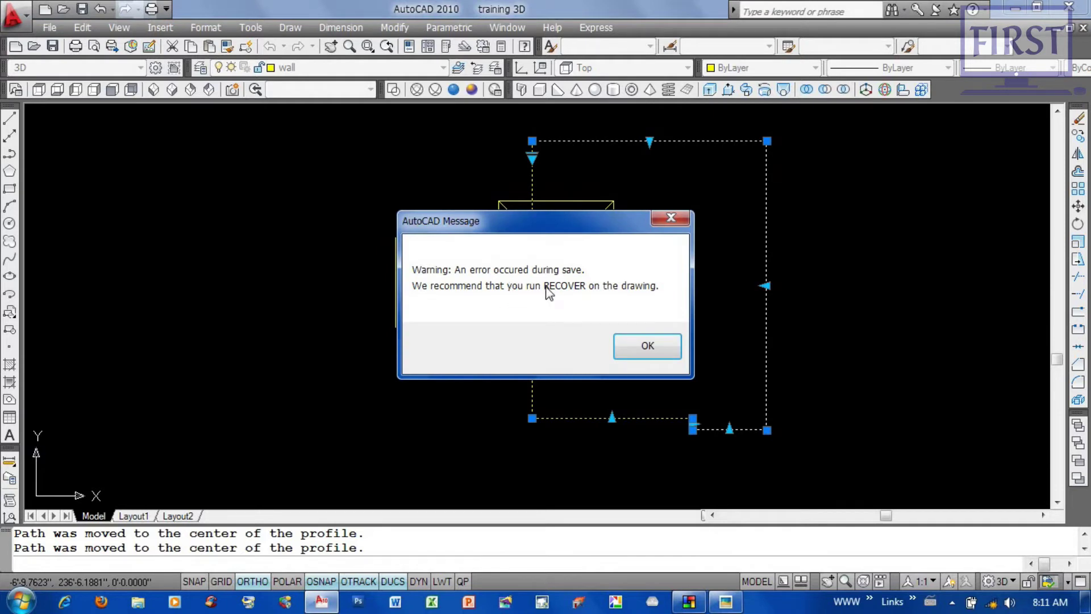
click(647, 348)
key(Escape)
key(Escape)
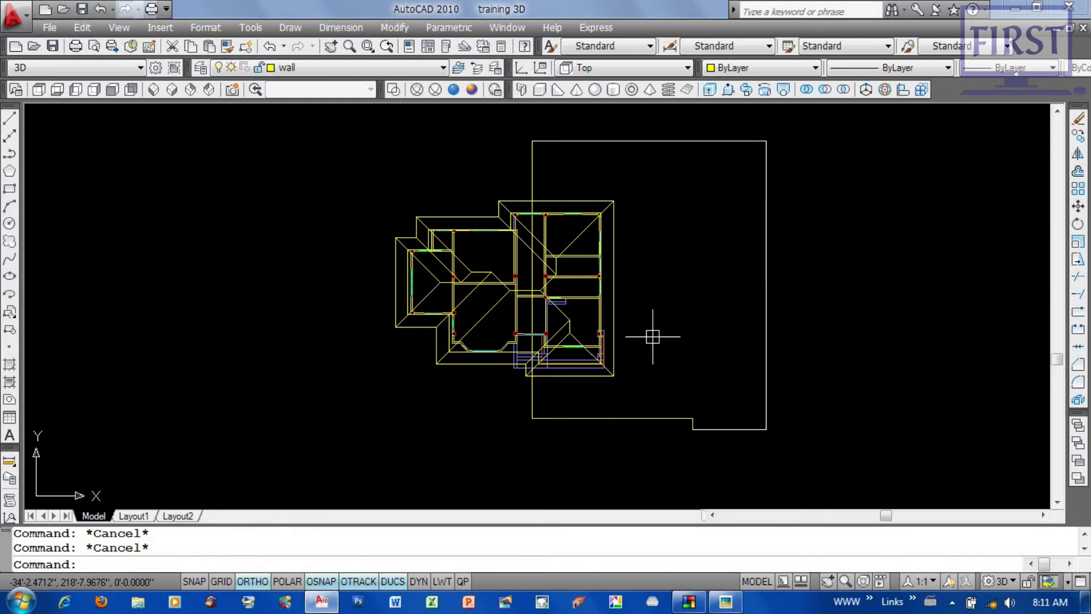
Step: Browse through Computer to the Desktop folder and open the 'section house' drawing
click(20, 601)
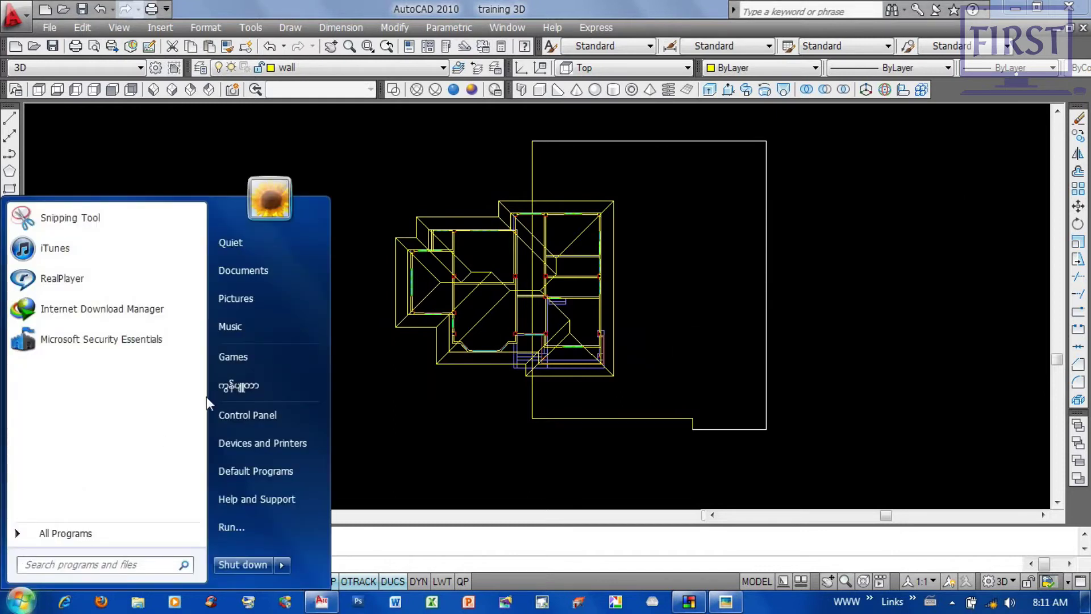
click(244, 390)
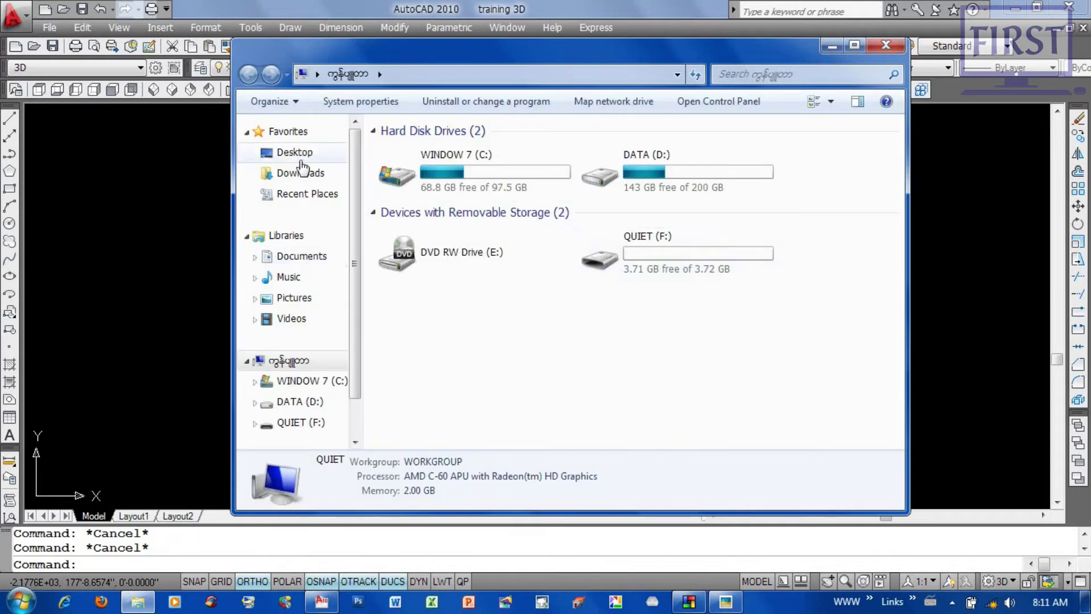
click(298, 153)
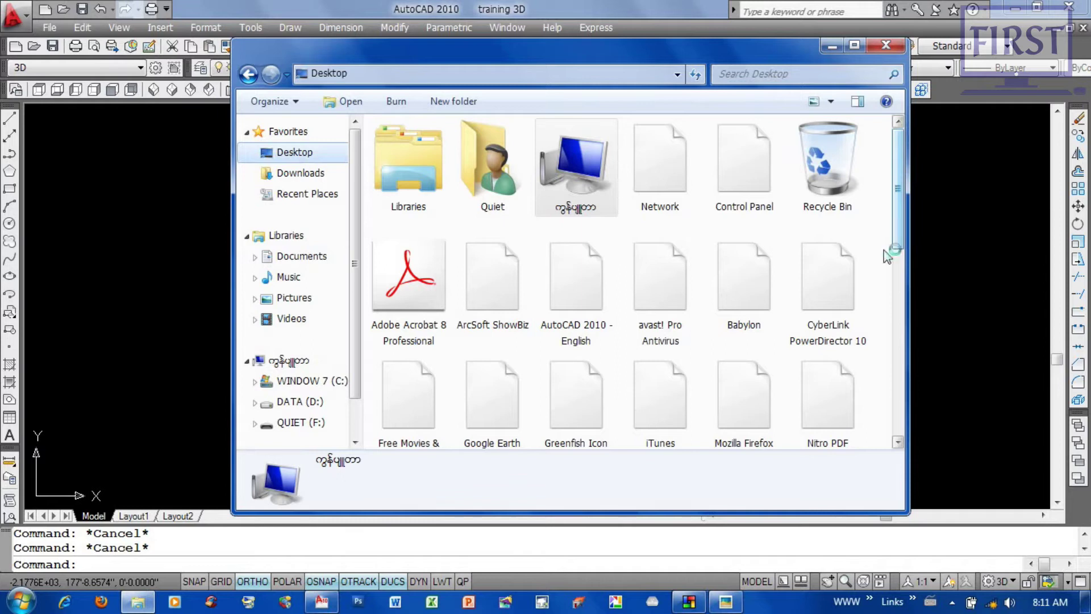
click(860, 348)
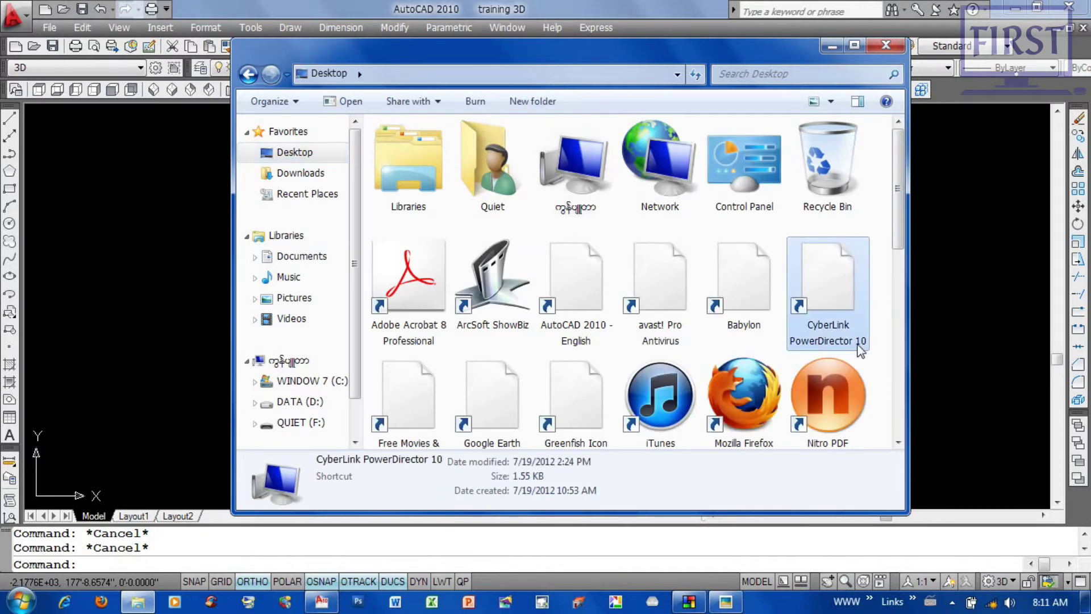
key(r)
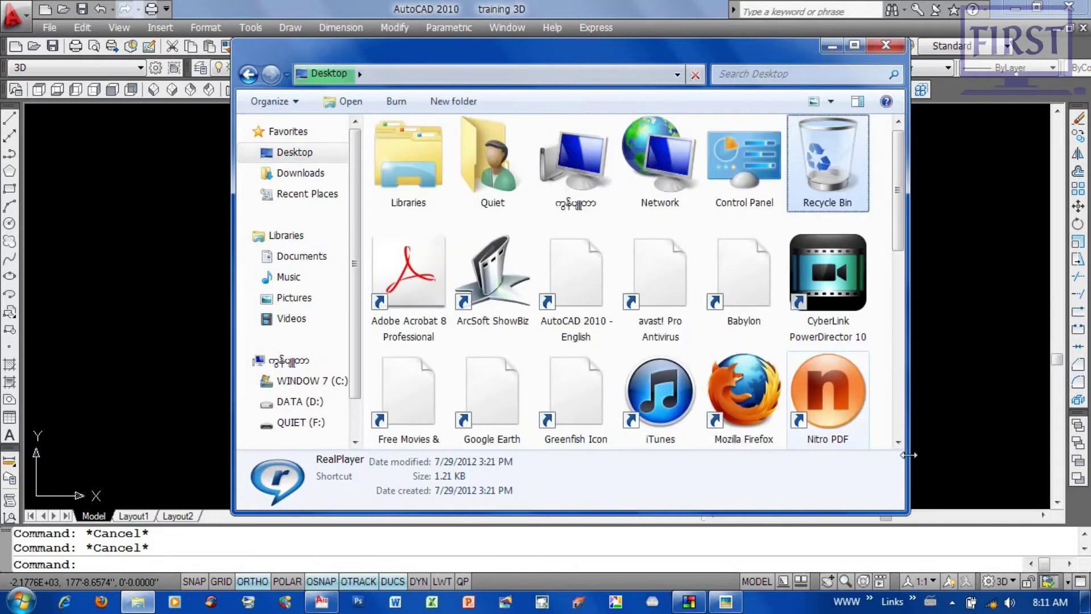
key(s)
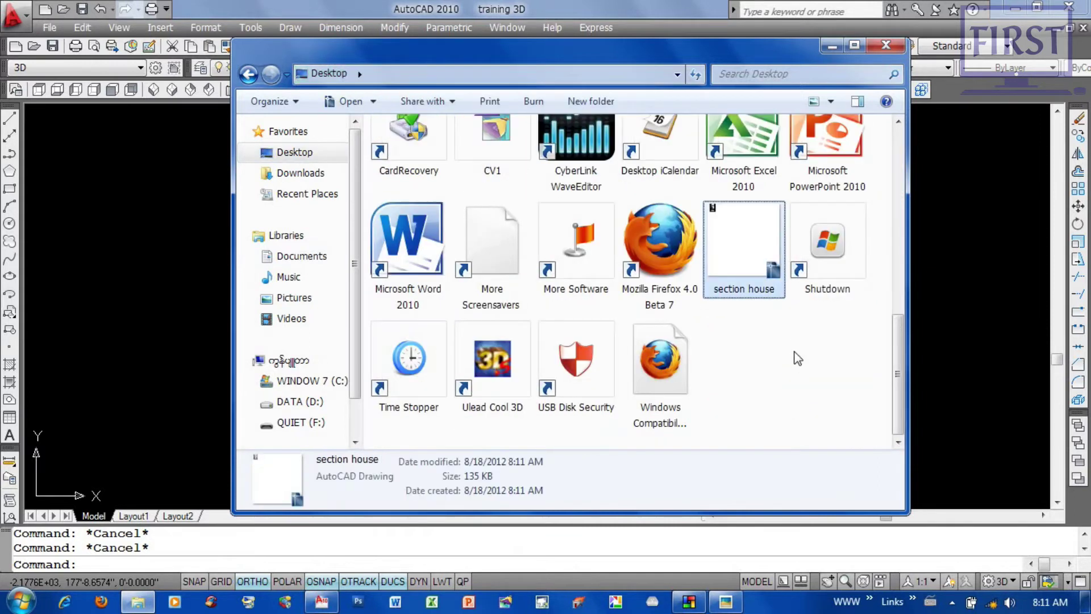
drag(769, 55, 778, 55)
double_click(765, 244)
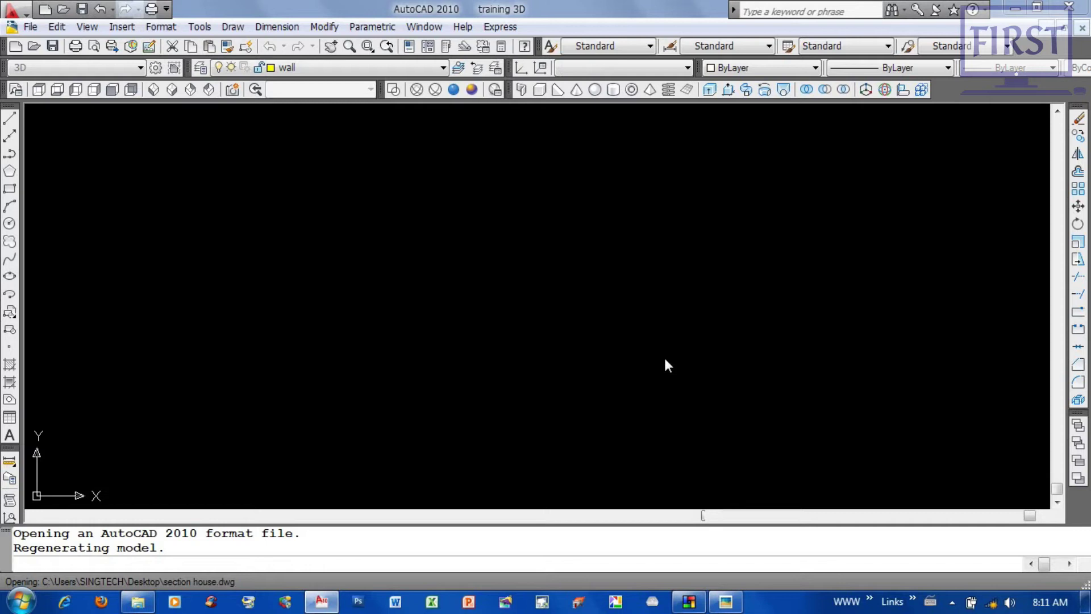
Step: Zoom All, view the model in SW Isometric with Realistic style, and window-select it
text(z)
key(Return)
text(a)
key(Return)
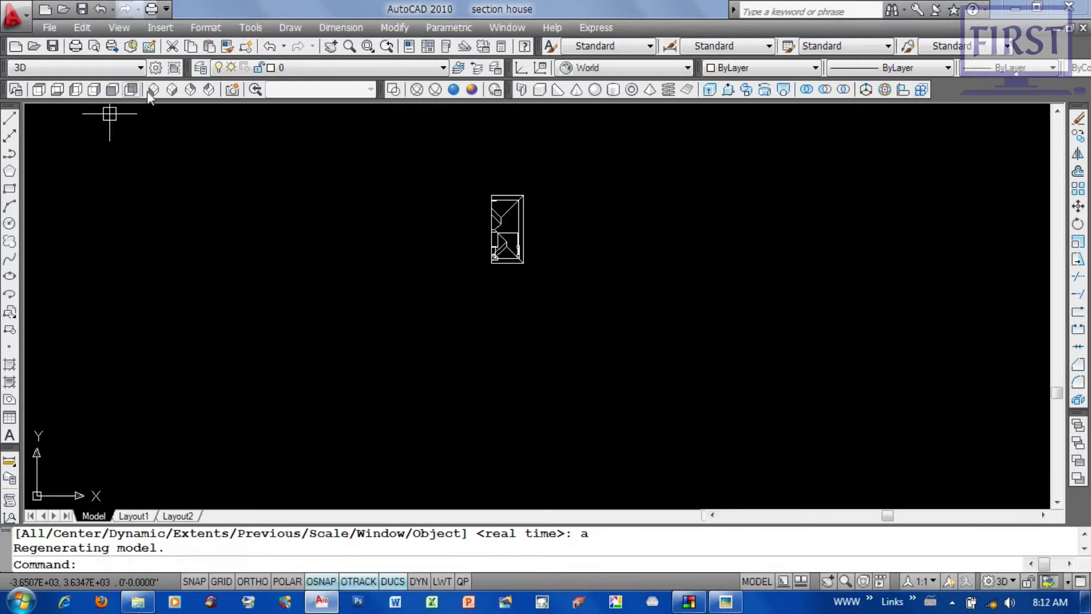
click(152, 89)
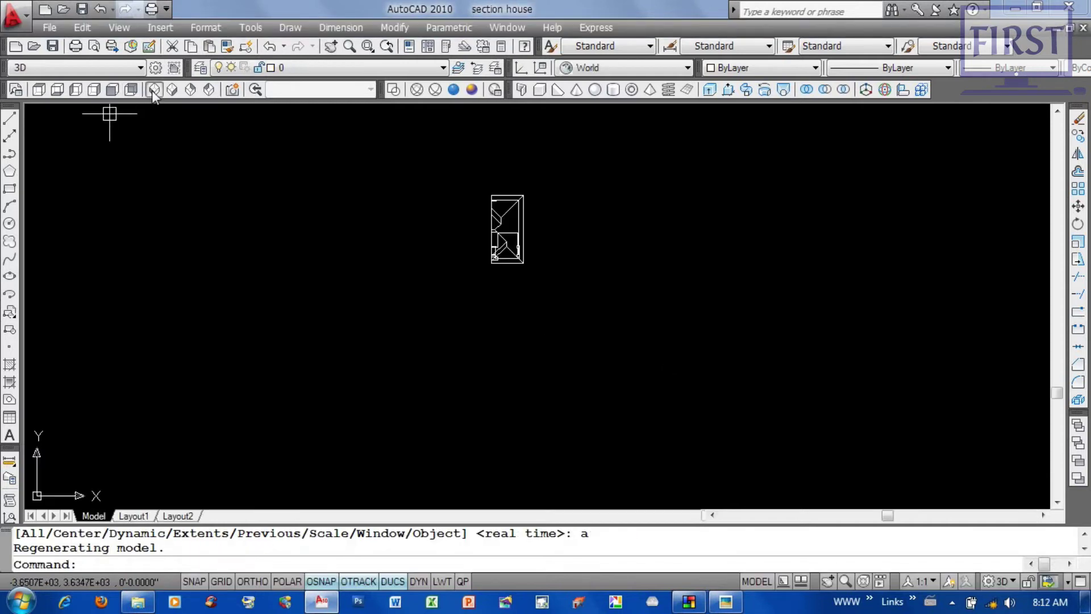
click(453, 89)
middle_drag(679, 419, 729, 448)
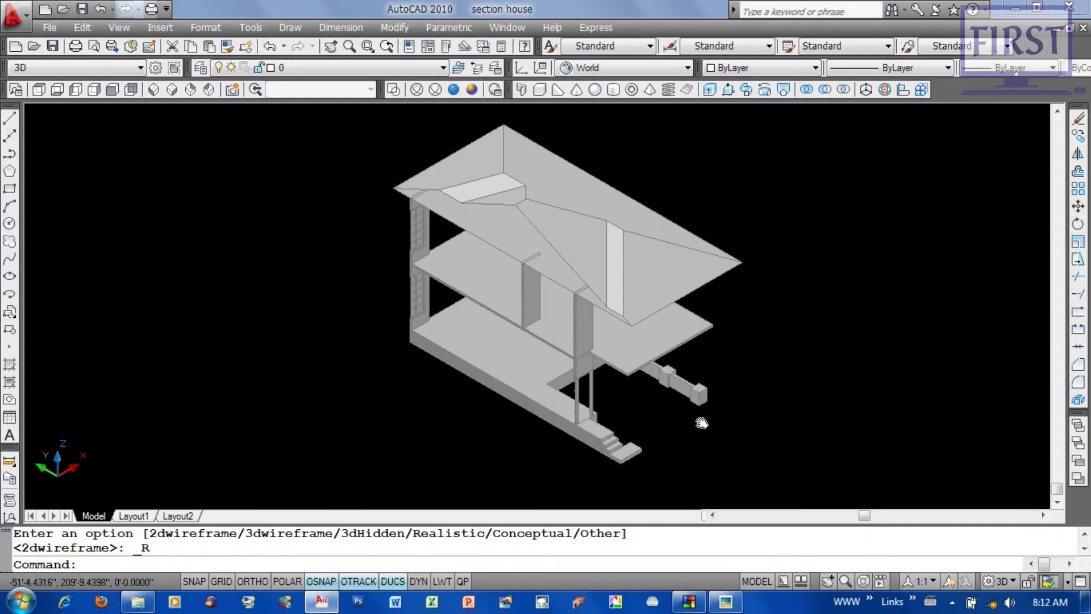
scroll(729, 448, up, 2)
scroll(694, 443, down, 3)
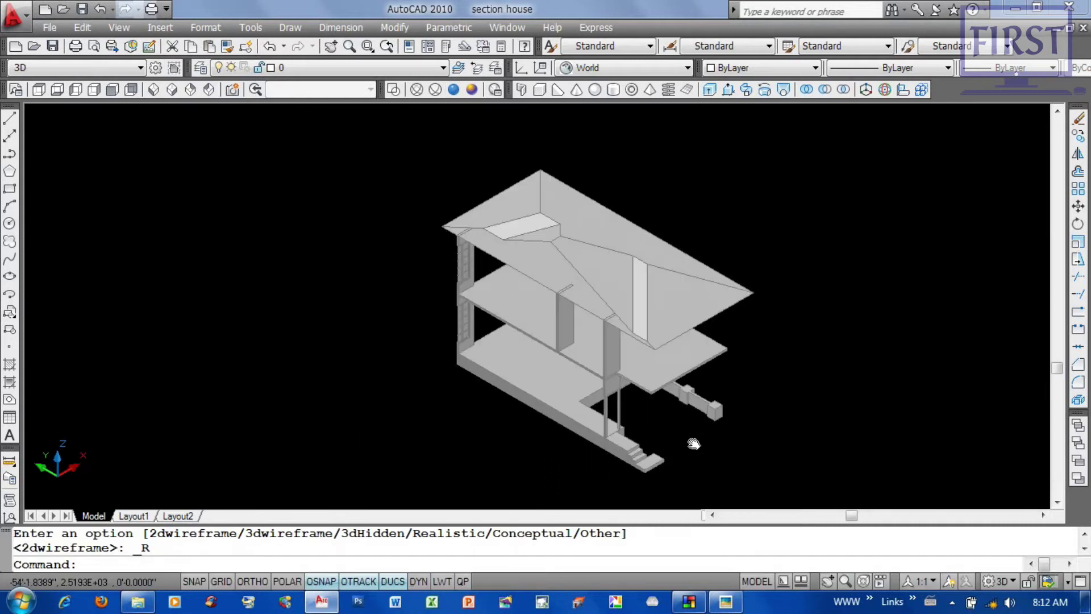
click(778, 480)
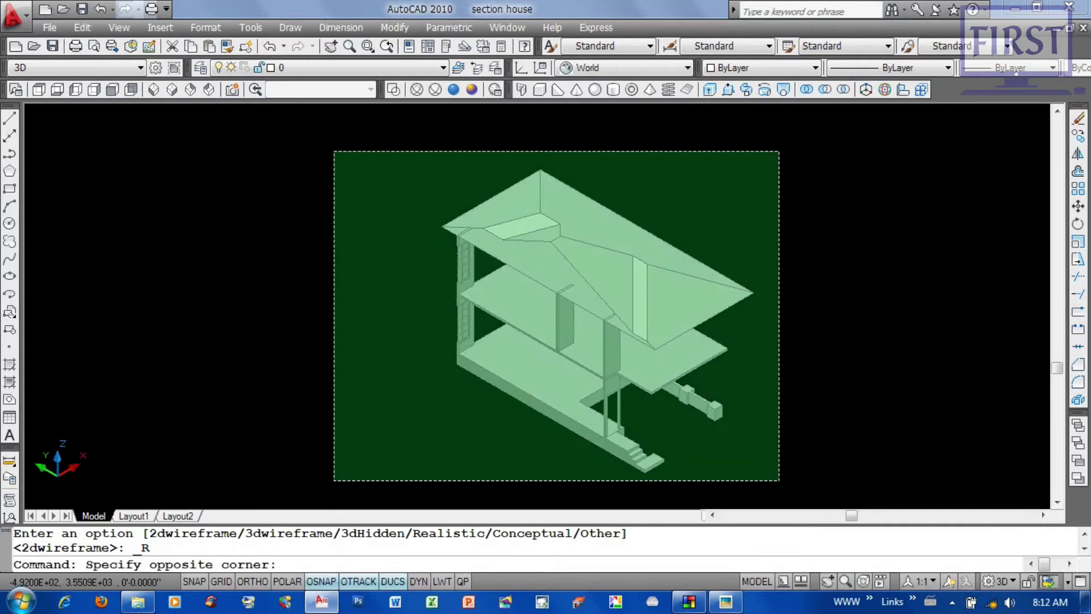
click(334, 150)
middle_drag(818, 347, 767, 348)
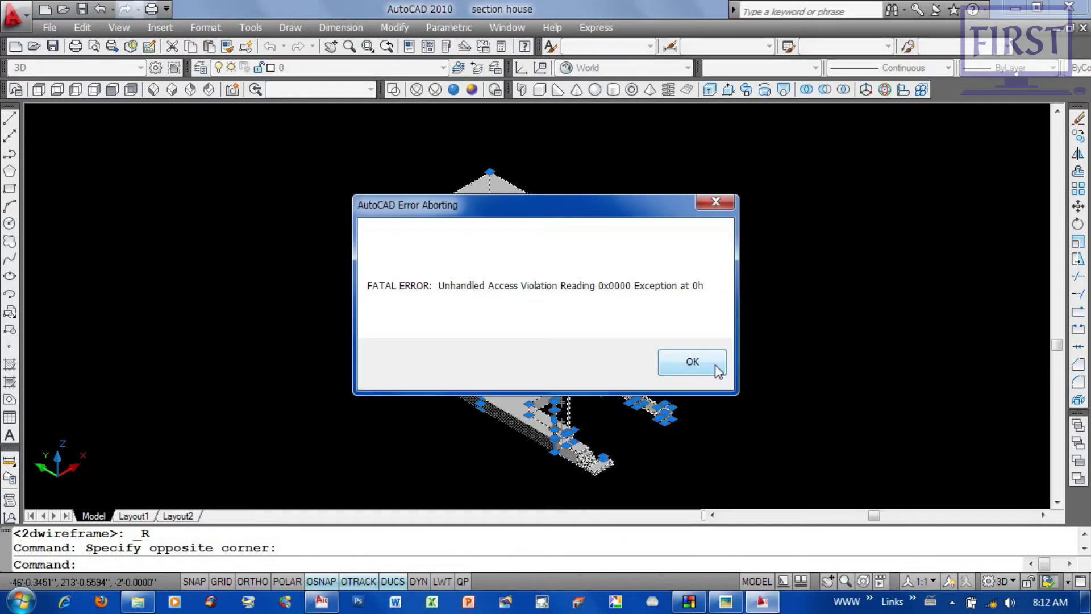
Step: Dismiss the fatal error without saving either drawing, cancel the report, and clear the desktop
click(715, 368)
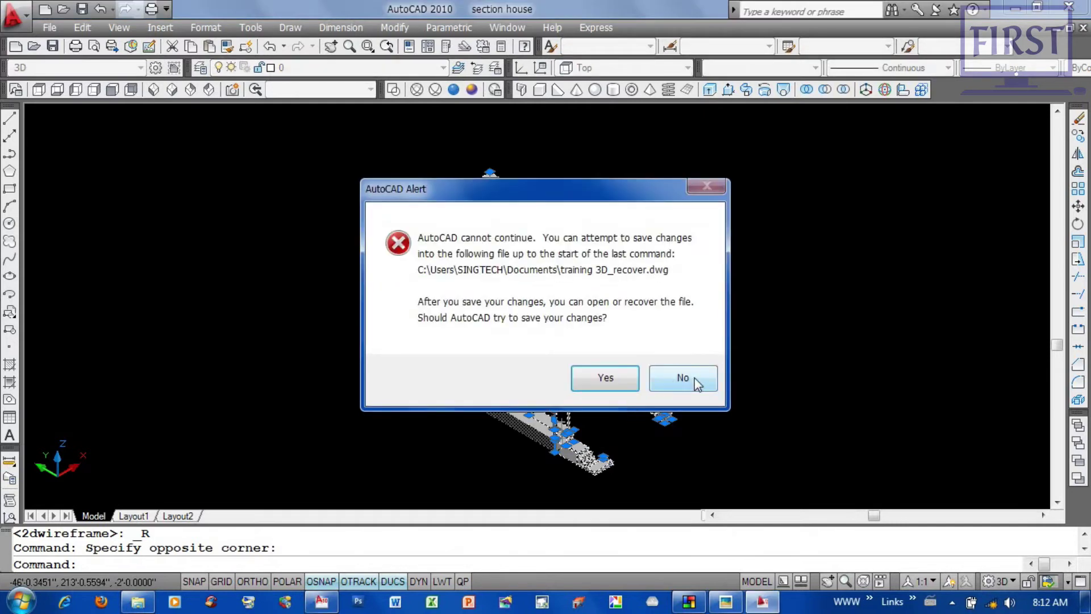
drag(610, 199, 621, 201)
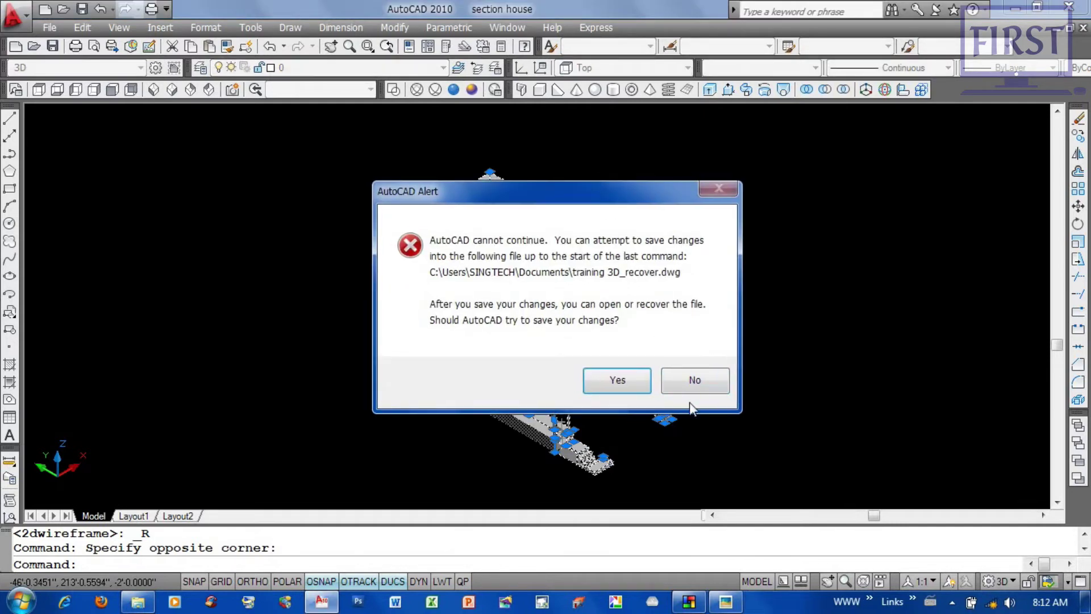
click(706, 386)
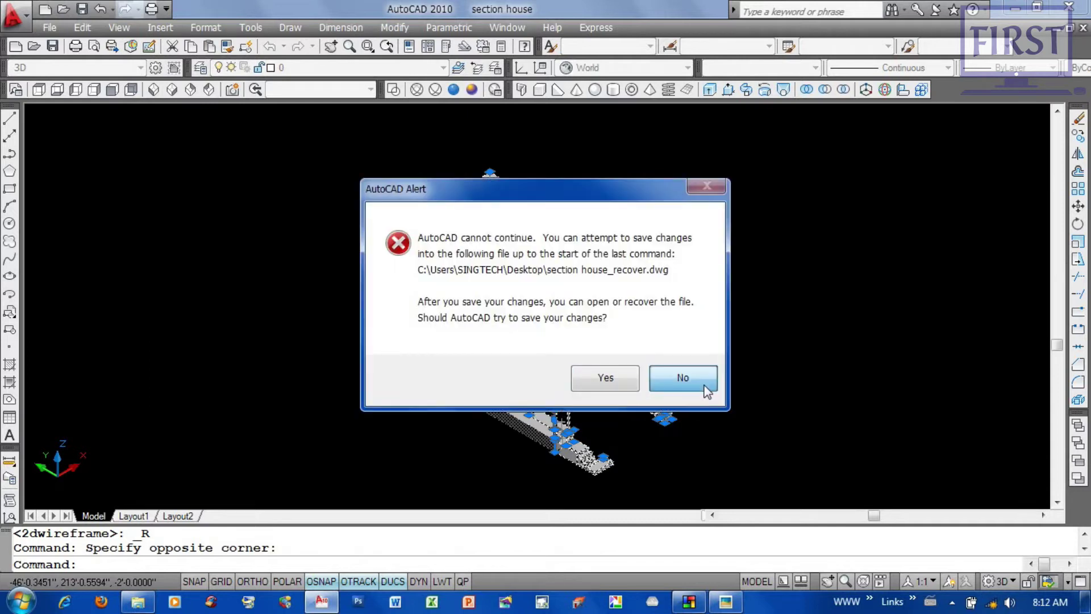
click(699, 390)
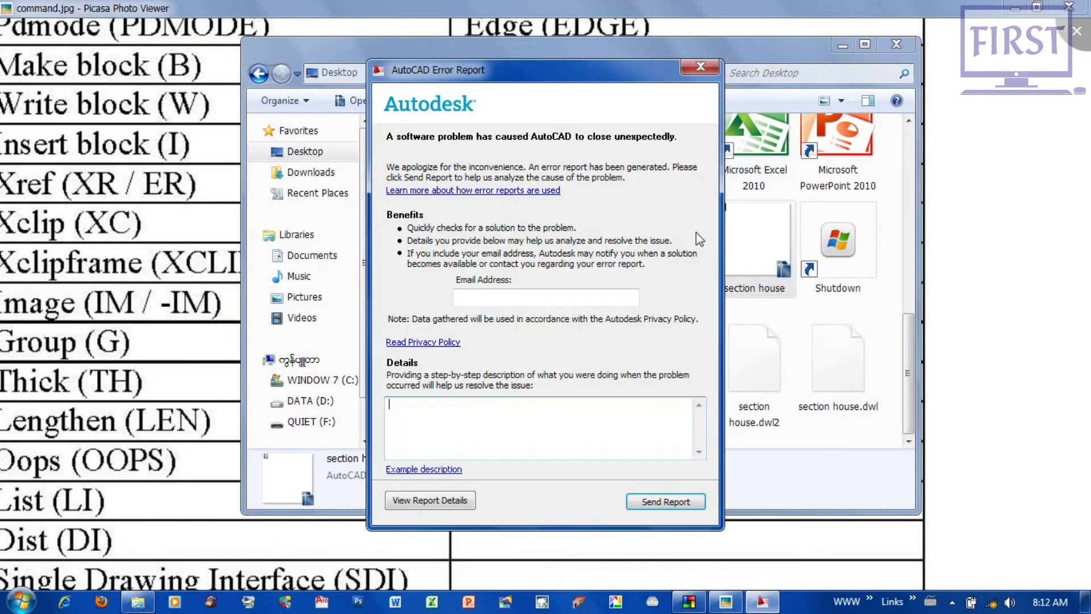
click(708, 67)
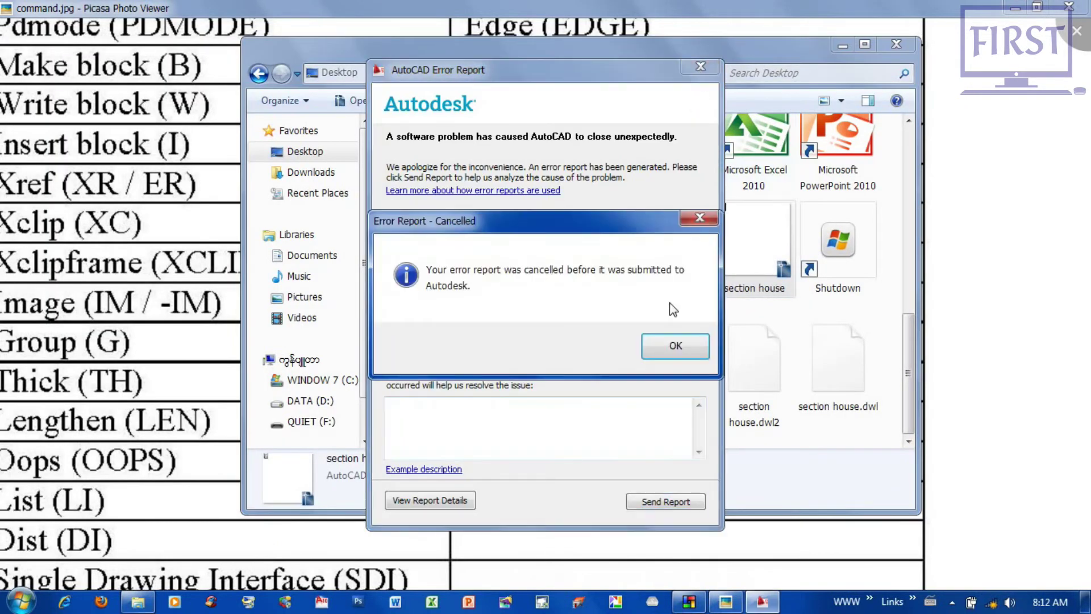
click(682, 343)
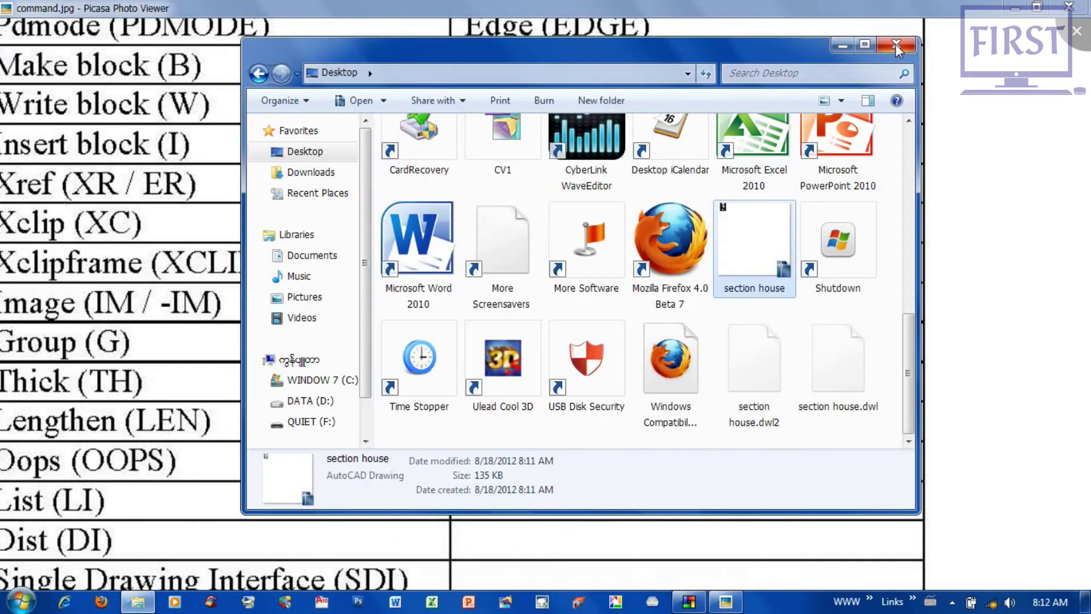
click(896, 44)
click(1016, 7)
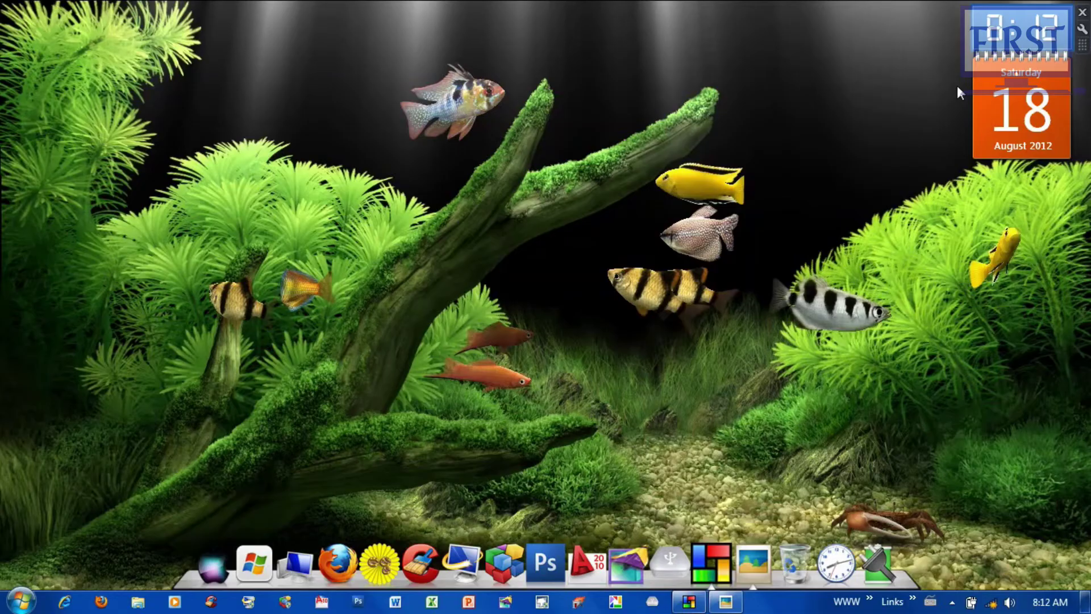
Step: Refresh the Windows desktop
right_click(594, 202)
right_click(613, 225)
click(659, 301)
Step: Relaunch AutoCAD 2010, accept the imperial startup defaults, and close the Drawing Recovery message
click(322, 601)
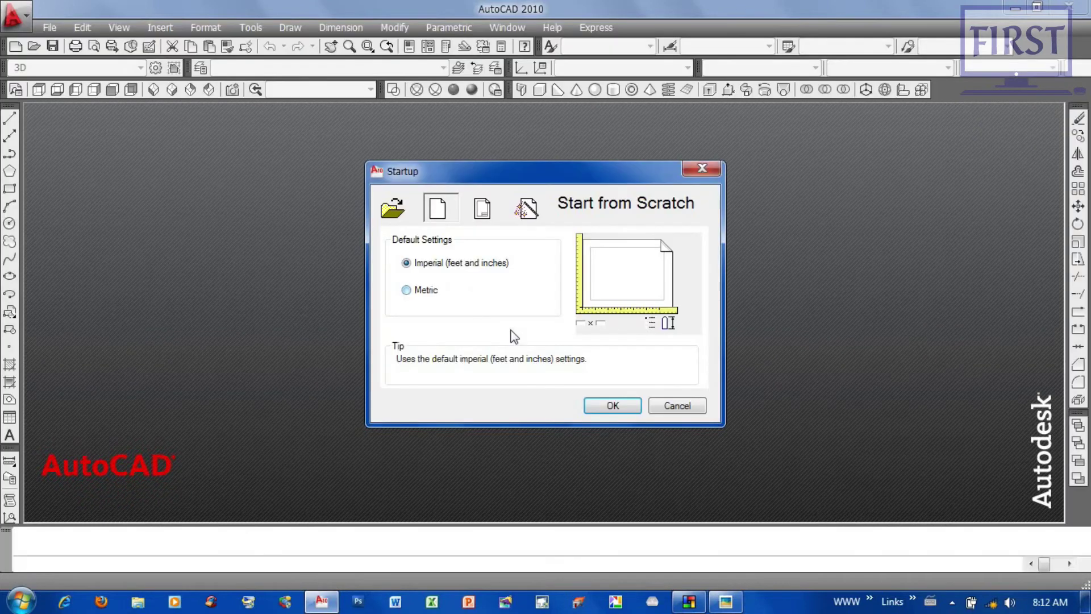
click(606, 404)
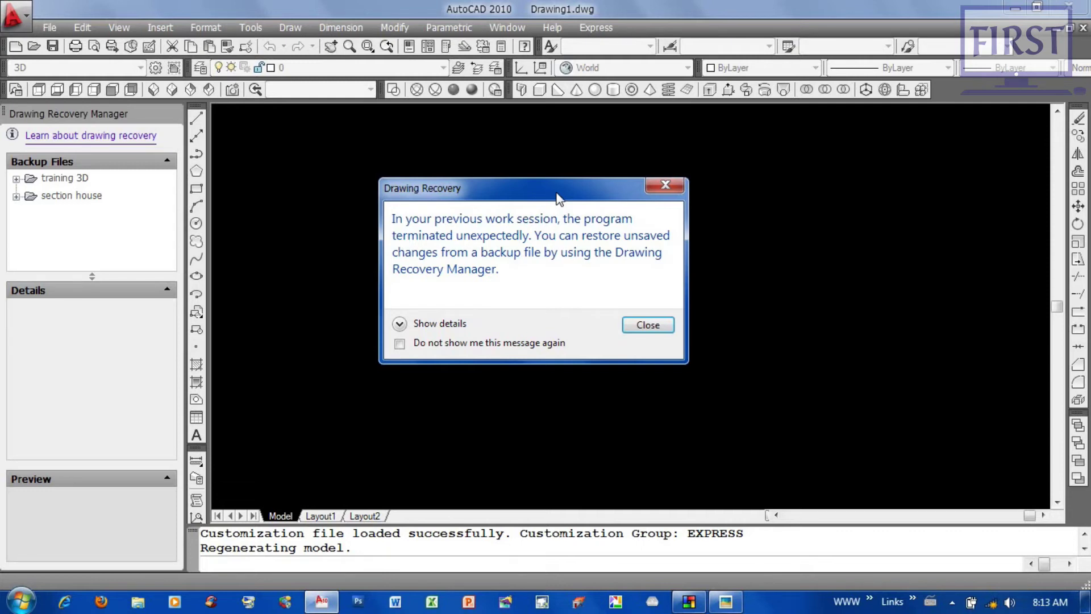
mouse_move(557, 196)
mouse_down()
mouse_move(582, 191)
mouse_move(584, 200)
mouse_up()
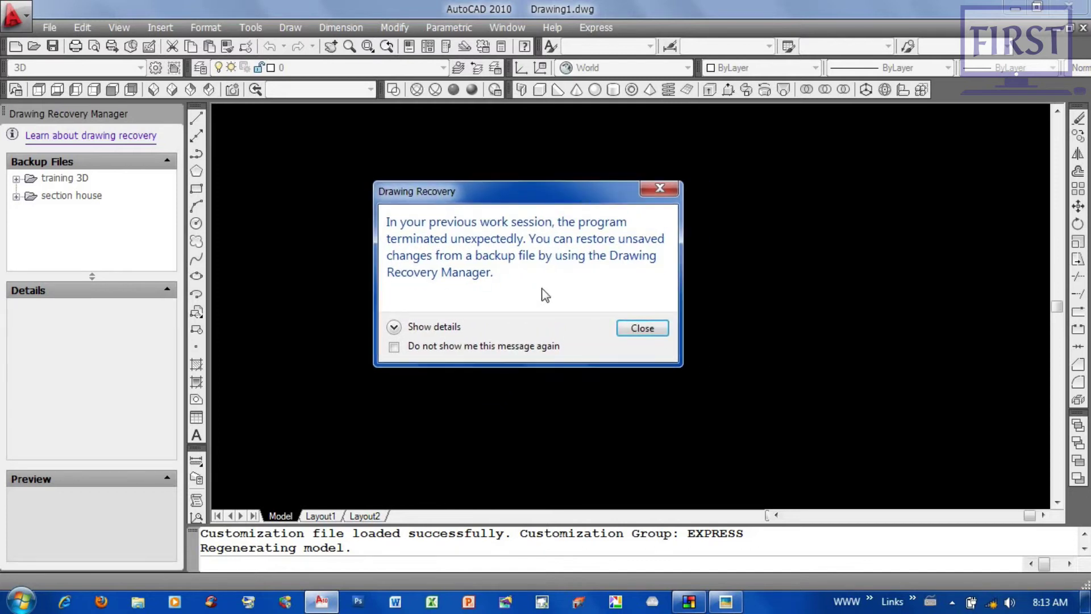
drag(579, 199, 574, 206)
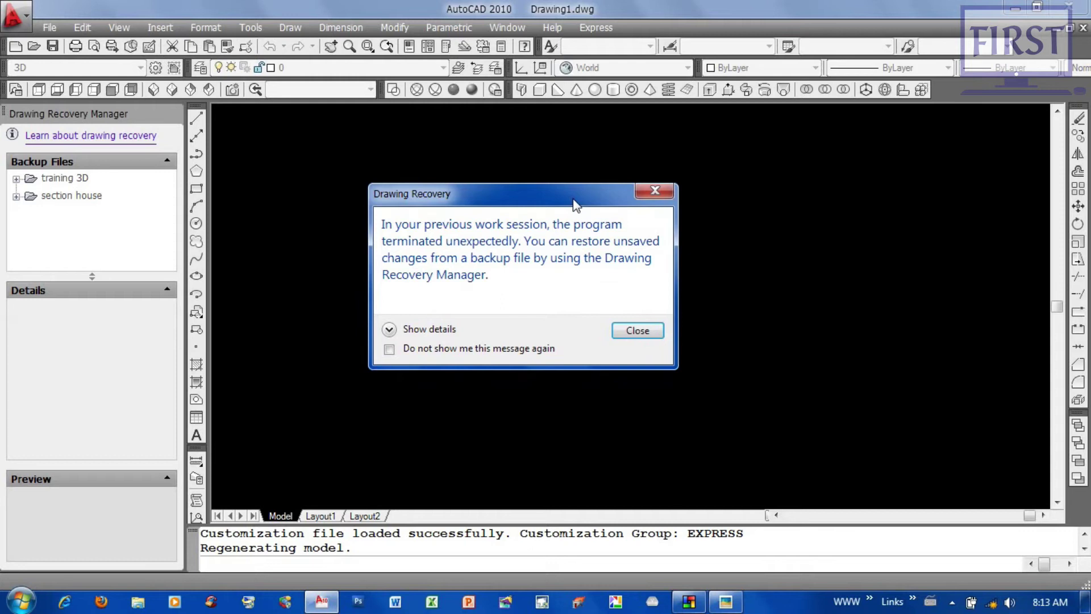
drag(573, 200, 568, 194)
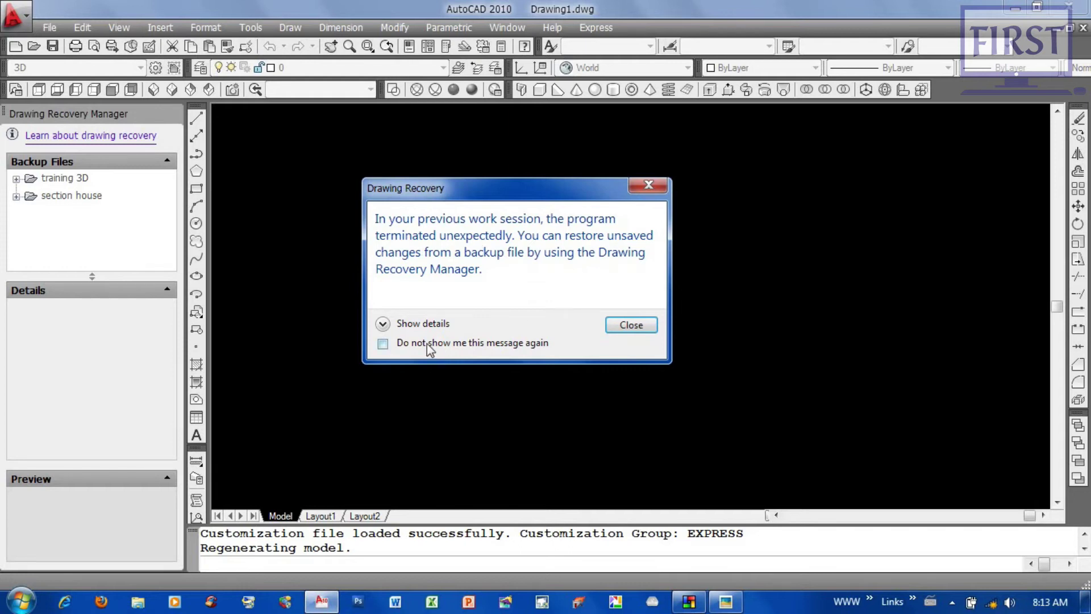
click(645, 334)
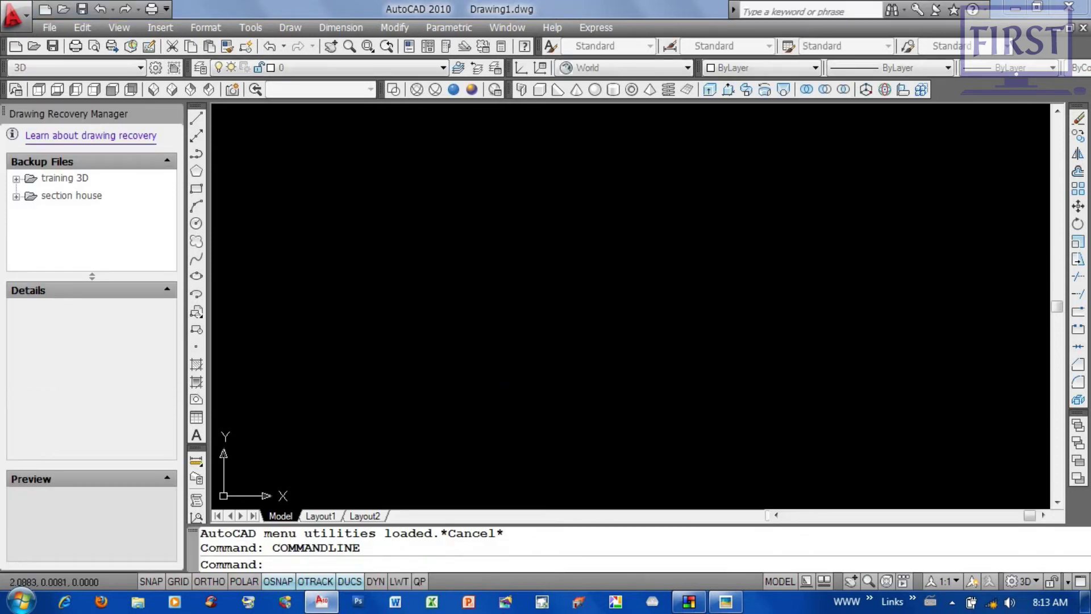
Step: Expand the section house and training 3D backups and open the recovered section house drawing
double_click(407, 293)
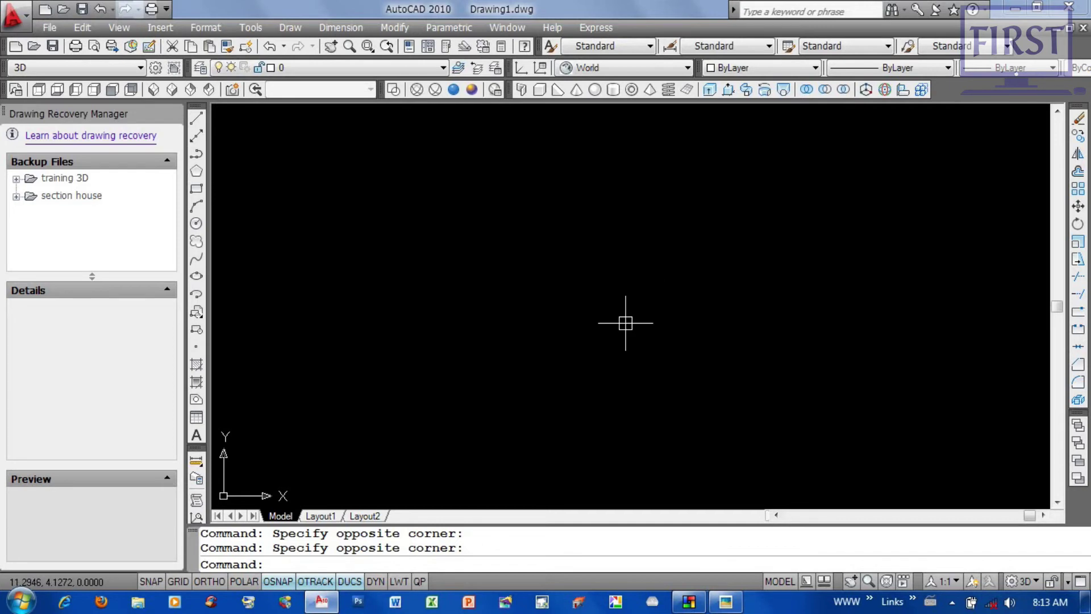
click(16, 196)
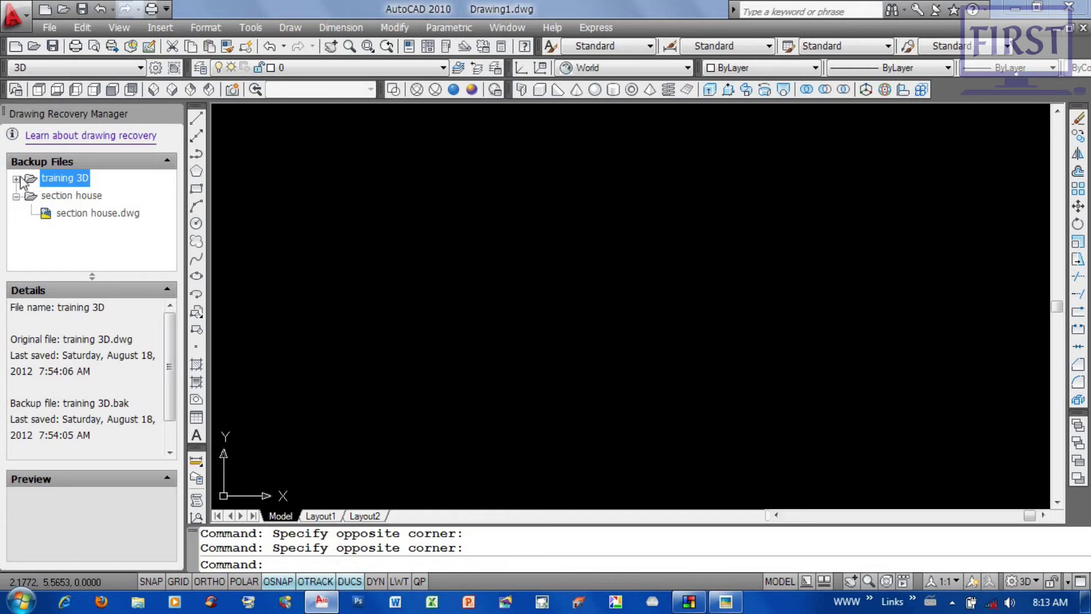
click(16, 179)
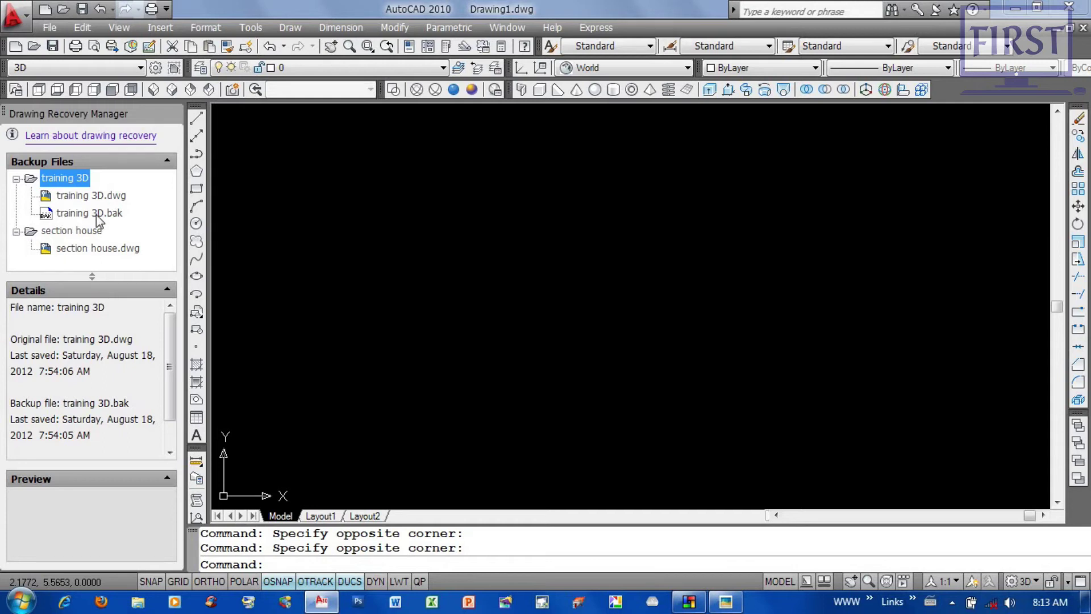
double_click(95, 250)
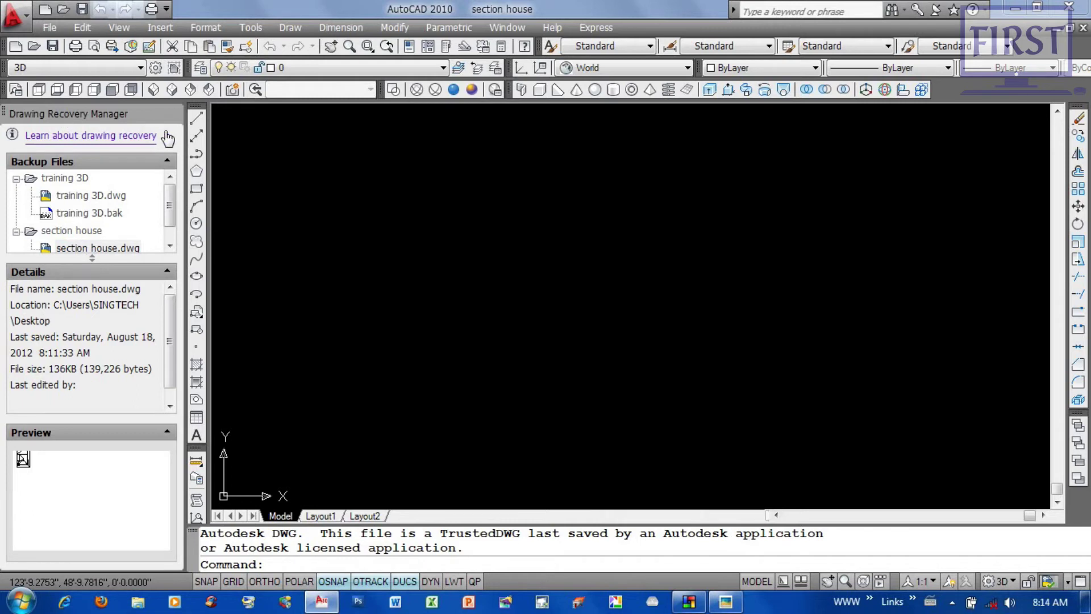
Step: Zoom All on the drawing, then close the Drawing Recovery panel, reopen it via Drawing Utilities, and close it again
text(z)
key(Return)
text(a)
key(Return)
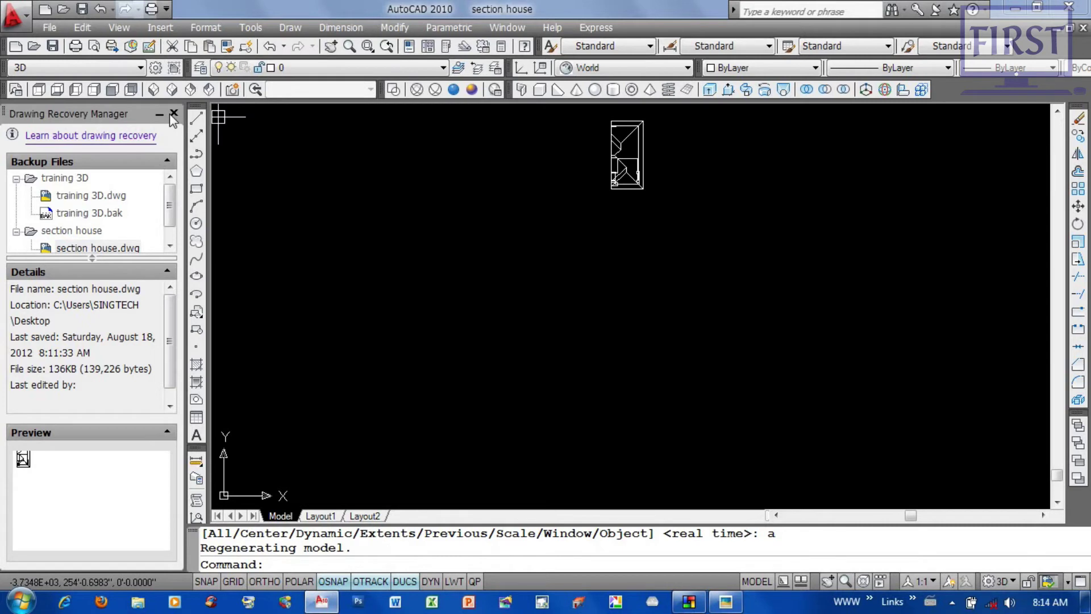
click(173, 114)
click(49, 27)
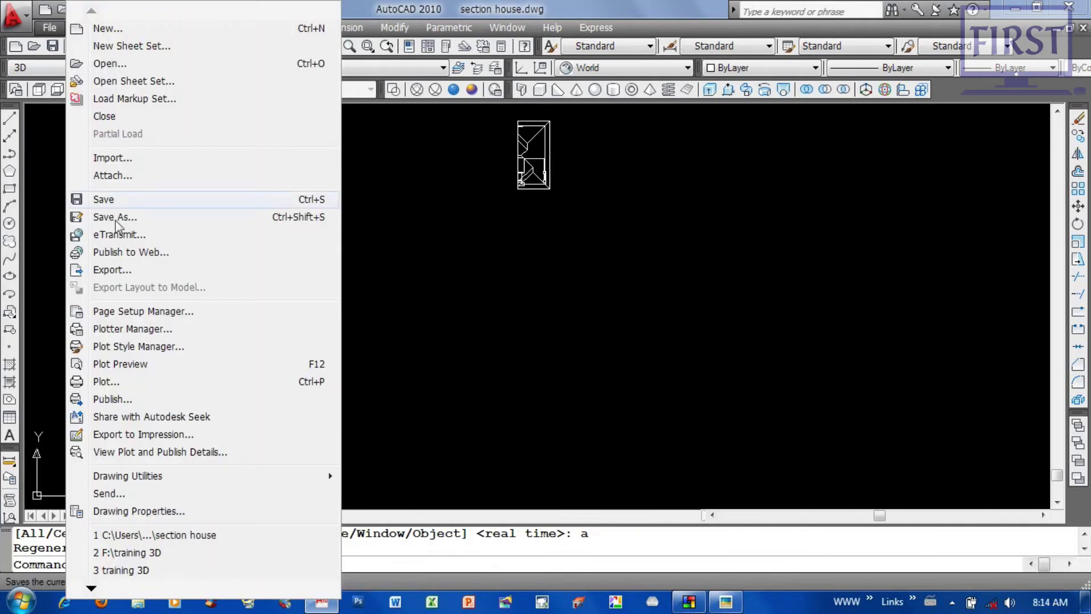
mouse_move(128, 475)
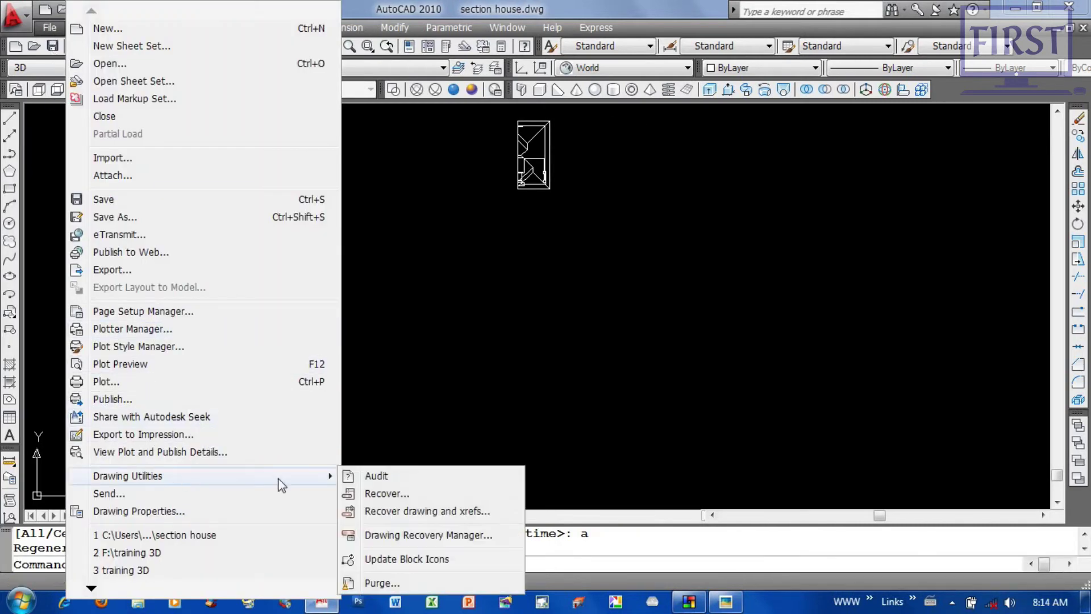
click(482, 537)
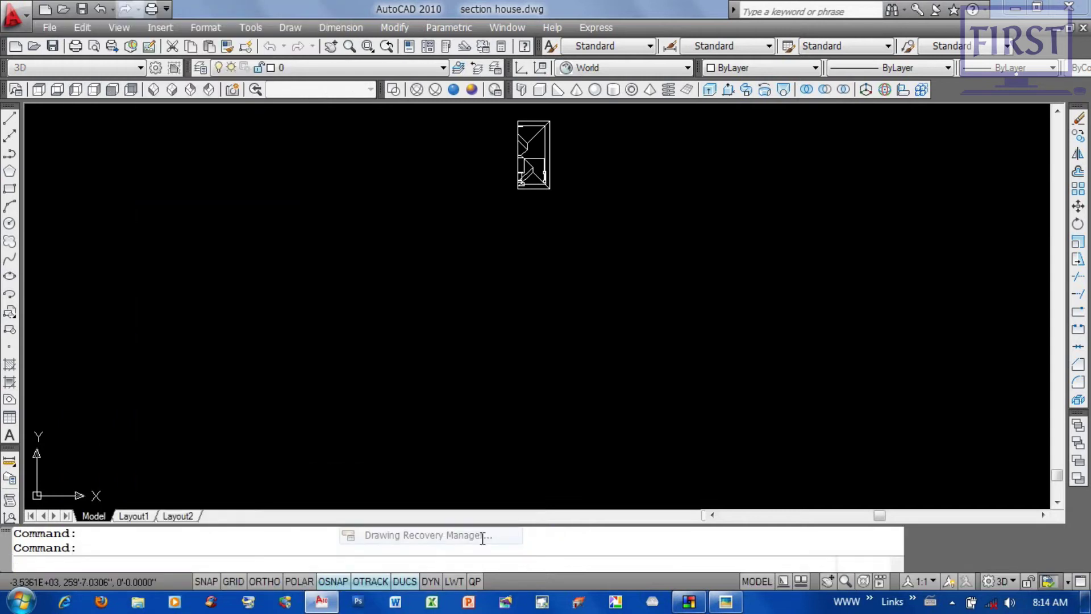
mouse_move(85, 113)
click(175, 114)
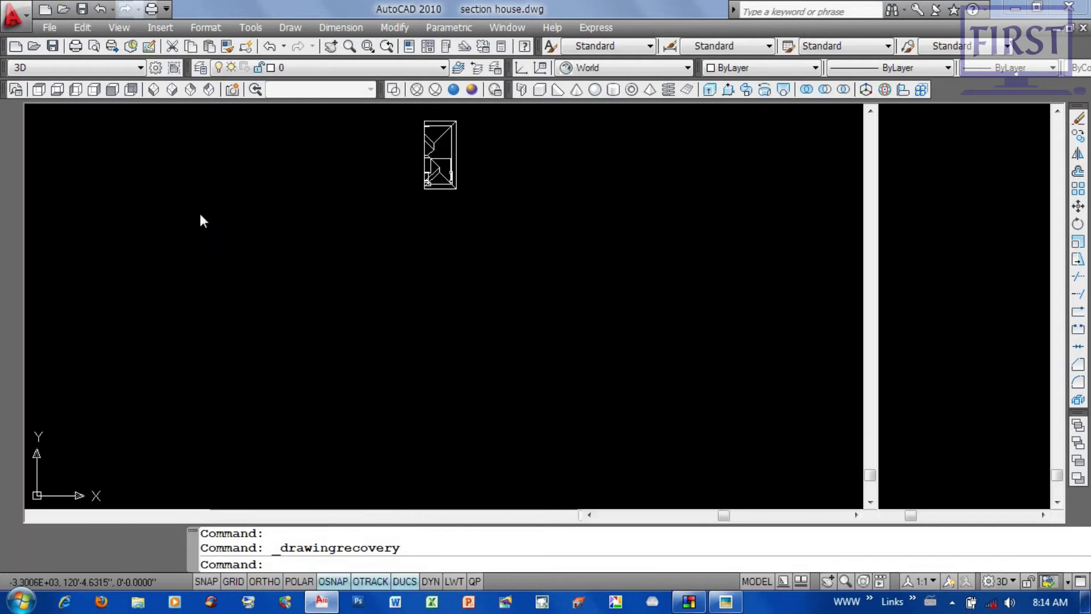
Step: Switch to the southwest isometric view, pan the house up-left, and select the whole model
drag(199, 220, 199, 109)
click(159, 94)
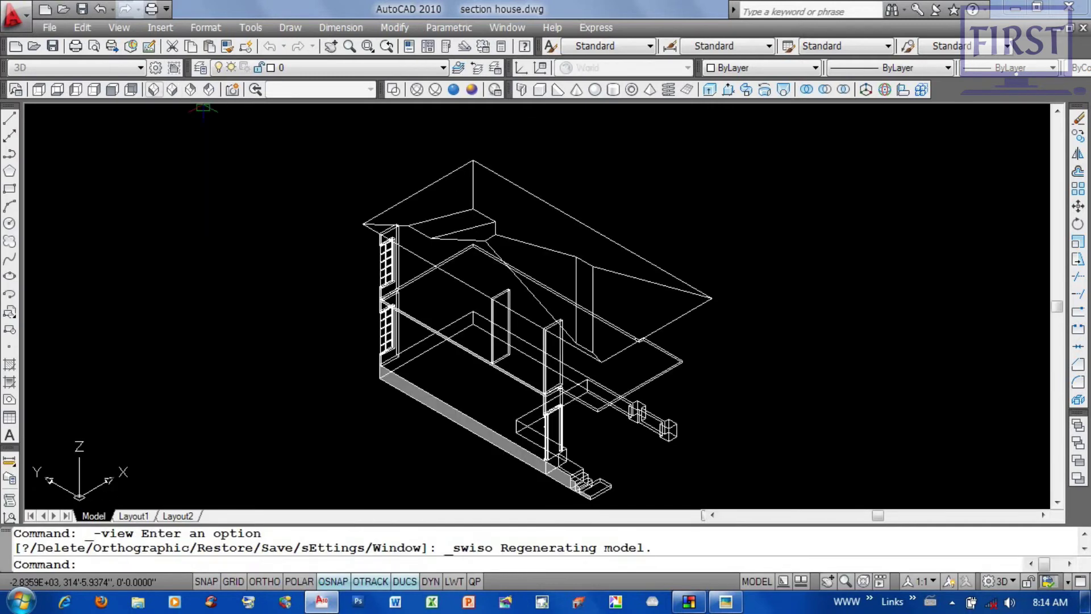
middle_drag(203, 108, 104, 78)
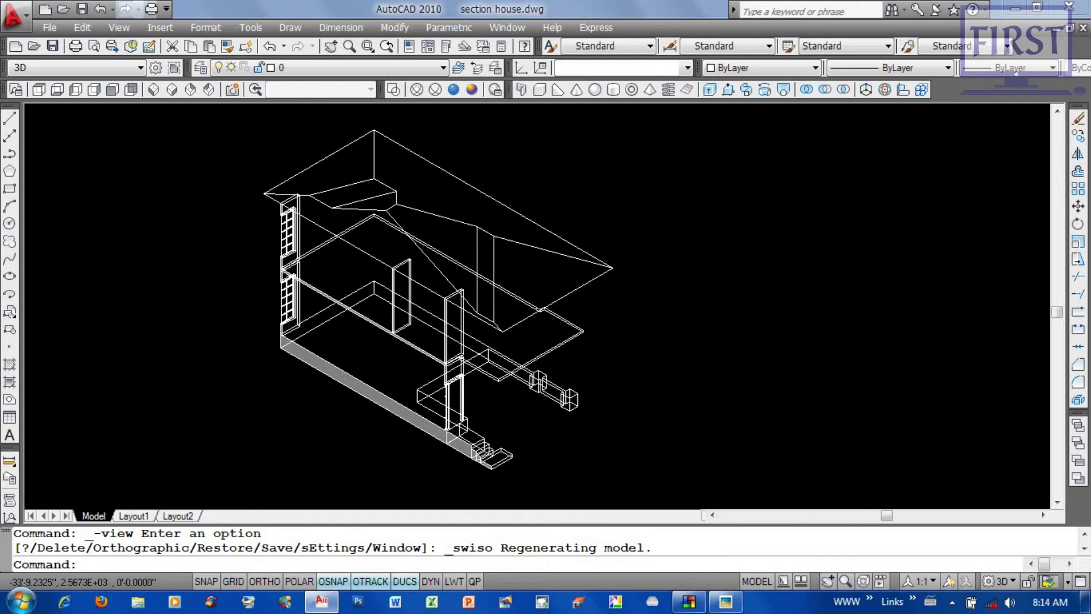
scroll(640, 353, down, 4)
click(674, 311)
click(551, 394)
scroll(598, 368, up, 3)
Step: Apply the Realistic visual style, reselect the house, then pan it left and down
click(458, 91)
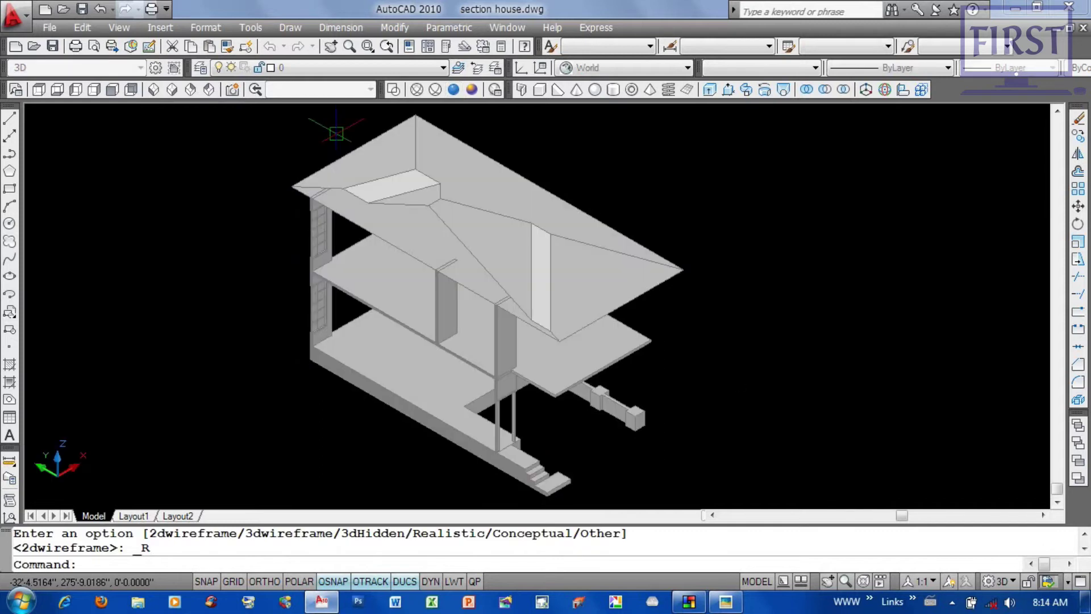
scroll(696, 306, down, 4)
click(835, 227)
click(488, 466)
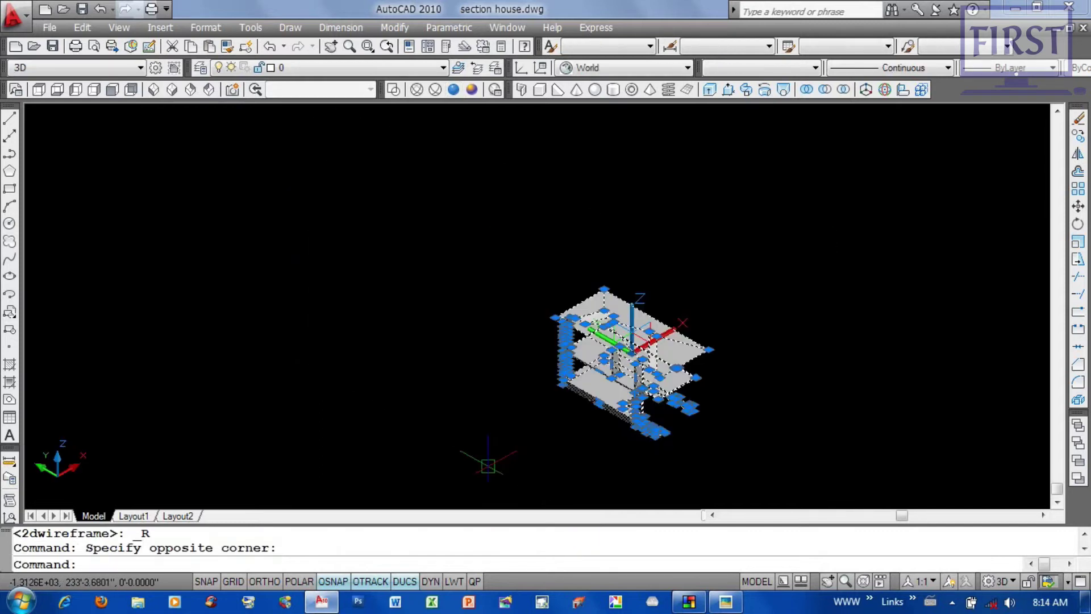
scroll(488, 466, up, 3)
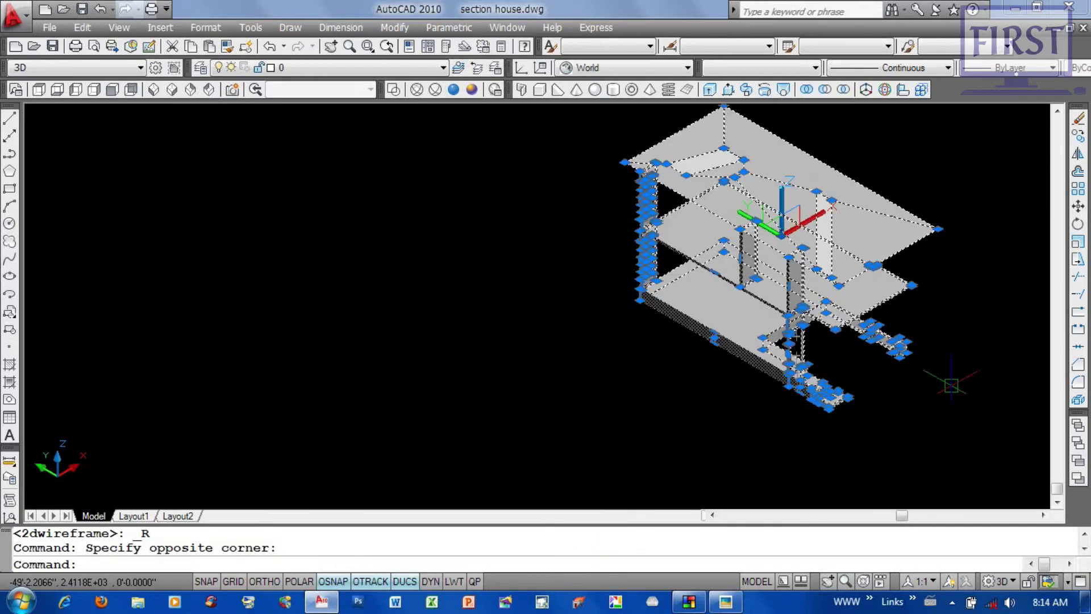
middle_drag(855, 348, 674, 404)
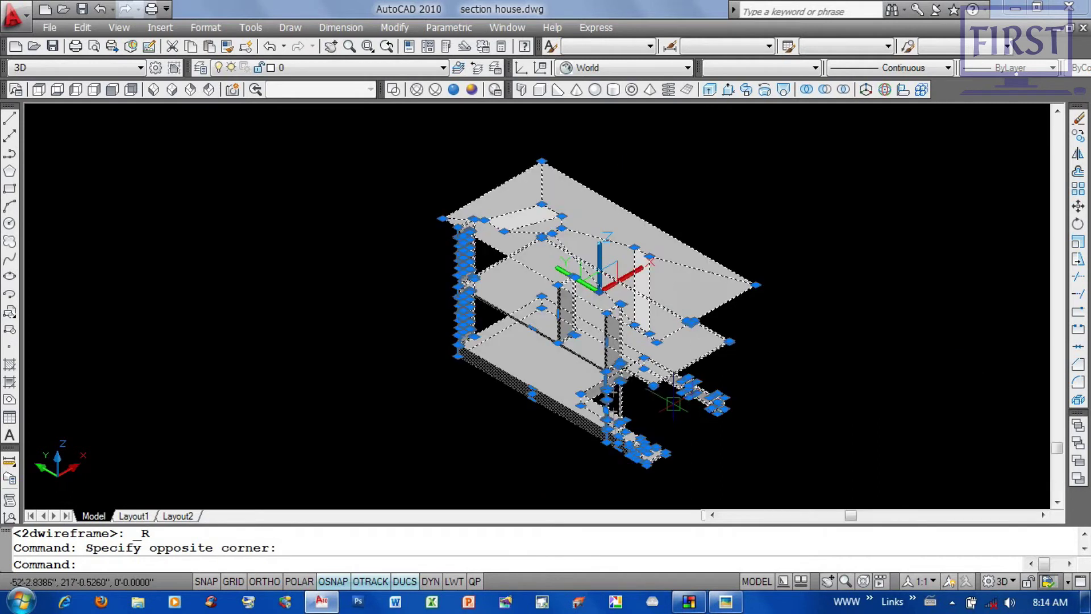
shift+click(673, 403)
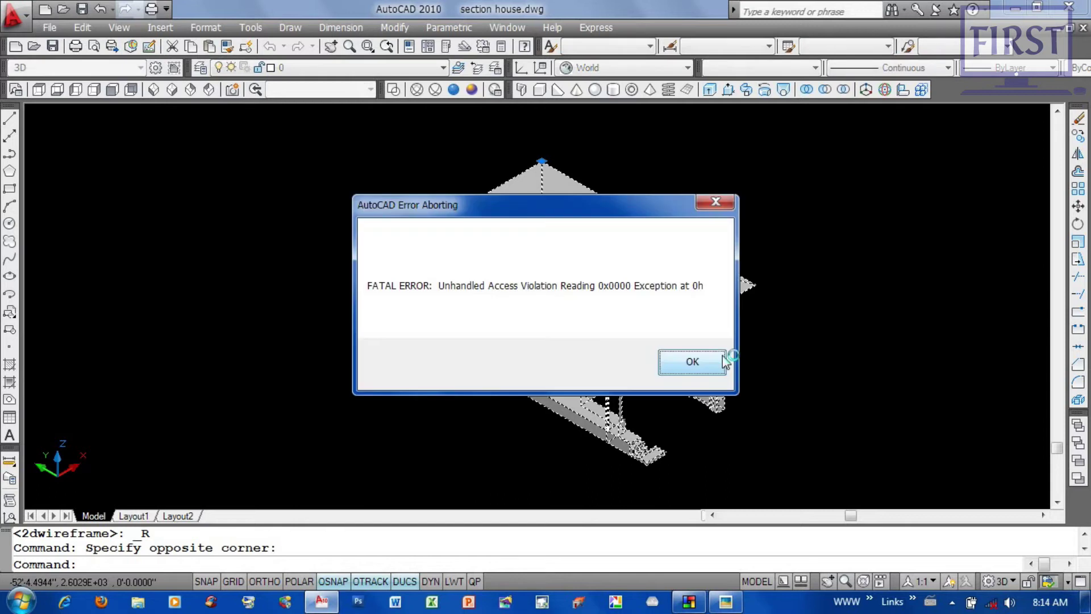
Step: Dismiss the fatal error without saving recovered changes and close the error report
drag(668, 206, 736, 175)
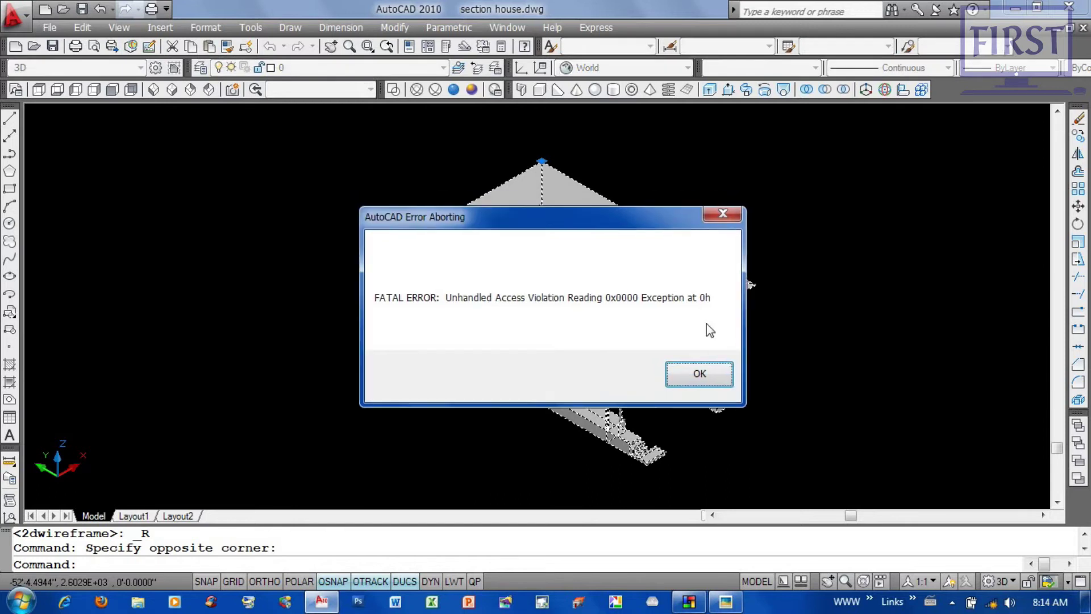
click(769, 327)
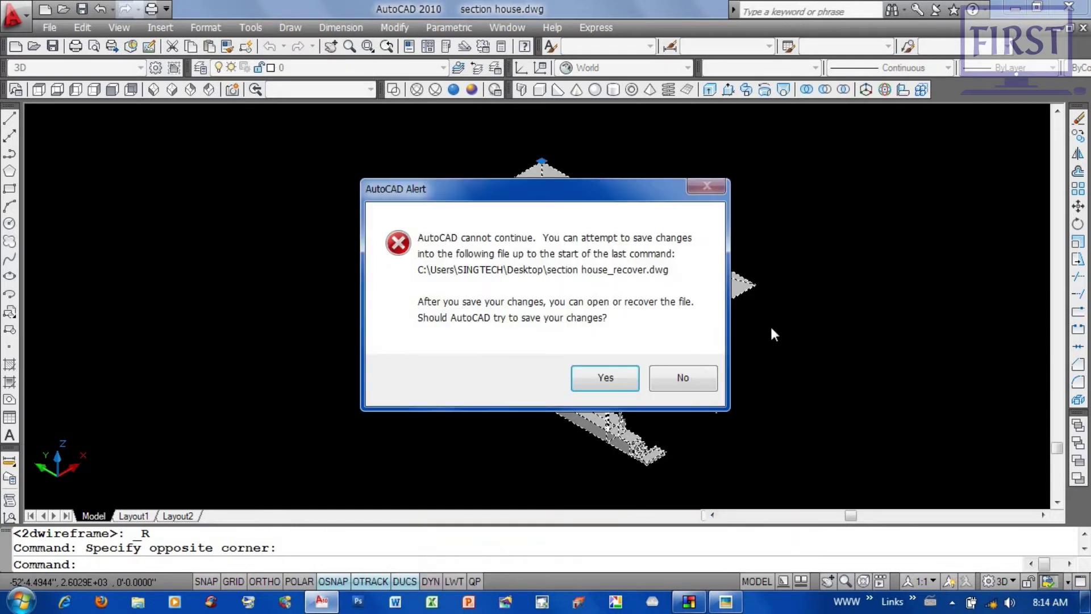
click(695, 377)
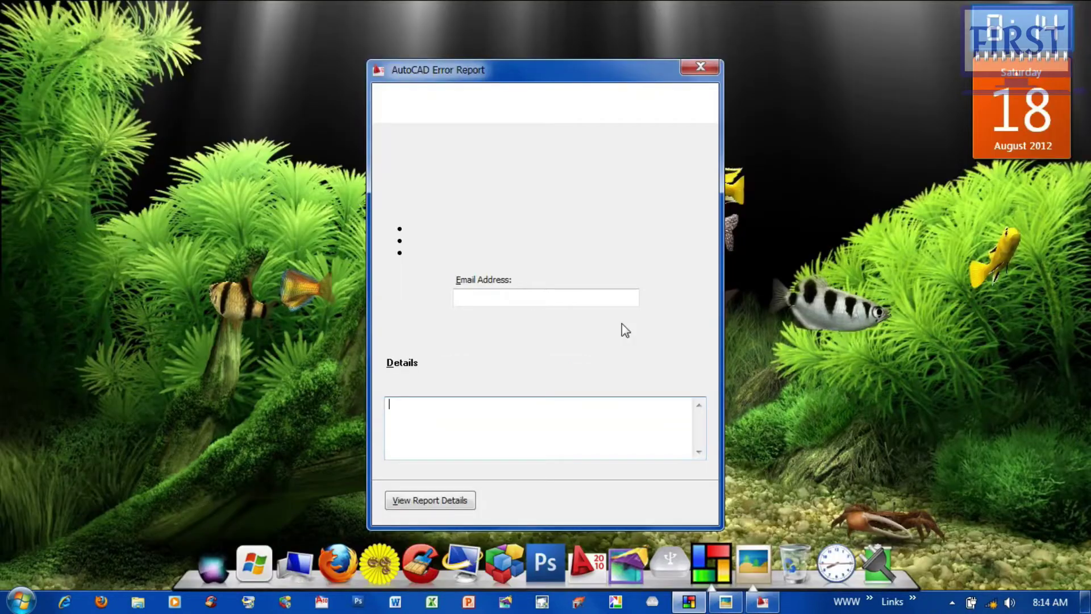
click(709, 73)
Step: Refresh the desktop, relaunch AutoCAD, and start a new drawing with imperial defaults
right_click(723, 216)
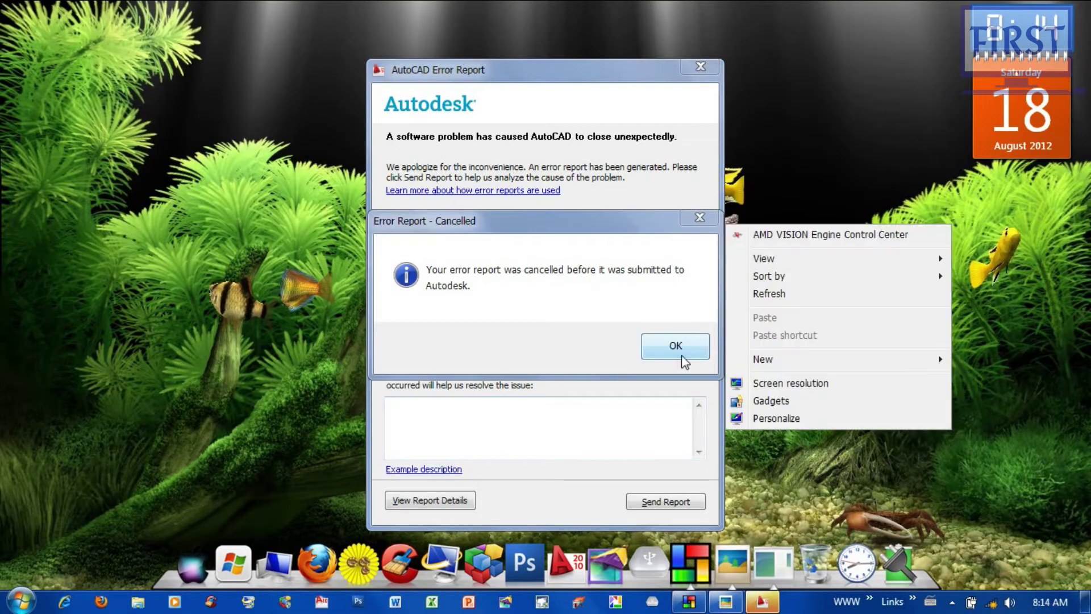
click(679, 349)
right_click(697, 157)
click(744, 230)
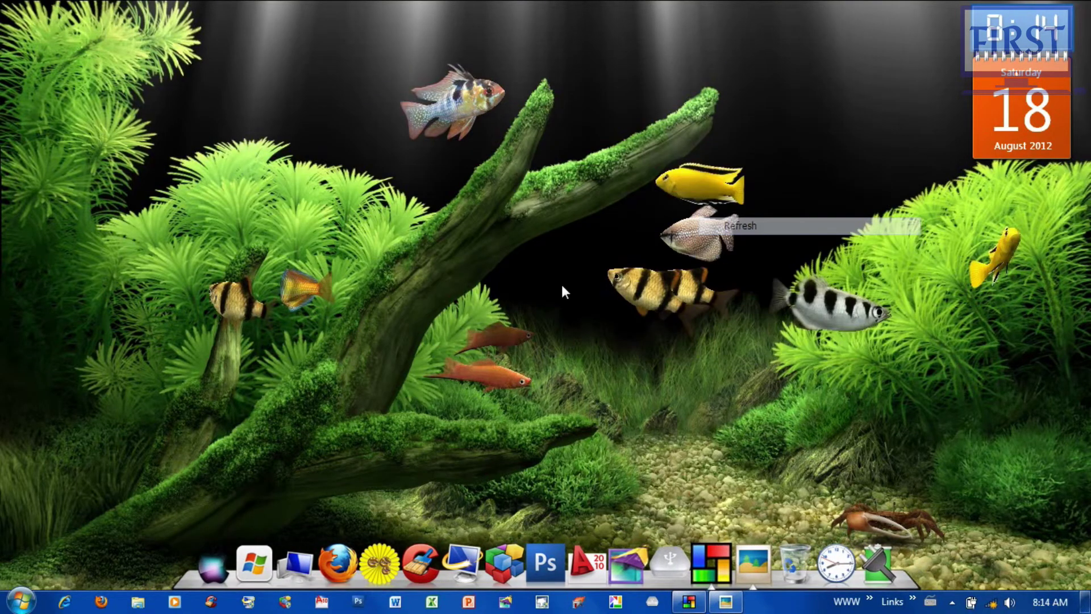
click(329, 602)
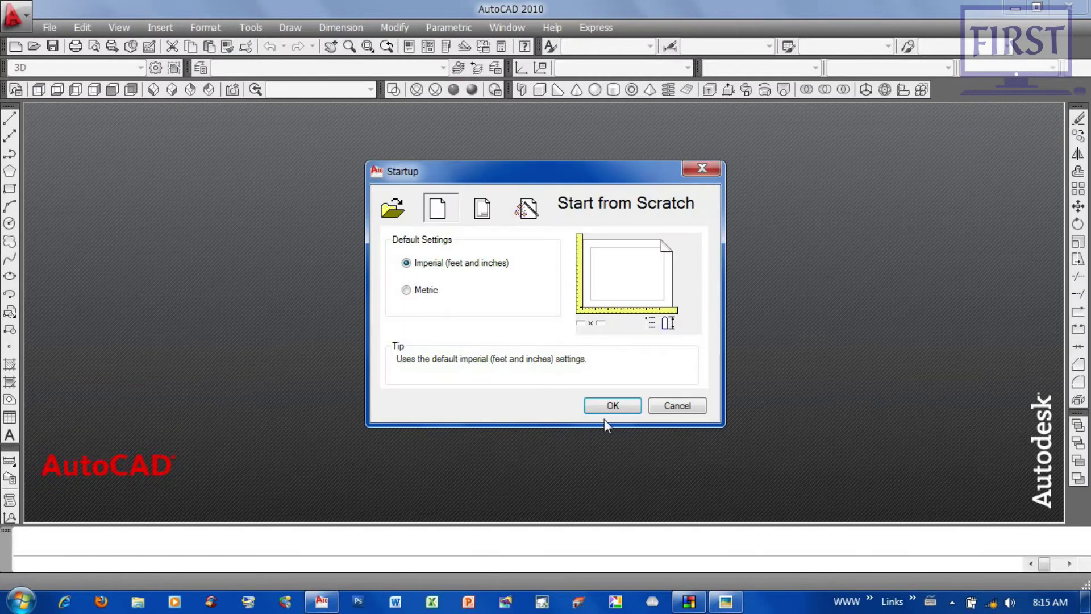
click(612, 407)
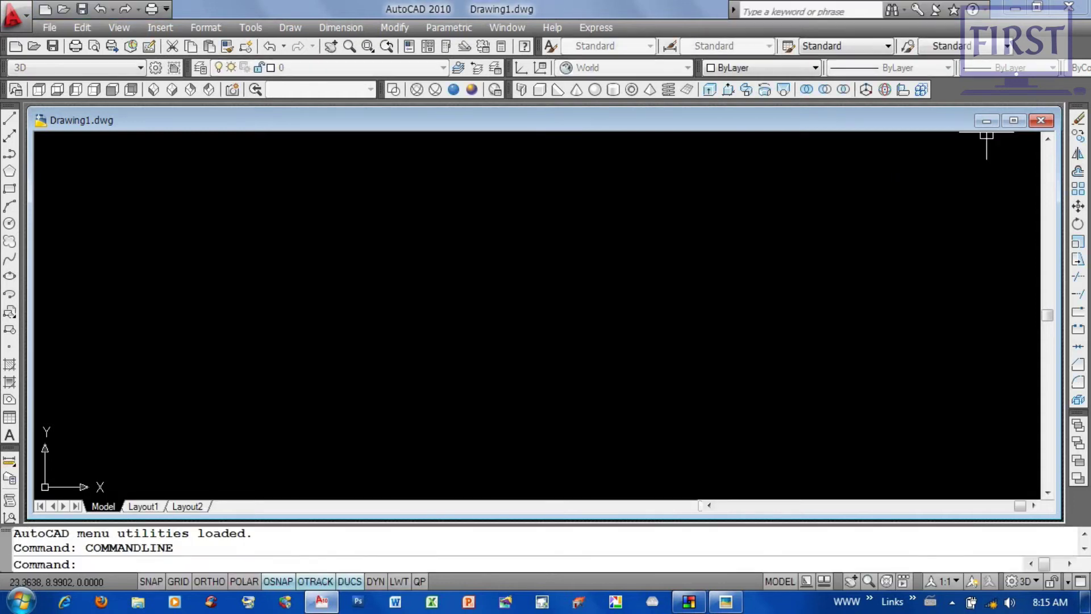
Step: Maximize the empty Drawing1 window so it fills the AutoCAD workspace
drag(306, 244, 482, 331)
drag(742, 245, 1025, 135)
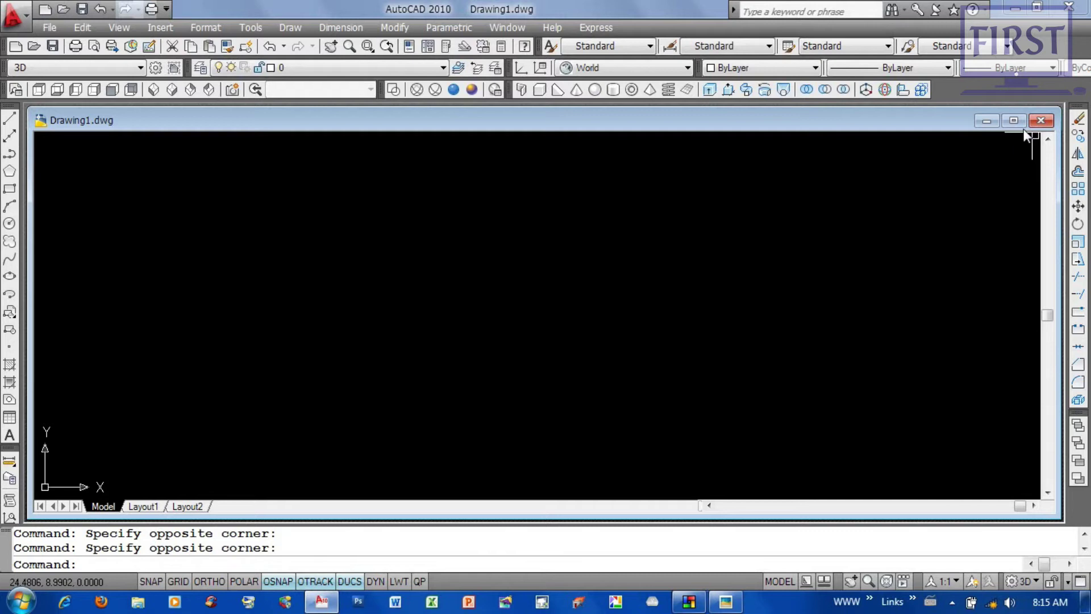
click(1014, 120)
drag(629, 272, 351, 409)
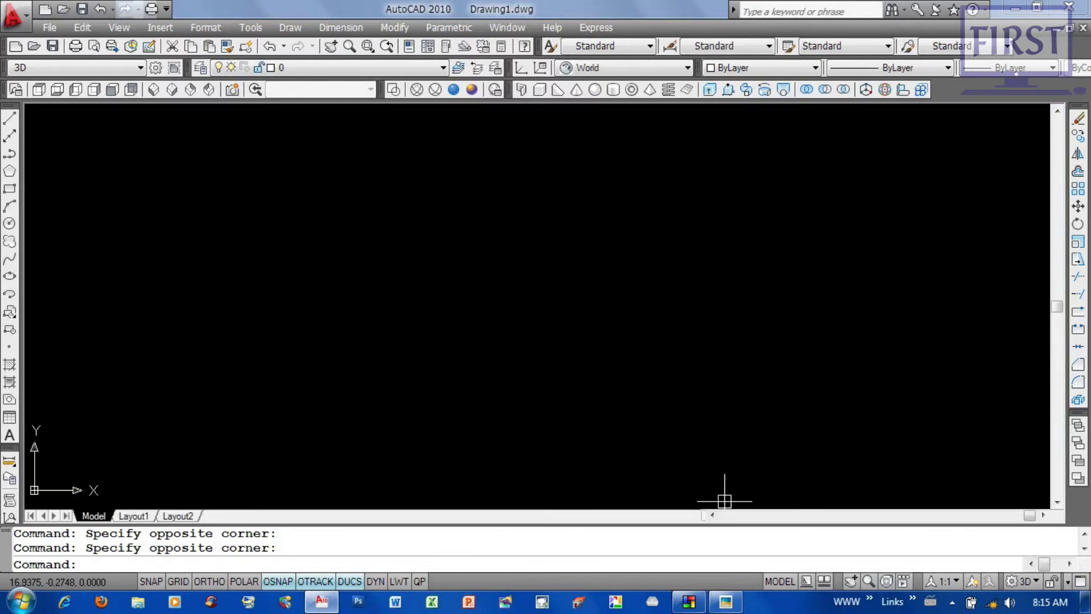
Step: View command.jpg in Picasa, panning and zooming through the command table to the Section (SEC) row
click(727, 603)
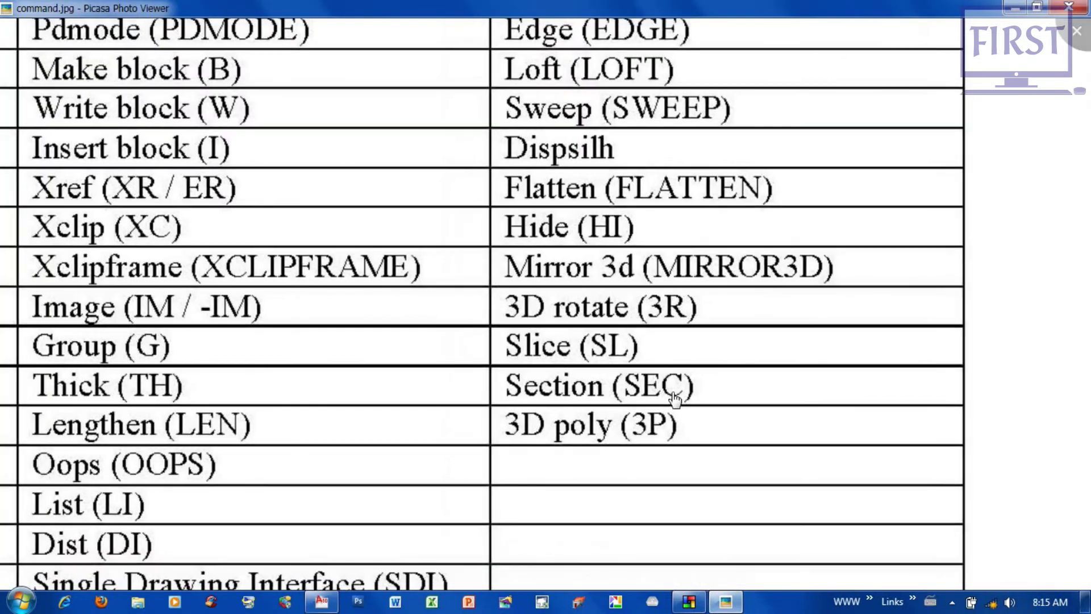
drag(675, 399, 683, 395)
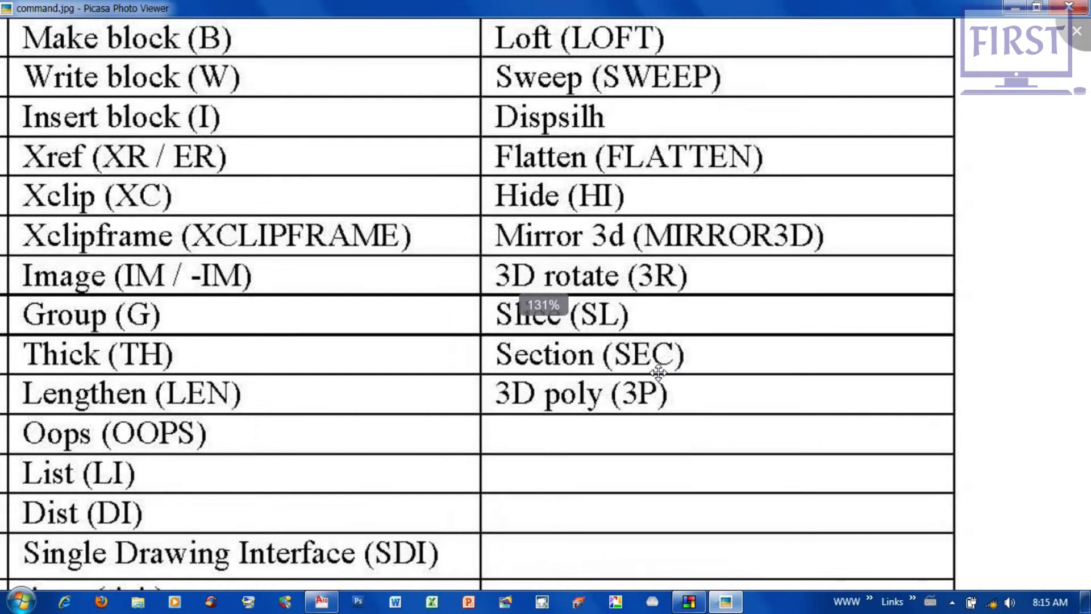
drag(683, 395, 682, 370)
drag(681, 408, 717, 593)
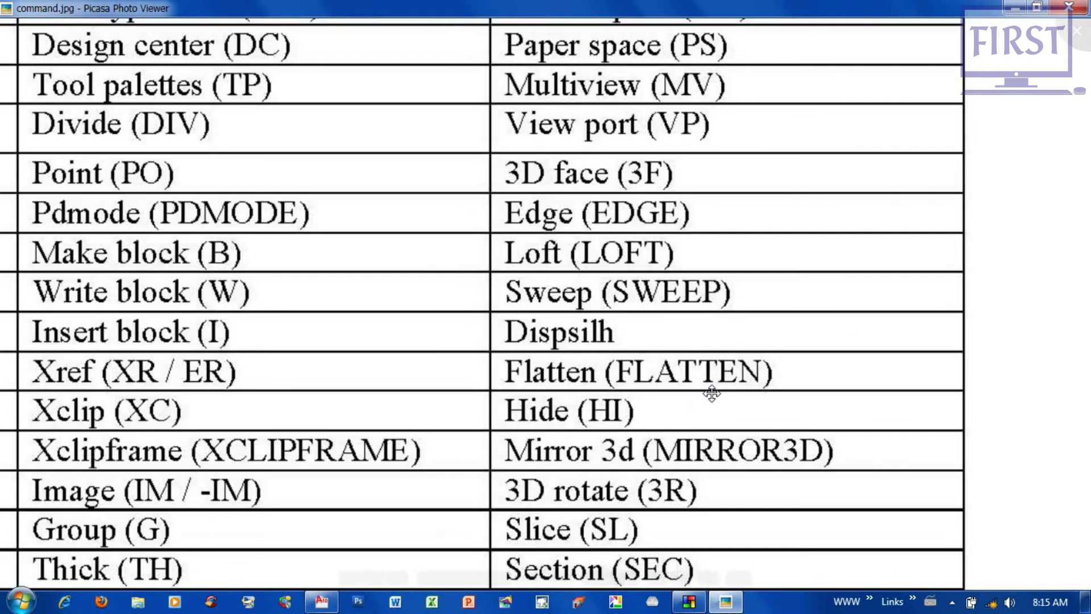
drag(694, 285, 699, 390)
scroll(664, 299, up, 3)
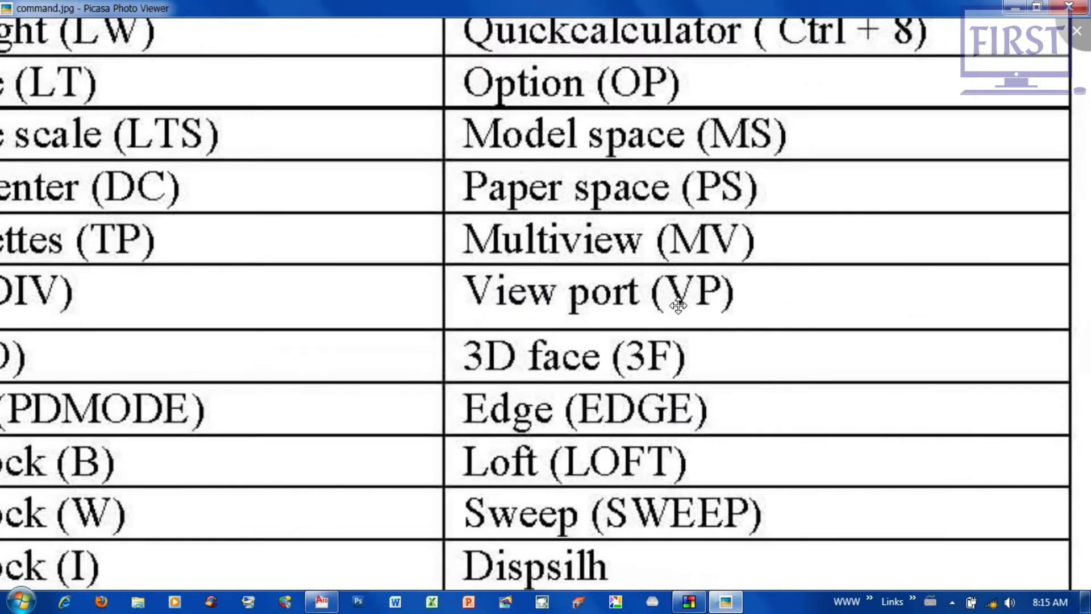
scroll(678, 306, down, 3)
Step: Close the image viewer and reopen the recent 'training 3D' drawing from the File menu
key(Escape)
click(49, 27)
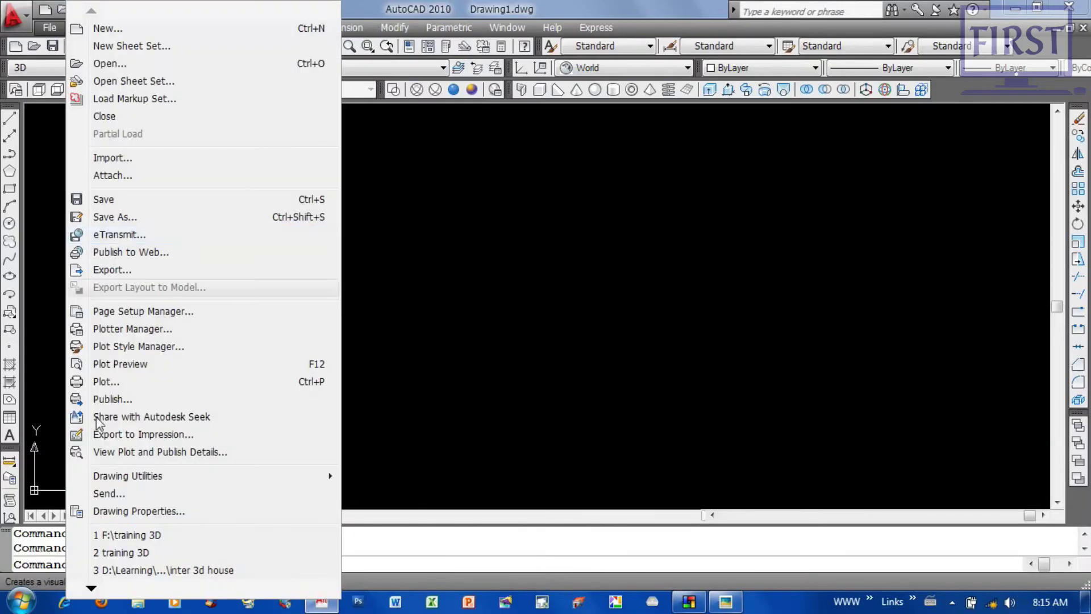
click(158, 551)
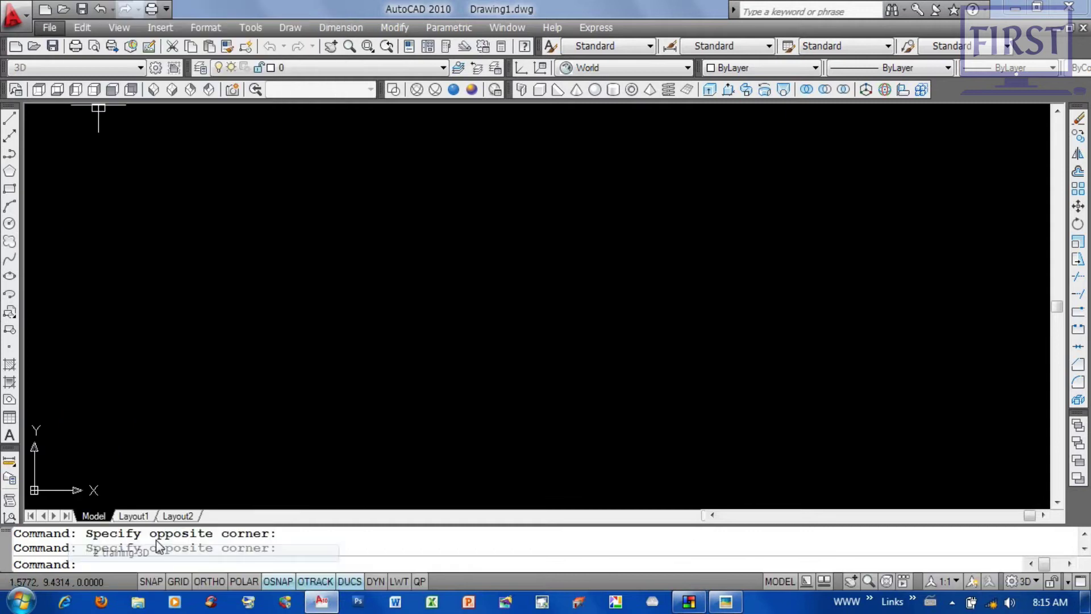
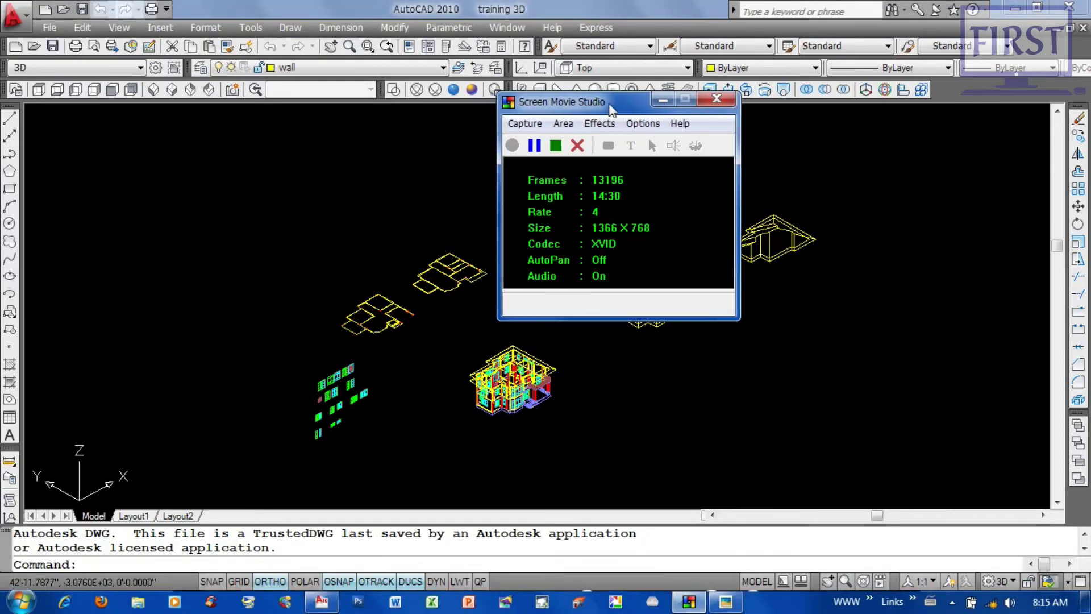
Step: Move the Screen Movie Studio recorder aside and minimize it, leaving the AutoCAD house drawing clear
drag(599, 110, 650, 133)
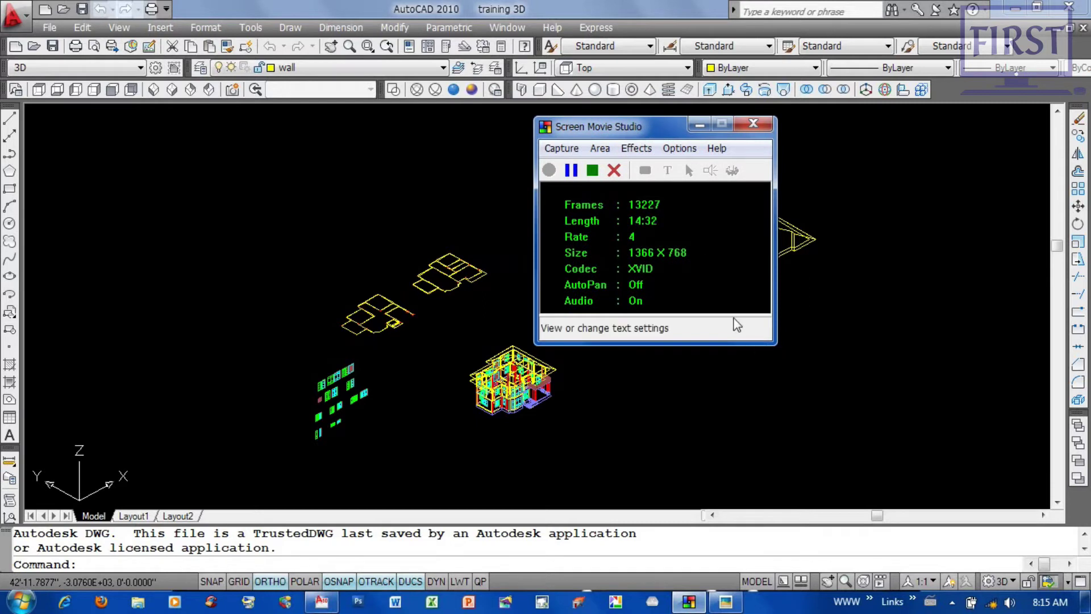
click(699, 124)
middle_drag(709, 341, 688, 338)
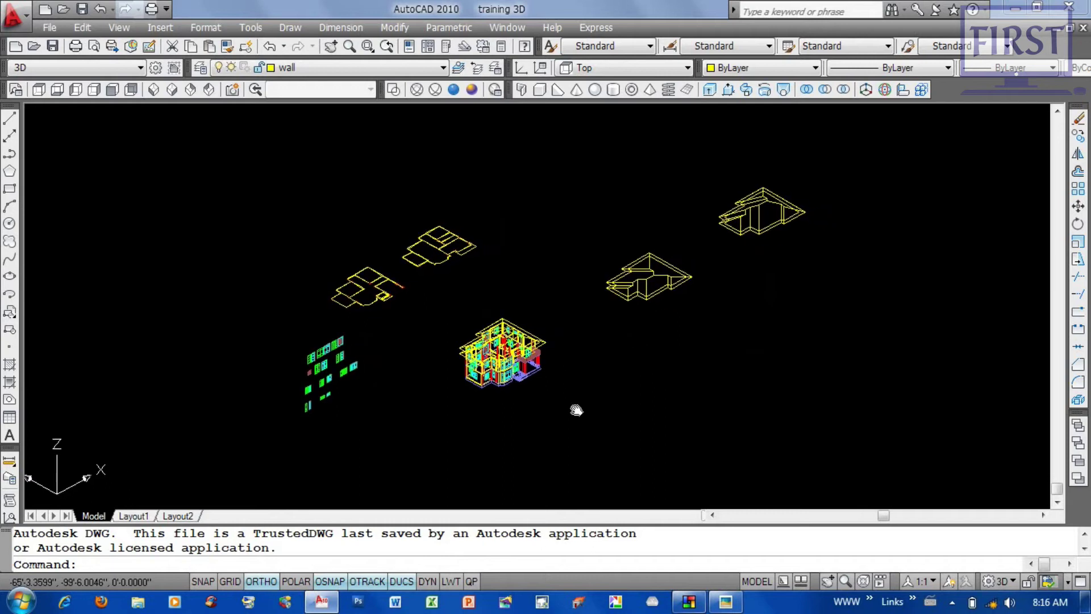
scroll(660, 426, up, 2)
Step: Crossing-select the loose roof outlines and erase them
mouse_move(646, 384)
middle_down()
mouse_move(664, 392)
mouse_move(656, 356)
mouse_move(516, 394)
middle_up()
click(922, 155)
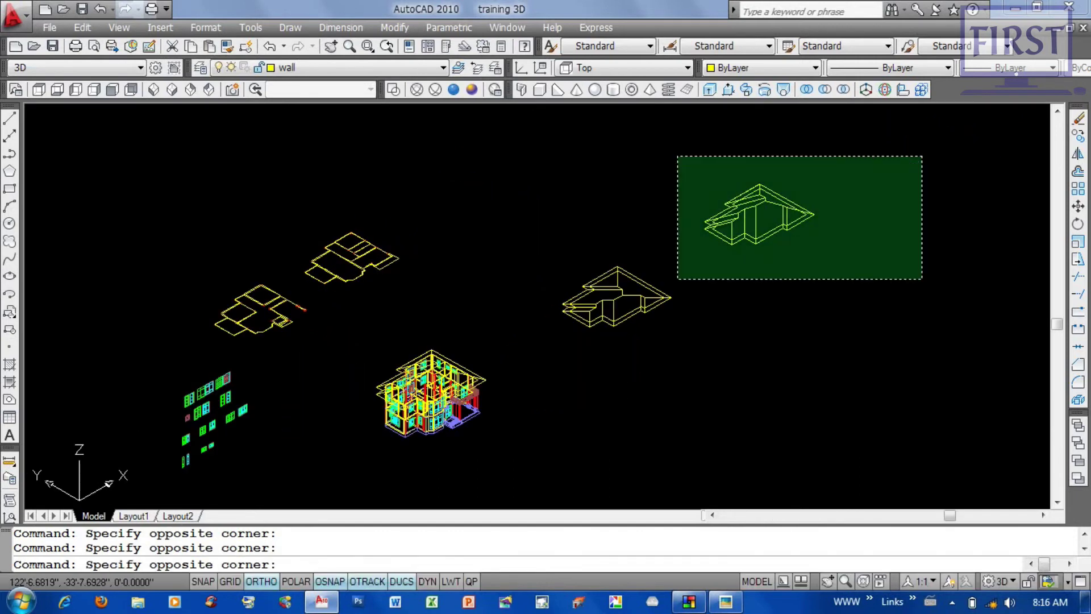
click(677, 278)
text(e)
key(Return)
Step: Crossing-select the two floor plans and window blocks and erase them
middle_drag(407, 186, 666, 180)
click(666, 180)
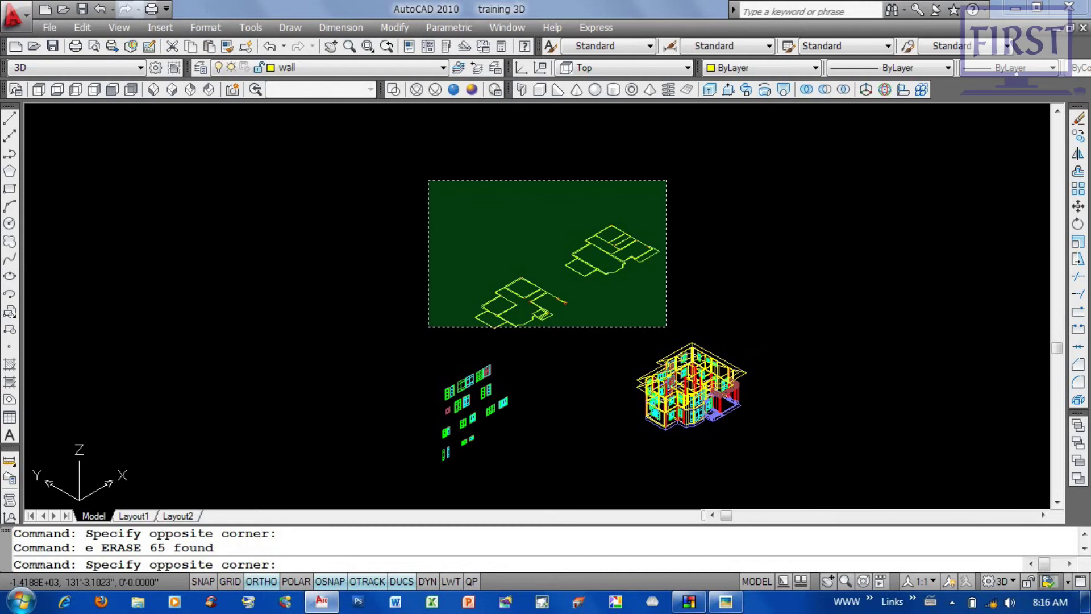
click(428, 327)
text(e)
key(Return)
Step: Recentre the remaining 3D house and regenerate the display with RE
middle_drag(580, 365, 628, 270)
middle_drag(732, 377, 603, 410)
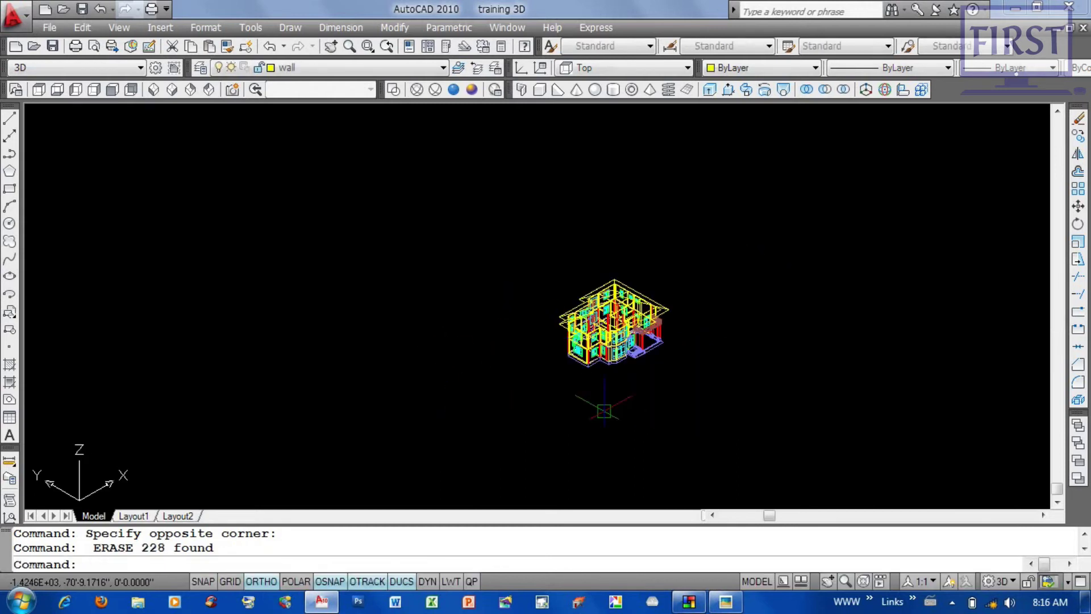
text(re)
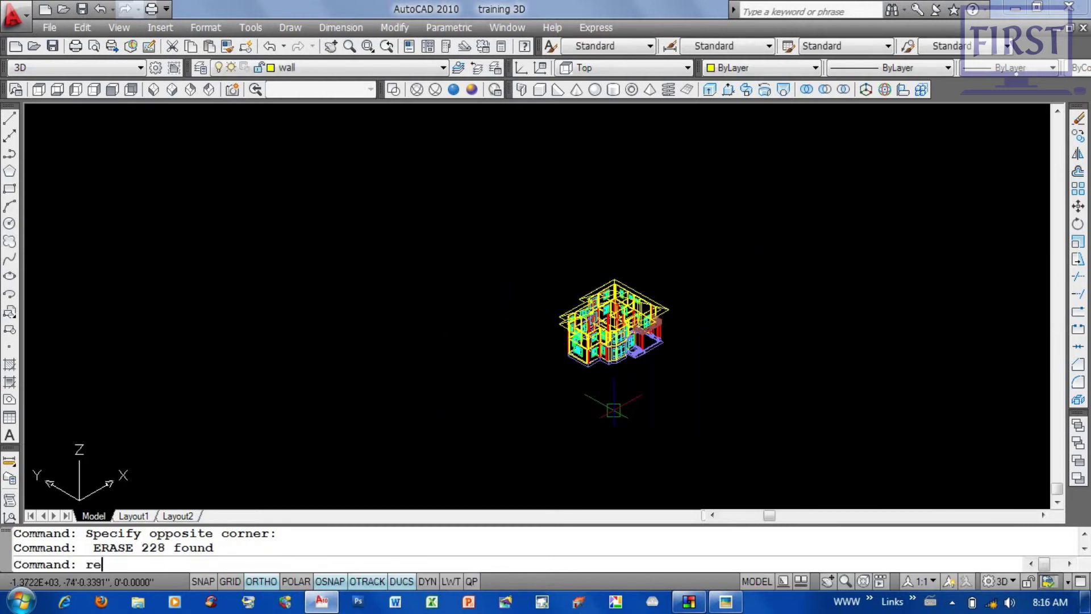
key(Return)
key(Return)
scroll(624, 390, up, 1)
scroll(659, 403, up, 2)
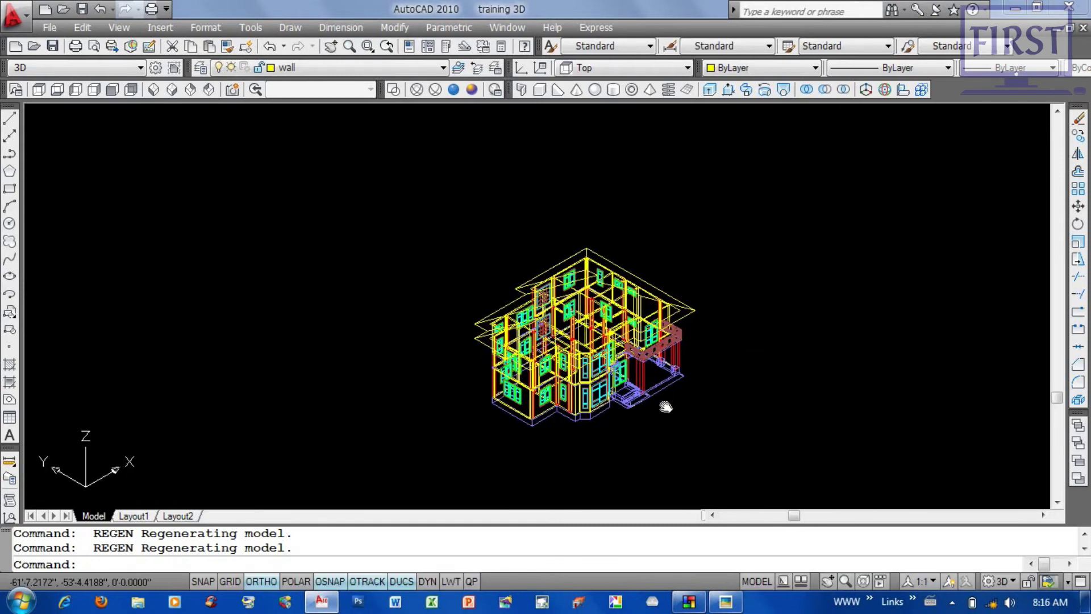
middle_drag(665, 405, 647, 398)
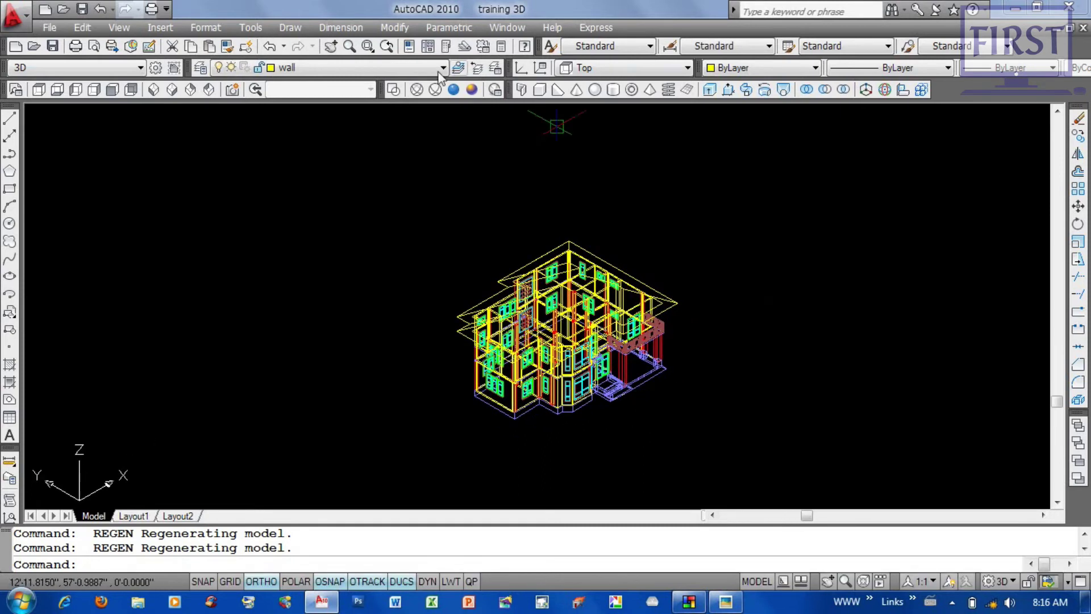
Step: Try a visual style, window-select the whole house and orbit it slightly
click(454, 90)
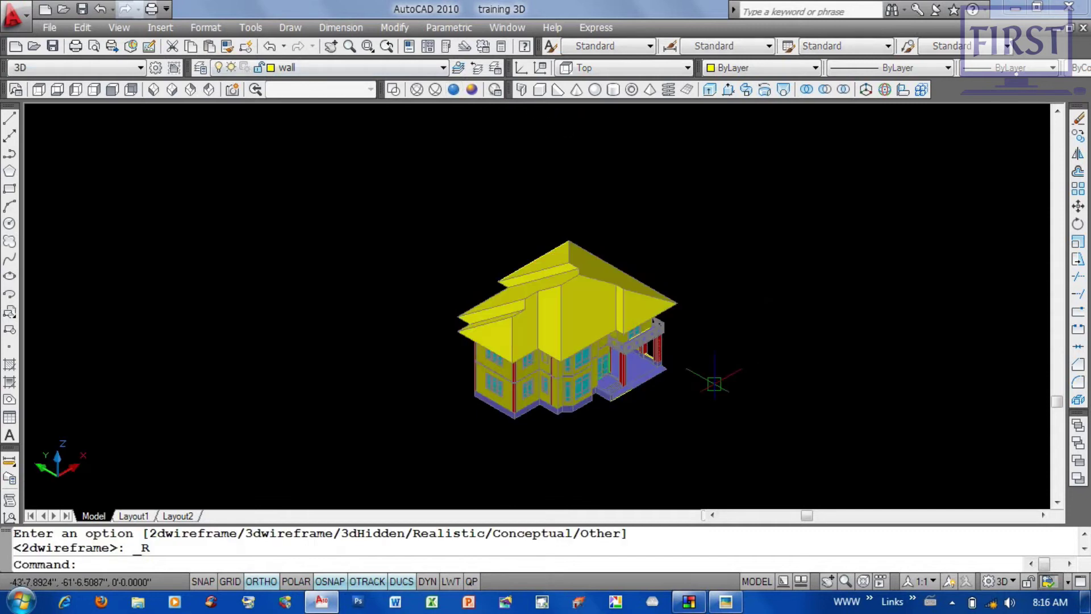
click(737, 458)
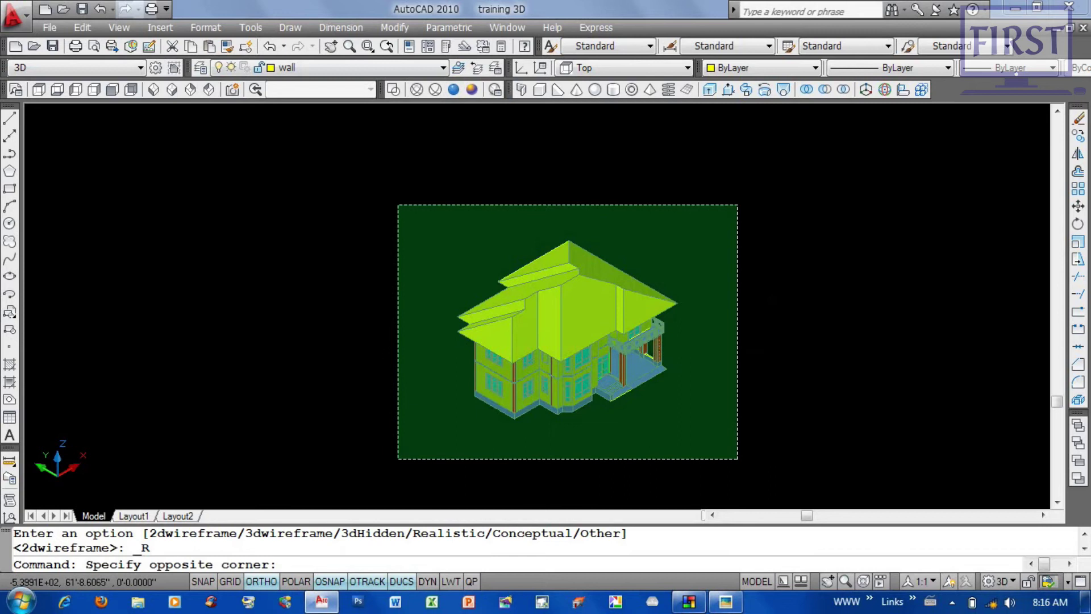
click(398, 204)
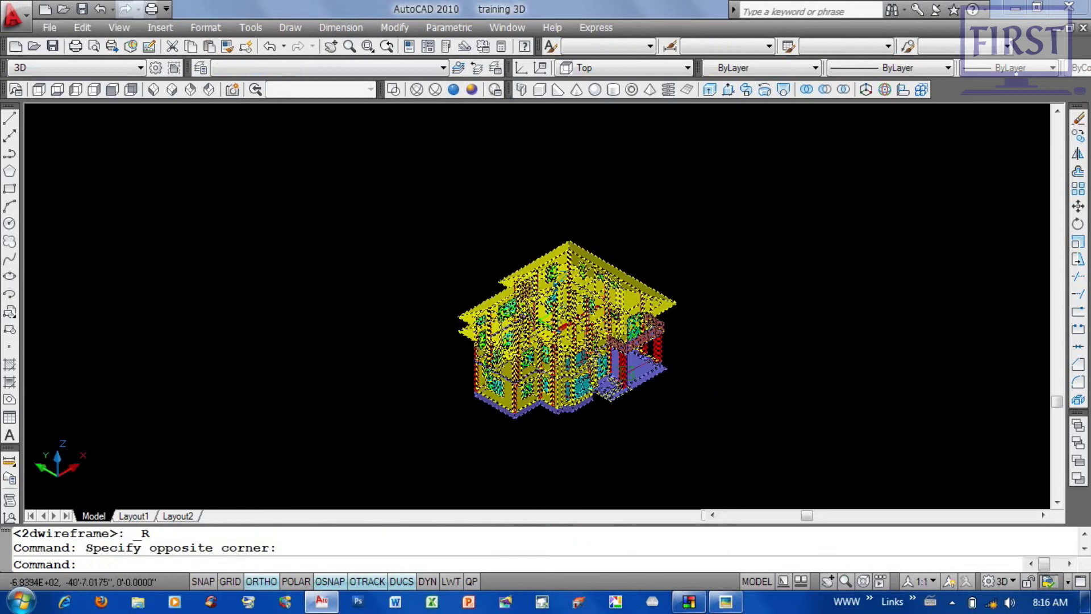
mouse_move(636, 370)
shift+middle_down()
mouse_move(599, 354)
mouse_move(496, 344)
mouse_move(478, 318)
mouse_move(555, 353)
shift+middle_up()
Step: Show the house in SW Isometric view with the Realistic visual style
click(153, 89)
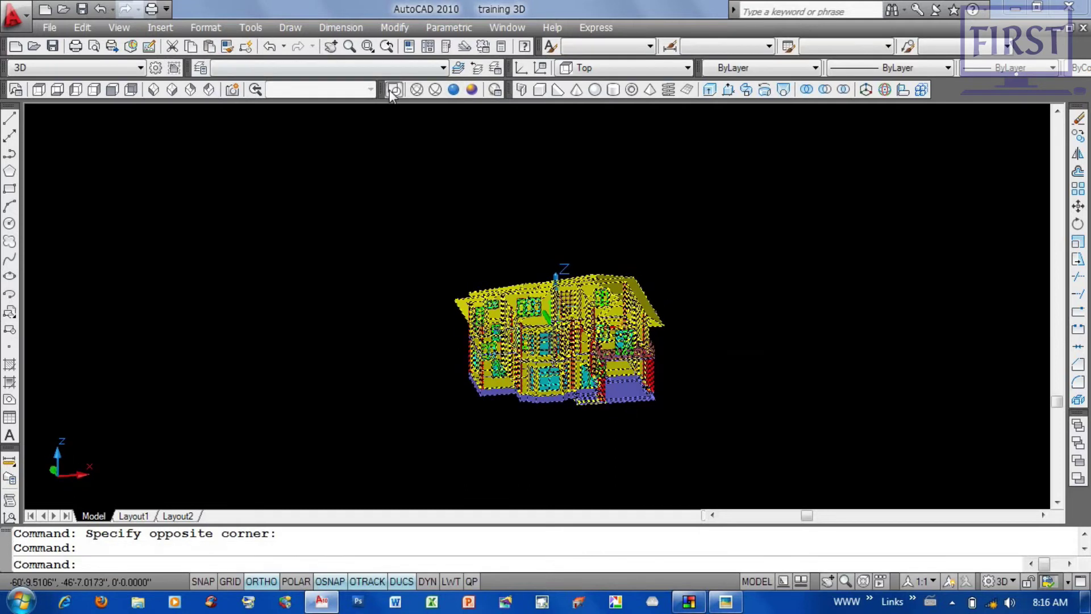
click(154, 91)
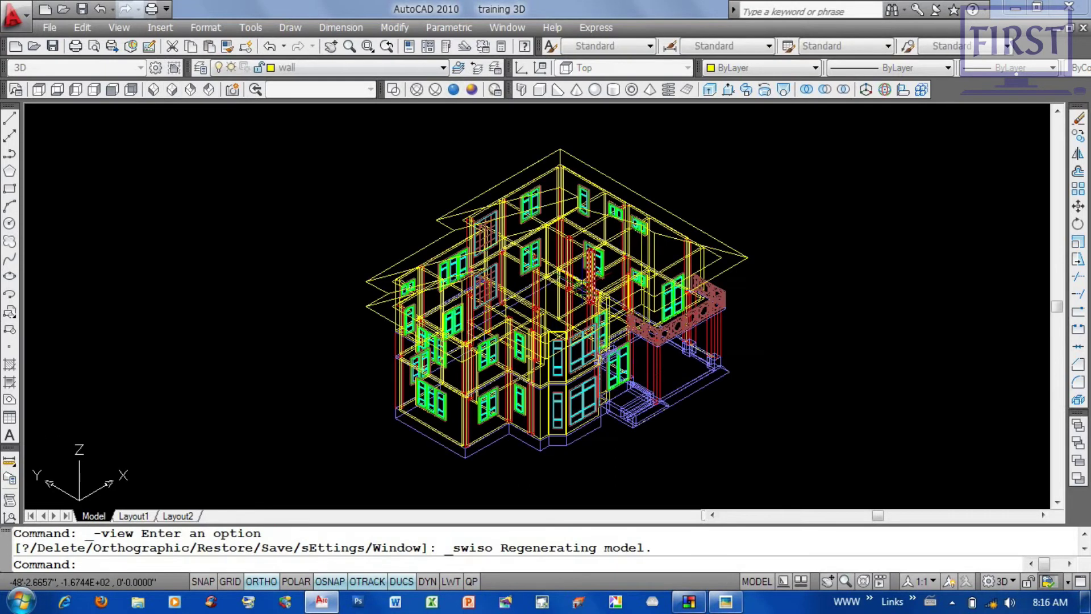
click(454, 89)
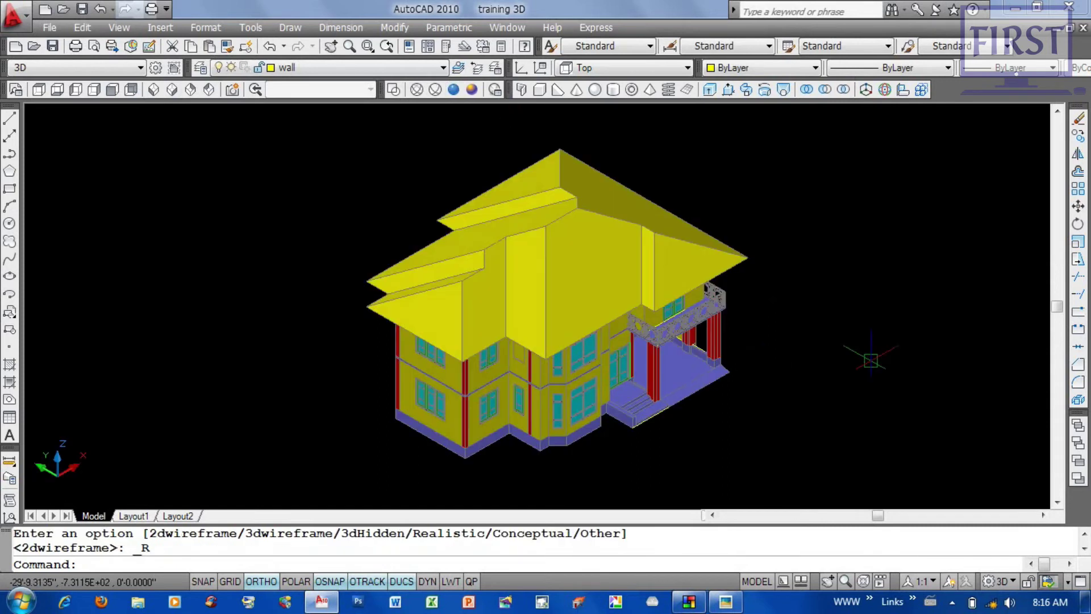
text(vp)
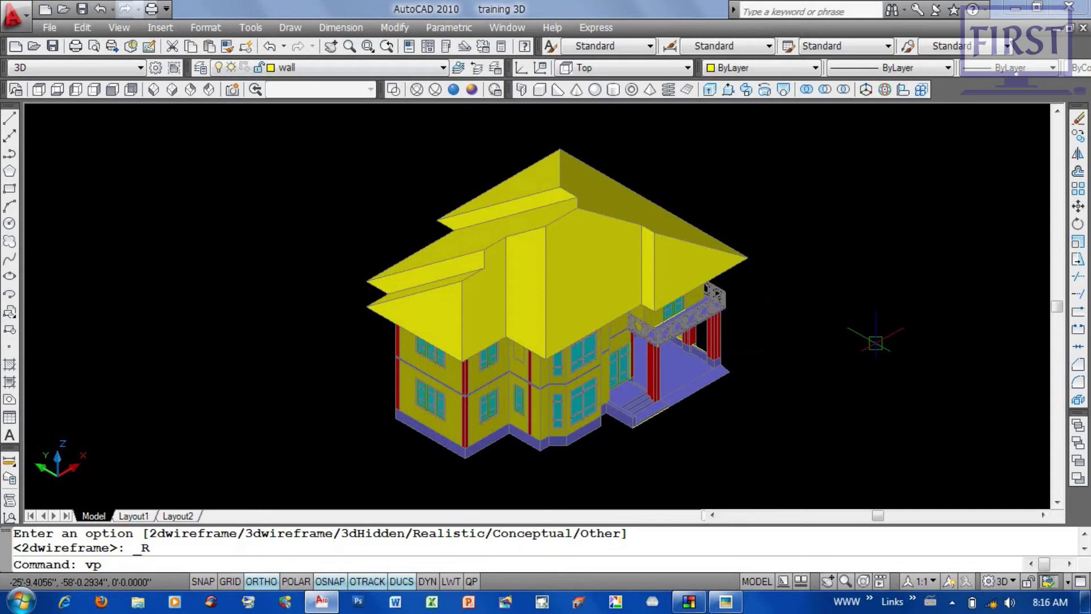
Step: In Viewpoint Presets, use absolute-to-WCS angles with X axis 270° and XY plane 10°
key(Return)
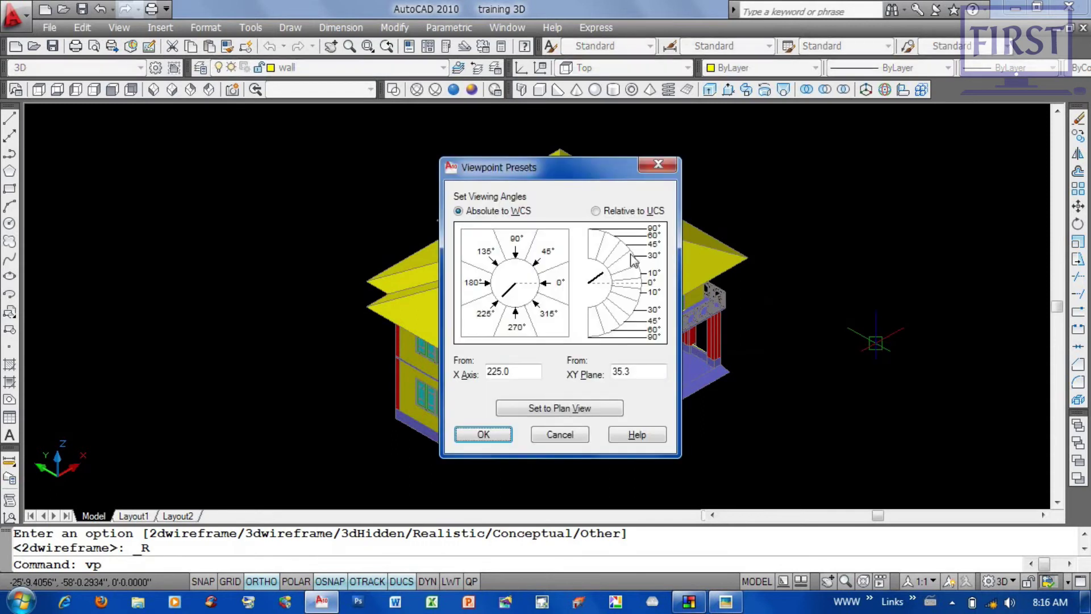
drag(557, 165, 881, 126)
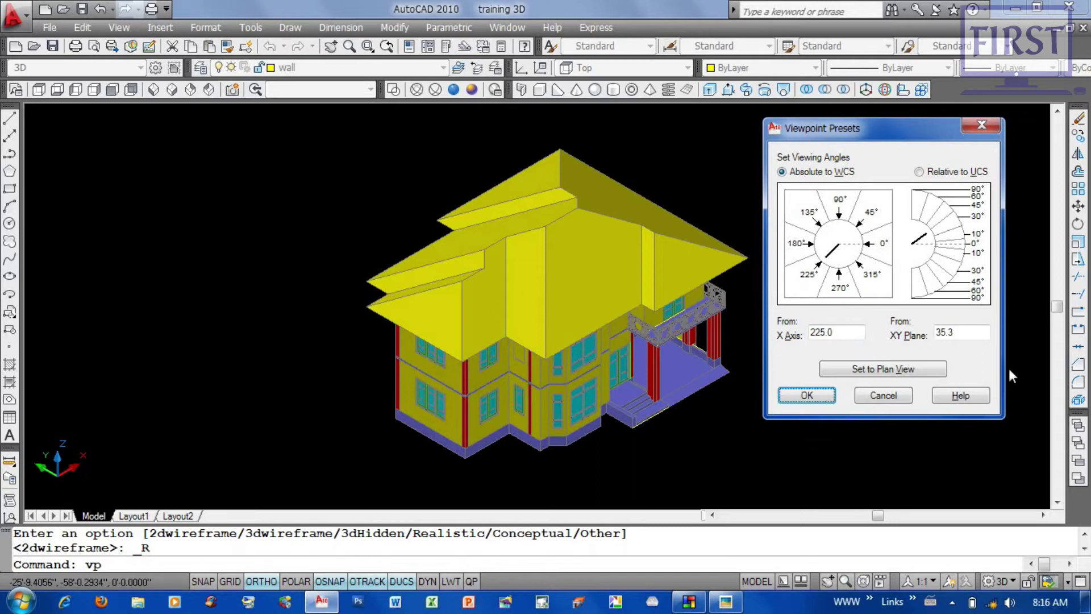
drag(881, 133, 887, 136)
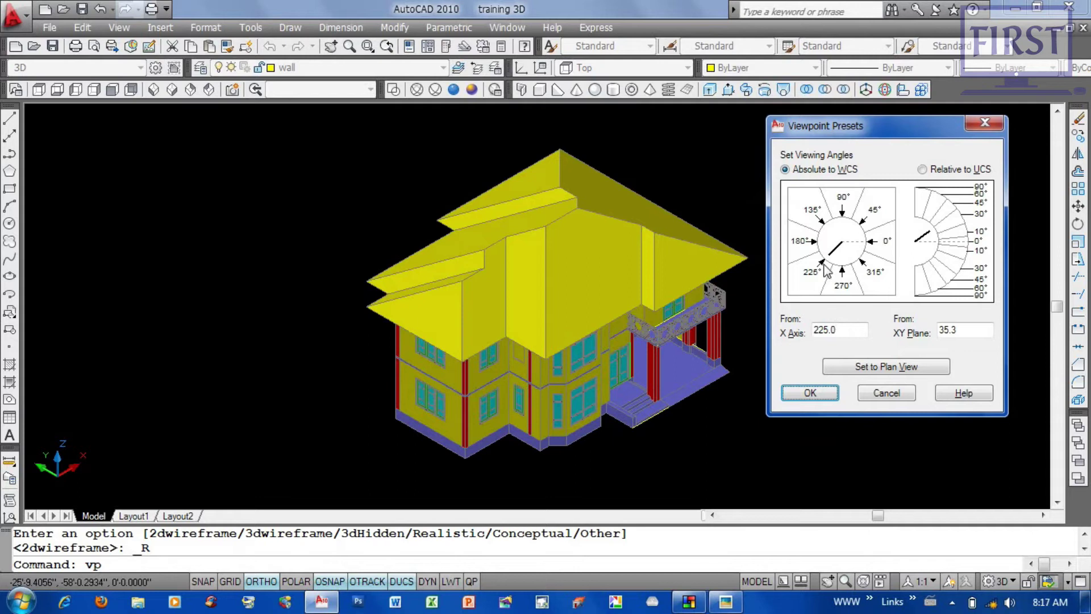
click(845, 175)
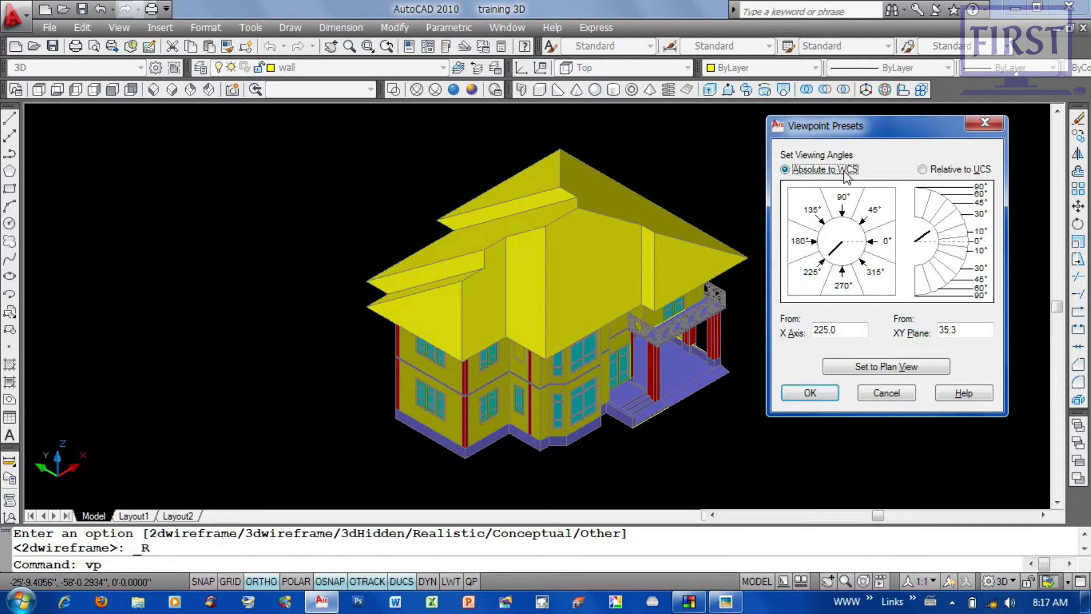
click(828, 266)
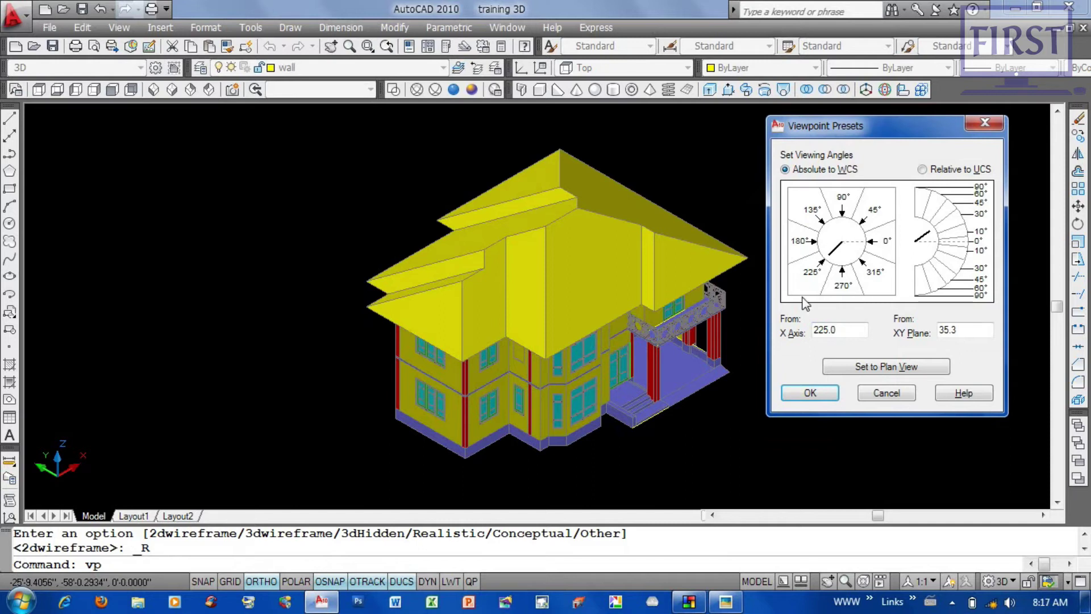
click(844, 279)
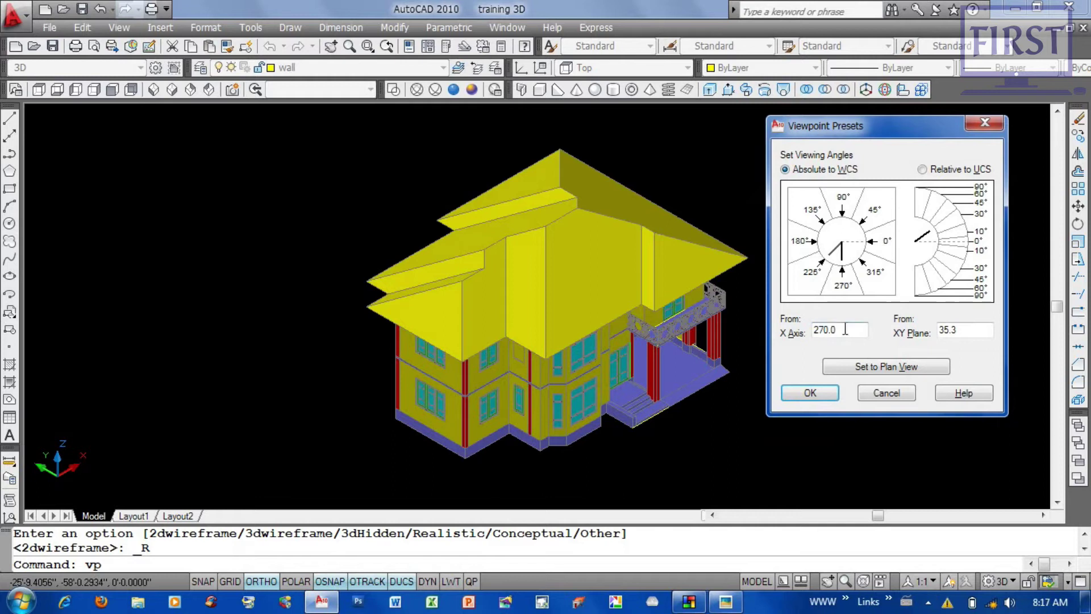
drag(916, 125, 918, 127)
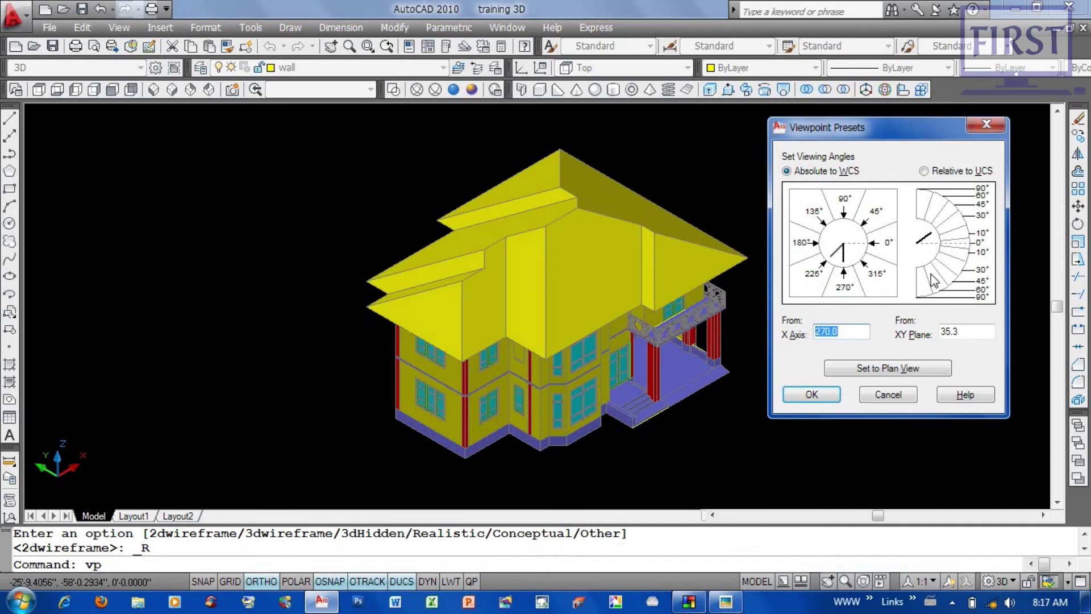
double_click(976, 331)
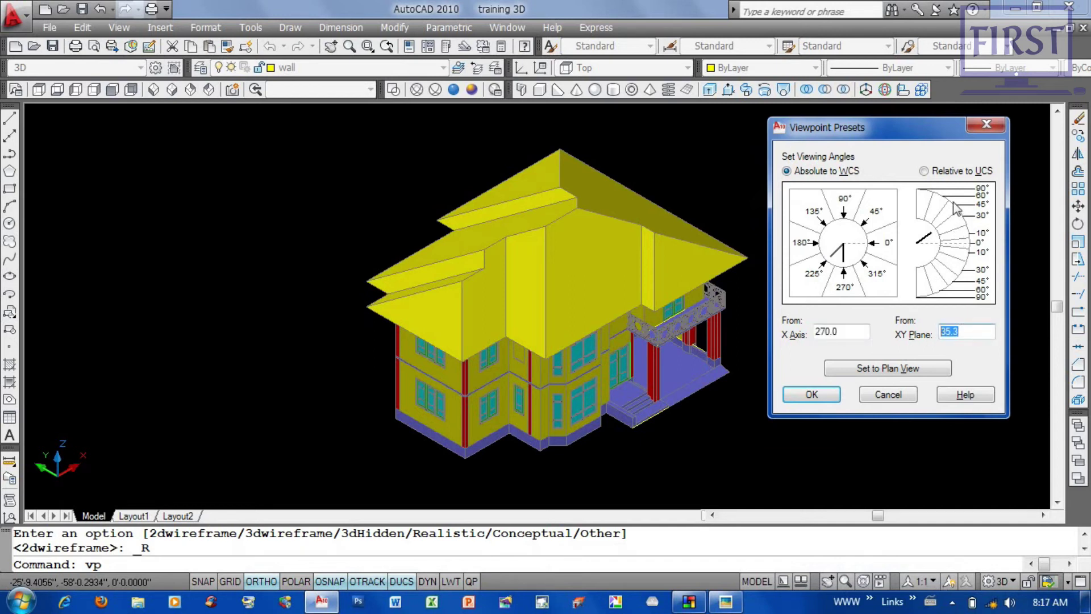
key(Home)
double_click(964, 331)
text(10)
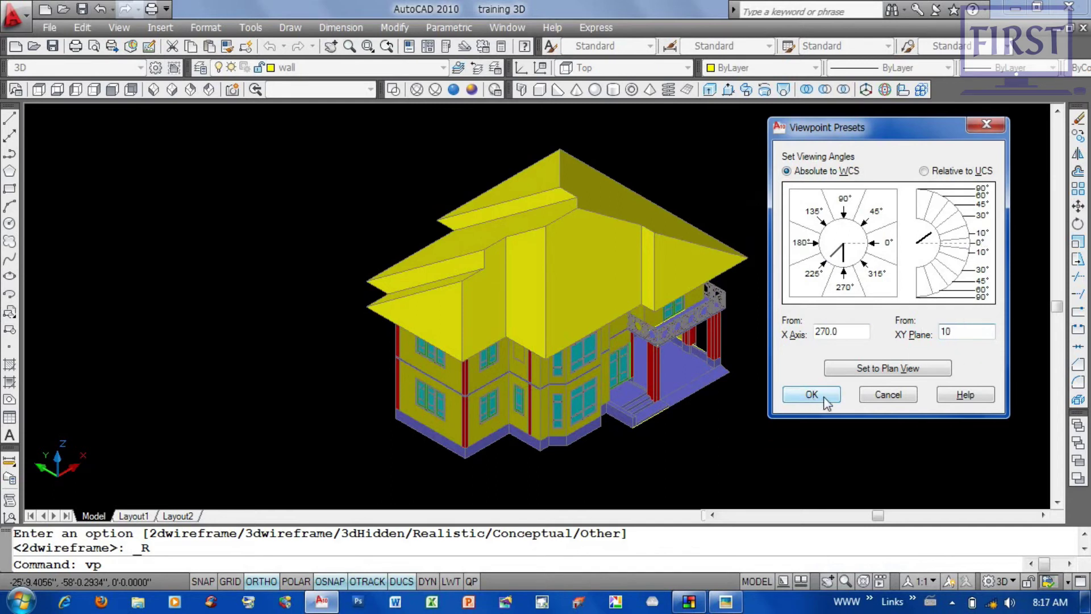
click(824, 396)
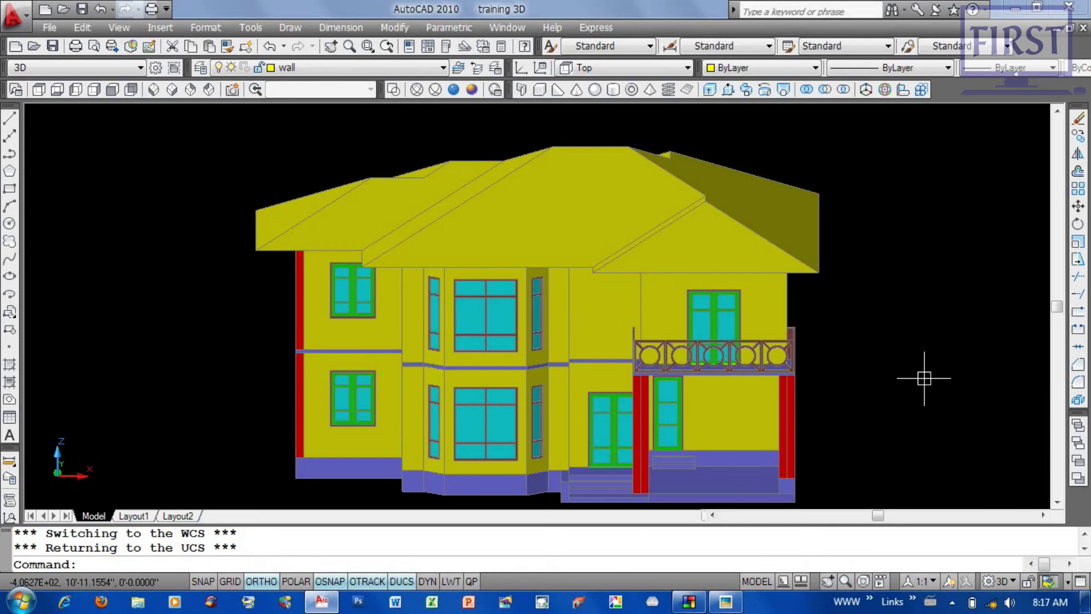
Step: Set the viewpoint to 315° from the X axis and 30° above the XY plane
text(v)
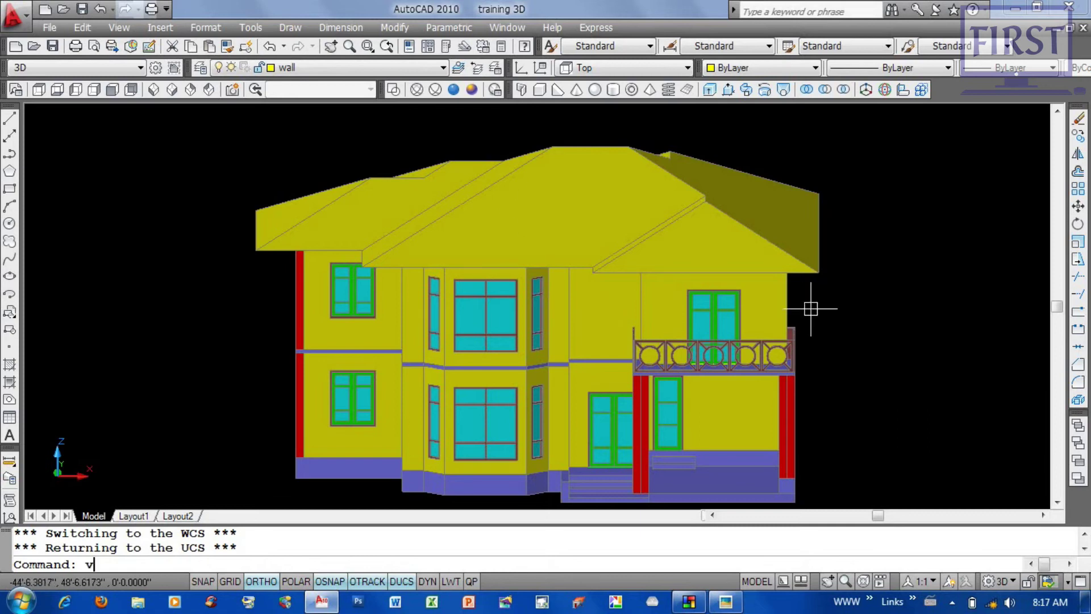
text(p)
key(Return)
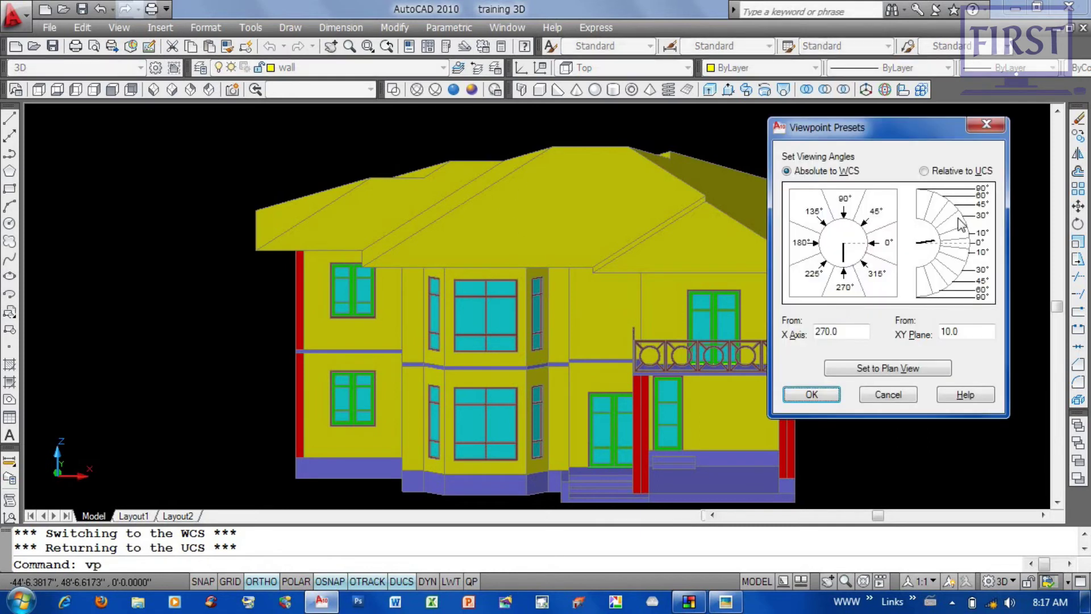
click(958, 340)
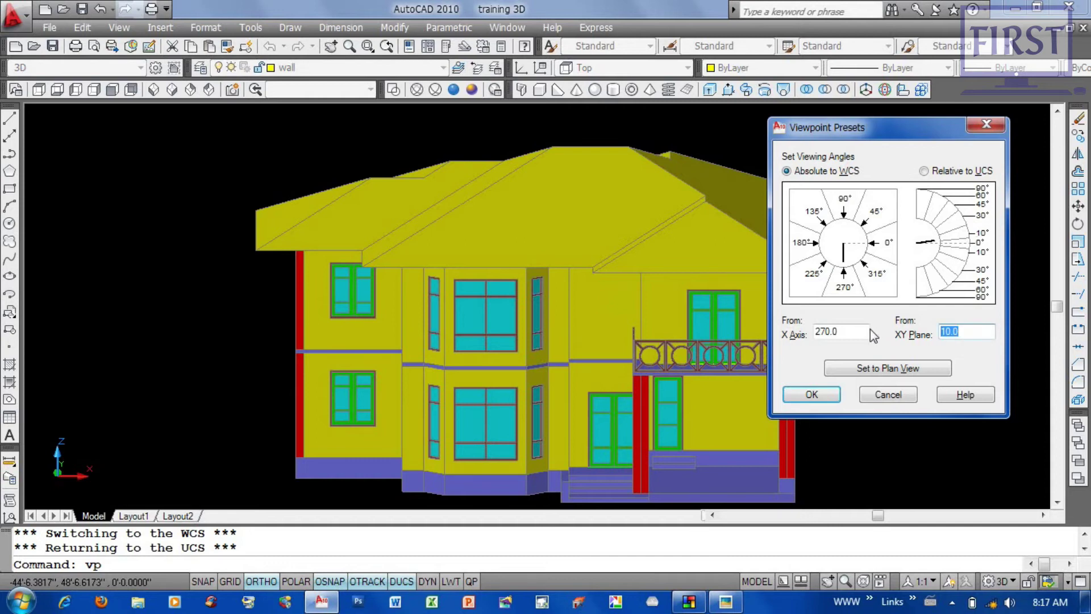
text(30)
click(867, 267)
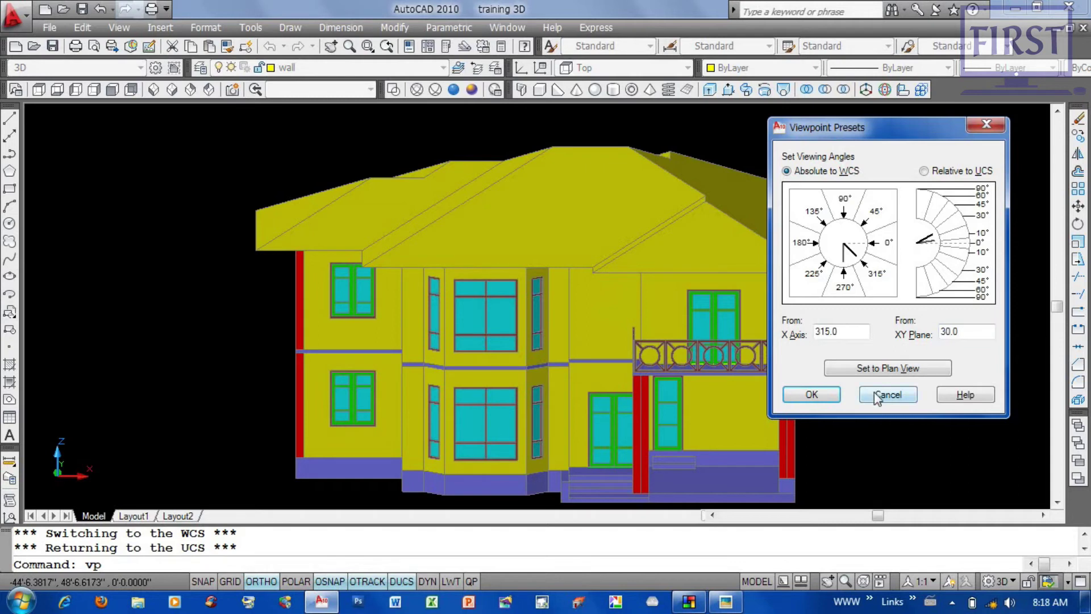
click(812, 394)
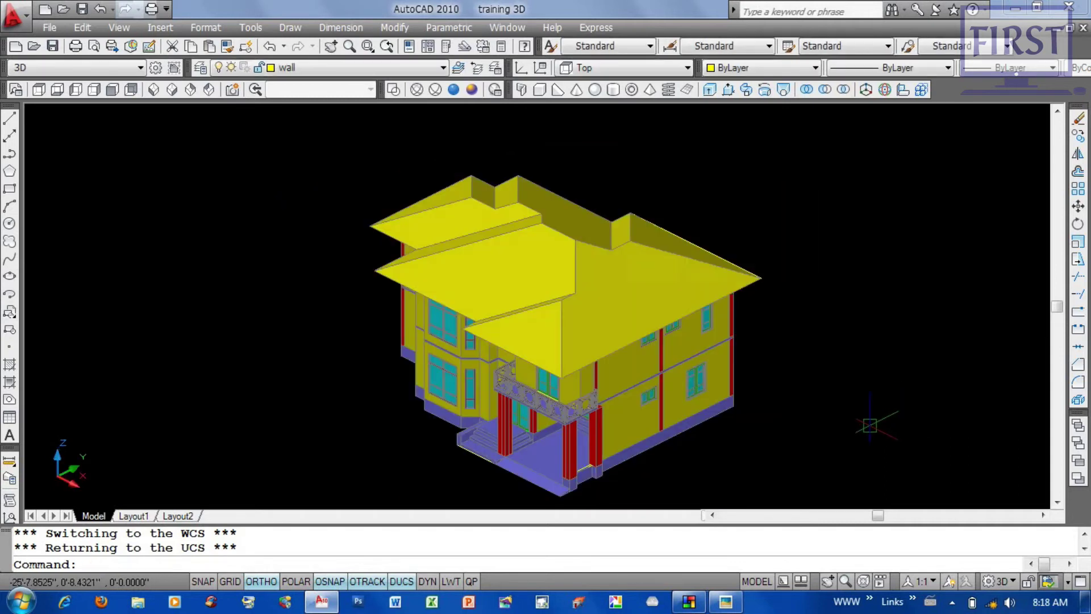
Step: Lower the viewpoint elevation to 20° above the XY plane
text(vp)
key(Return)
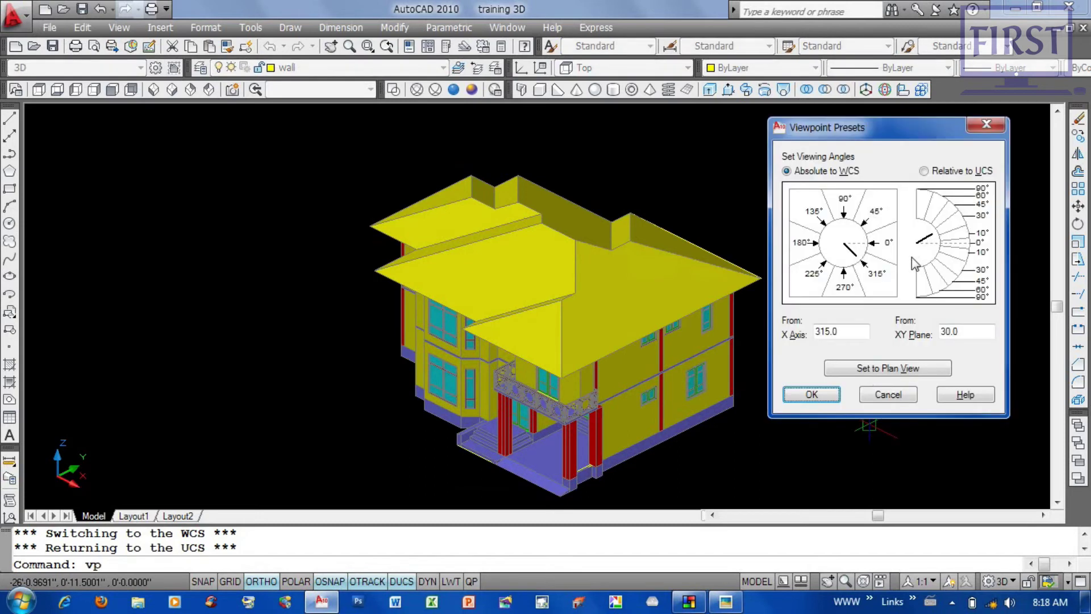
double_click(954, 332)
text(20)
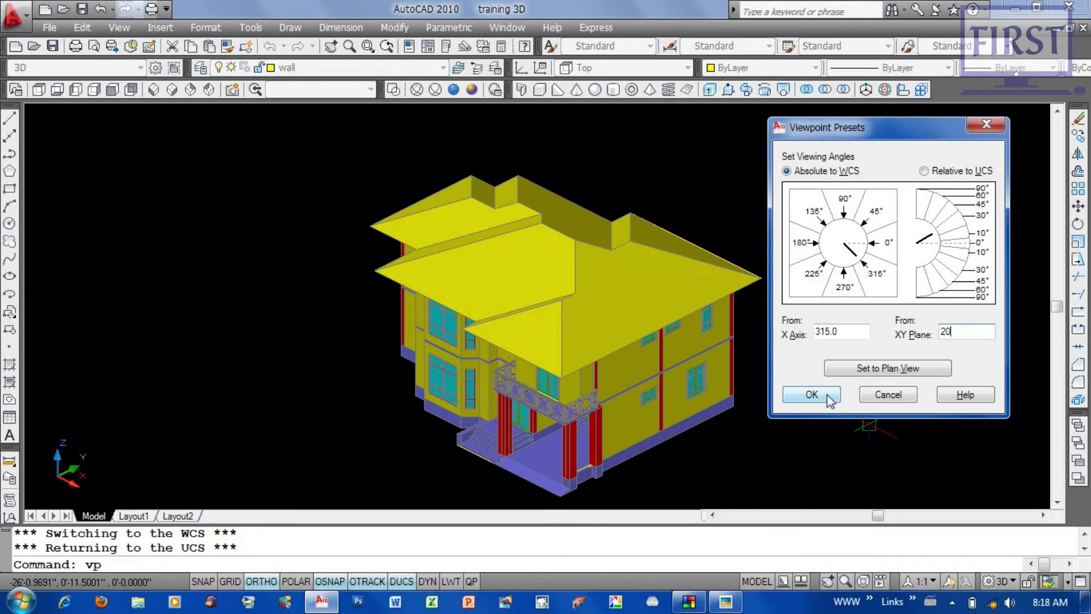
click(831, 400)
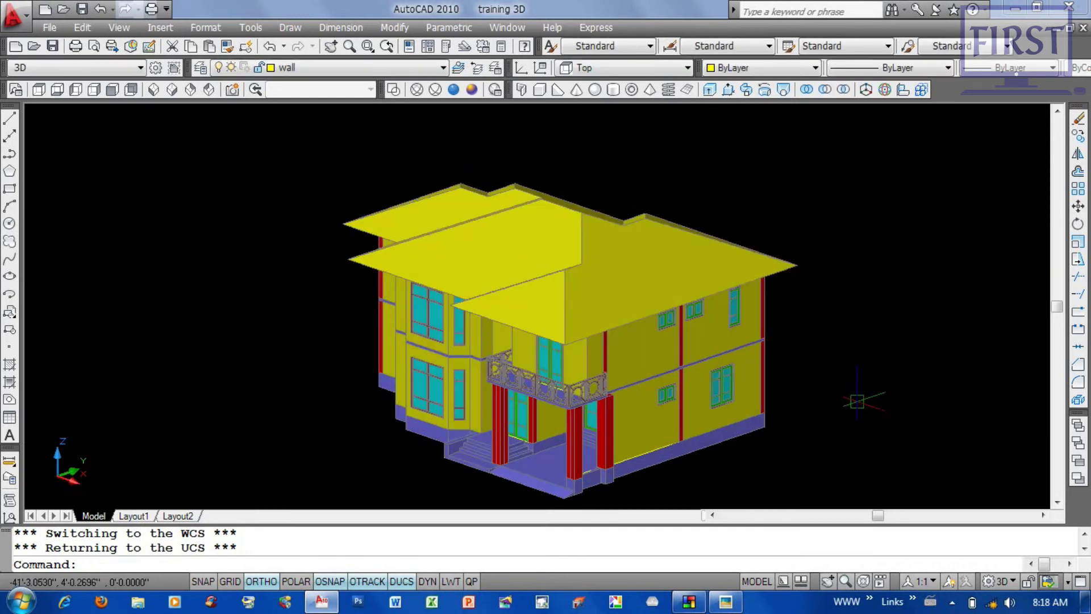
Step: Set the viewpoint direction to 45° from the X axis
text(vp)
key(Return)
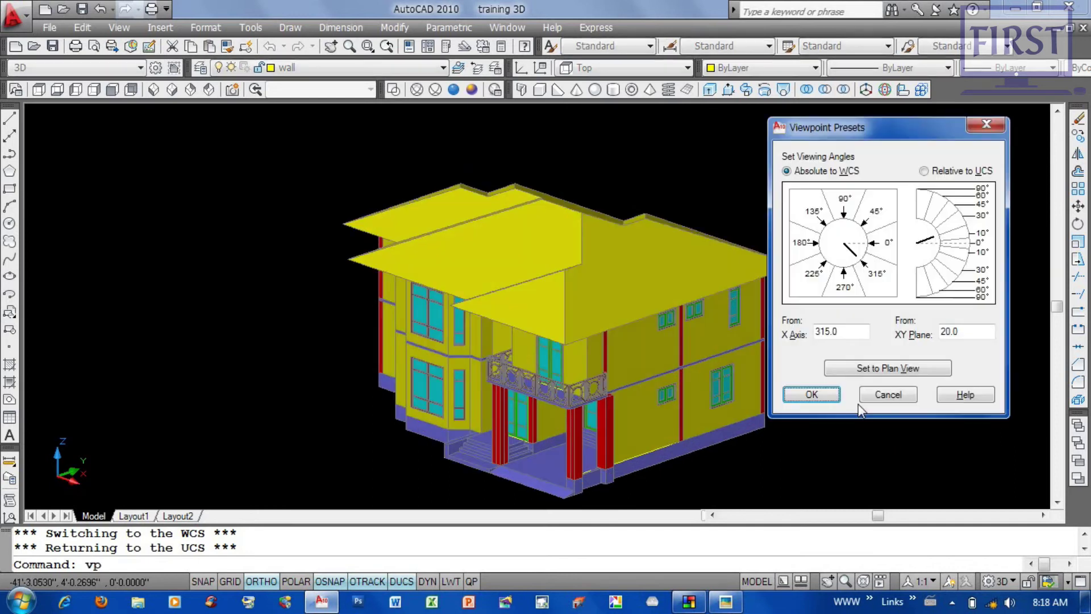
click(864, 224)
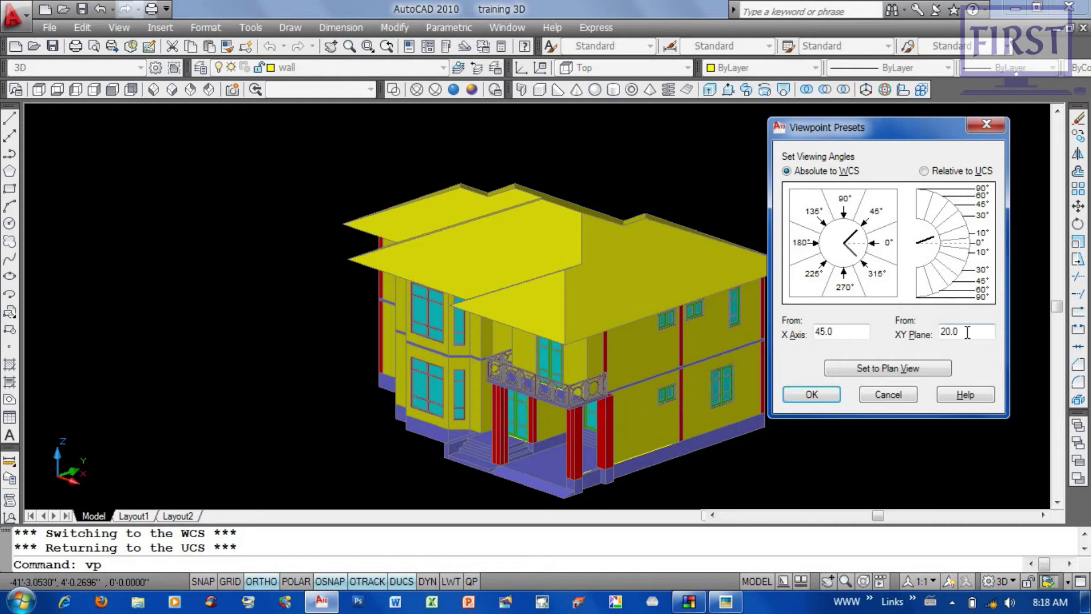
click(808, 394)
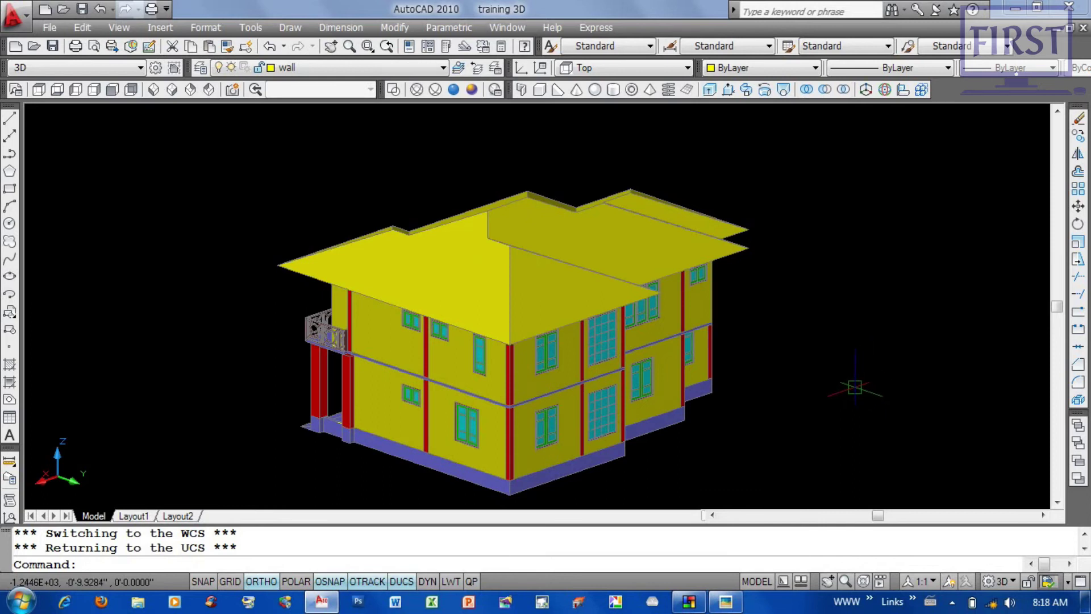
Step: Set the viewpoint to 225° from X and 35° above XY, then recentre the house
text(v)
text(p)
key(Return)
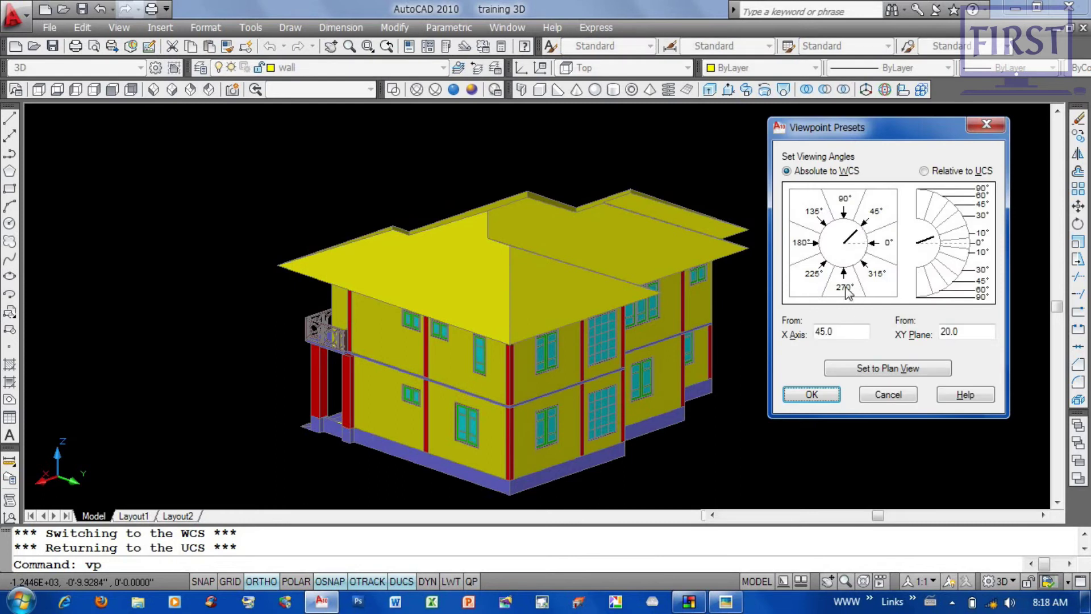
click(824, 267)
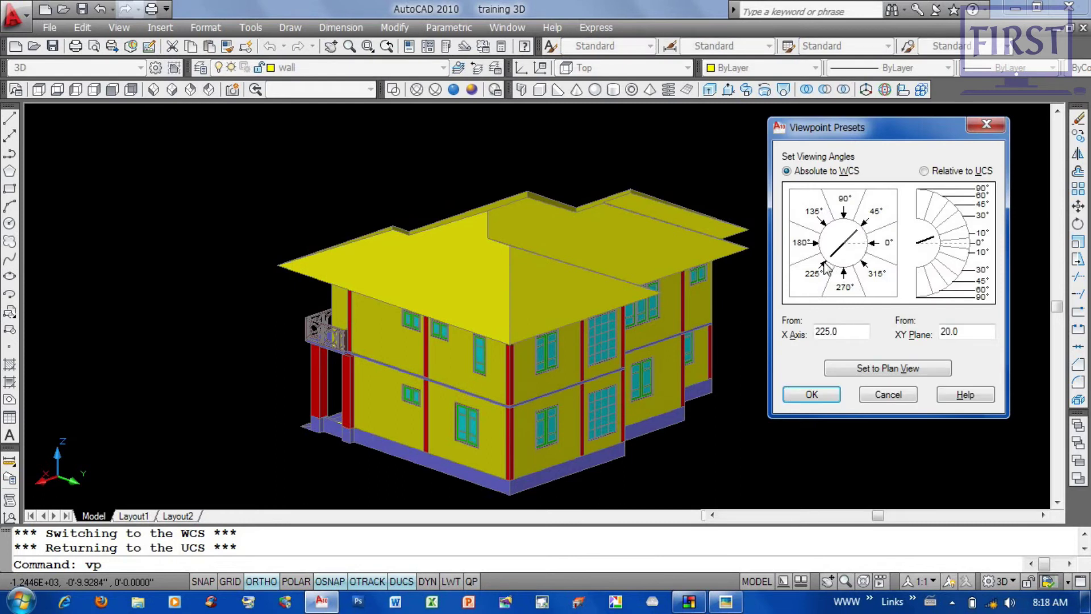
double_click(969, 332)
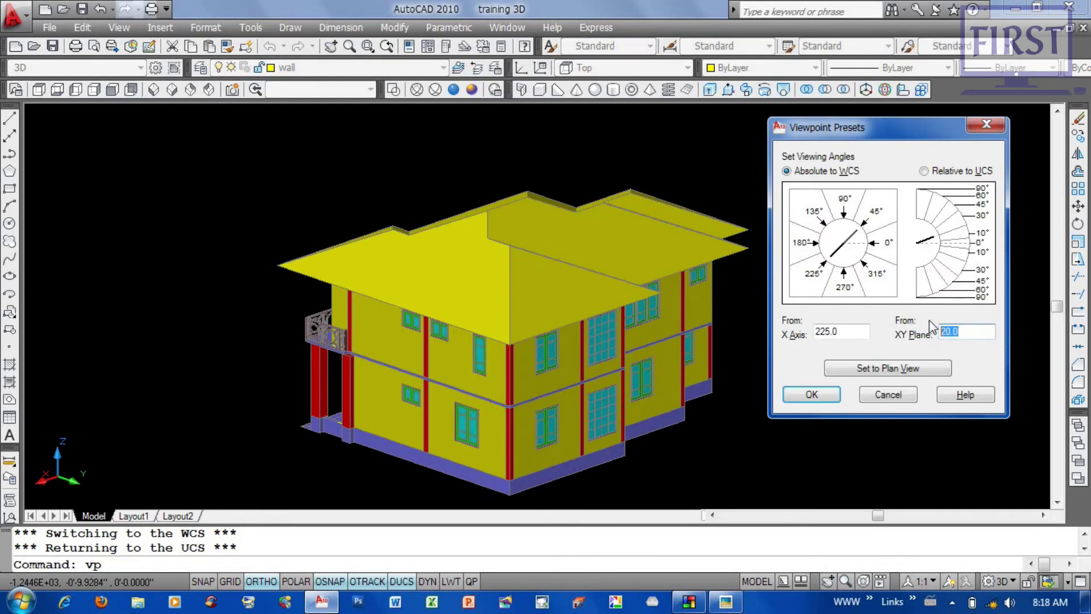
text(35)
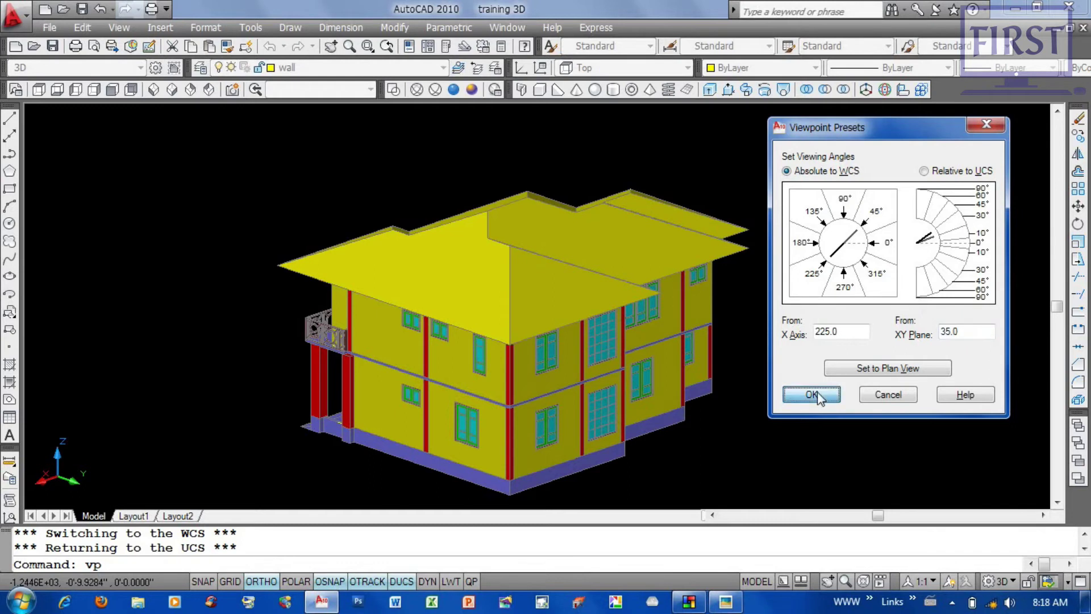
click(812, 395)
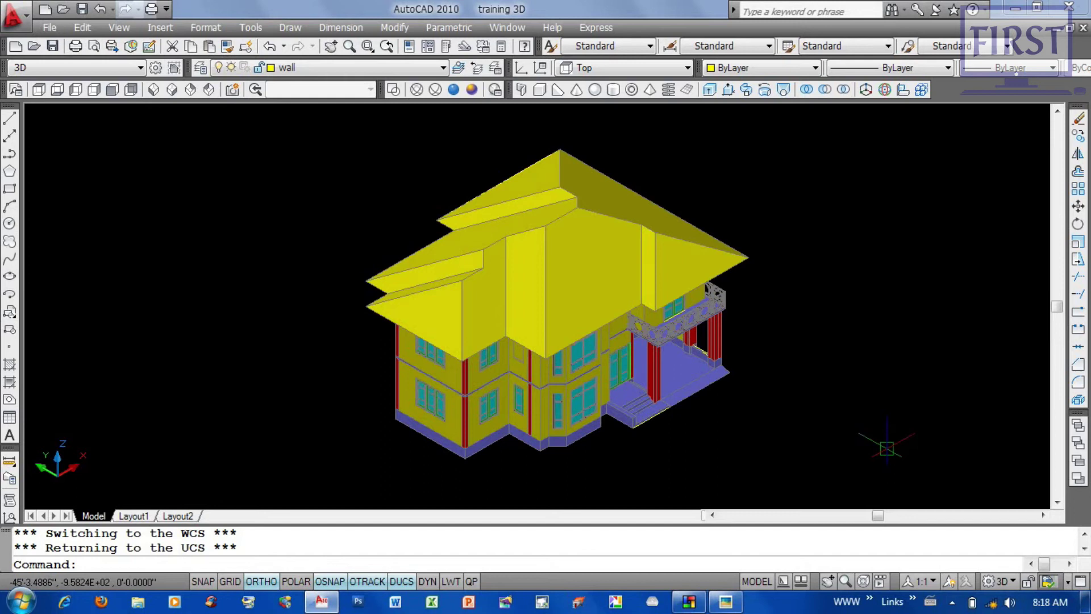
mouse_move(813, 424)
middle_down()
mouse_move(768, 383)
mouse_move(789, 413)
middle_up()
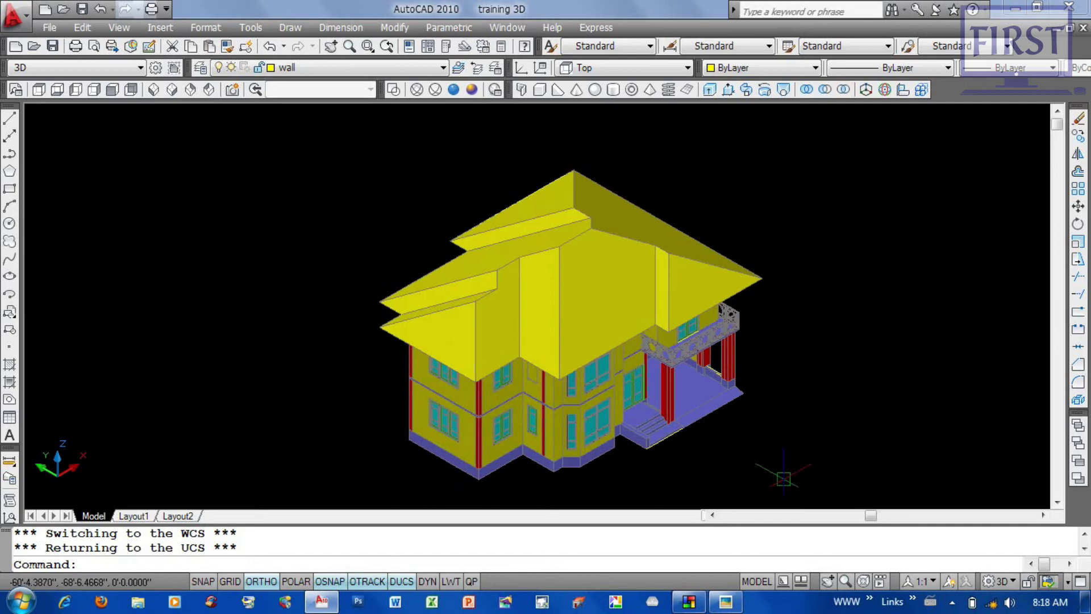
scroll(772, 487, up, 3)
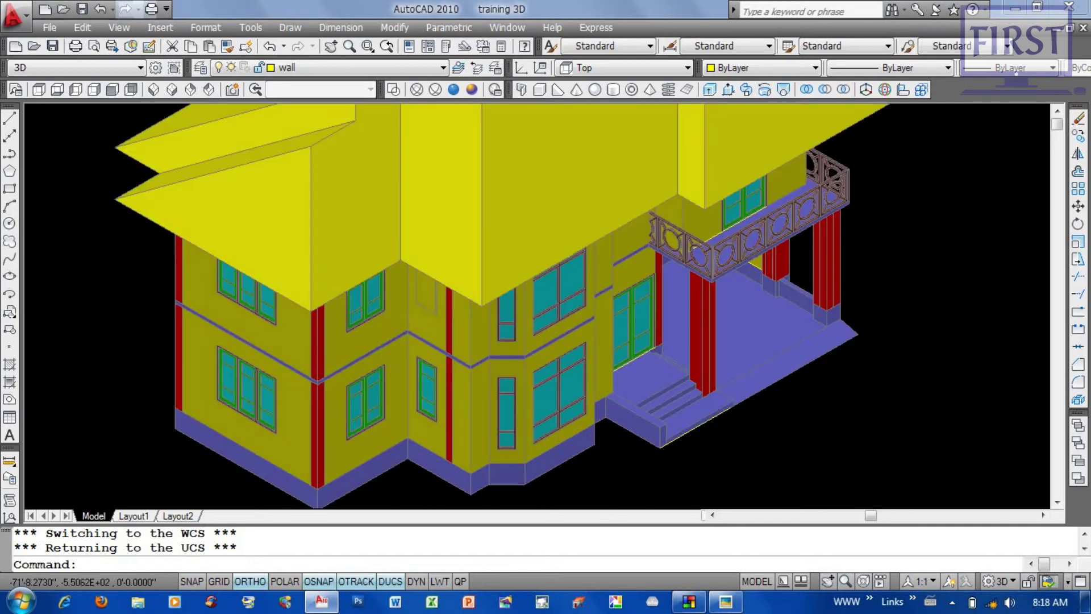
Step: Select and clear the upper bay window, then zoom onto the wall panel beside the red column
scroll(733, 437, up, 2)
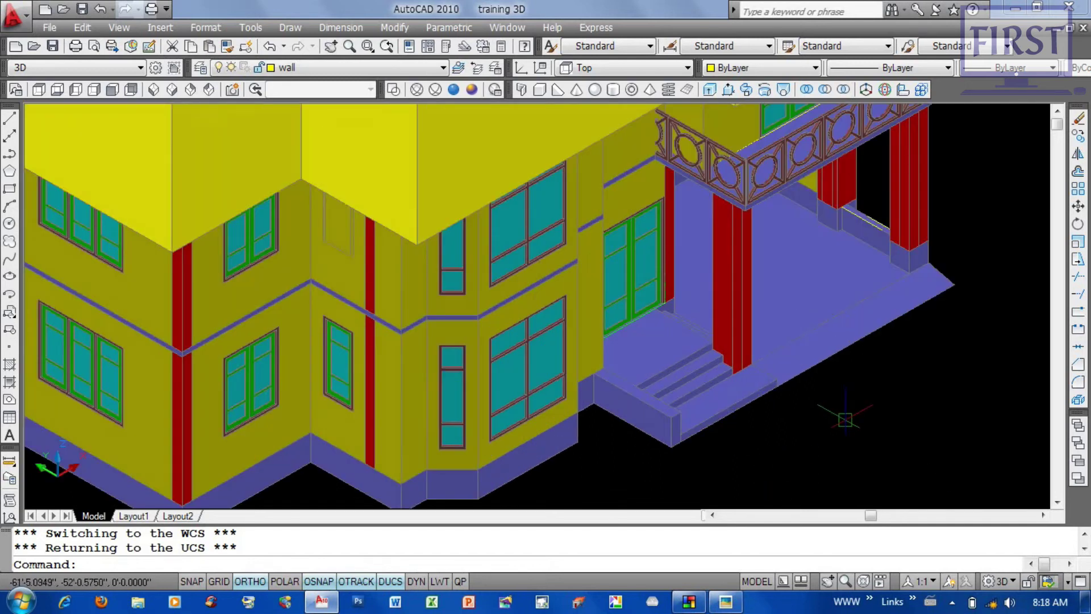
scroll(803, 370, down, 1)
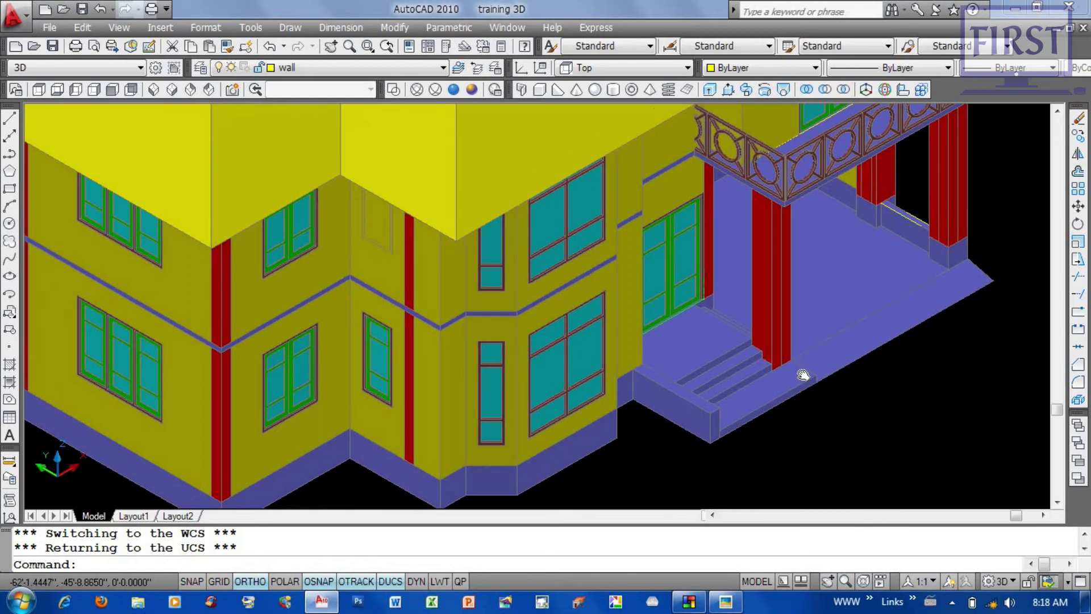
scroll(804, 370, down, 1)
scroll(693, 373, down, 1)
scroll(502, 379, up, 1)
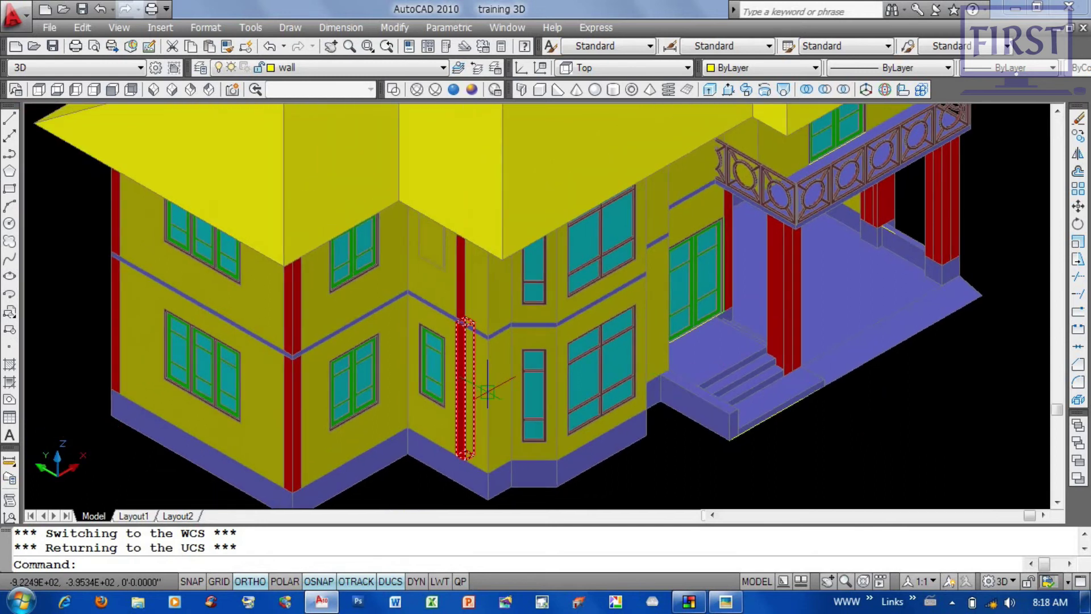
drag(500, 393, 490, 293)
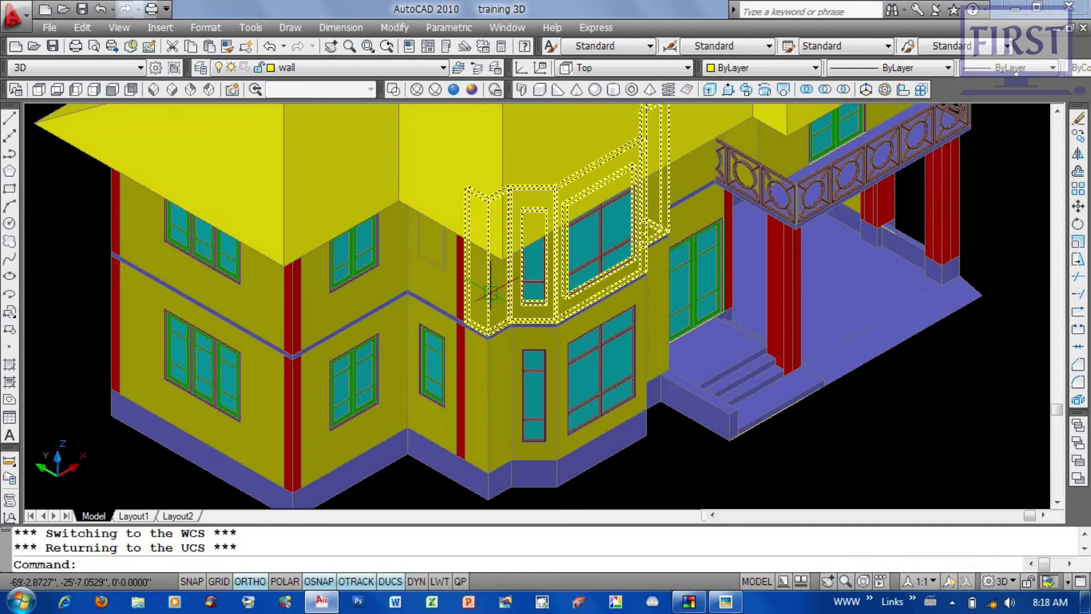
key(Delete)
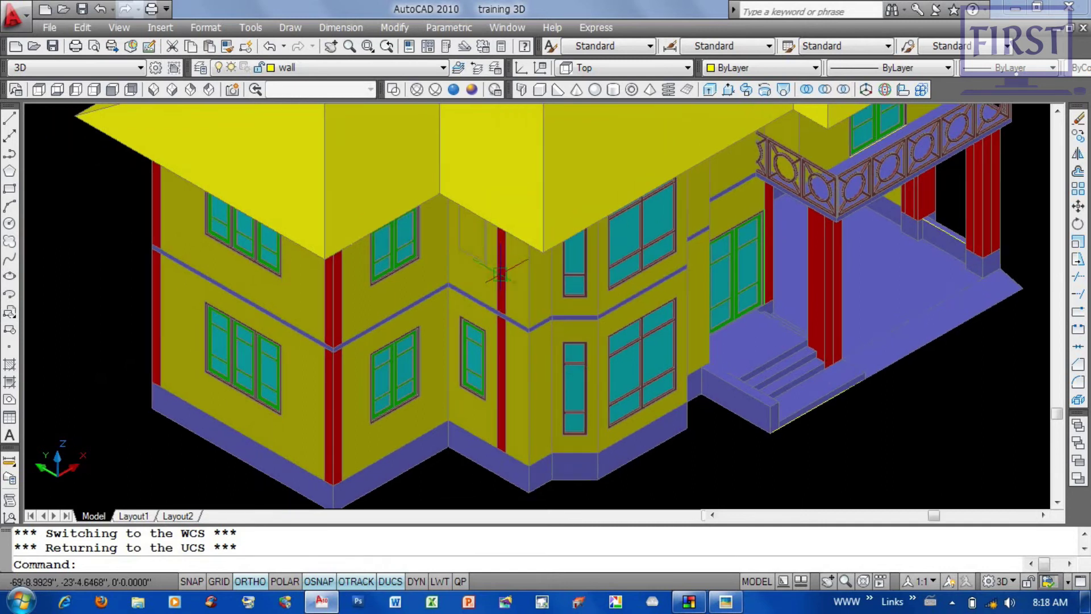
scroll(464, 234, up, 2)
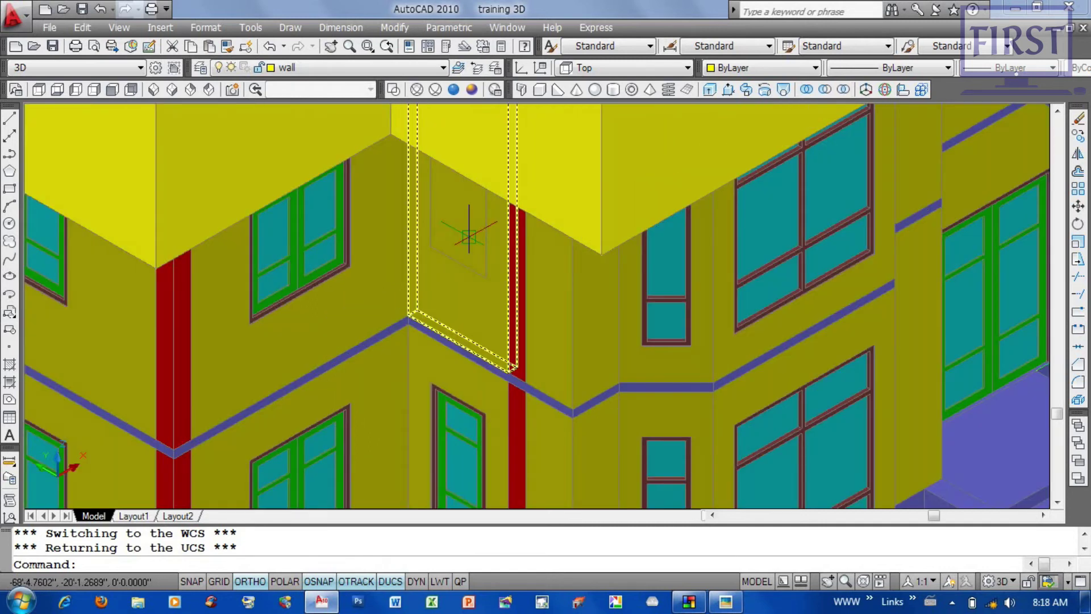
scroll(469, 235, up, 1)
scroll(413, 134, up, 2)
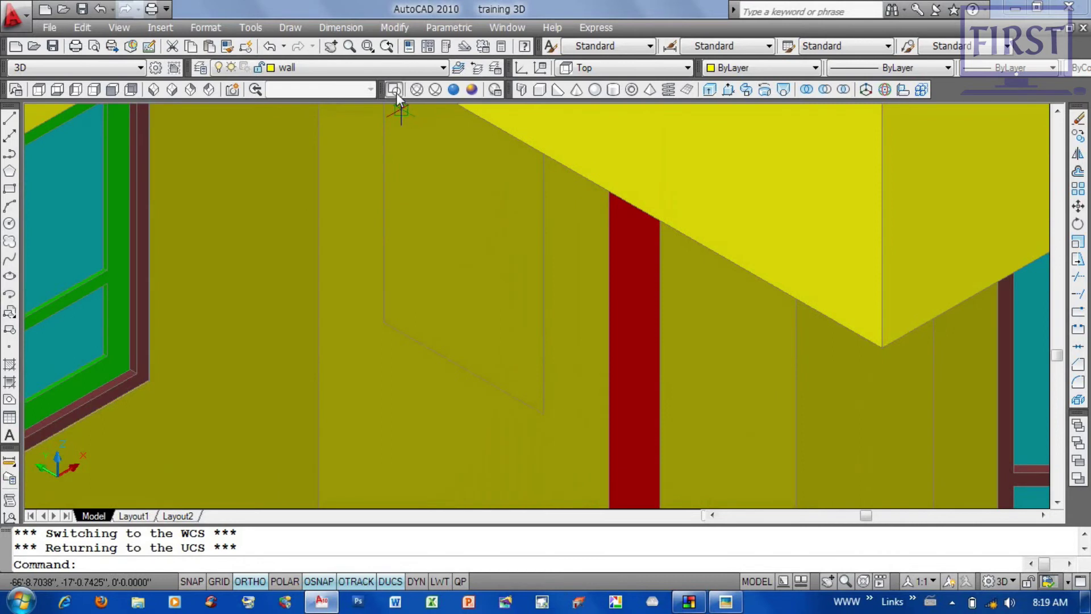
click(396, 93)
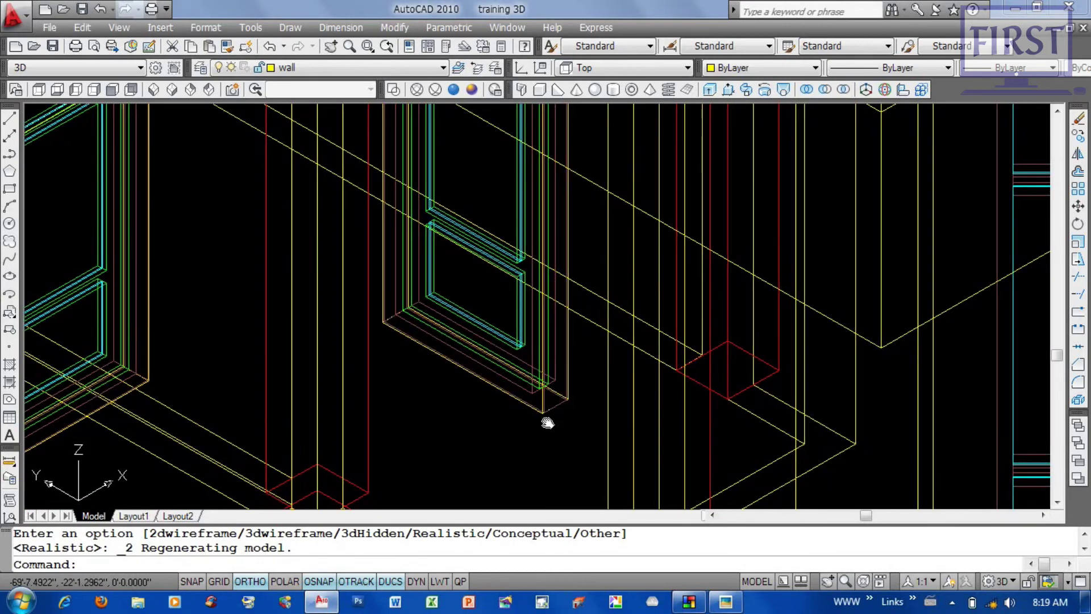
scroll(548, 419, up, 3)
key(Escape)
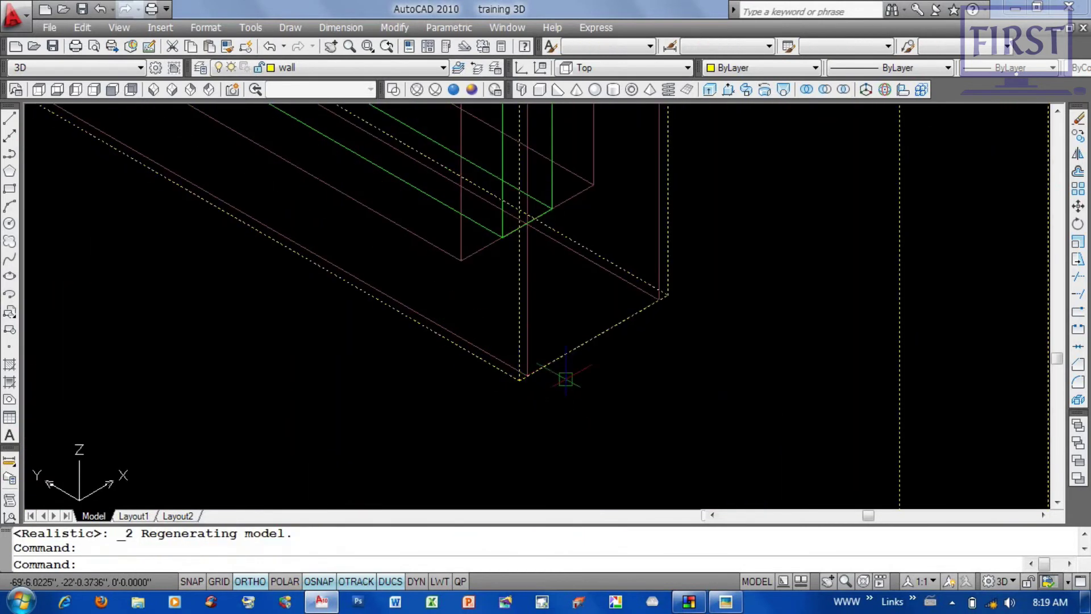
scroll(567, 369, down, 2)
key(Escape)
key(Escape)
middle_drag(572, 296, 583, 392)
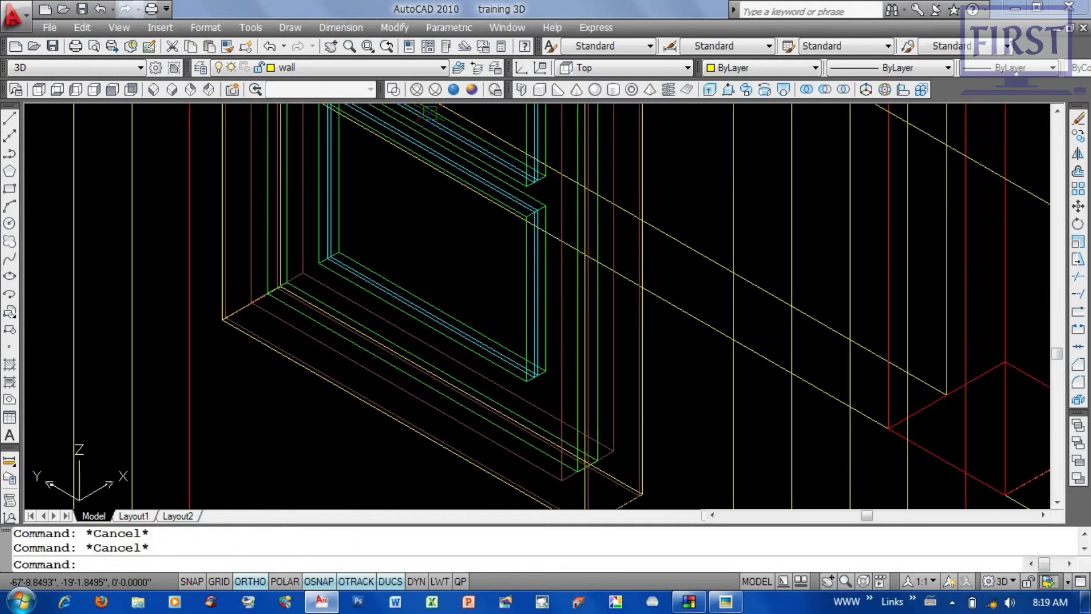
click(393, 89)
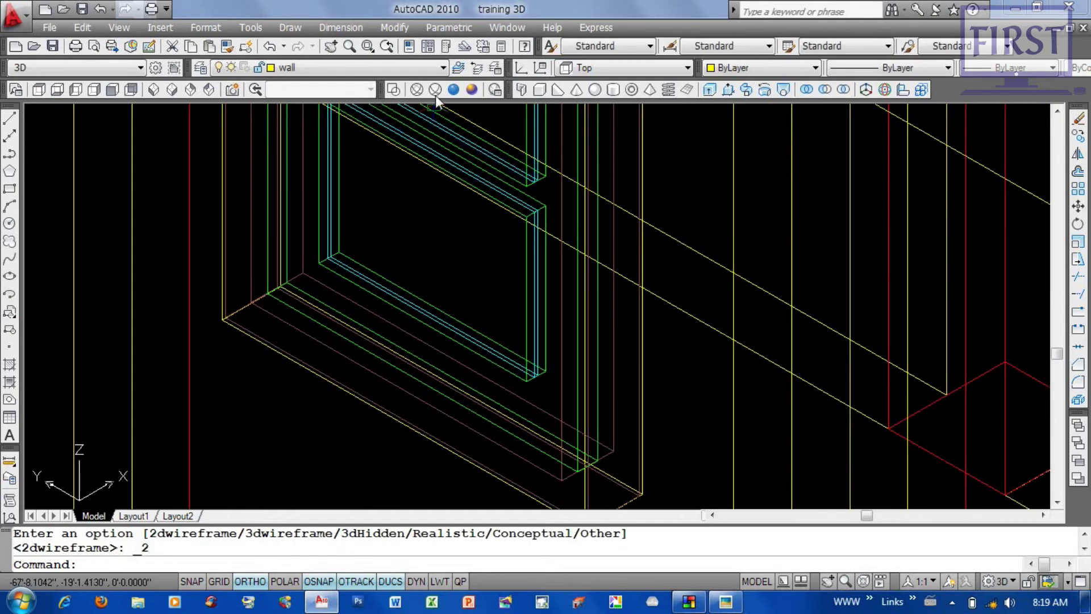
click(454, 90)
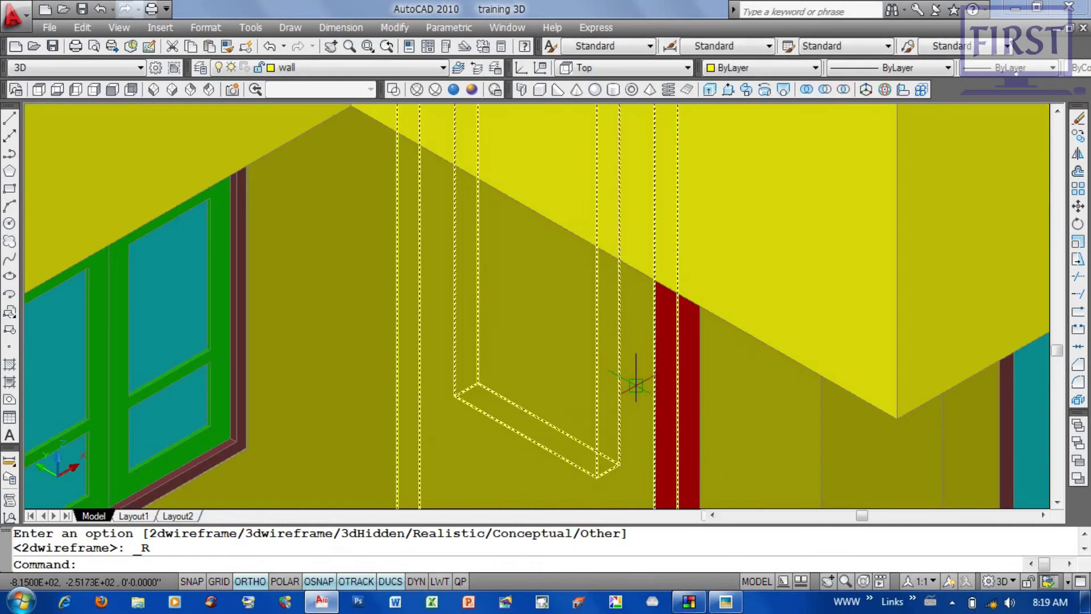
mouse_move(636, 385)
middle_drag(636, 386, 616, 118)
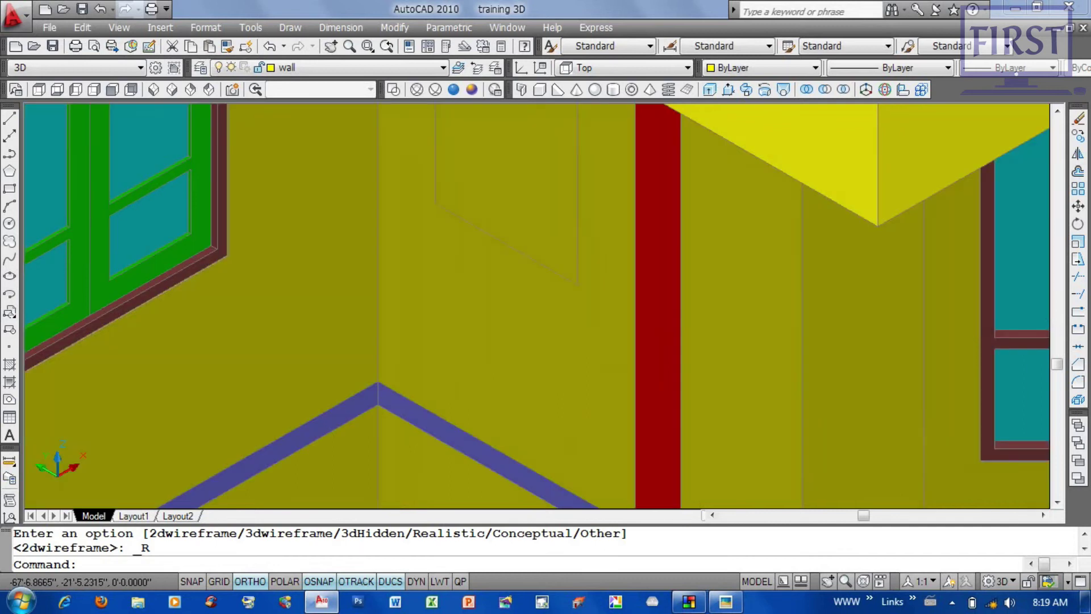
text(m)
key(Return)
Step: Move the picked wall object to a new position
click(602, 334)
key(Return)
click(341, 438)
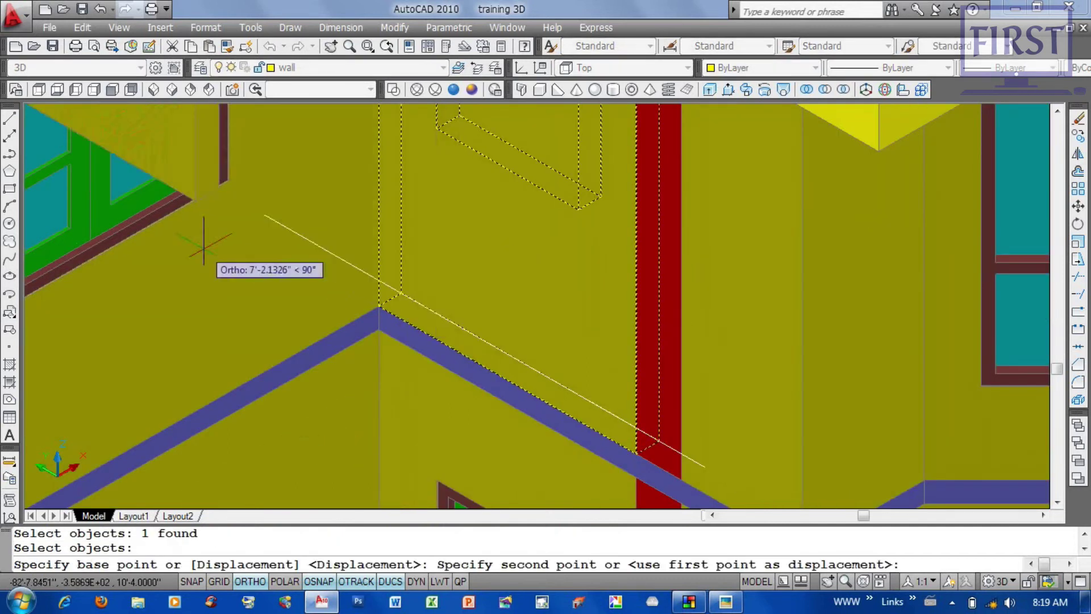
click(195, 243)
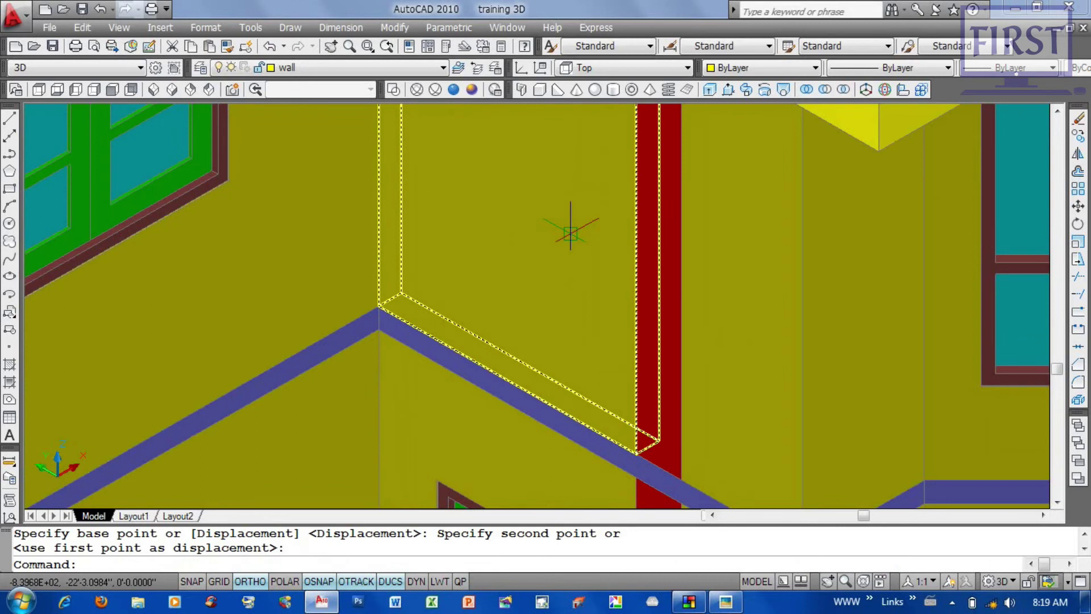
Step: Erase the wall solid covering the opening, orbit slightly, and switch to 2D Wireframe
middle_drag(570, 233, 488, 307)
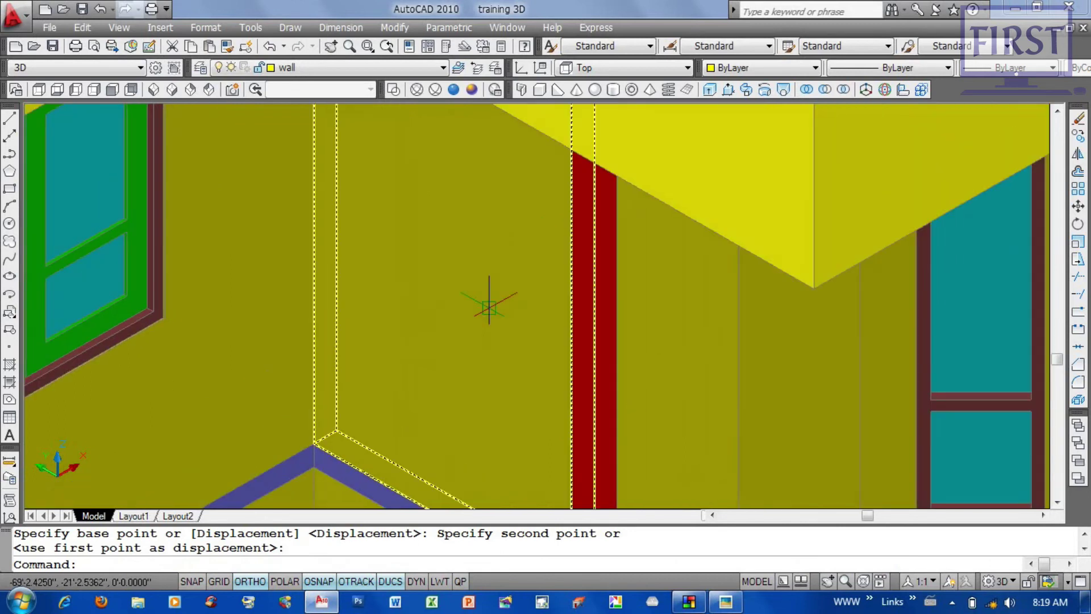
click(488, 307)
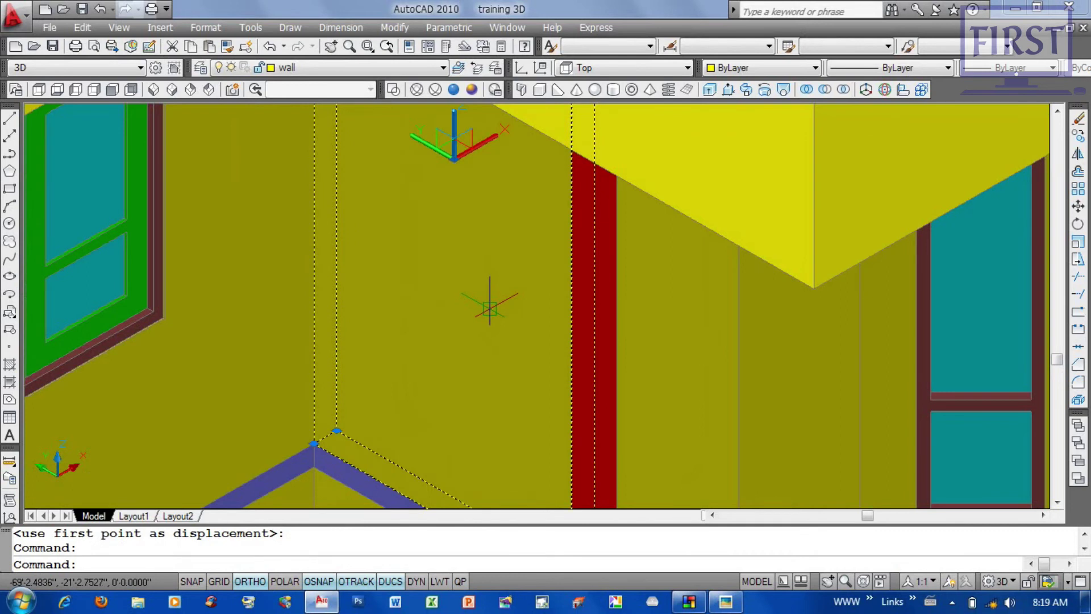
key(Delete)
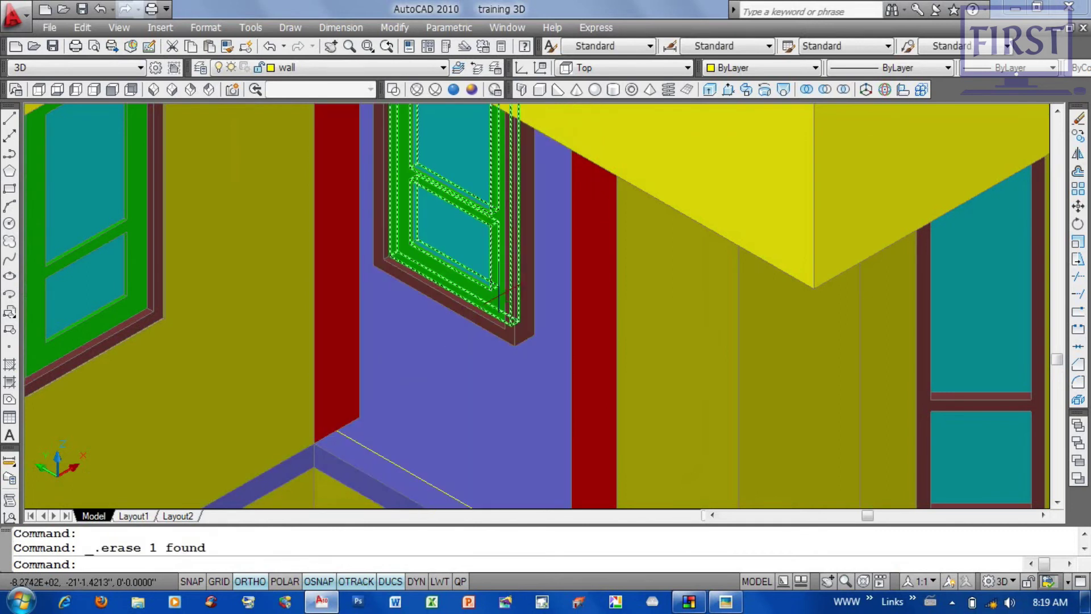
shift+middle_drag(453, 233, 373, 94)
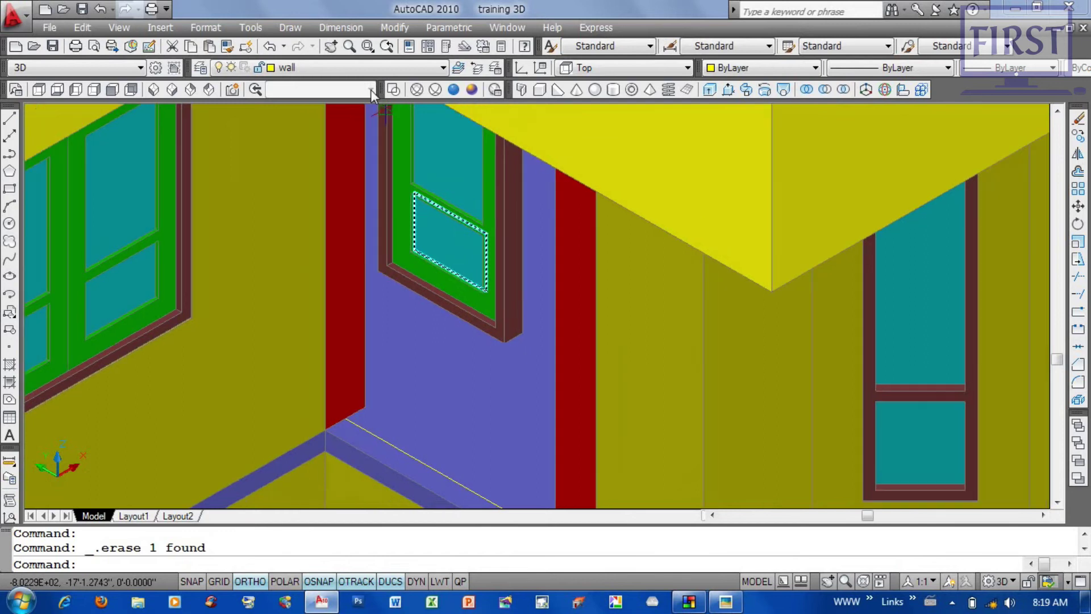
click(393, 89)
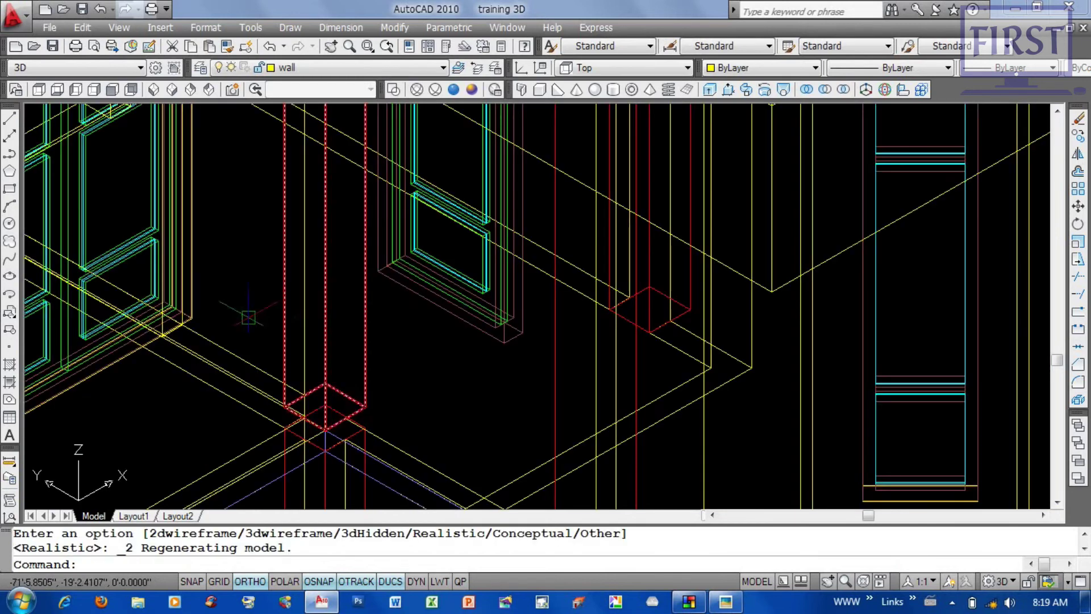
Step: Move the thin strip piece by the window corner to its new position with M
click(209, 349)
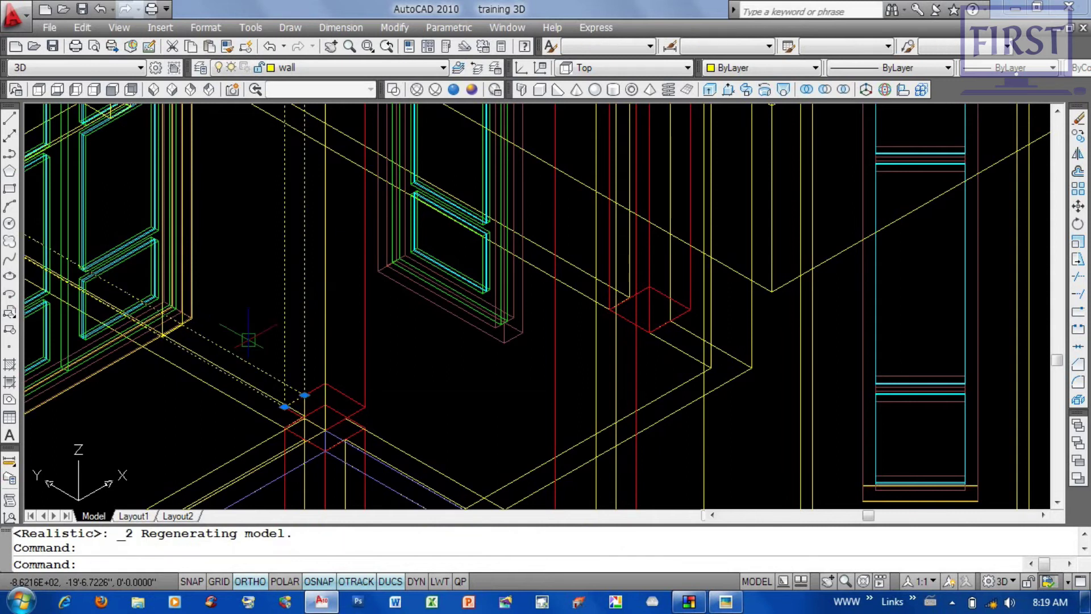
scroll(249, 339, down, 2)
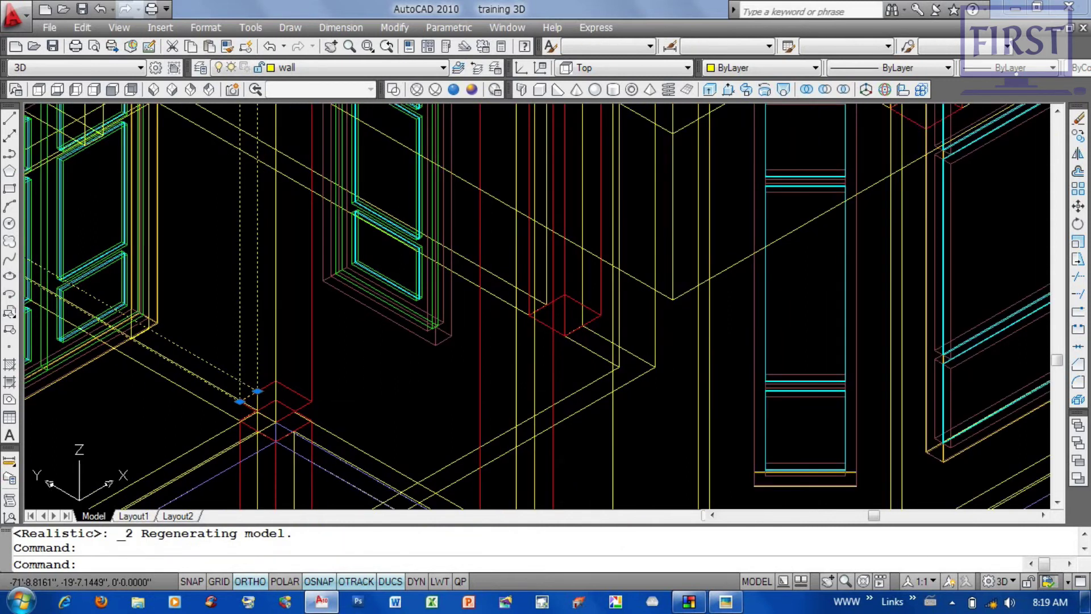
scroll(502, 335, down, 3)
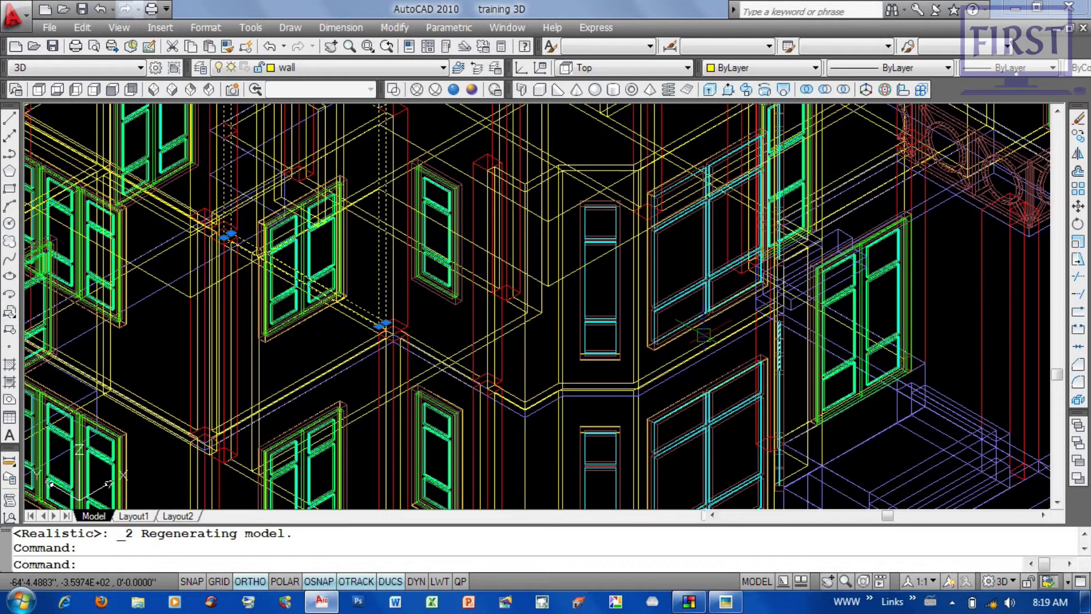
text(m)
key(Return)
scroll(608, 322, up, 2)
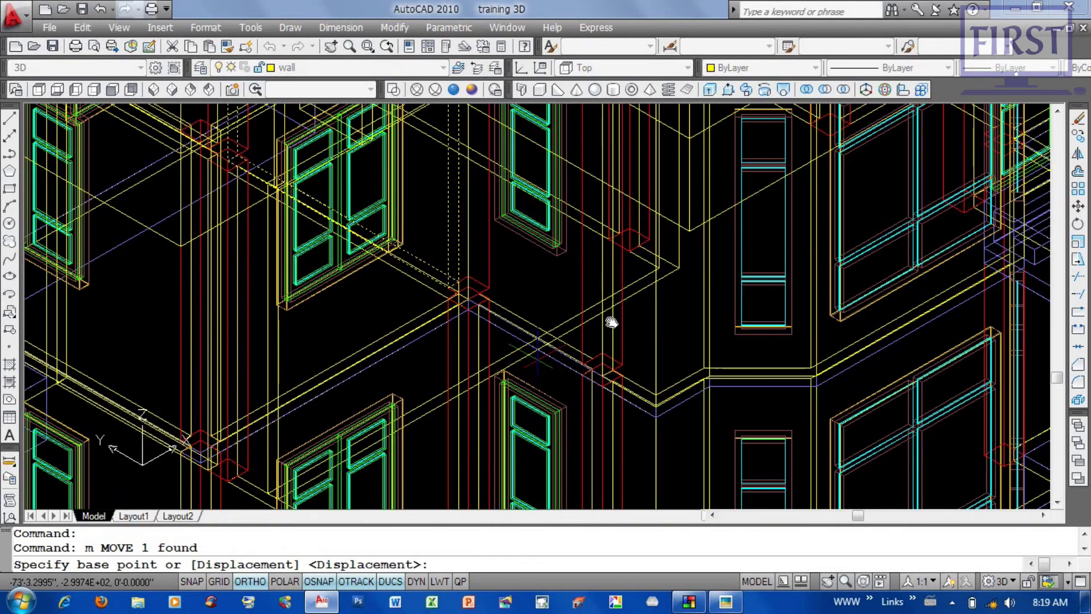
scroll(485, 233, up, 5)
click(486, 233)
scroll(568, 284, down, 4)
scroll(715, 369, up, 2)
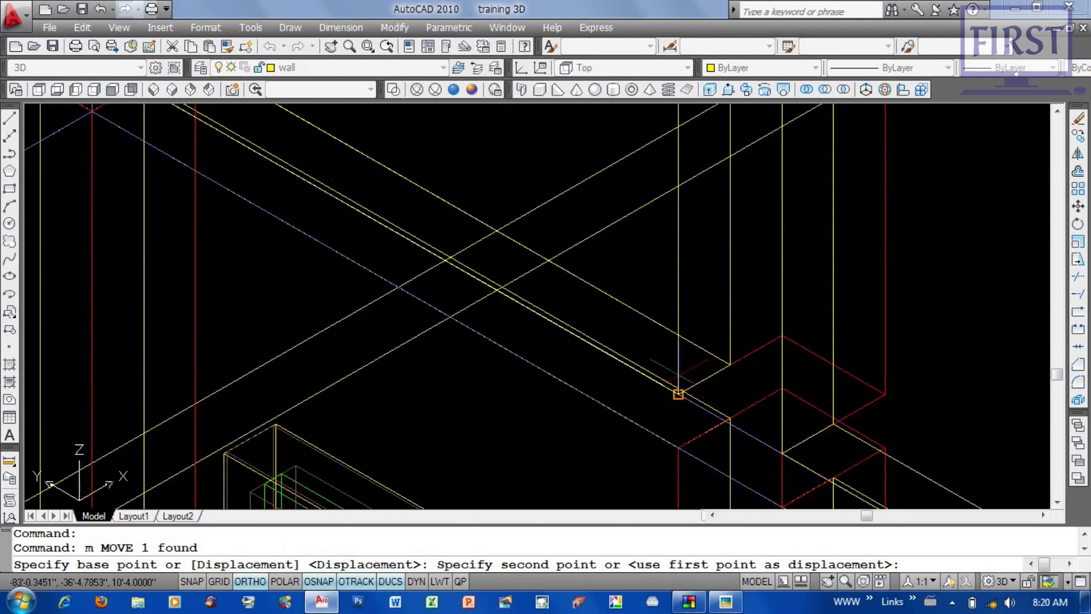
scroll(678, 391, up, 2)
click(686, 396)
scroll(686, 396, down, 2)
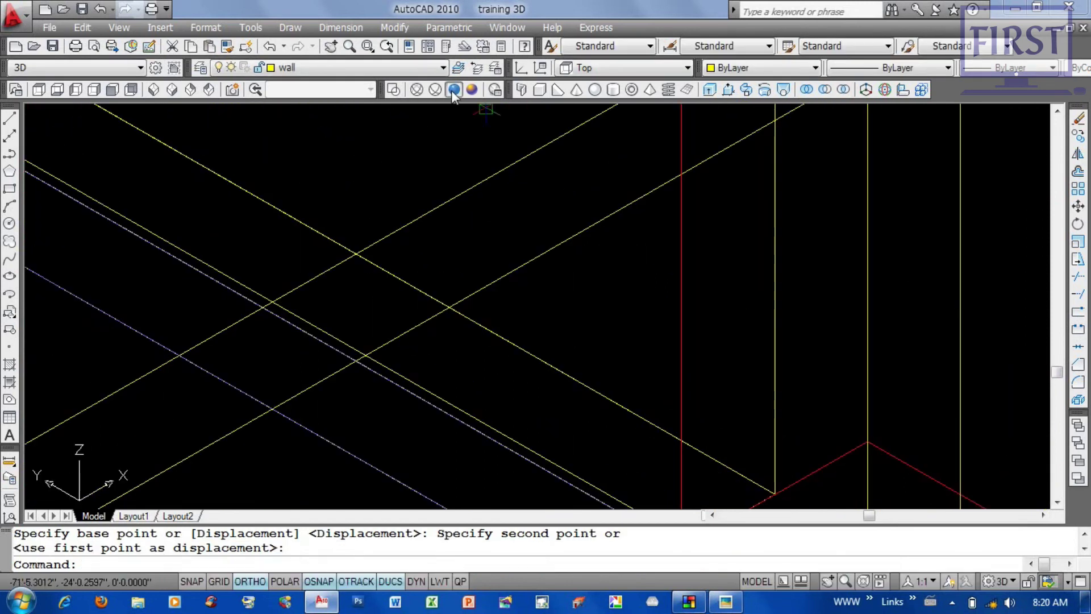
Step: Restore Realistic shading after toggling 2D Wireframe, and delete the selected strip piece
click(453, 89)
scroll(659, 307, up, 2)
scroll(640, 309, down, 1)
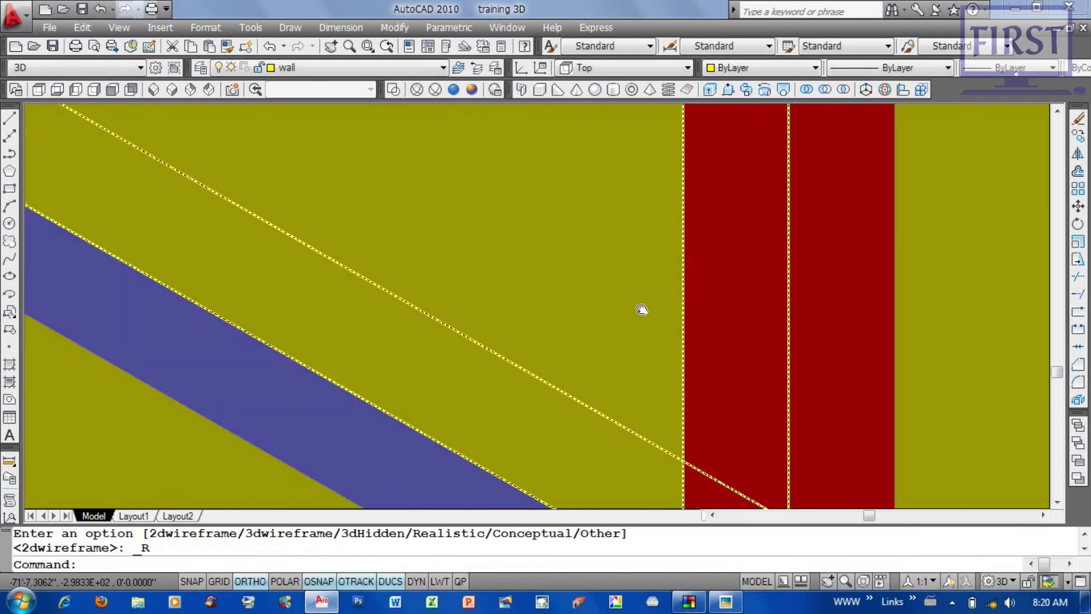
scroll(640, 309, down, 3)
scroll(633, 280, down, 3)
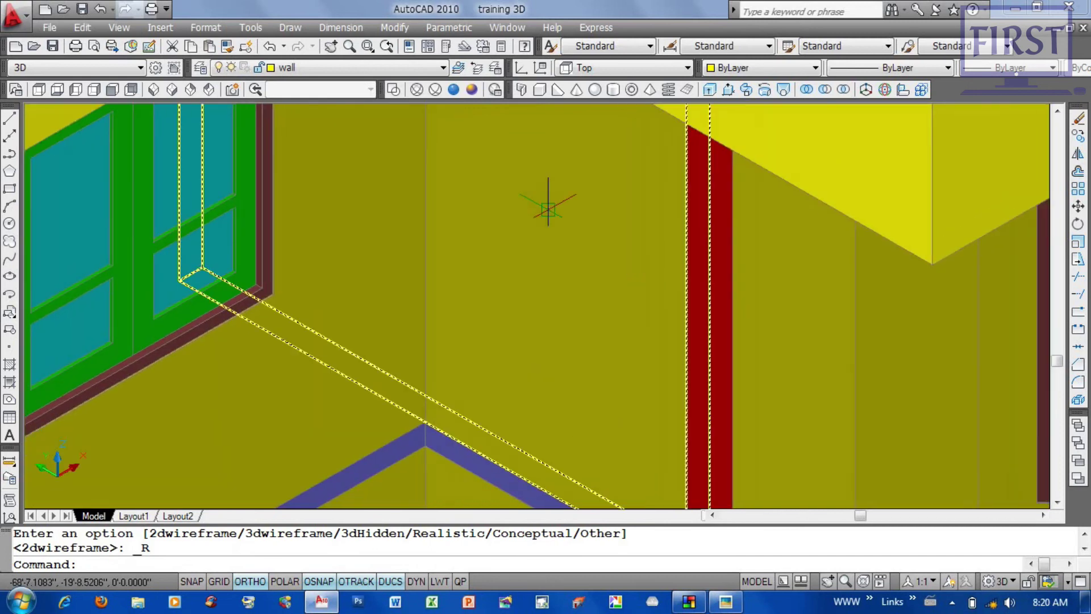
click(403, 93)
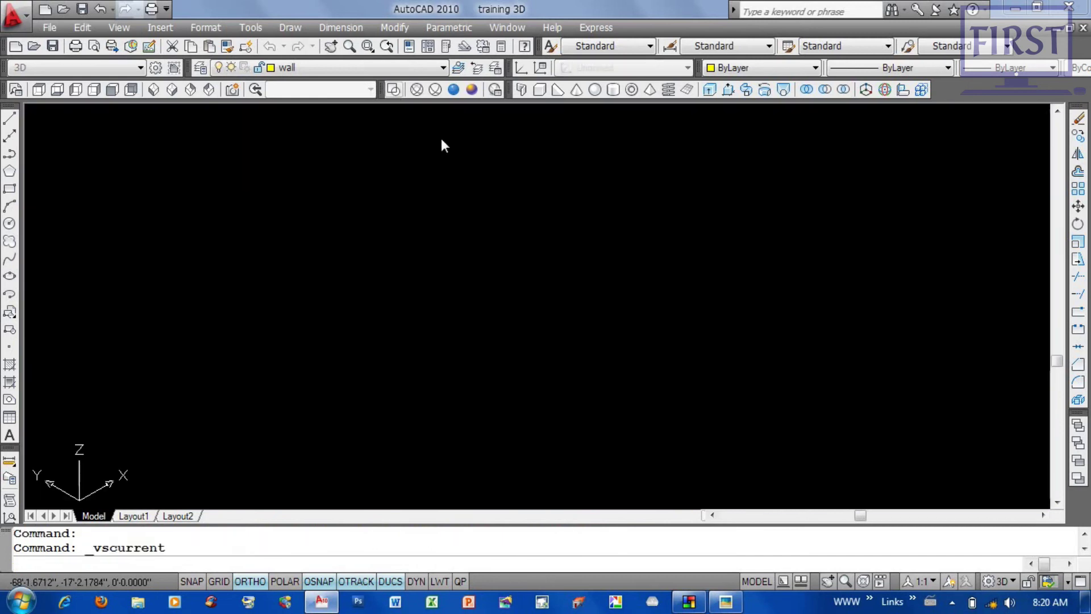
click(453, 89)
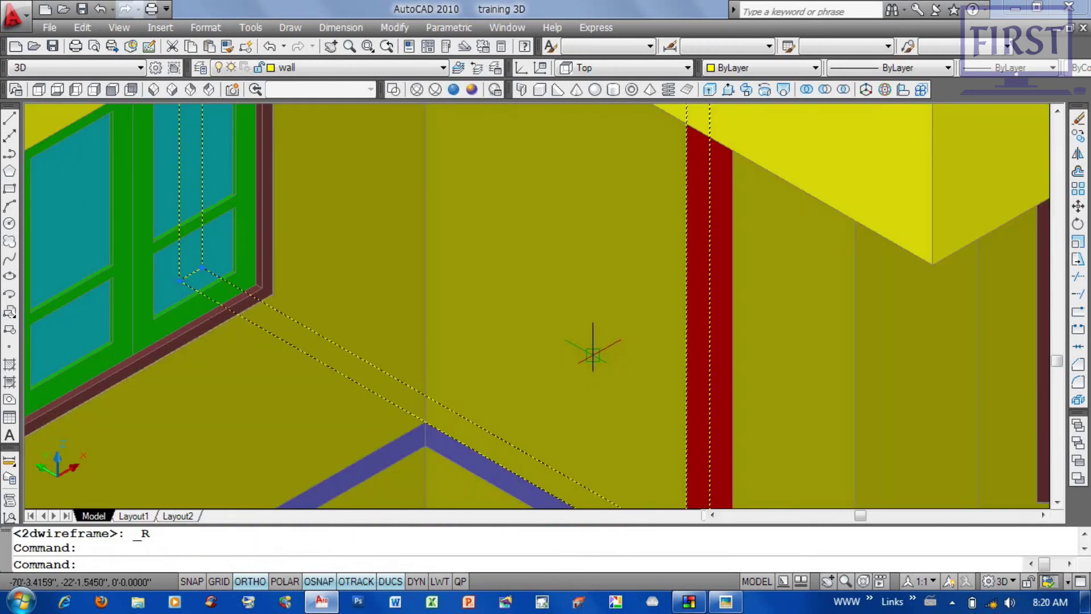
key(Delete)
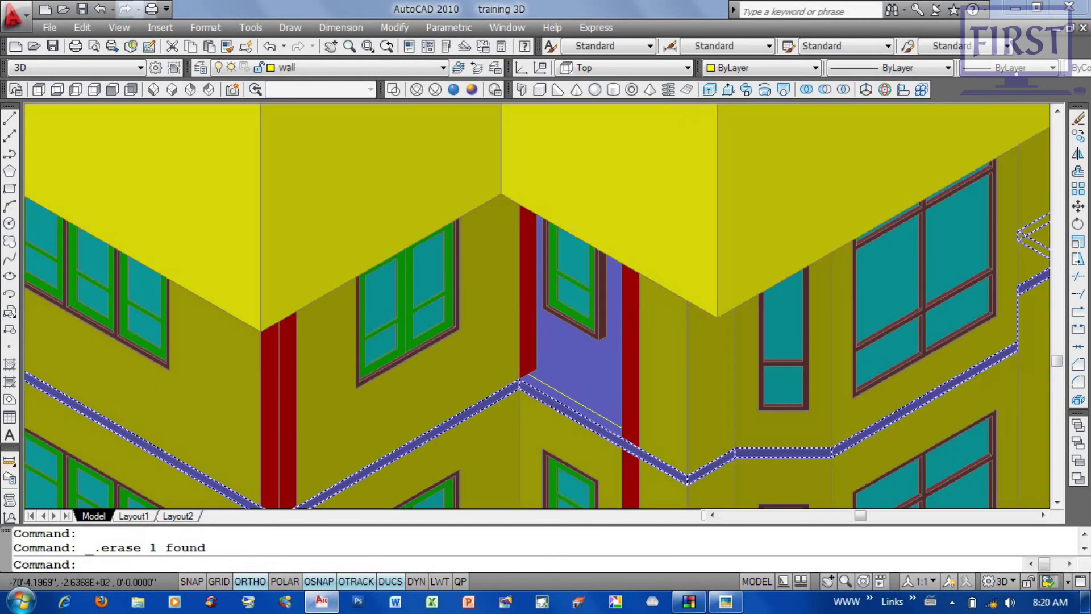
Step: Switch the house display to 2D Wireframe and pan it slightly
scroll(555, 377, down, 3)
scroll(536, 365, up, 1)
scroll(506, 353, up, 2)
scroll(495, 401, up, 1)
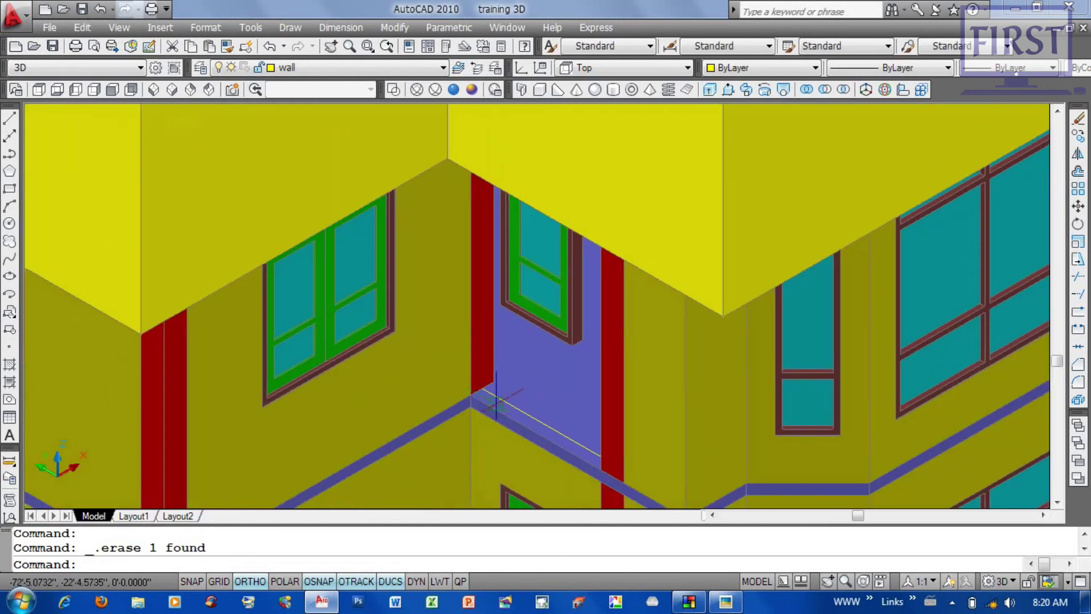
click(399, 91)
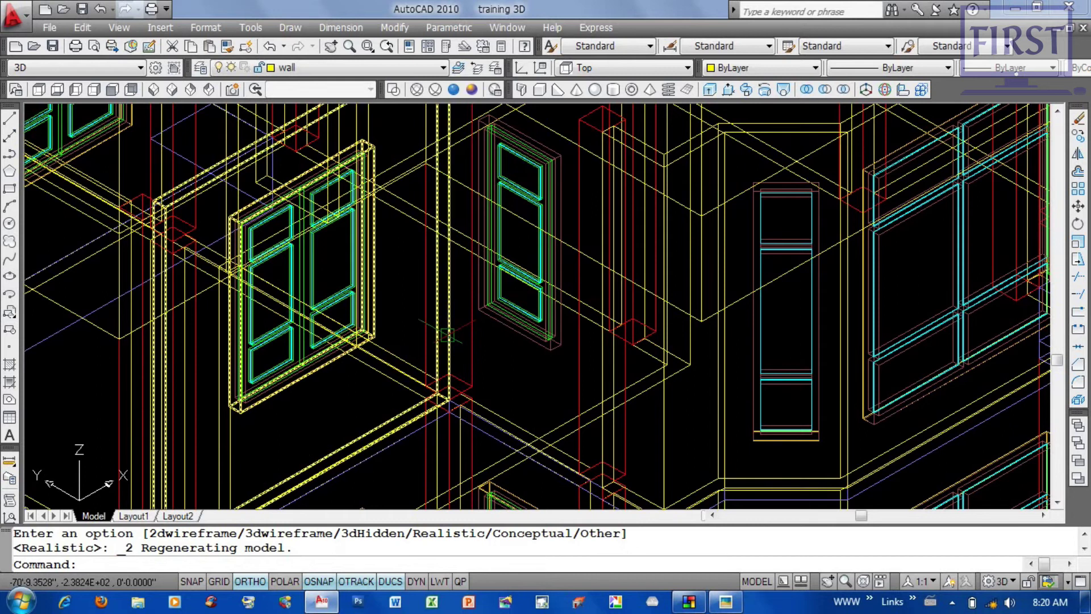
middle_drag(423, 187, 417, 179)
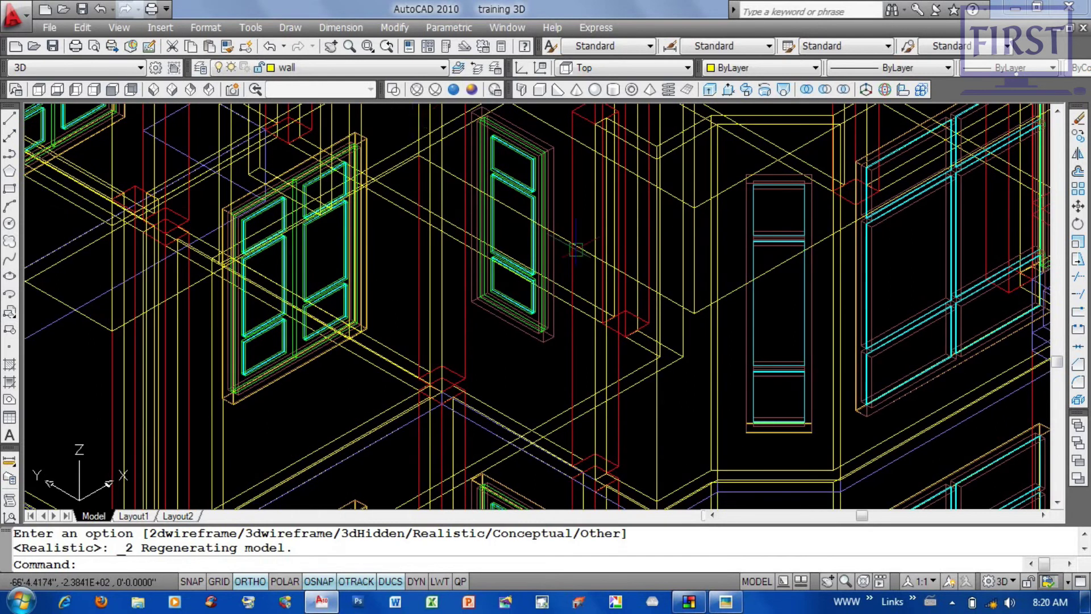
Step: Undo back to restore the erased piece, then test-erase and undo the window
text(u)
key(Return)
key(Return)
key(Return)
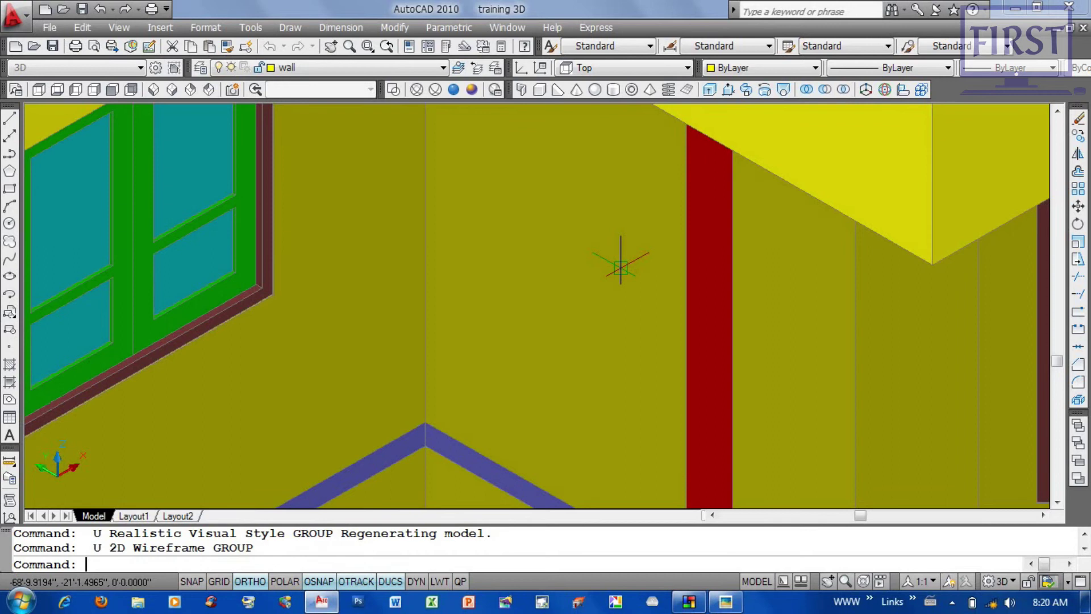
key(Return)
key(Return)
key(Return)
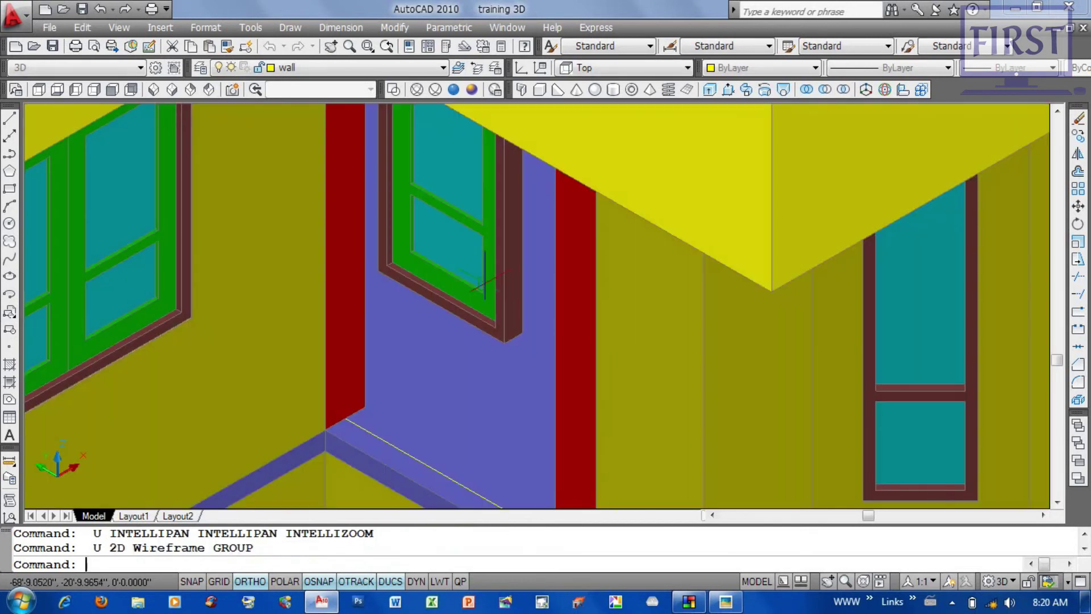
key(Return)
key(Return)
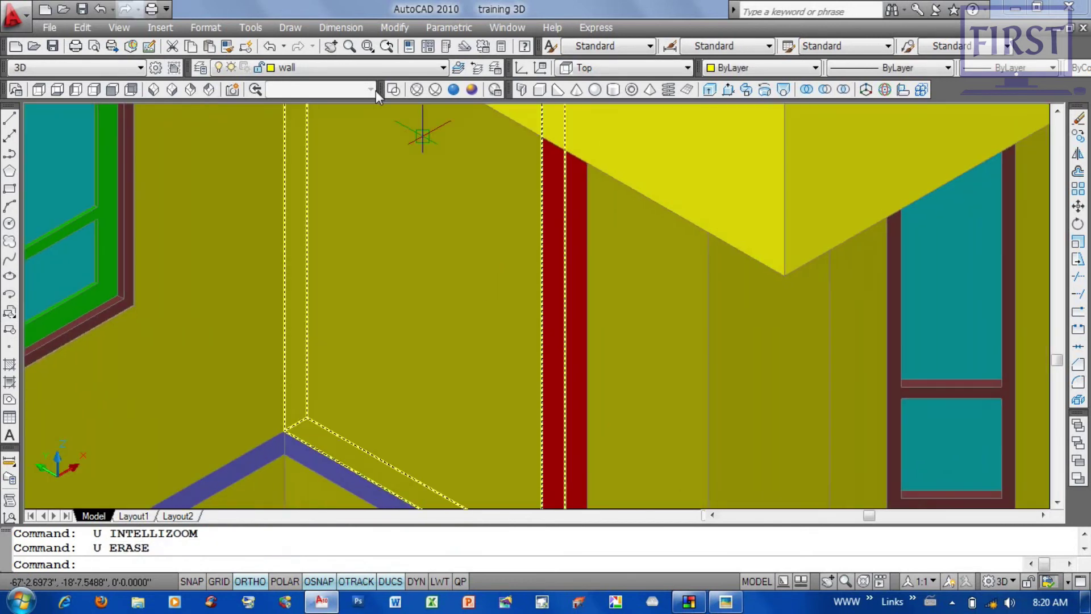
key(Return)
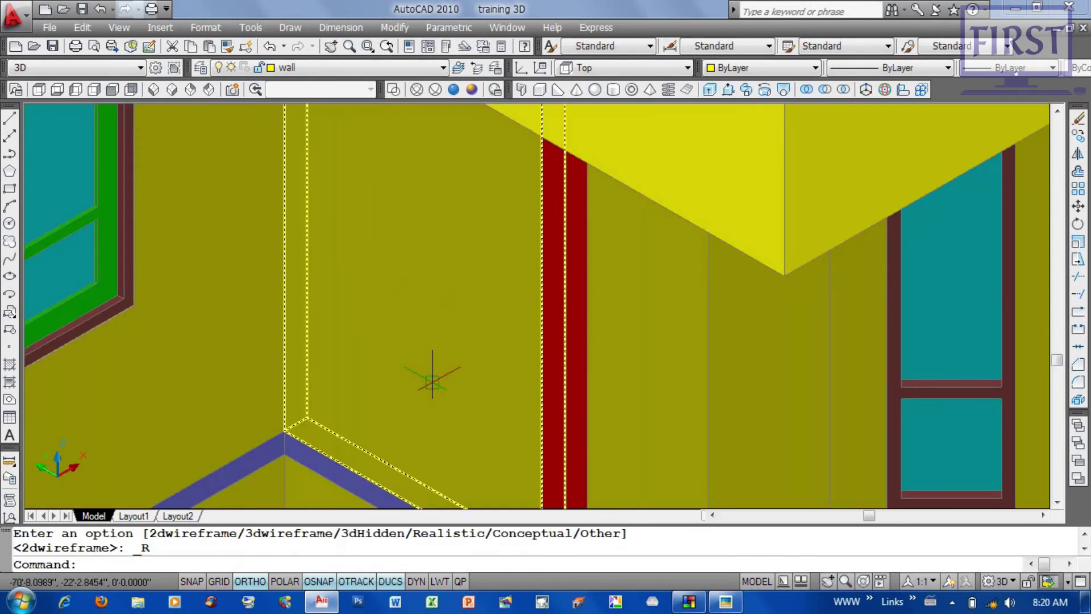
text(e)
key(Return)
text(u)
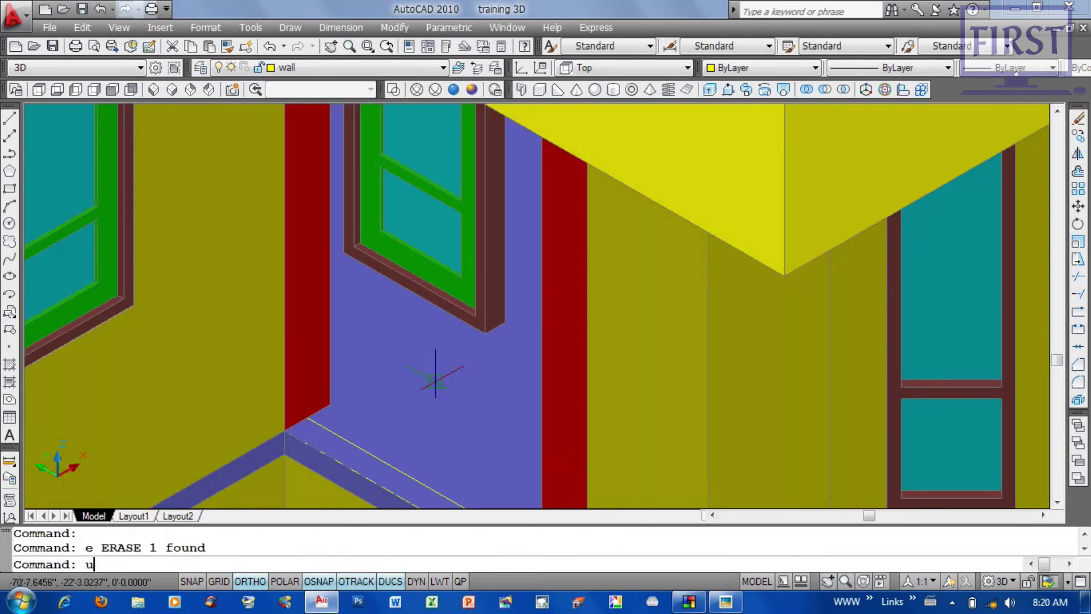
key(Return)
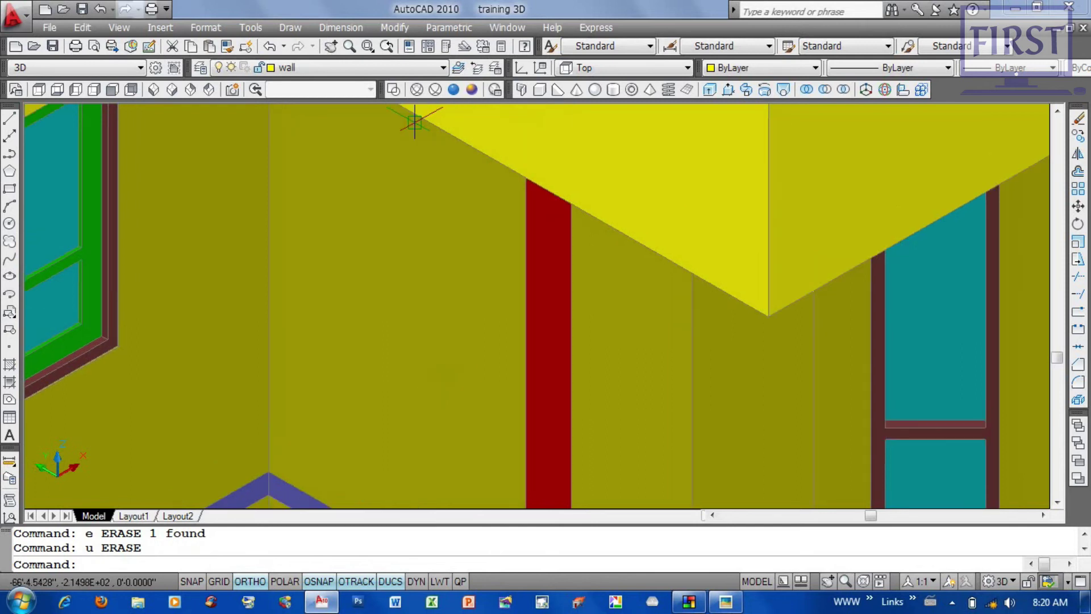
Step: Keep 2D Wireframe and set the UCS orientation to Left
click(393, 89)
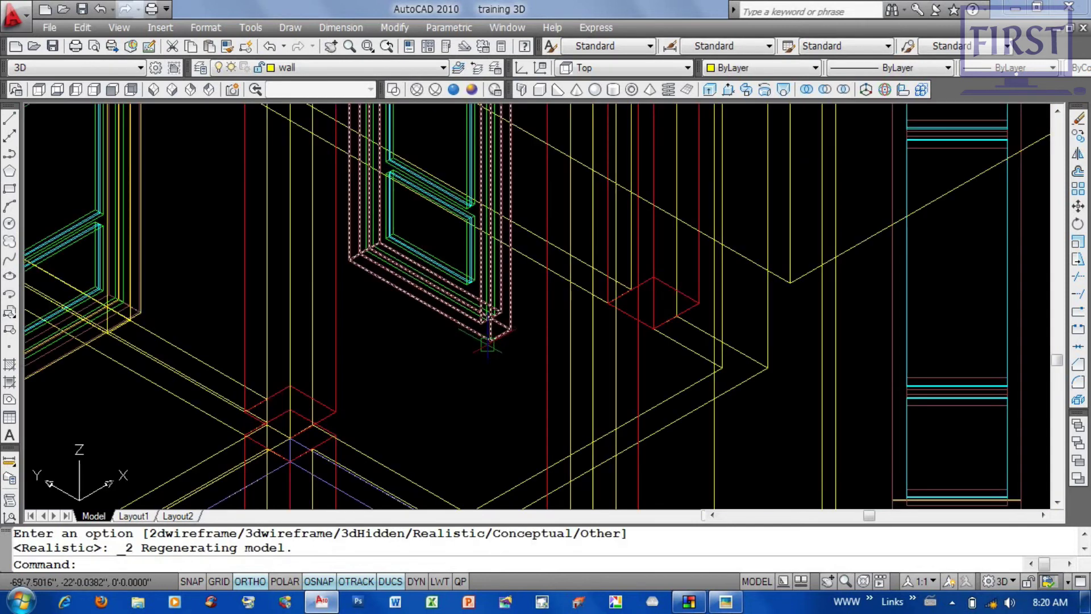
scroll(487, 340, up, 2)
scroll(475, 390, up, 1)
click(625, 68)
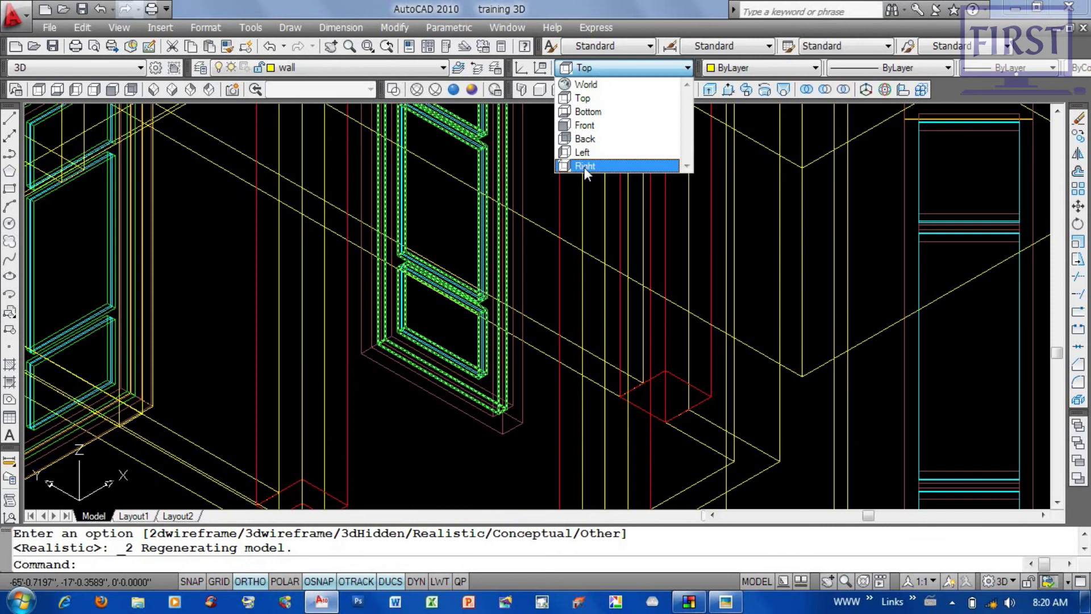
click(586, 155)
Step: Draw a rectangle beside the wall pillar with the rec command
text(re)
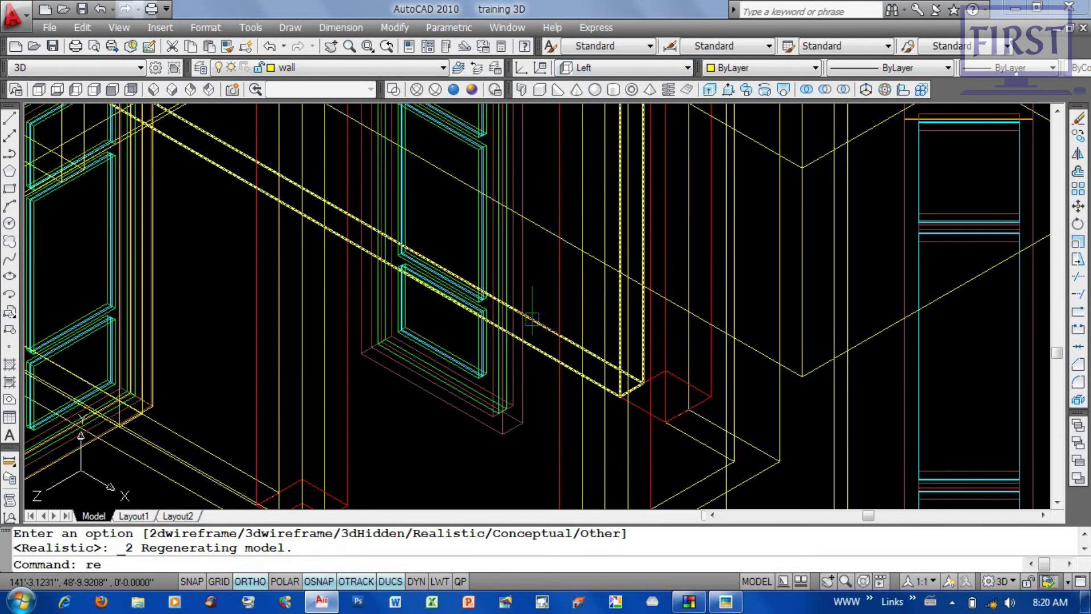
text(c)
key(Return)
middle_drag(521, 394, 613, 608)
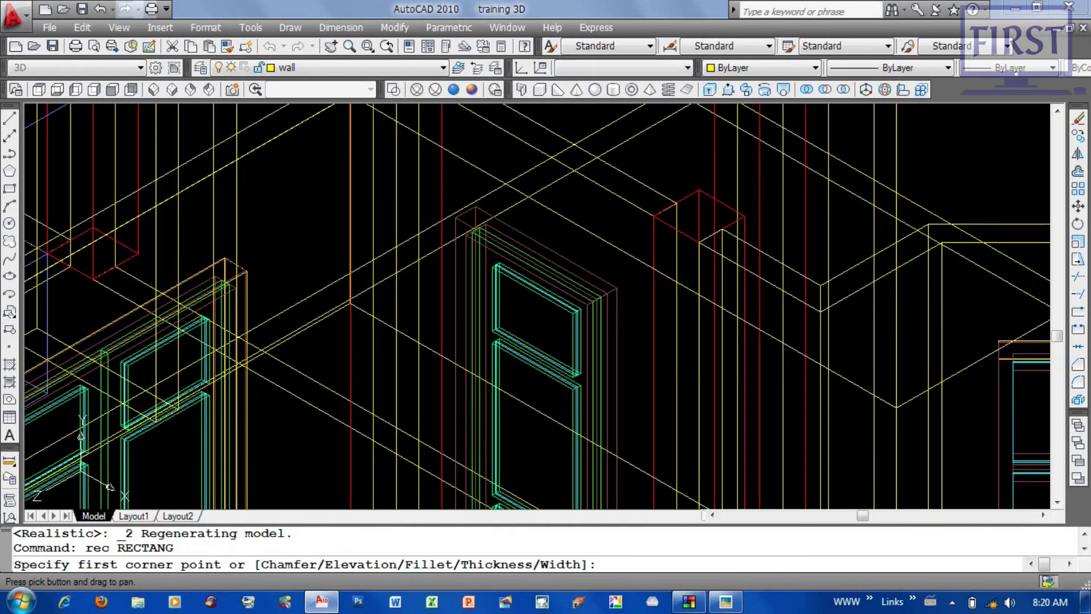
scroll(450, 226, up, 3)
click(450, 226)
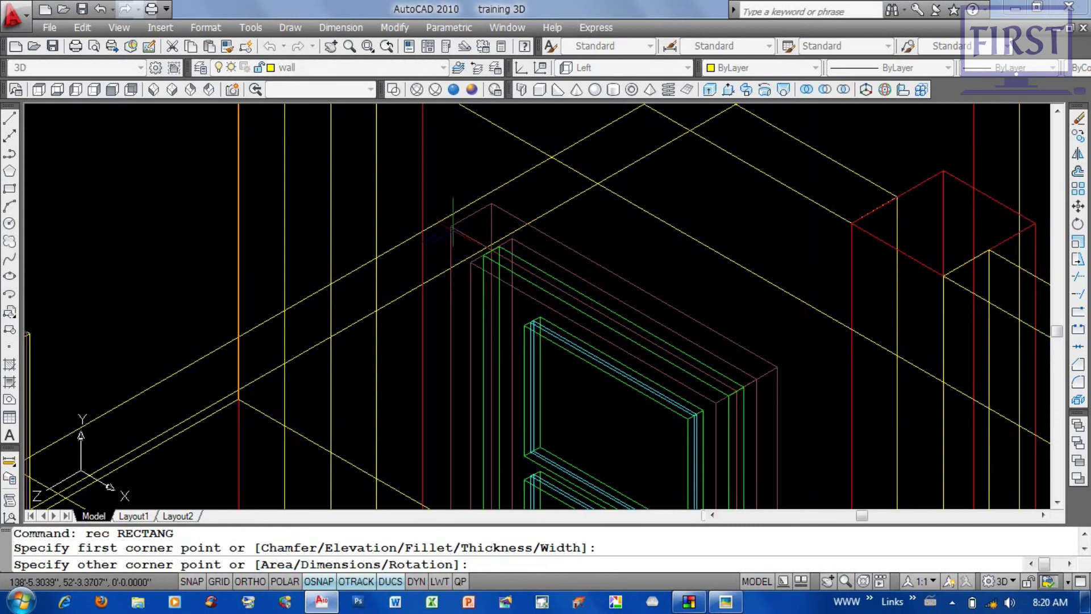
scroll(451, 226, down, 3)
scroll(606, 478, up, 2)
scroll(606, 478, up, 1)
click(607, 478)
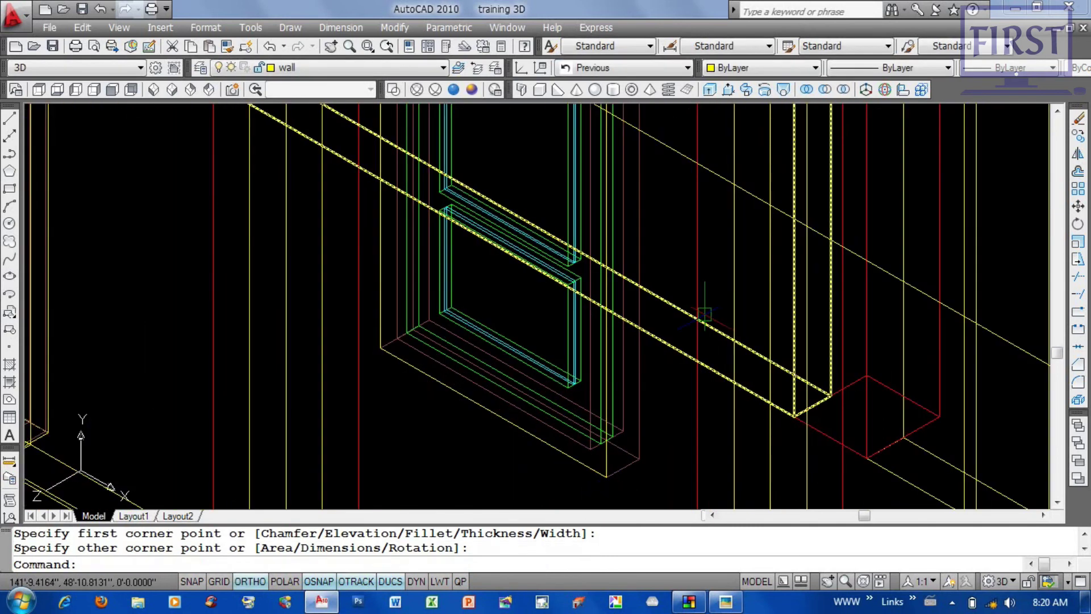
Step: Extrude the new rectangle into a box solid
text(ext)
key(Return)
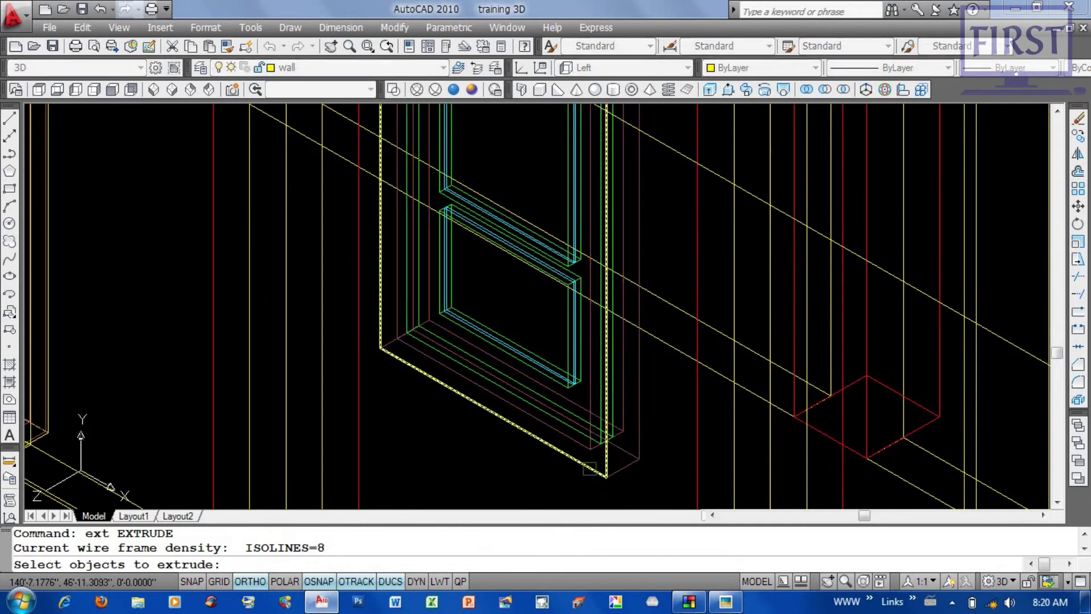
click(588, 467)
key(Return)
scroll(654, 307, down, 3)
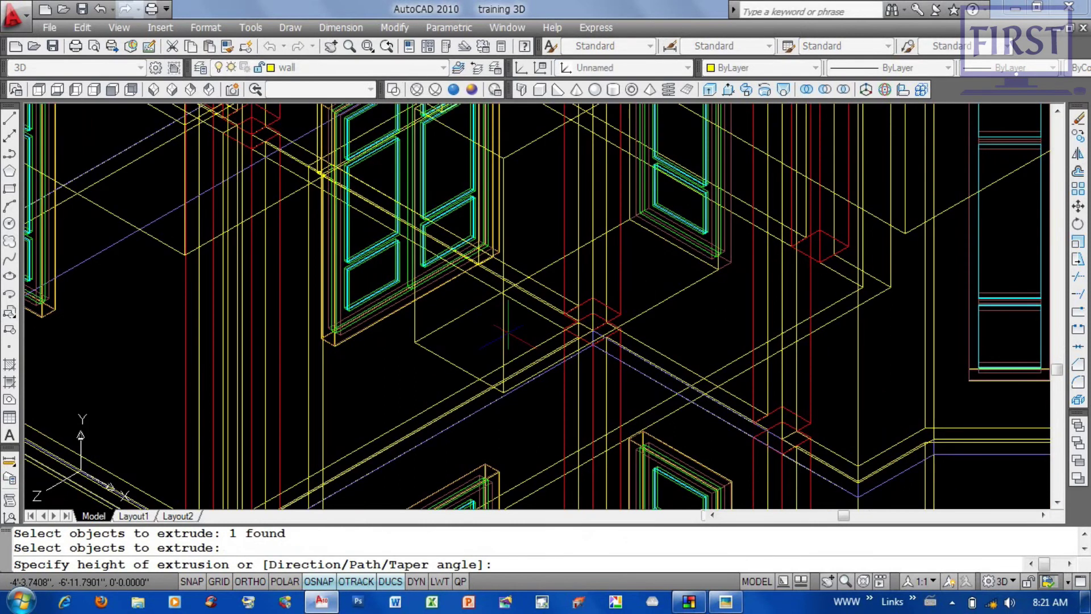
Step: Move the extruded box into position inside the wall pillar
click(653, 308)
text(m)
key(Return)
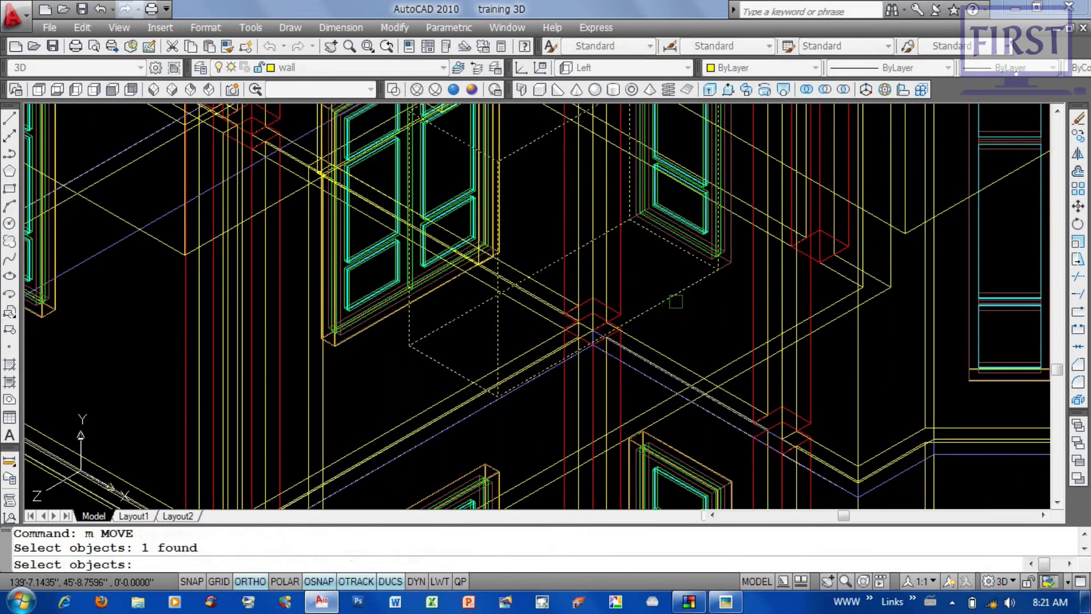
key(Return)
click(662, 333)
key(Return)
key(Return)
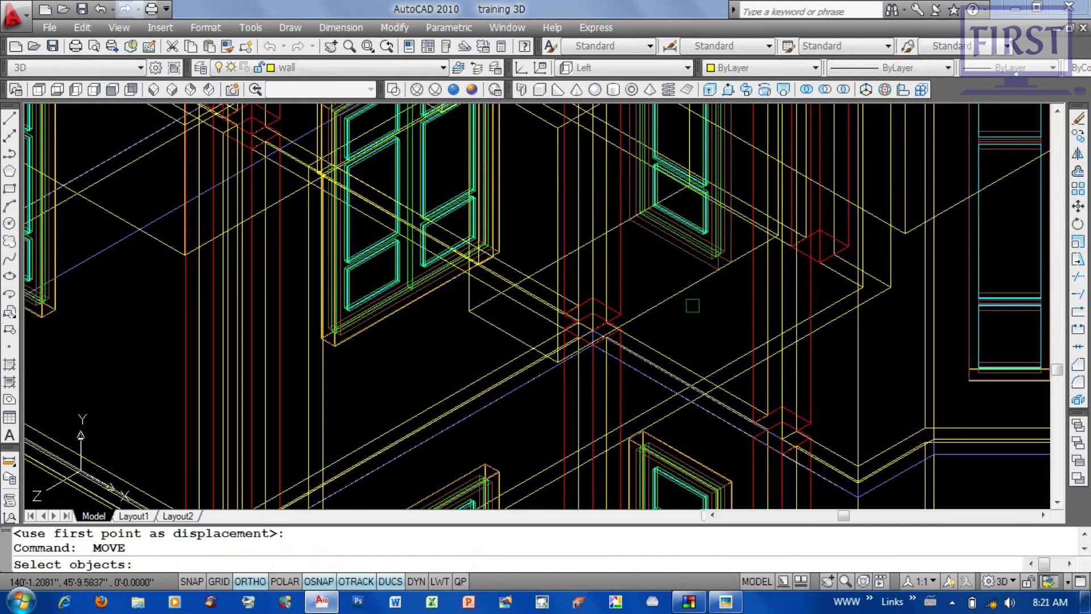
click(692, 306)
key(Return)
click(692, 307)
click(715, 334)
middle_drag(715, 333, 650, 382)
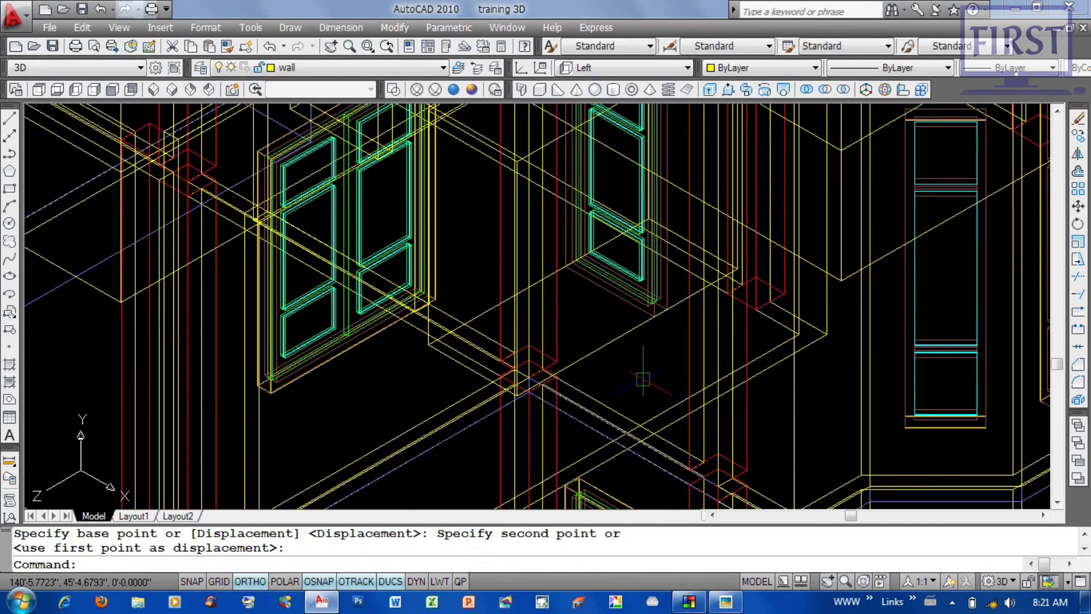
Step: Subtract the box from the wall pillar so the box is cut out
text(su)
key(Return)
click(619, 409)
click(618, 409)
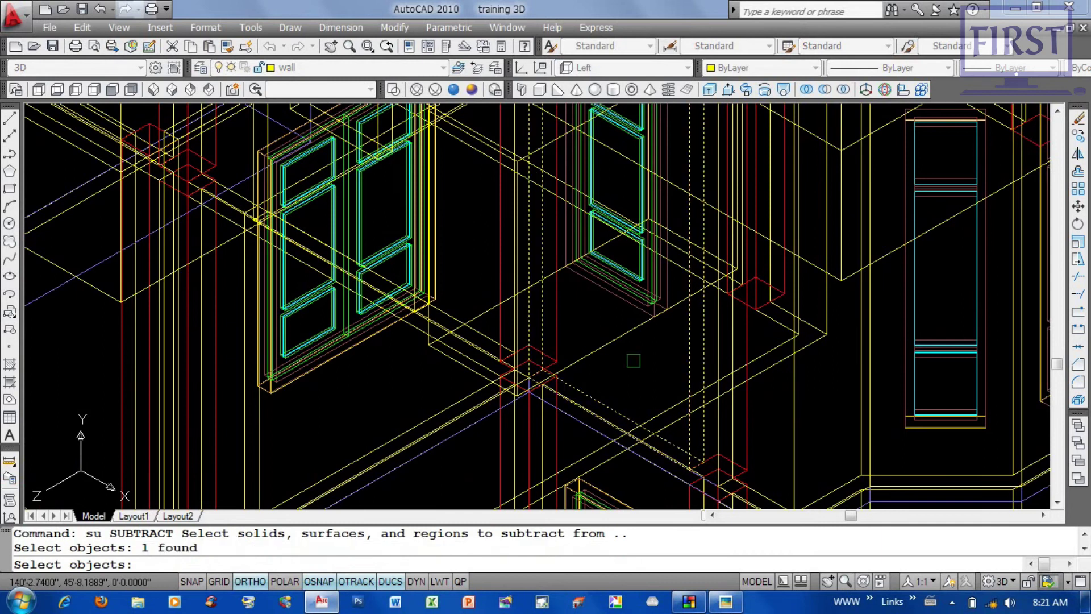
key(Return)
click(601, 342)
key(Return)
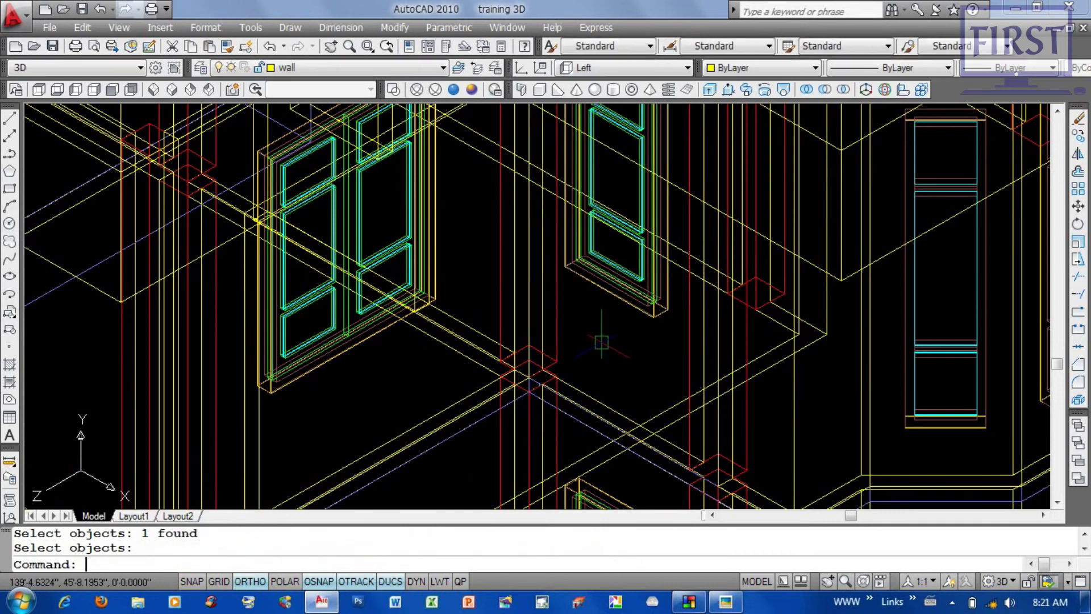
middle_drag(624, 254, 608, 295)
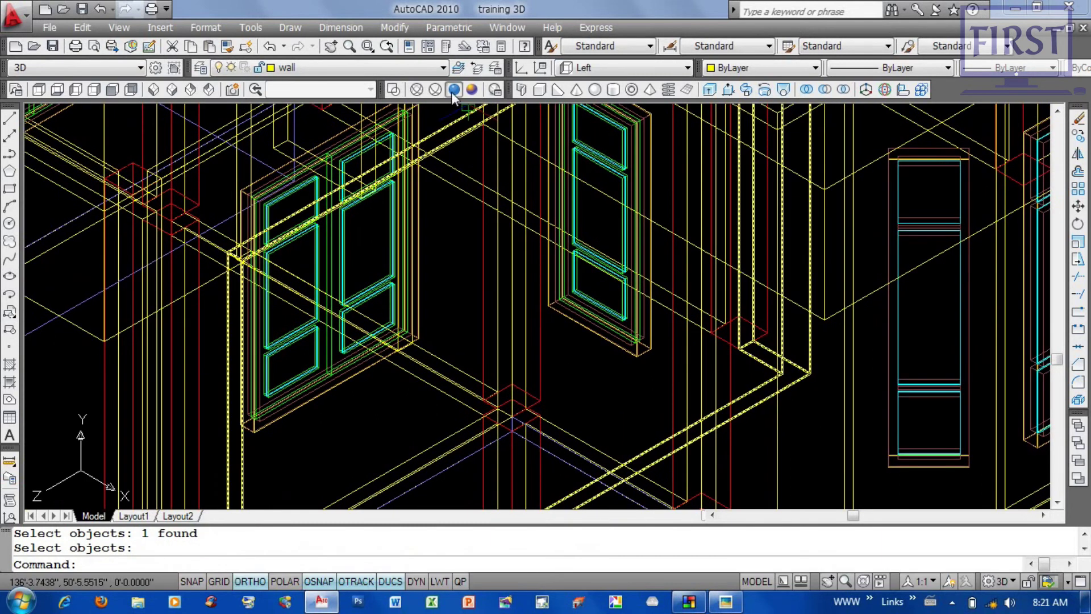
Step: Preview the house in the Realistic visual style, then return to 2D Wireframe
click(451, 91)
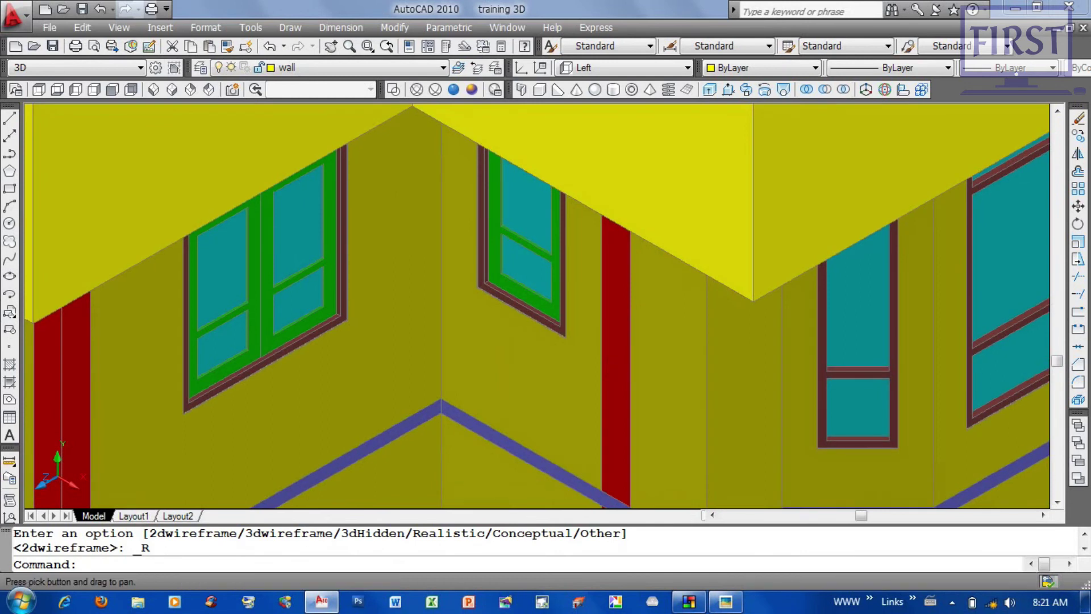
scroll(718, 361, up, 2)
scroll(786, 380, down, 3)
scroll(793, 383, down, 5)
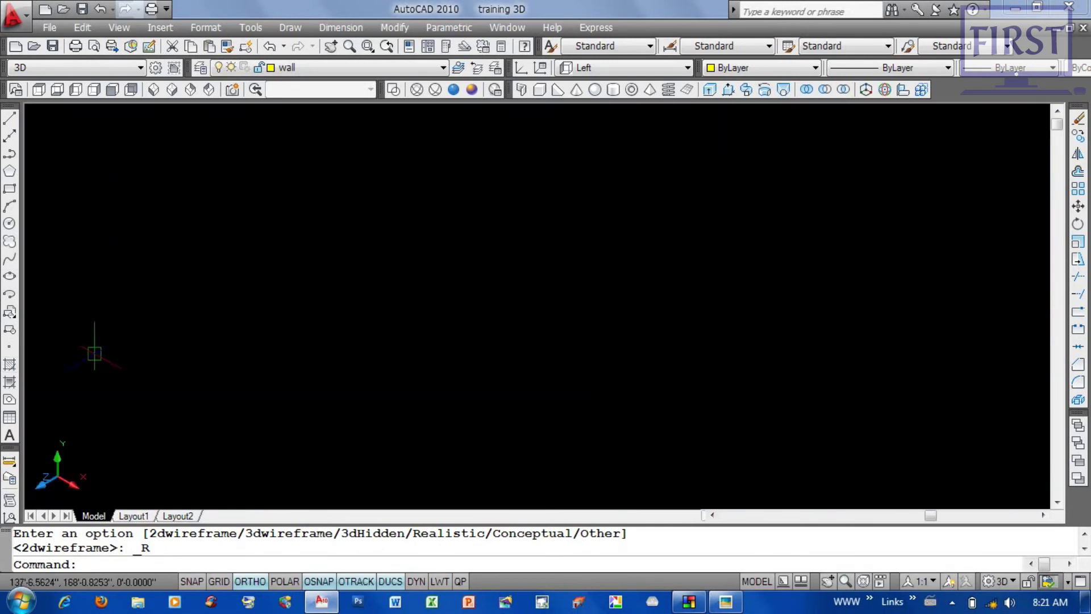
click(392, 90)
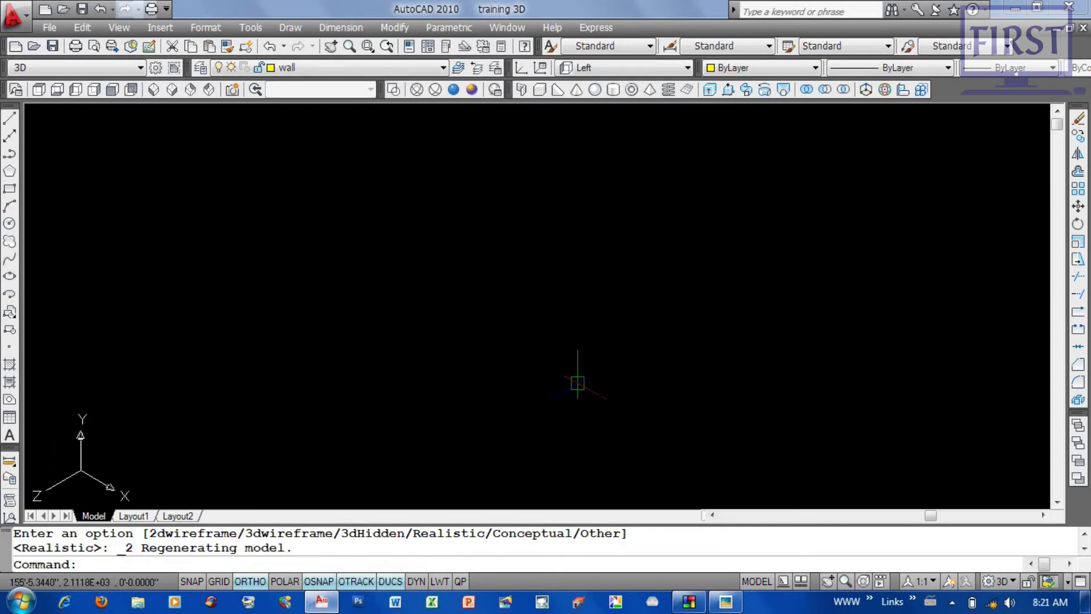
Step: Zoom All to show the whole building, toggle Realistic shading again, and return to wireframe
text(z)
key(Return)
text(a)
key(Return)
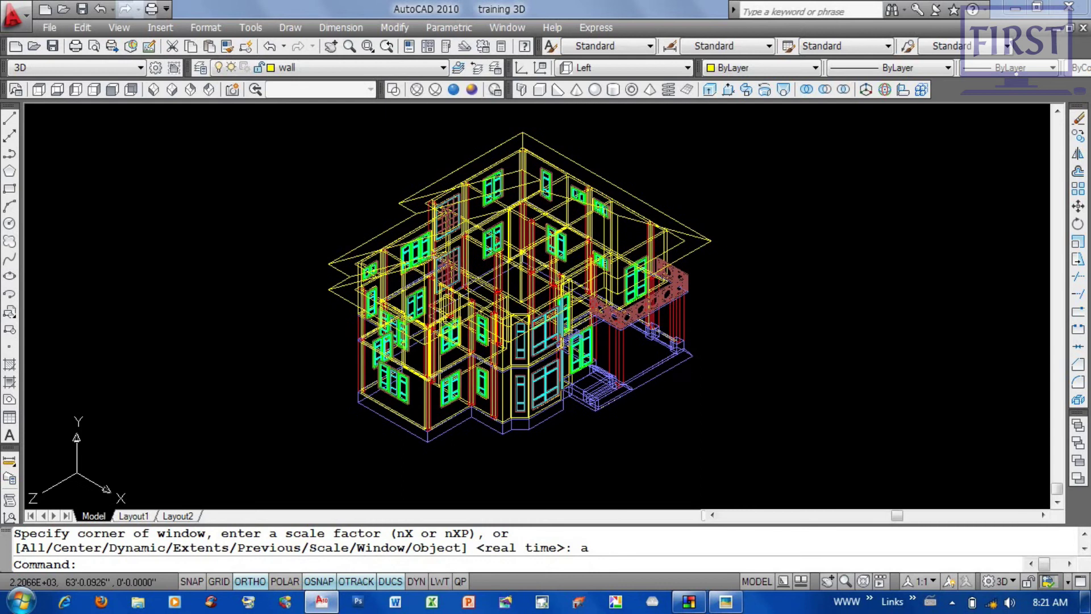
click(417, 89)
middle_drag(684, 359, 684, 366)
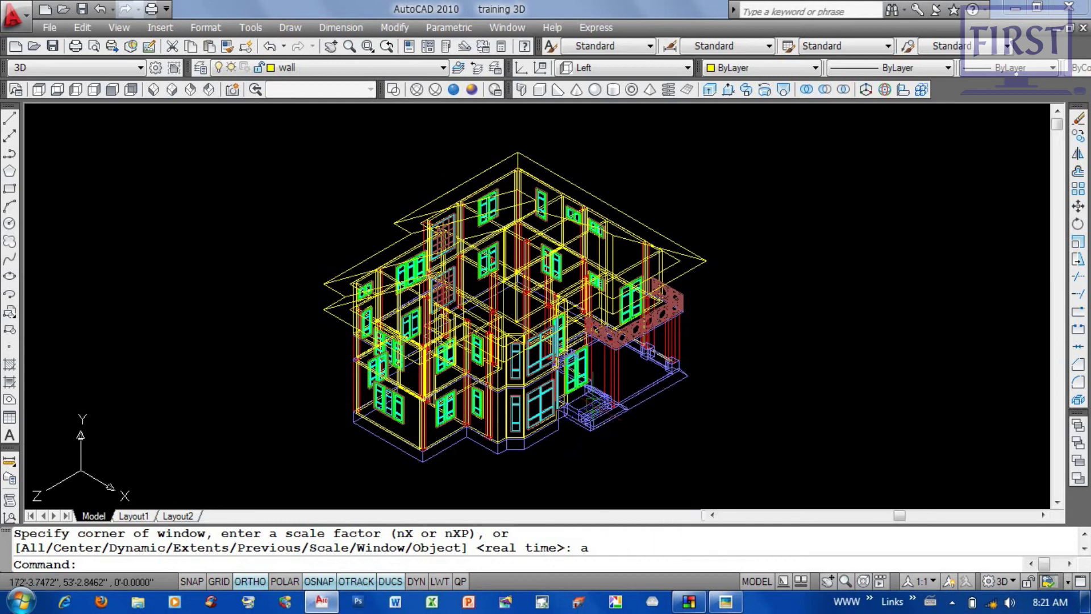
click(453, 89)
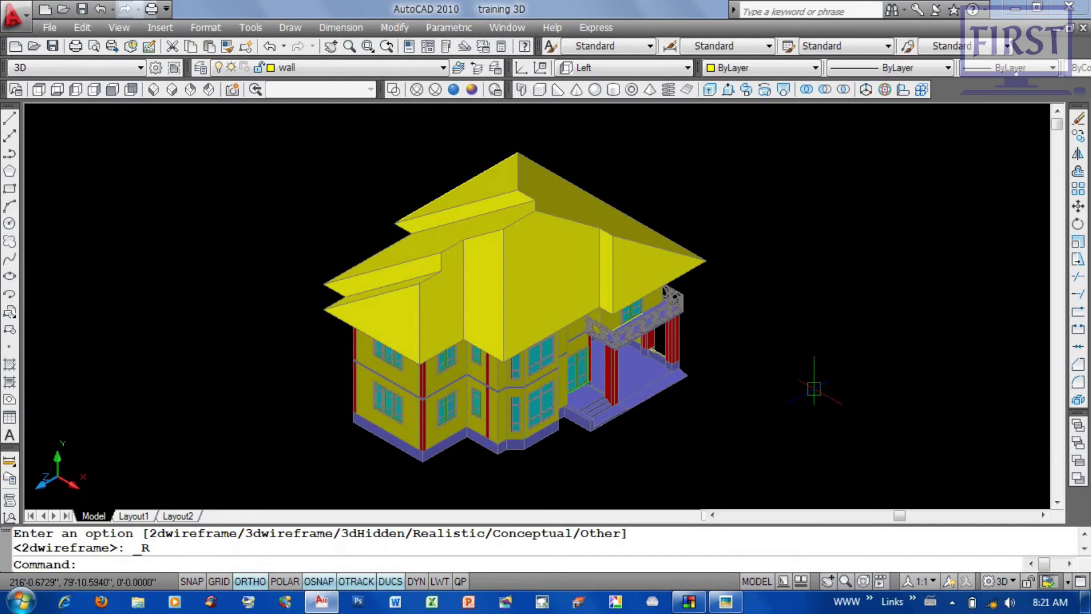
click(394, 92)
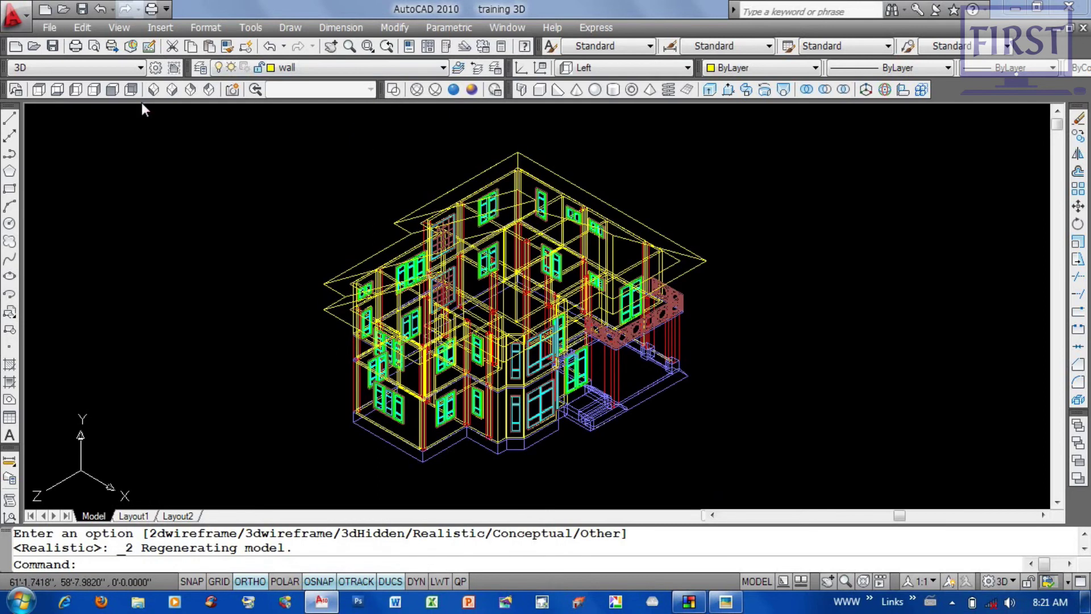
Step: Switch to the Front view, briefly select the roof lines, then cancel the selection
click(116, 91)
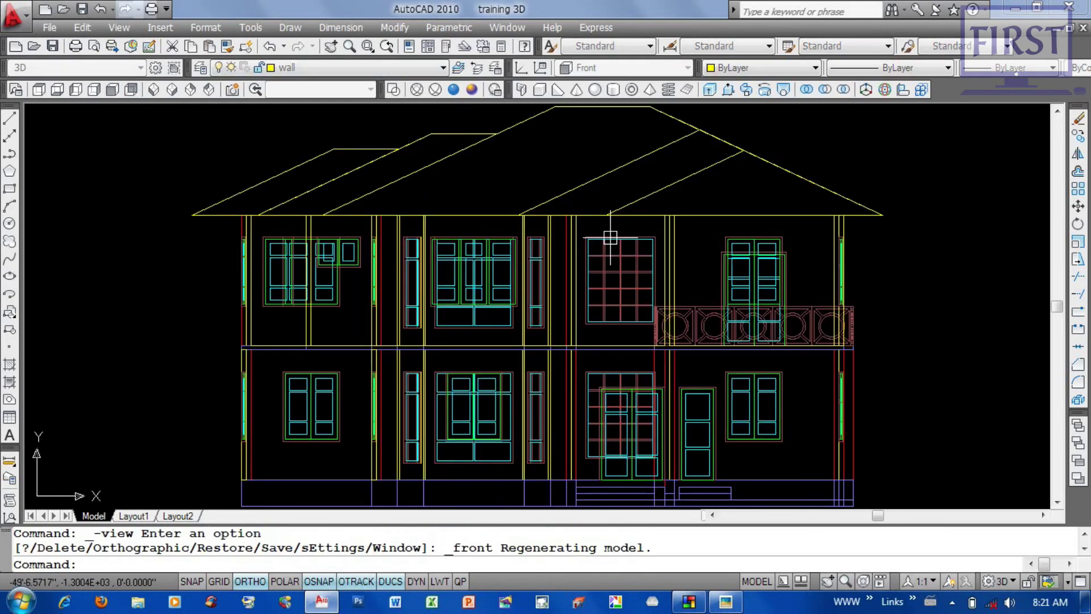
middle_drag(609, 302, 589, 419)
click(940, 163)
click(89, 287)
click(327, 68)
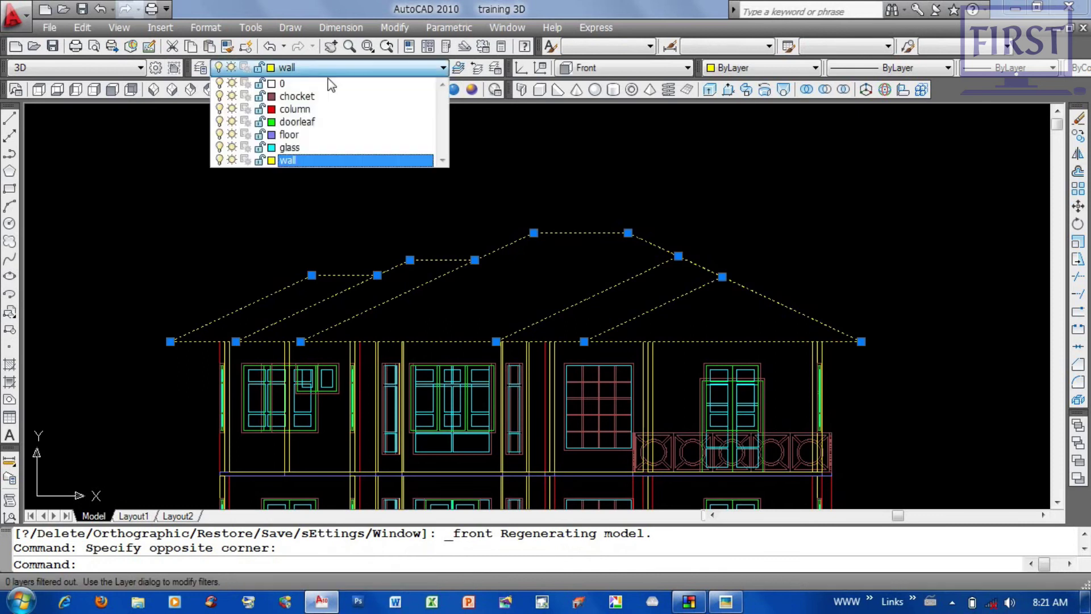
key(Escape)
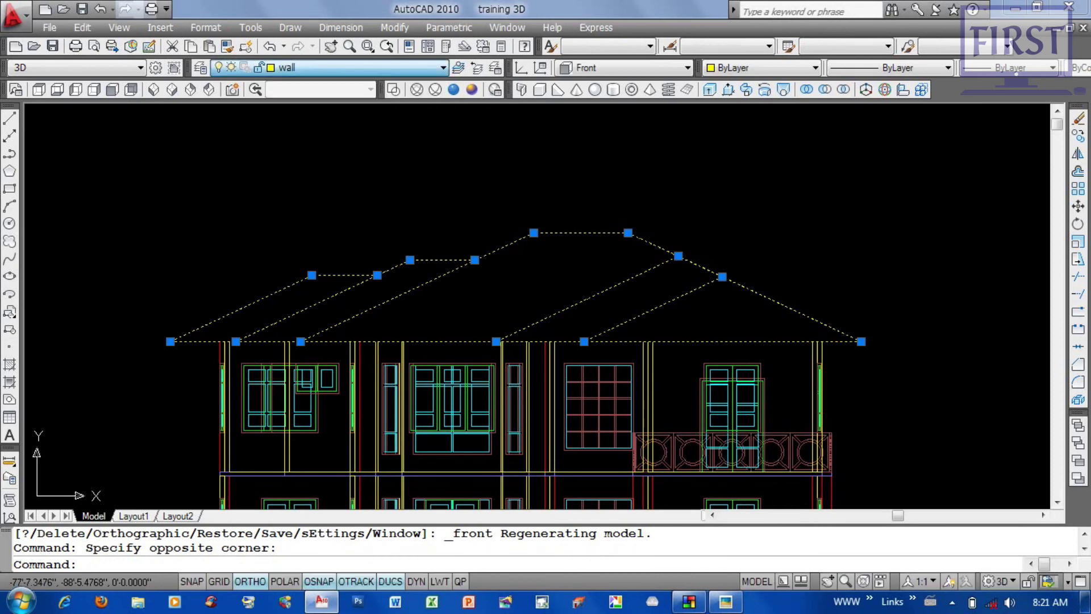
key(Escape)
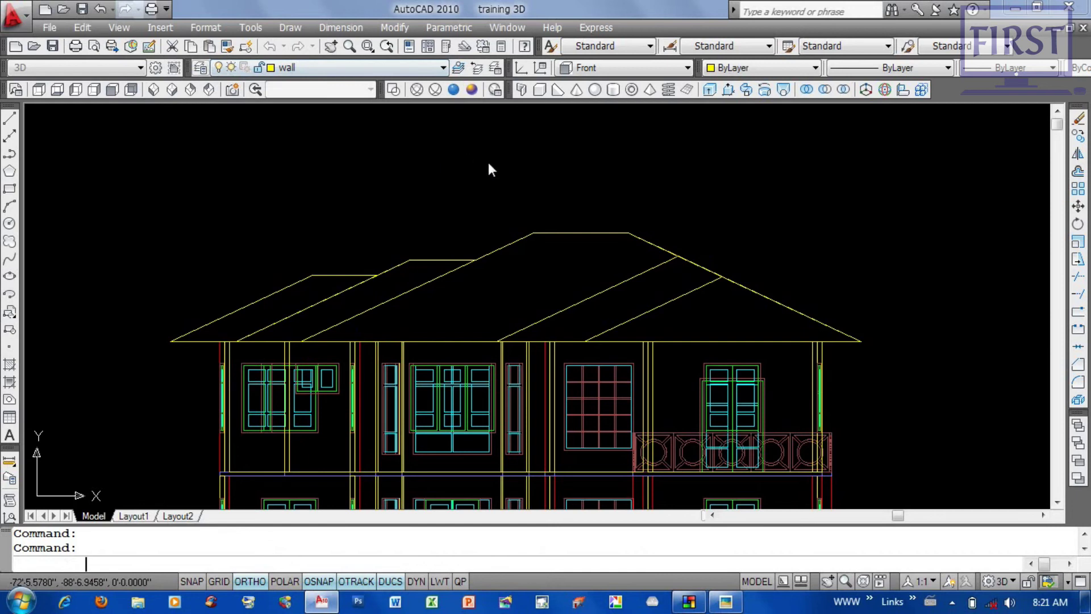
Step: Create a new layer named roof with brown index colour 37
text(la)
key(Return)
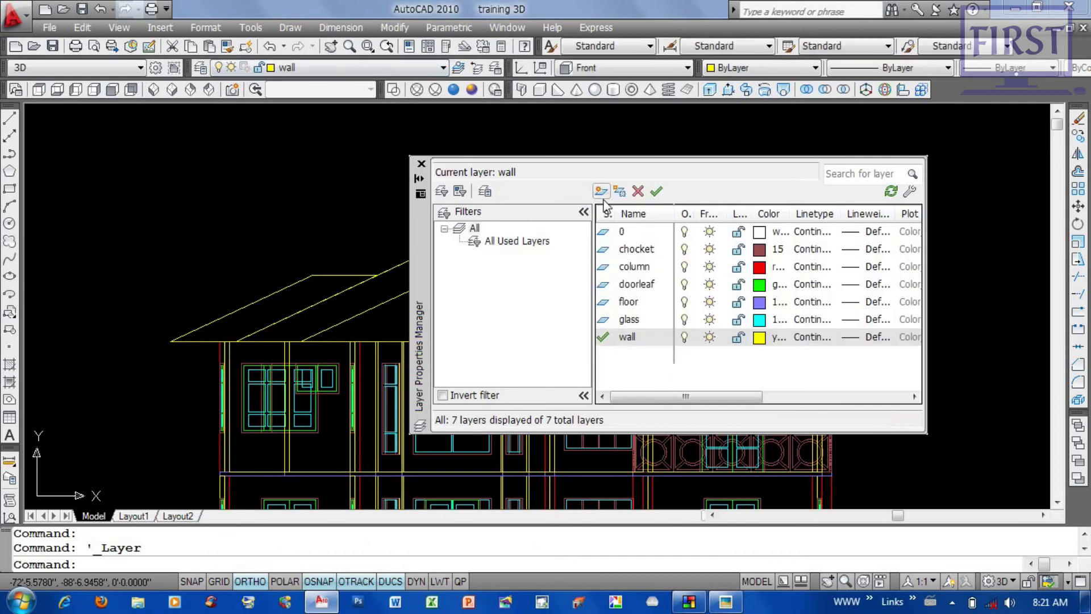
click(600, 191)
text(roof)
key(Return)
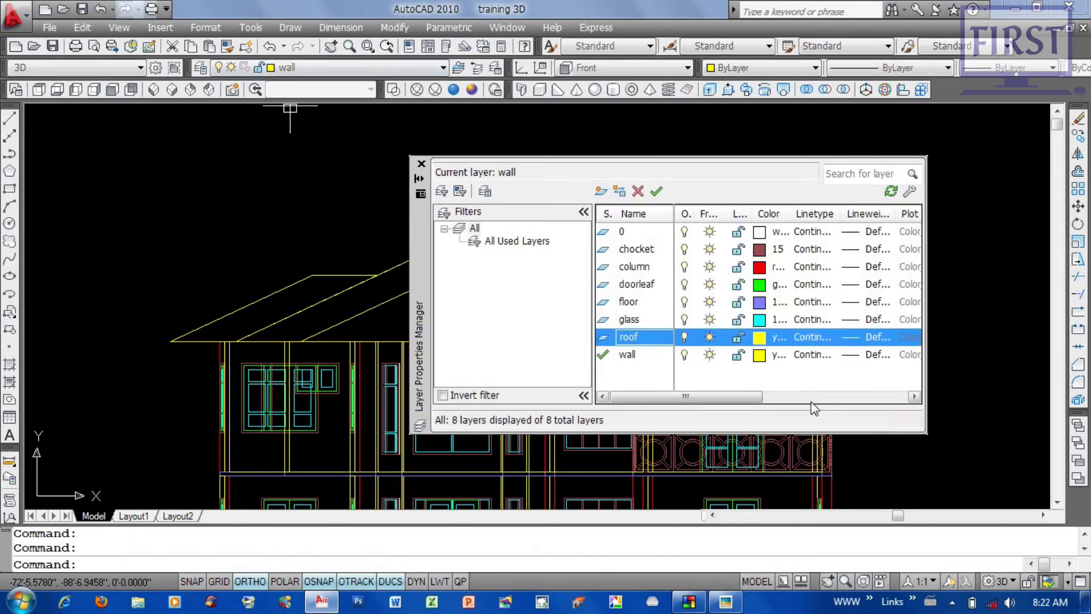
click(767, 338)
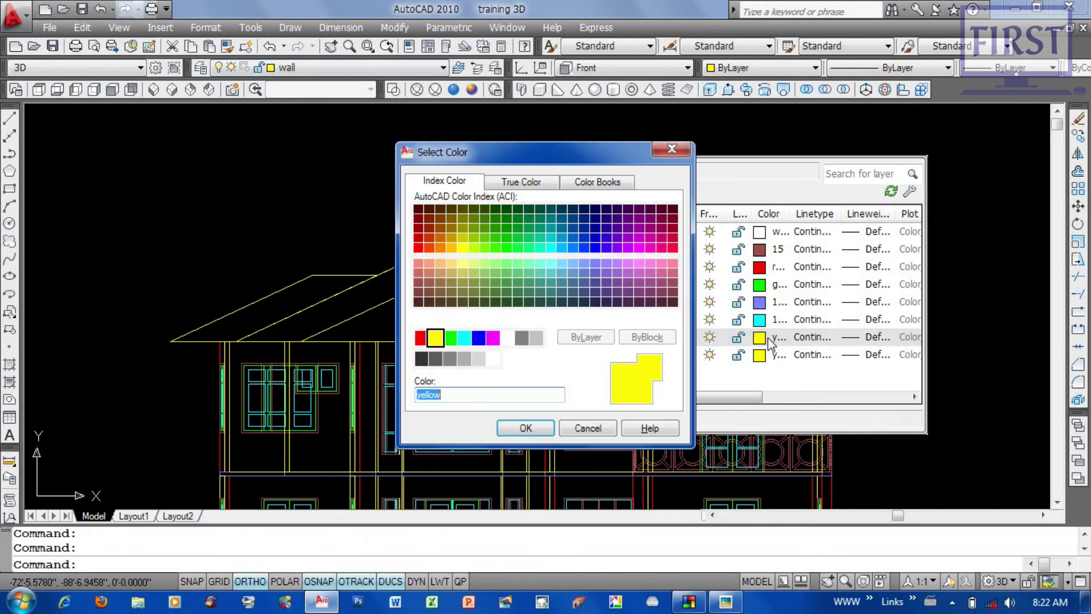
click(451, 237)
click(439, 292)
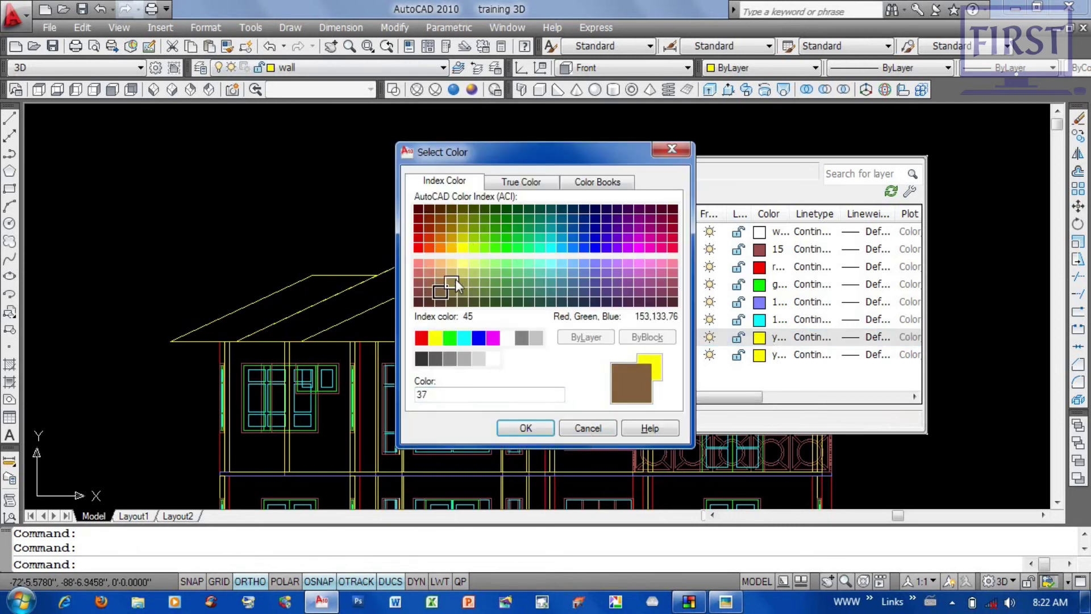
click(525, 428)
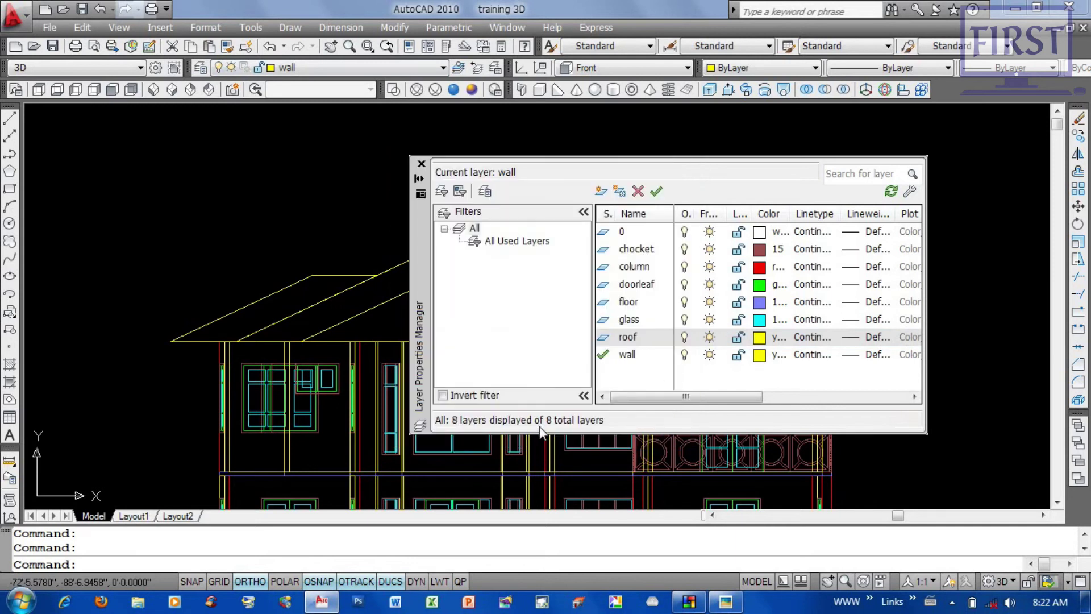
click(421, 164)
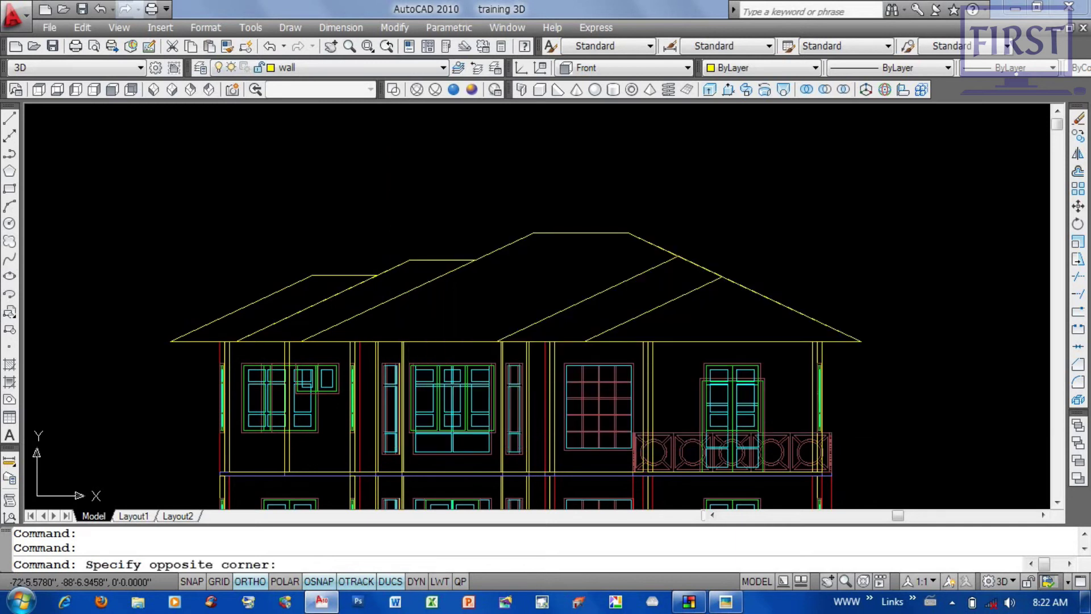
Step: Move the window-selected roof lines onto the roof layer
click(611, 175)
drag(653, 307, 331, 115)
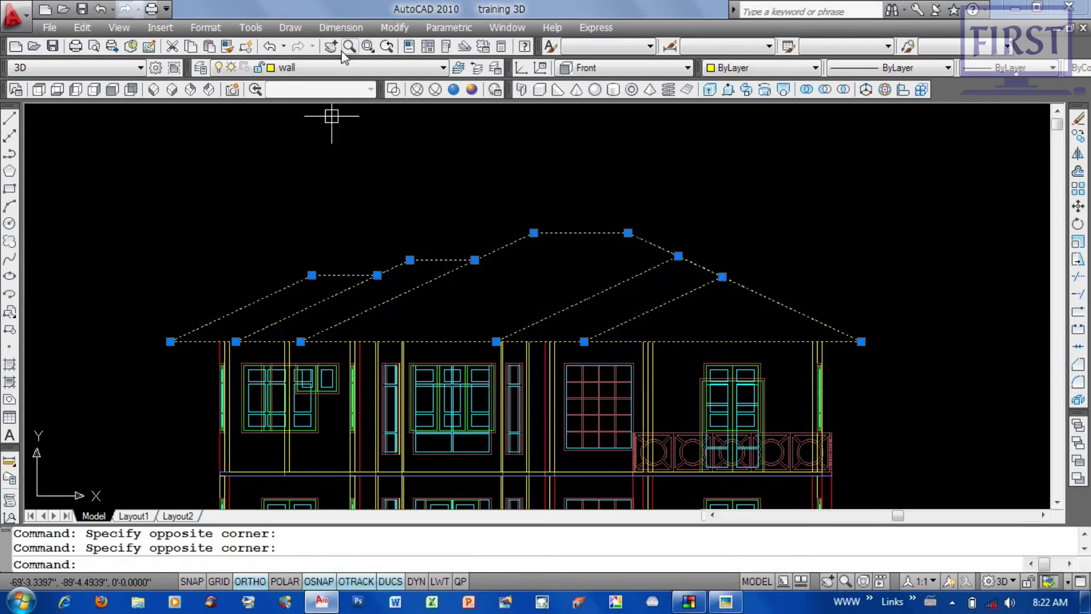
click(346, 67)
click(292, 160)
key(Escape)
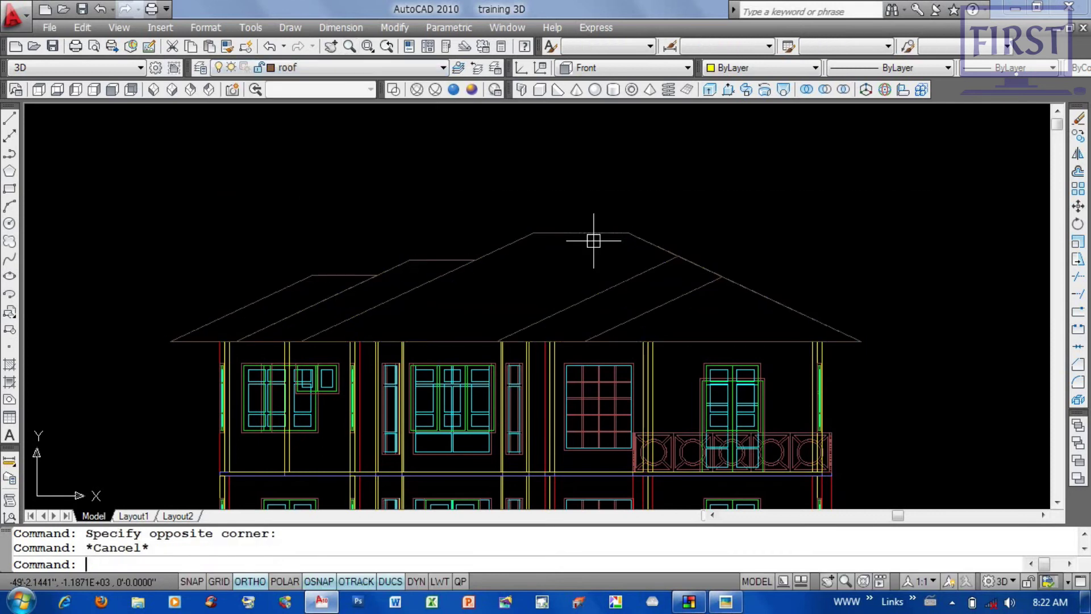
Step: Shade the house Realistic in SW Isometric, then show the front elevation zoomed in
click(153, 89)
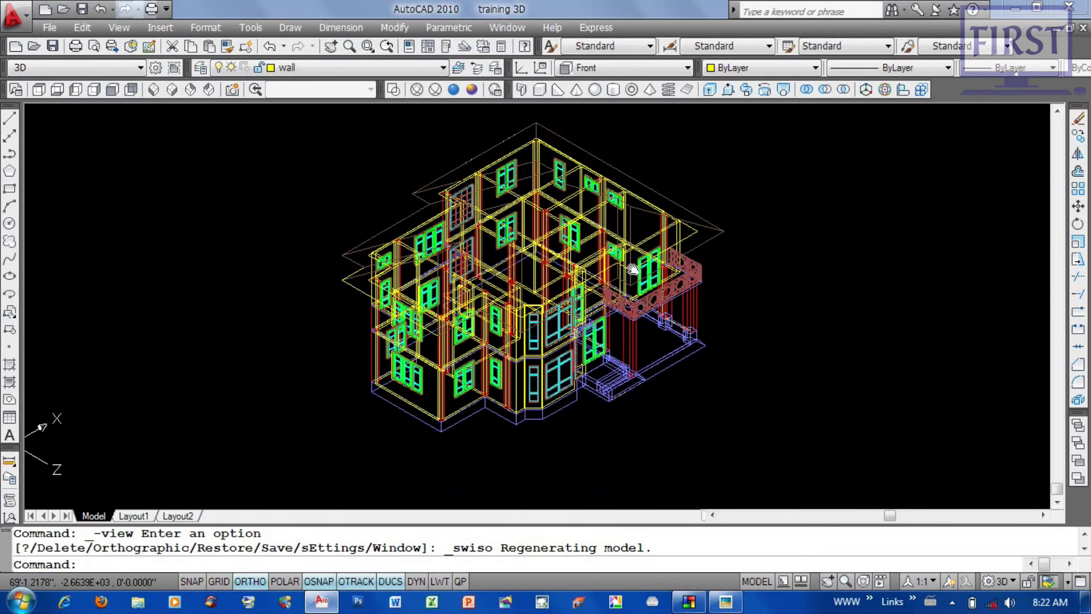
click(454, 90)
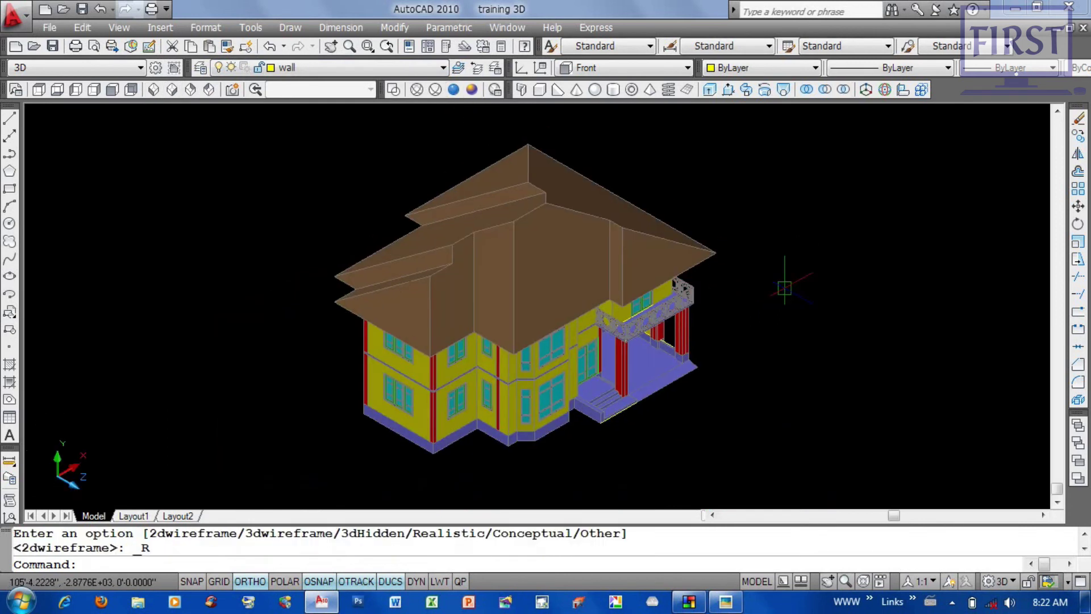
middle_drag(784, 288, 765, 335)
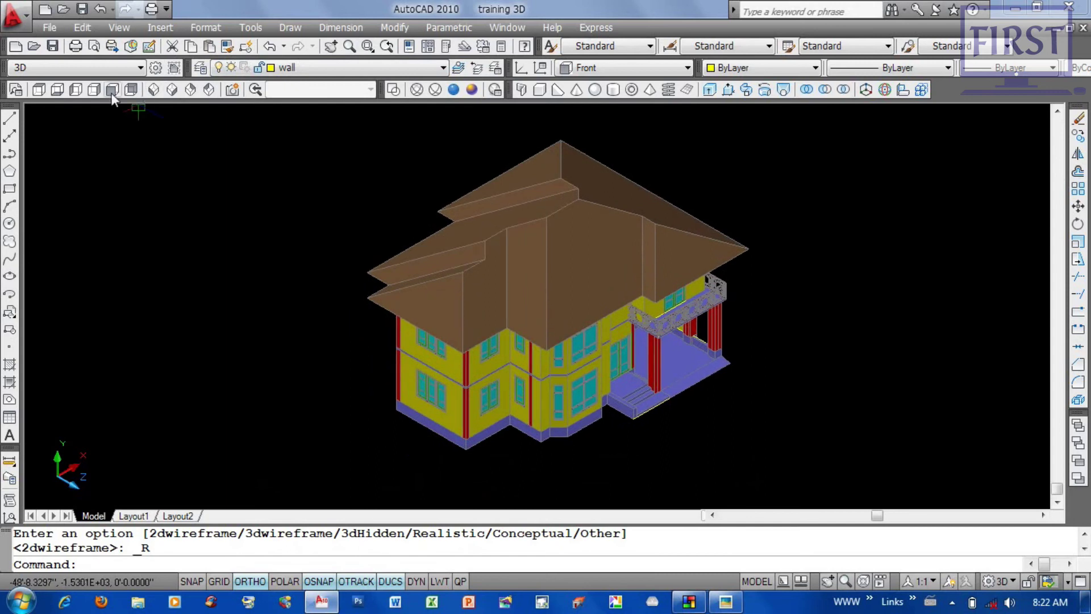
click(110, 93)
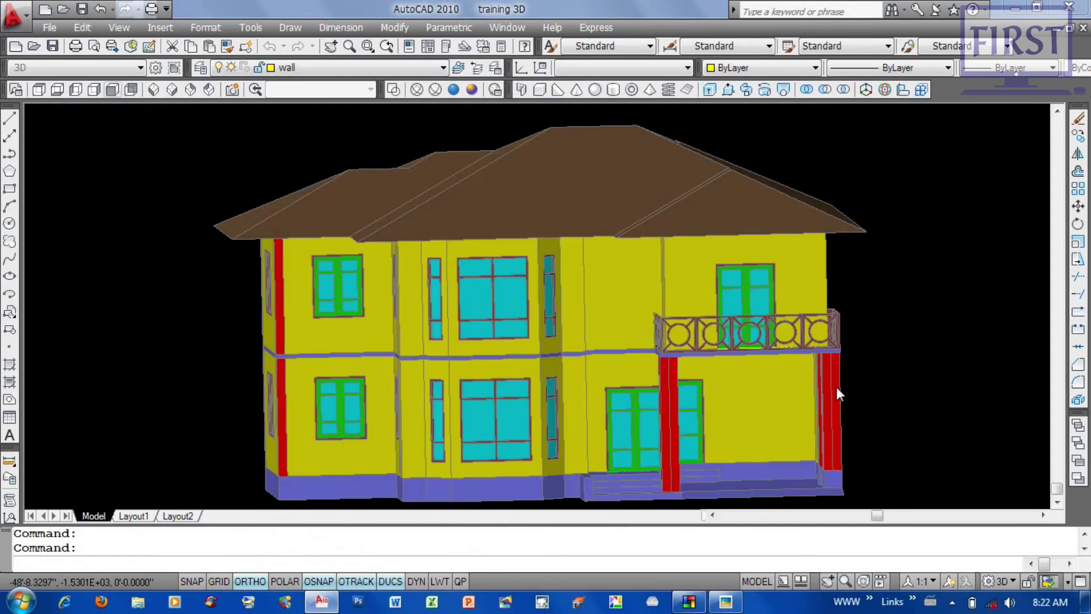
click(113, 89)
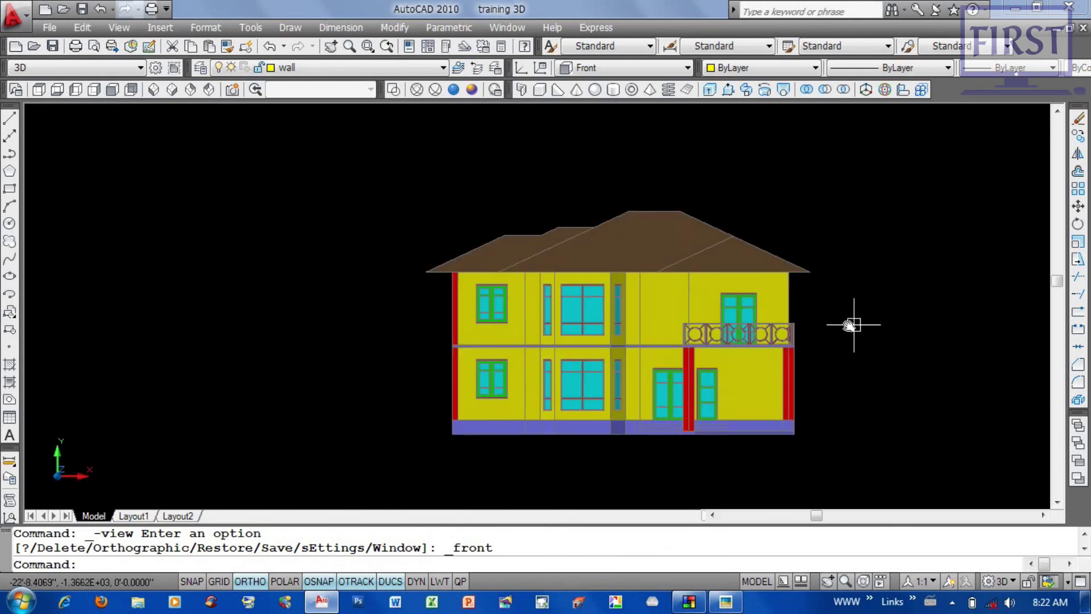
scroll(853, 325, up, 2)
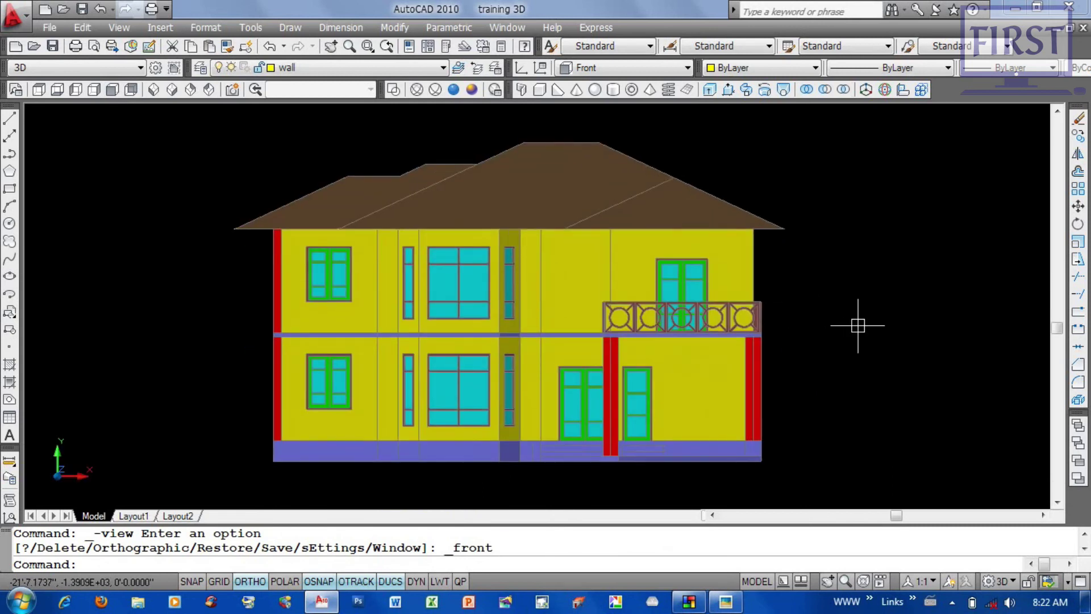
text(jpgout)
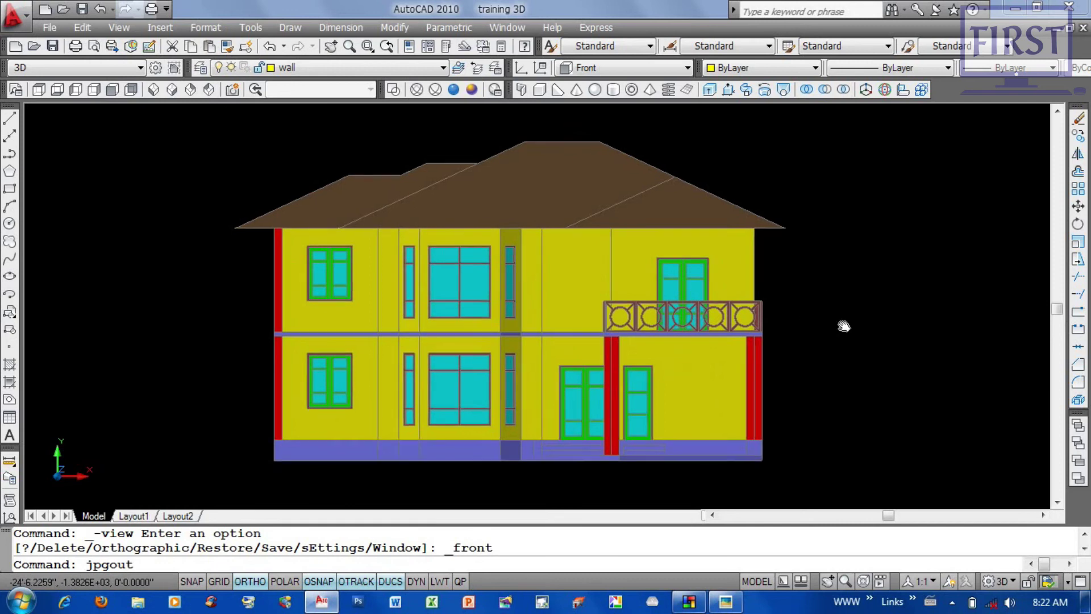
Step: Start JPGOUT and try saving 'front view' in the Pictures library, dismissing the cannot-save error
middle_drag(830, 316, 845, 324)
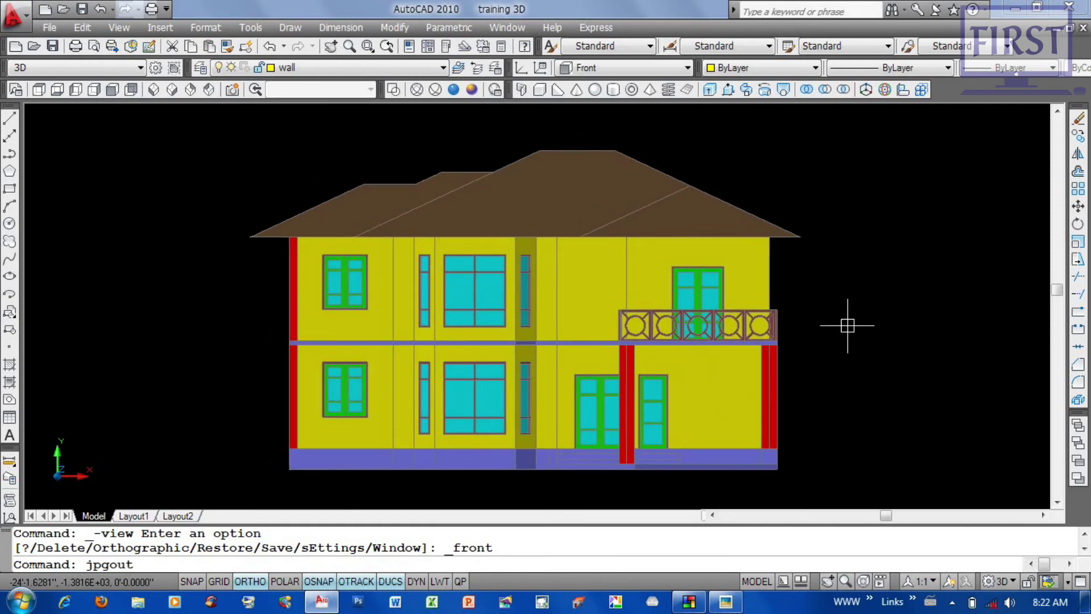
key(Return)
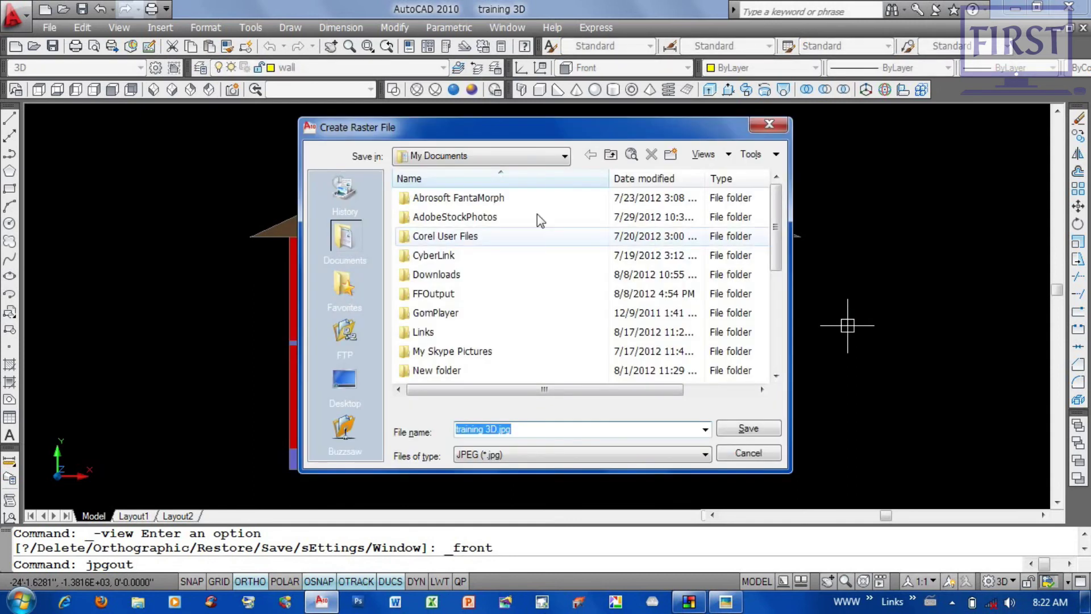
drag(564, 140, 617, 146)
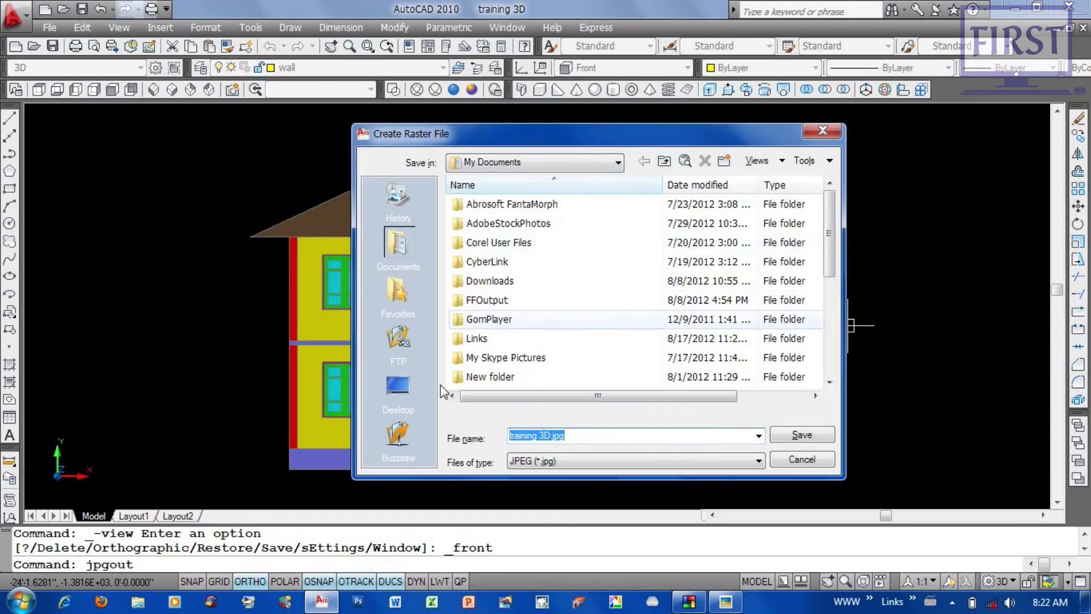
click(628, 300)
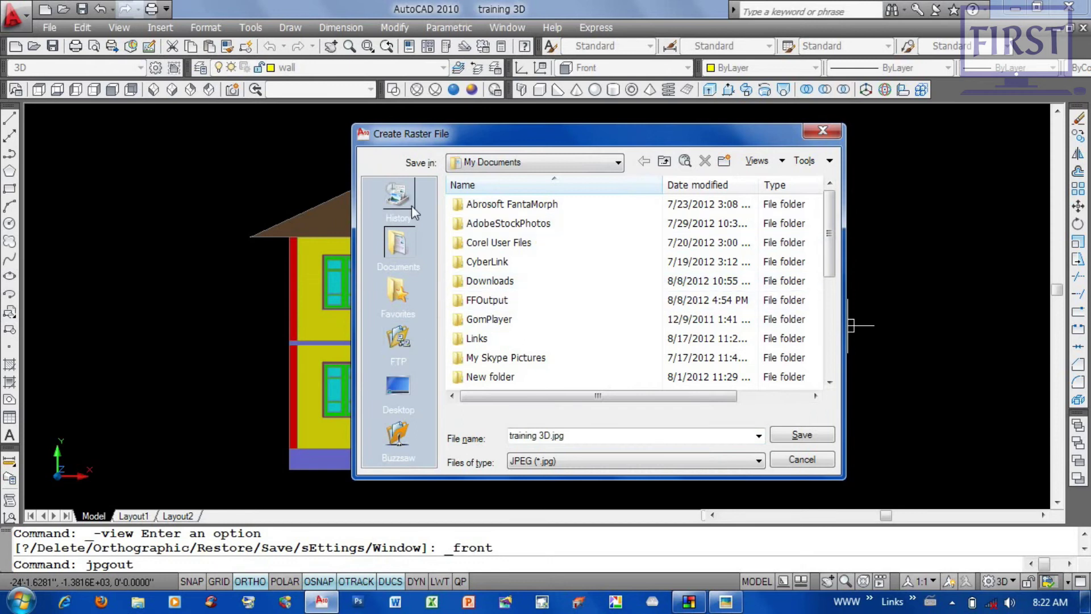
click(398, 291)
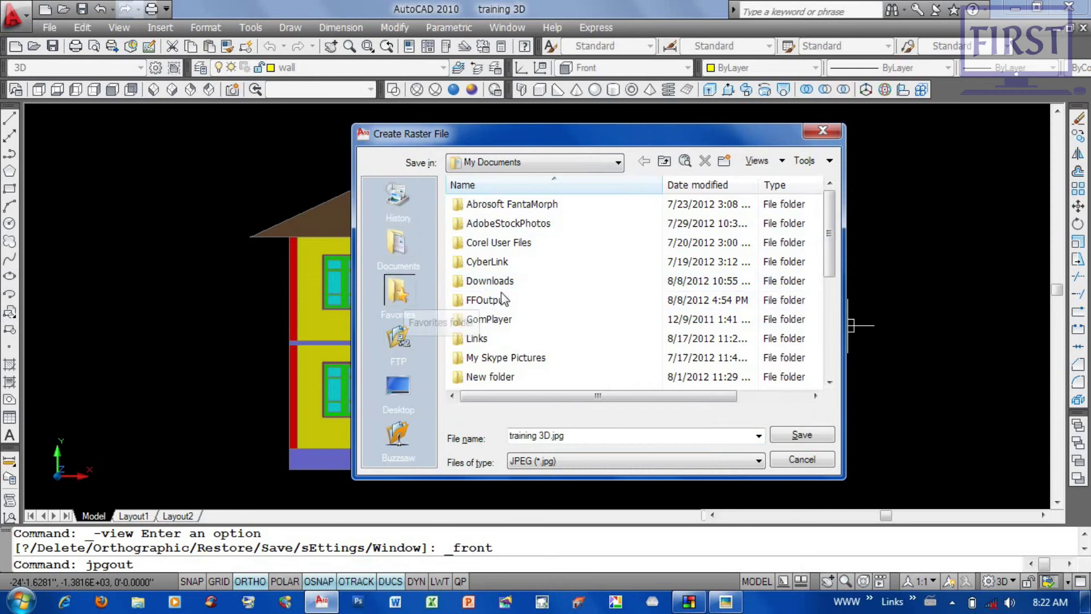
click(608, 163)
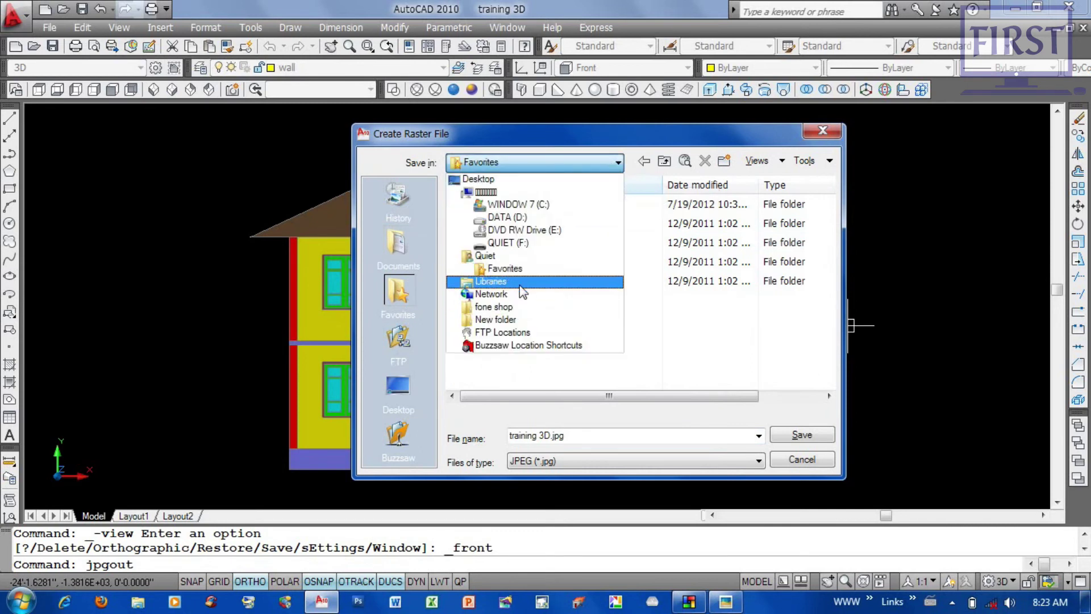
click(519, 286)
double_click(490, 244)
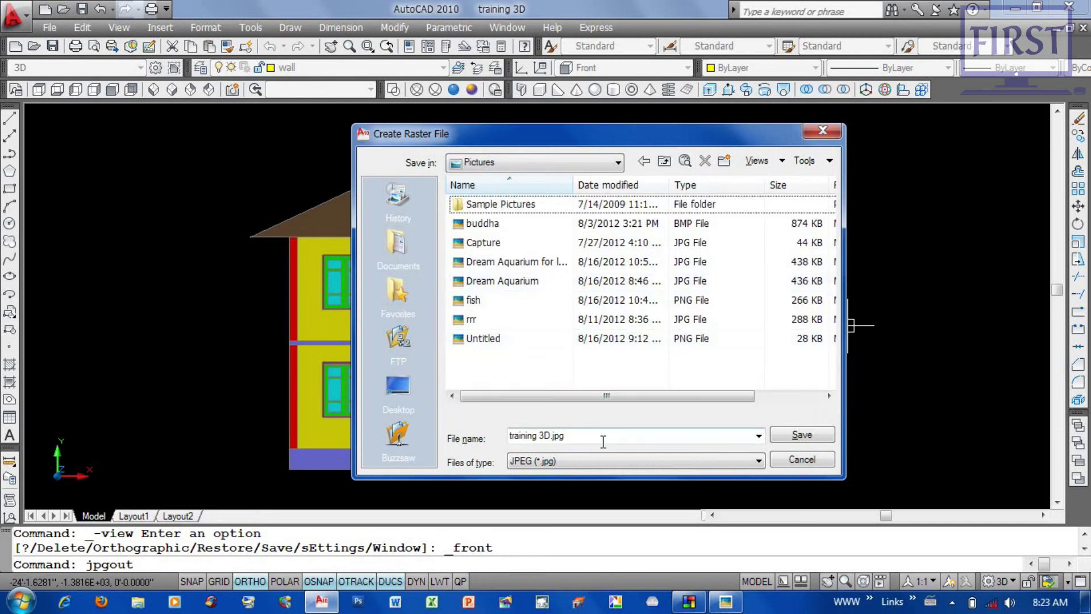
text(front view)
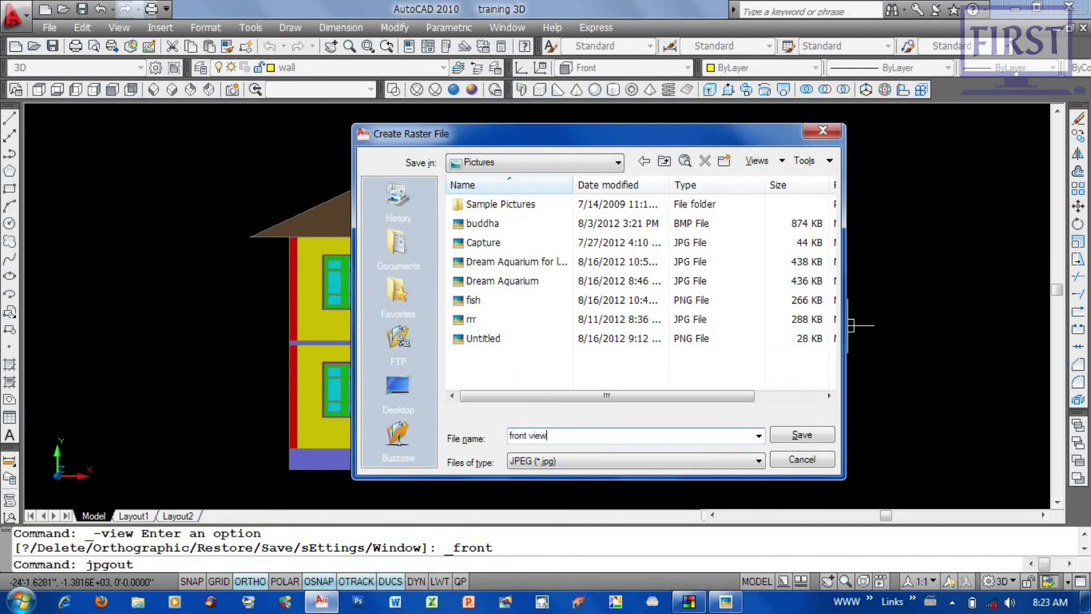
click(649, 458)
click(799, 436)
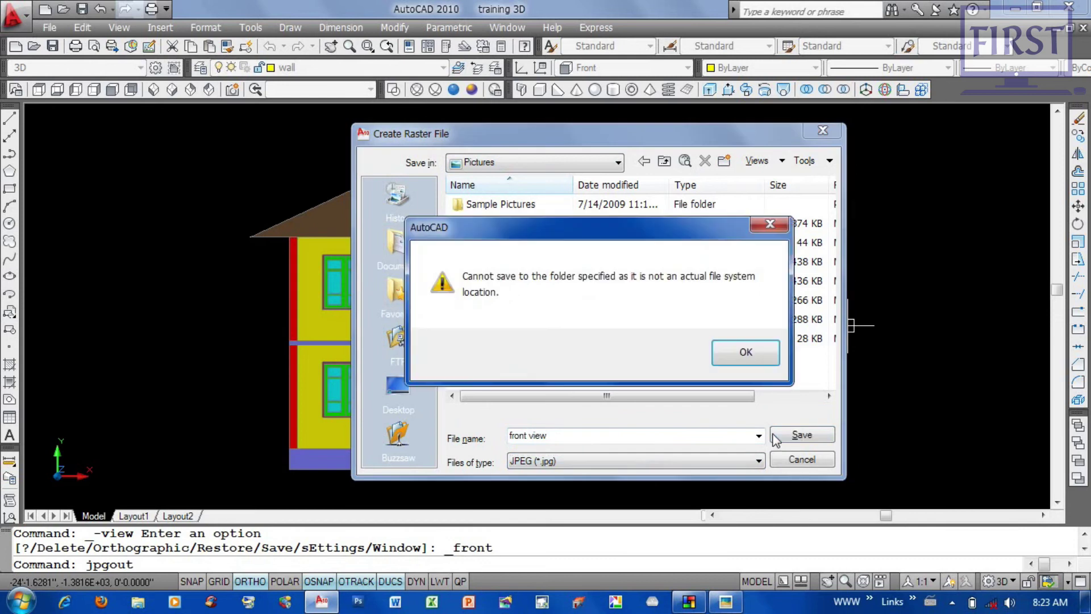
drag(601, 234, 613, 234)
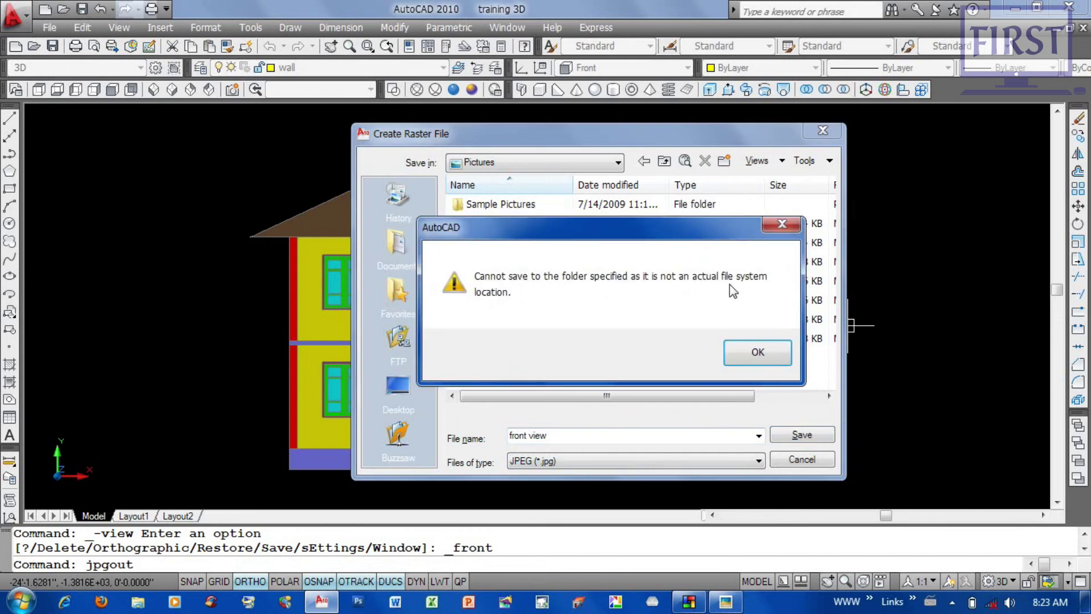
click(769, 357)
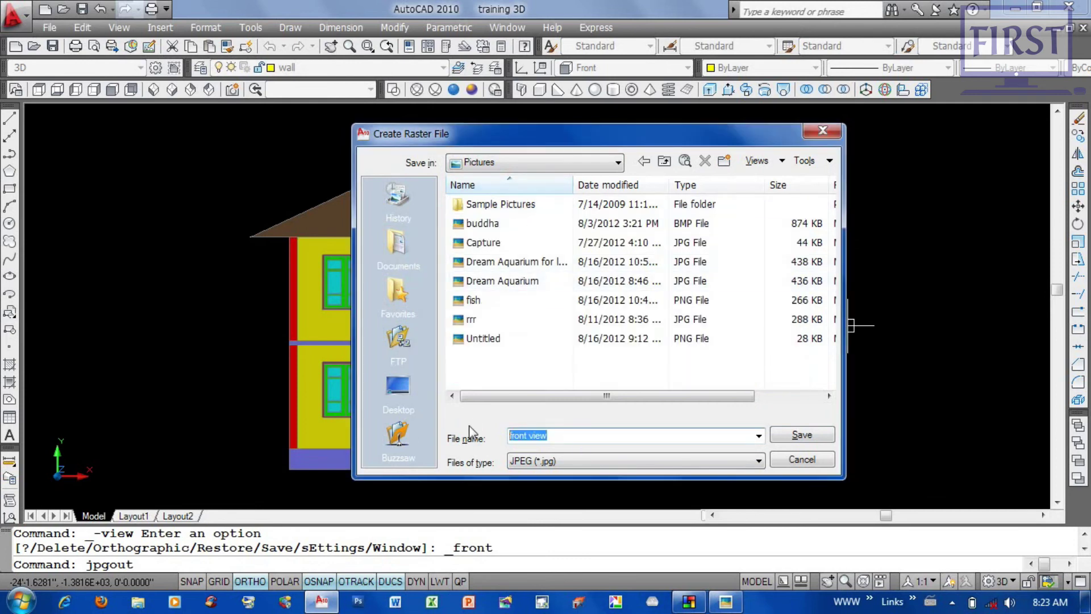
Step: Save the JPEG as 'front' on the DATA (D:) drive instead
text(front)
click(795, 435)
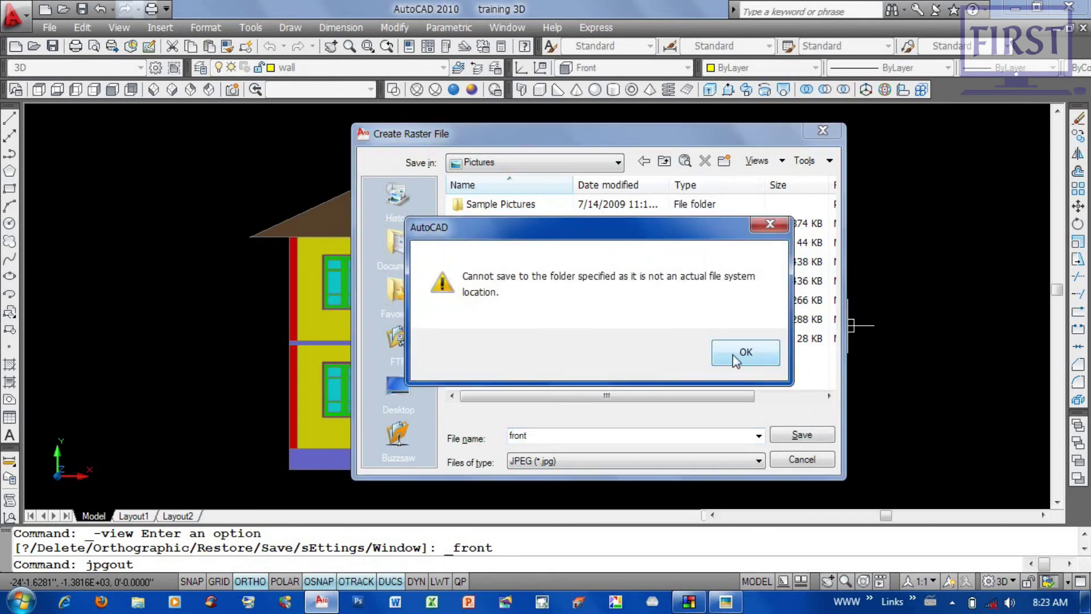
click(742, 352)
click(602, 162)
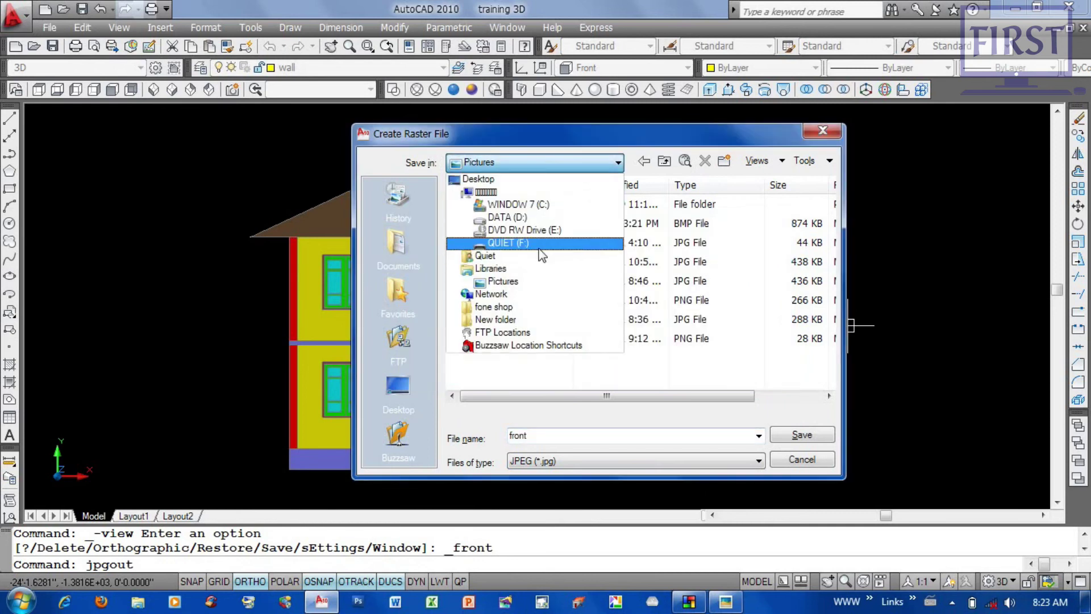
click(507, 217)
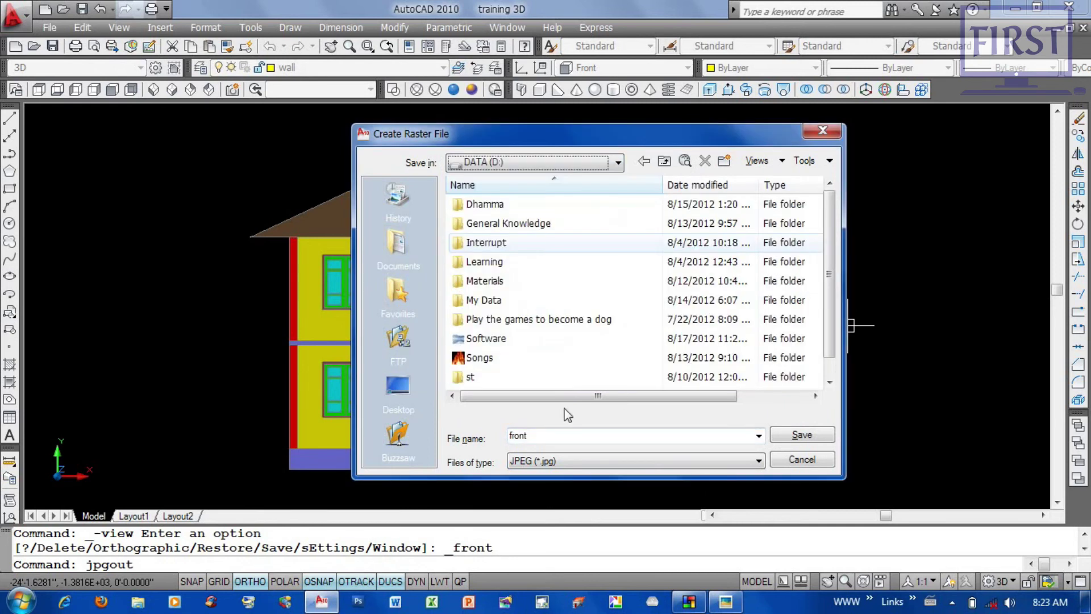
double_click(556, 436)
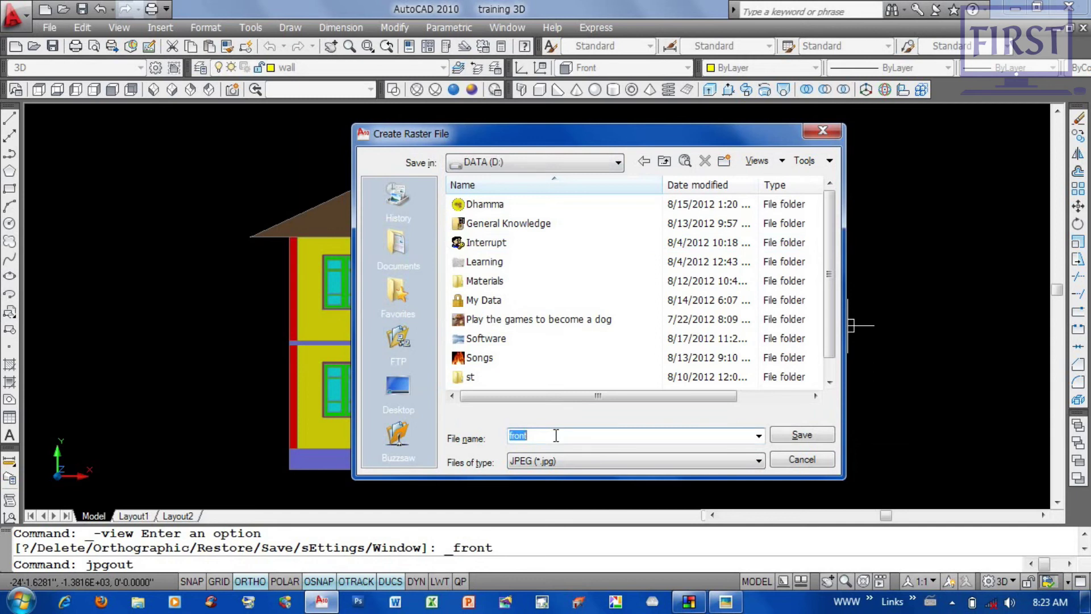
click(801, 435)
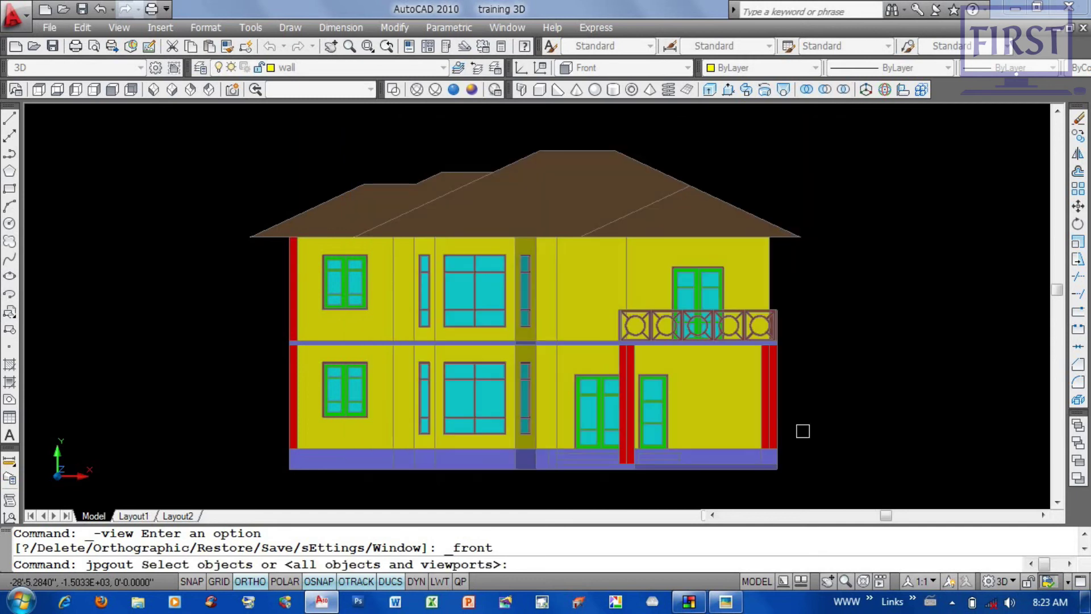
Step: Window-select all 435 house objects to complete the front JPEG export
scroll(513, 317, down, 4)
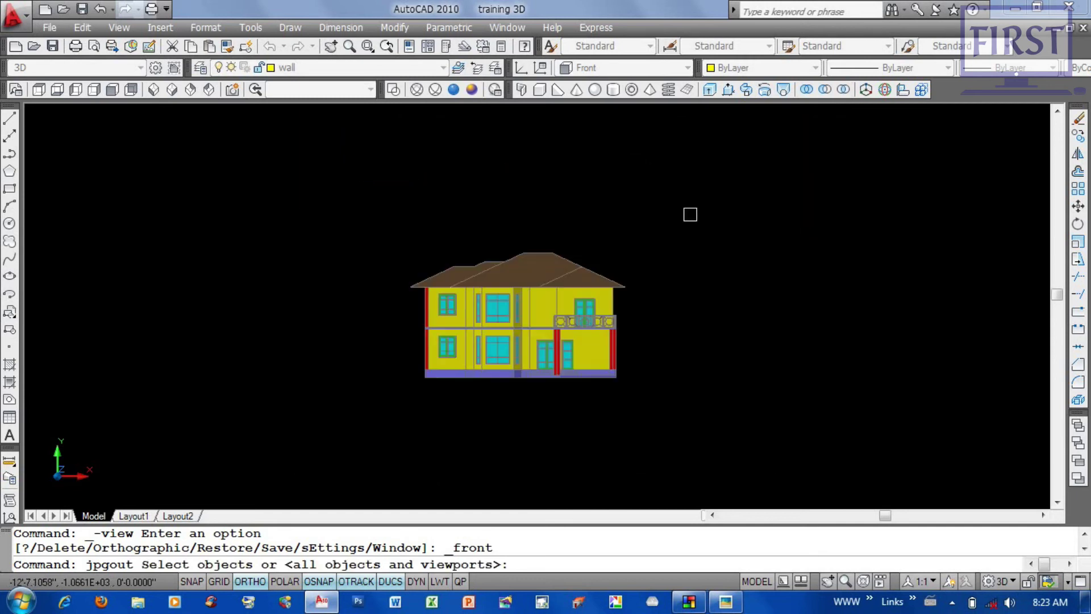
click(723, 194)
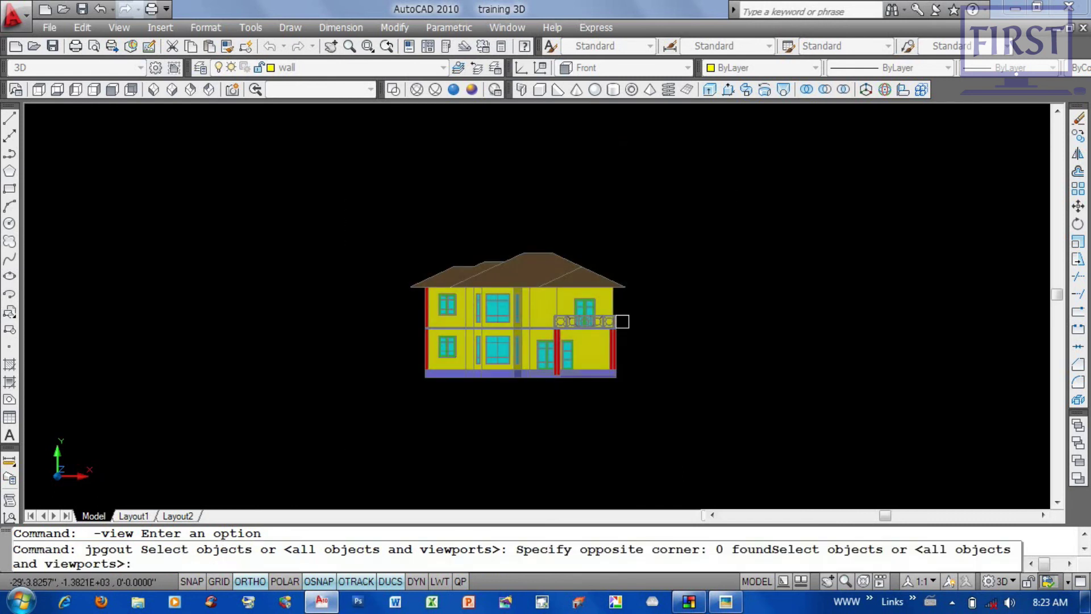
scroll(623, 320, up, 2)
click(849, 143)
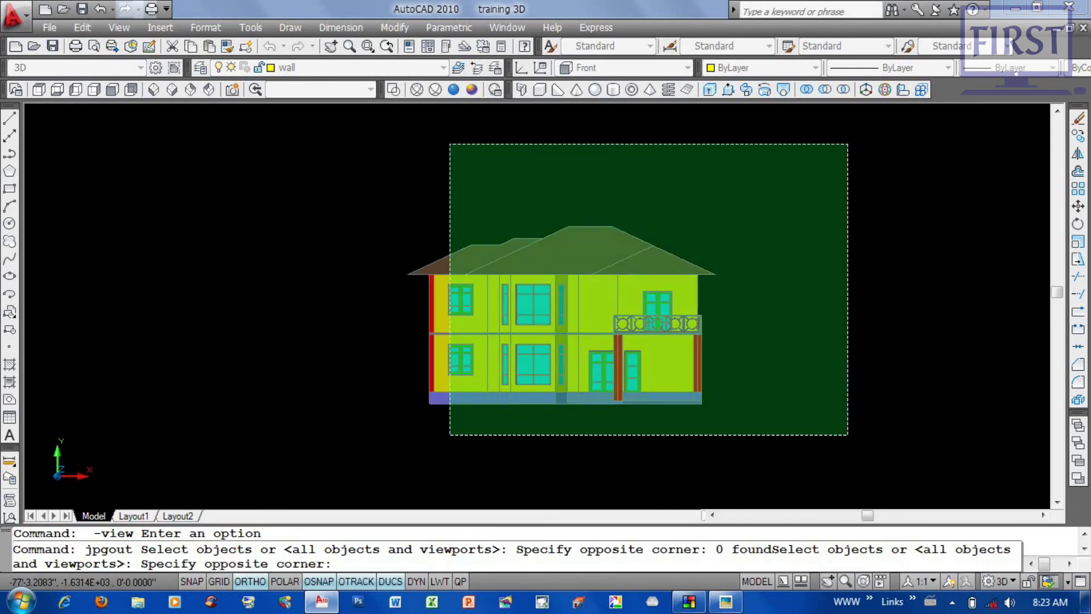
click(318, 442)
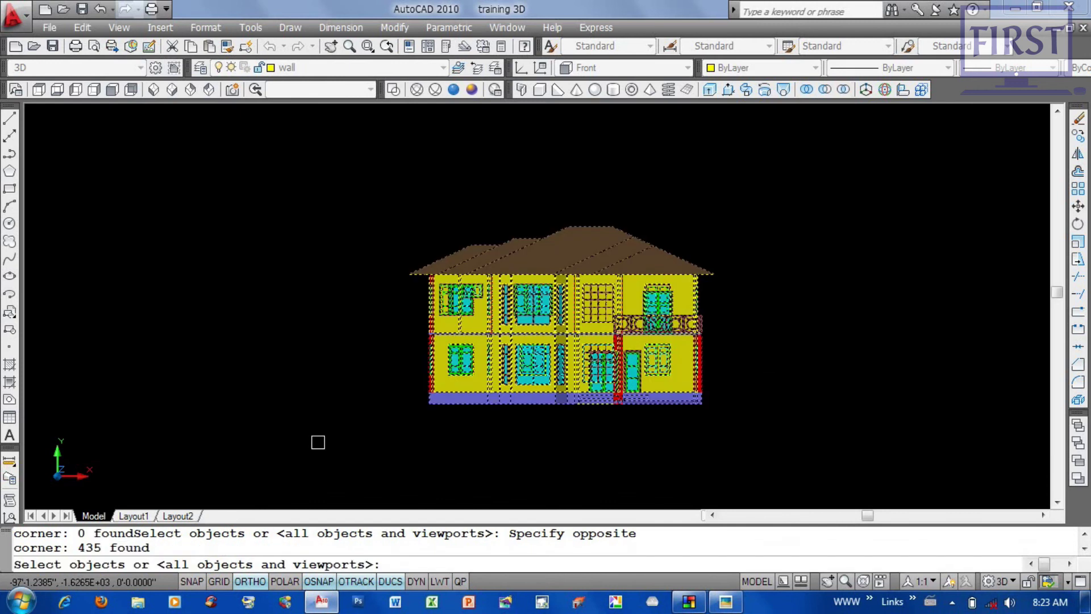
key(Escape)
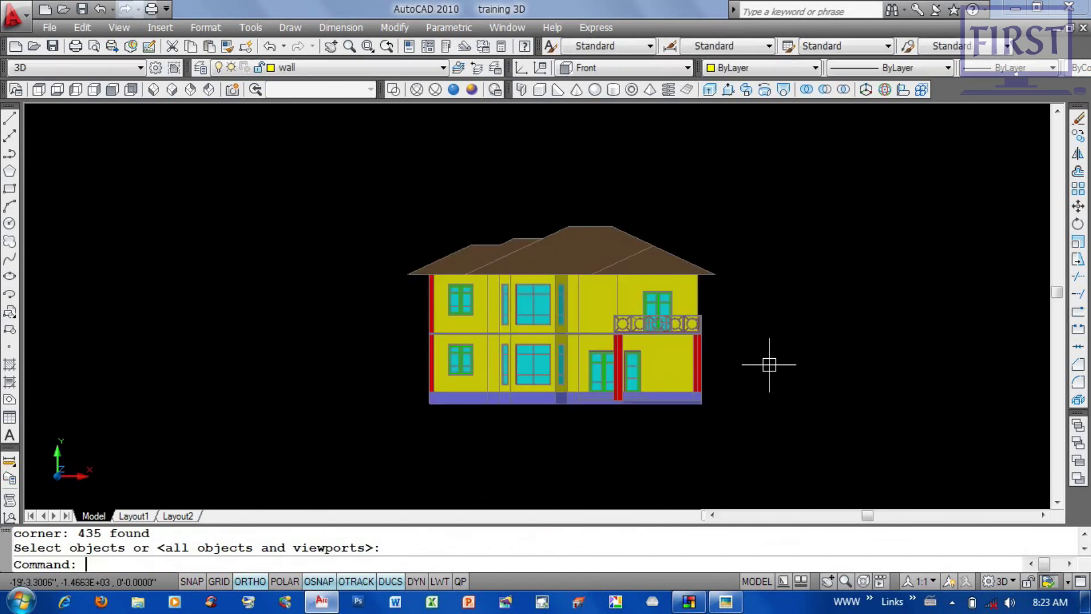
Step: Minimize AutoCAD and the shortcut viewer to reveal the desktop
click(1009, 8)
click(1013, 8)
right_click(748, 203)
click(451, 417)
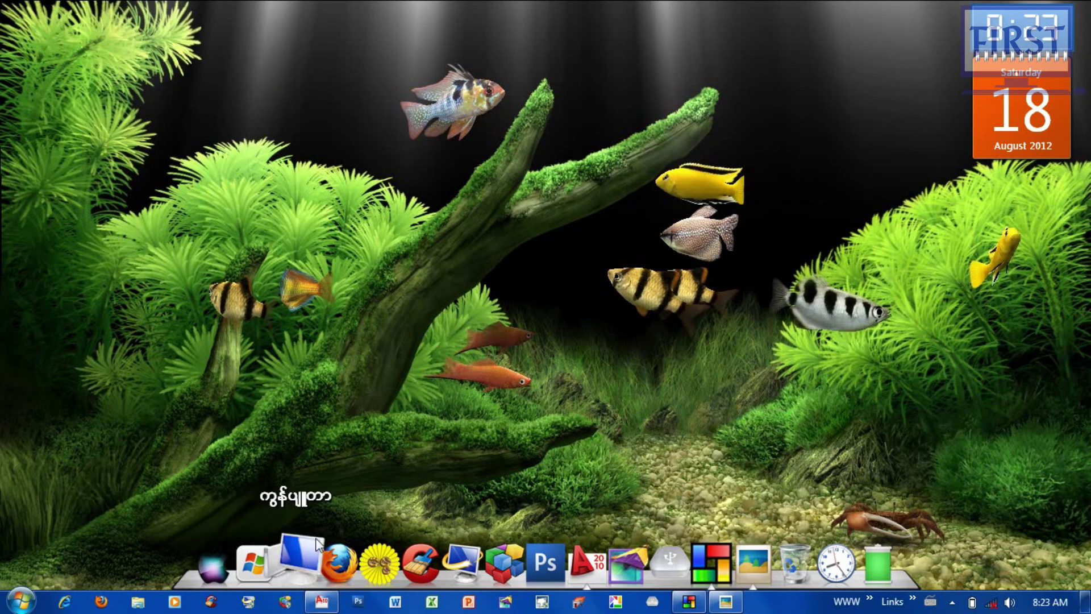
Step: Check the 1284 x 507 front.jpg from DATA (D:) in Picasa, then return to AutoCAD
click(316, 540)
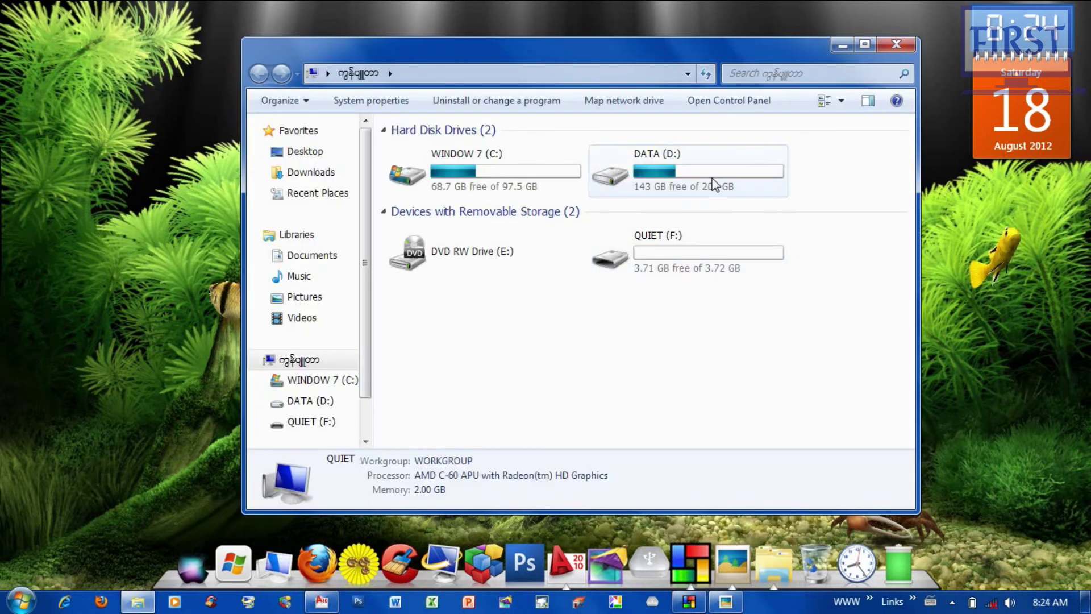
double_click(713, 185)
double_click(726, 47)
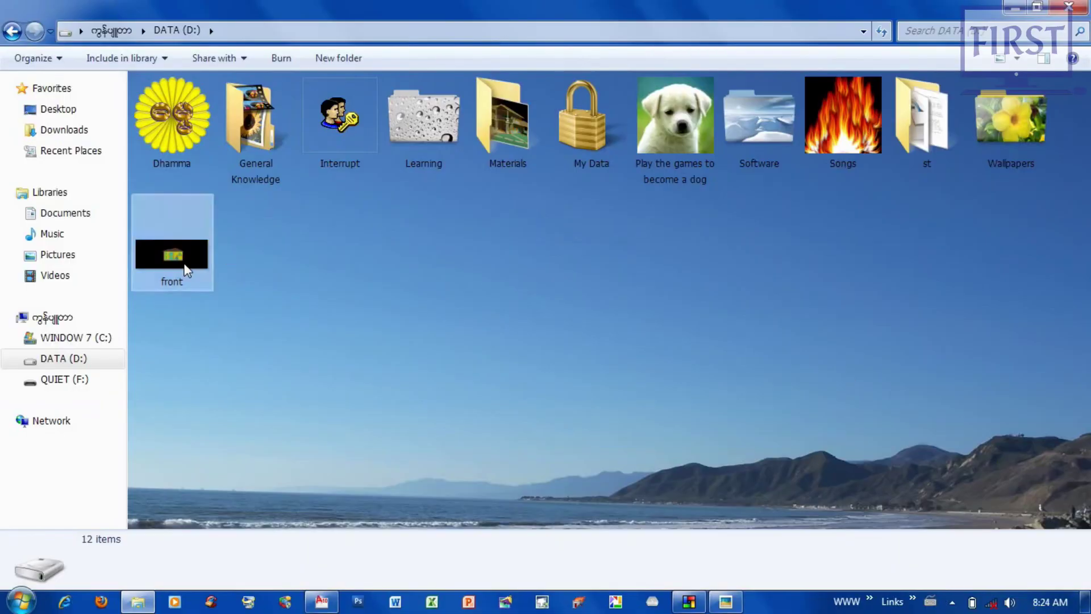
double_click(185, 270)
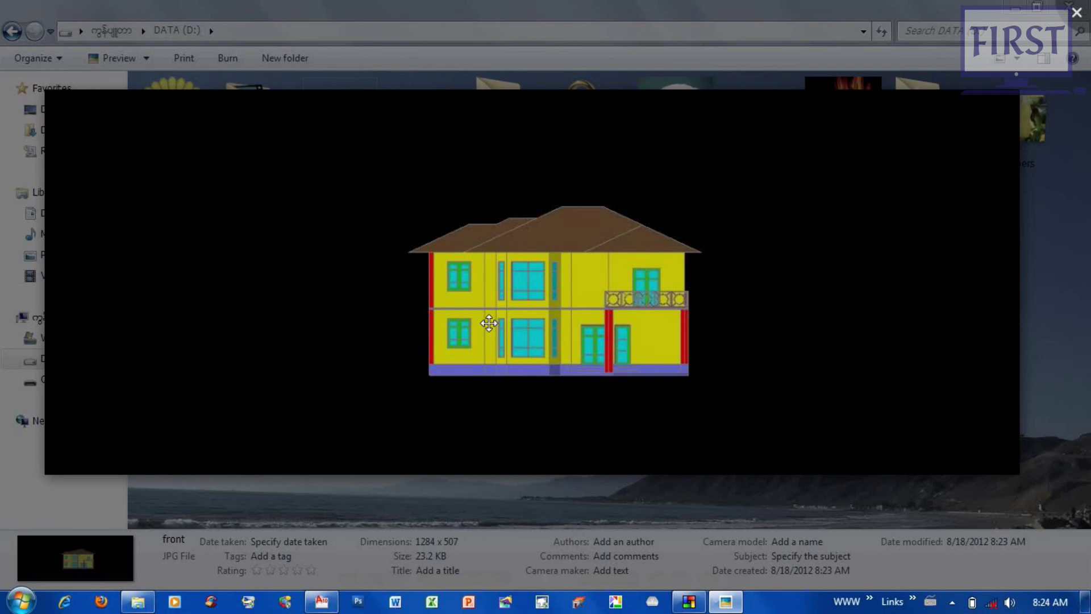
scroll(570, 305, up, 2)
scroll(569, 304, down, 3)
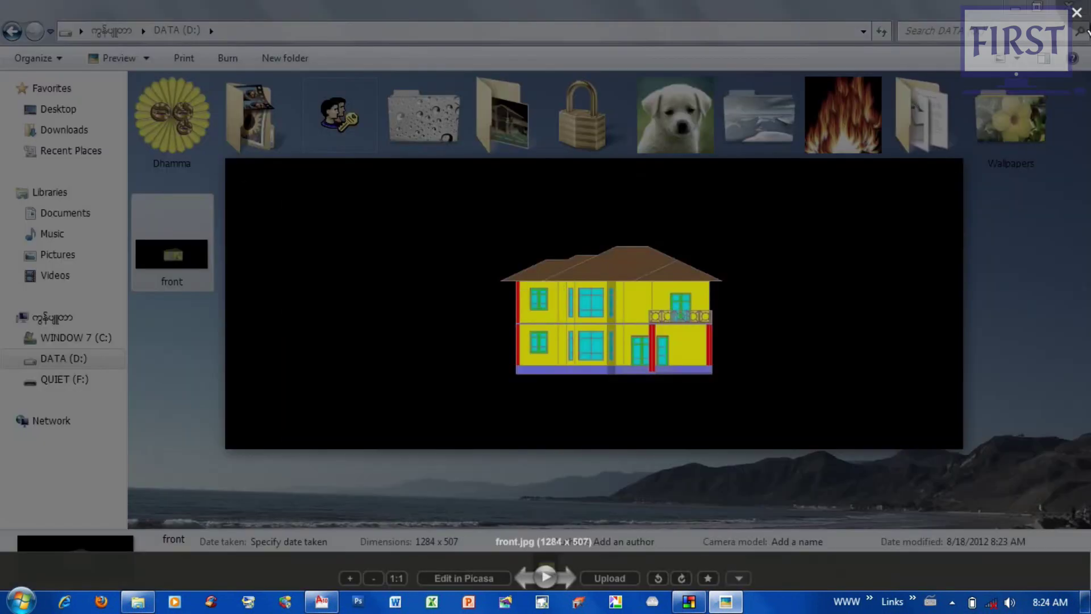
click(1077, 12)
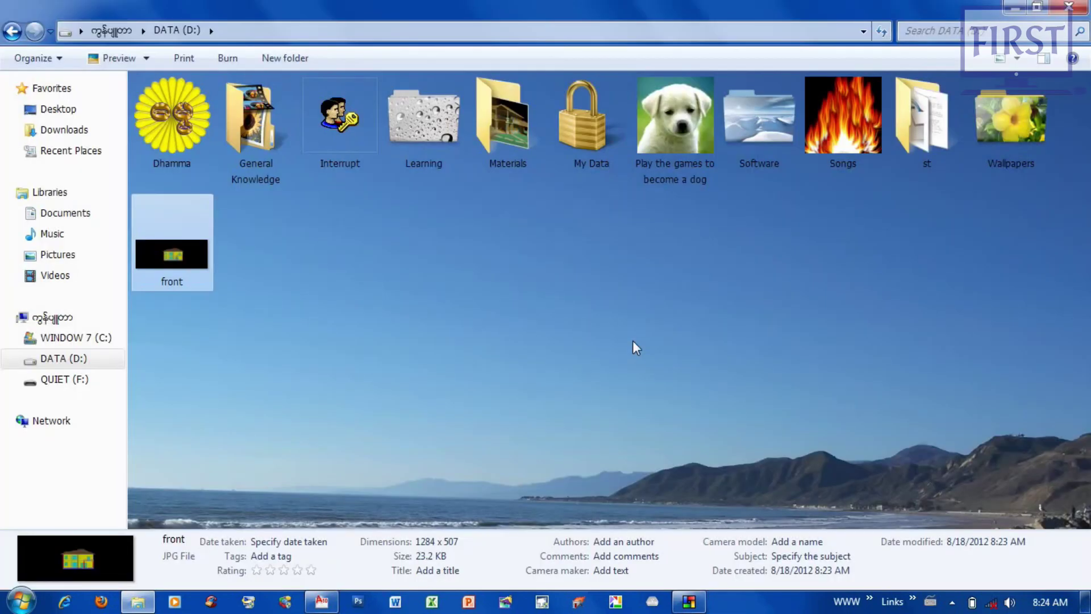
click(321, 602)
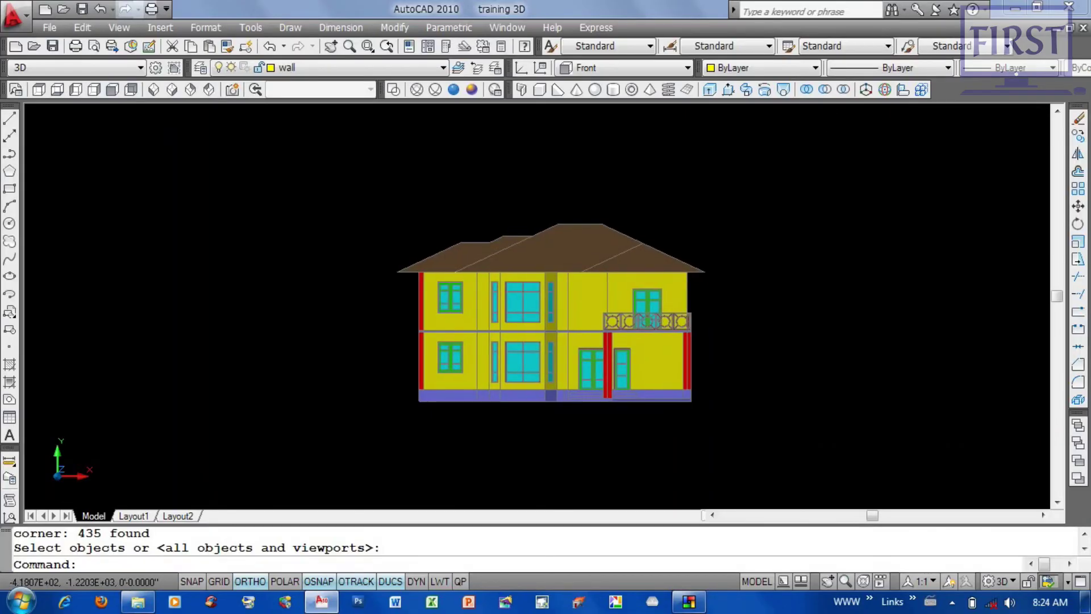
Step: Hide toolbars and command line, then window-zoom so the front elevation fills the screen
key(ctrl+0)
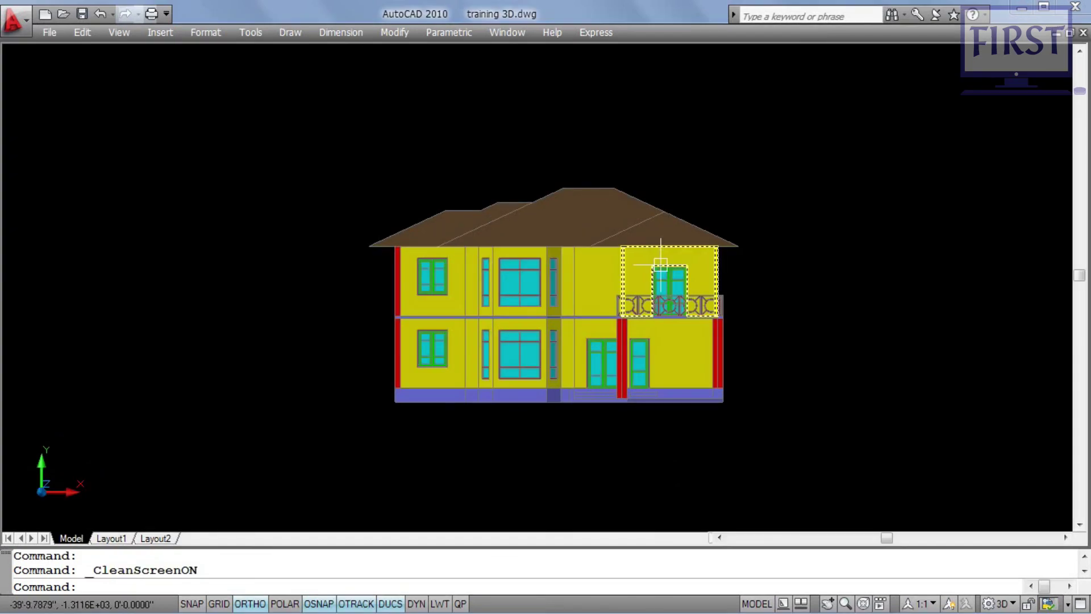
key(ctrl+9)
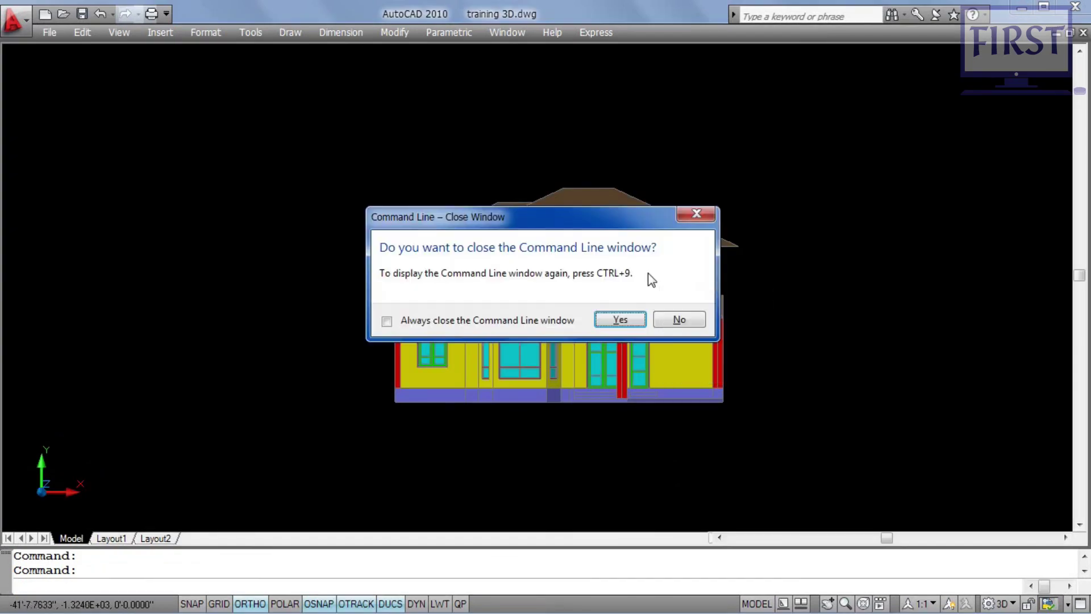
key(Return)
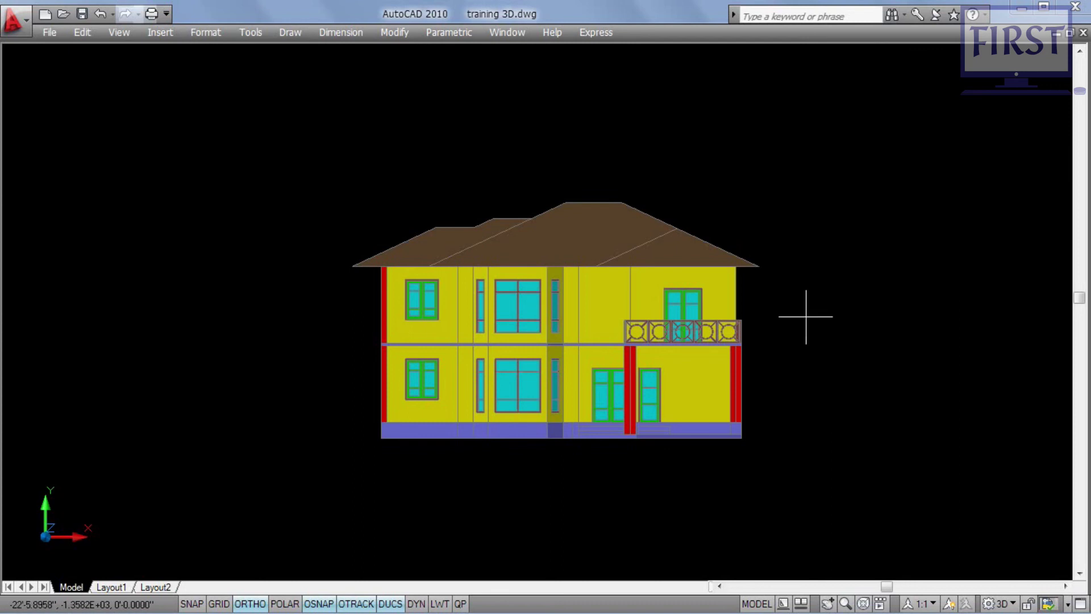
click(854, 117)
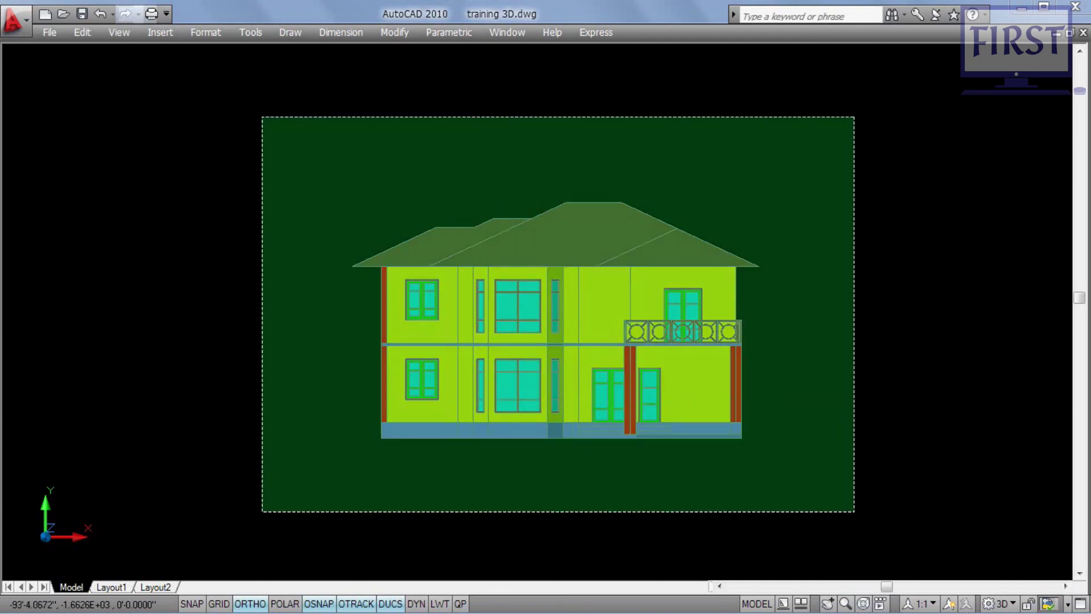
click(262, 511)
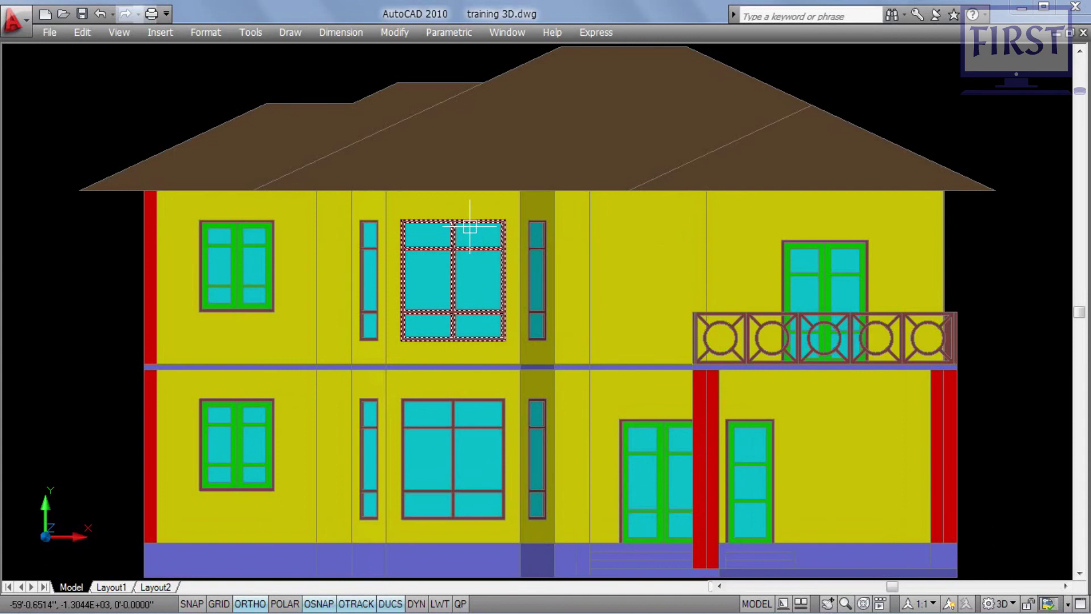
key(Return)
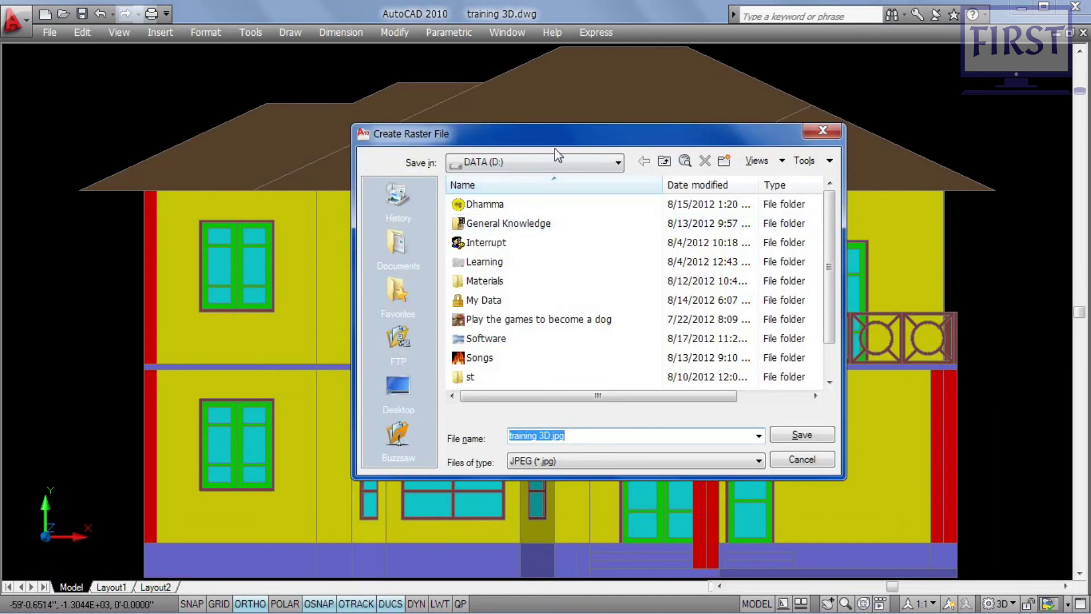
Step: Export the enlarged view with the whole house, replacing front.jpg on D:
scroll(825, 254, down, 1)
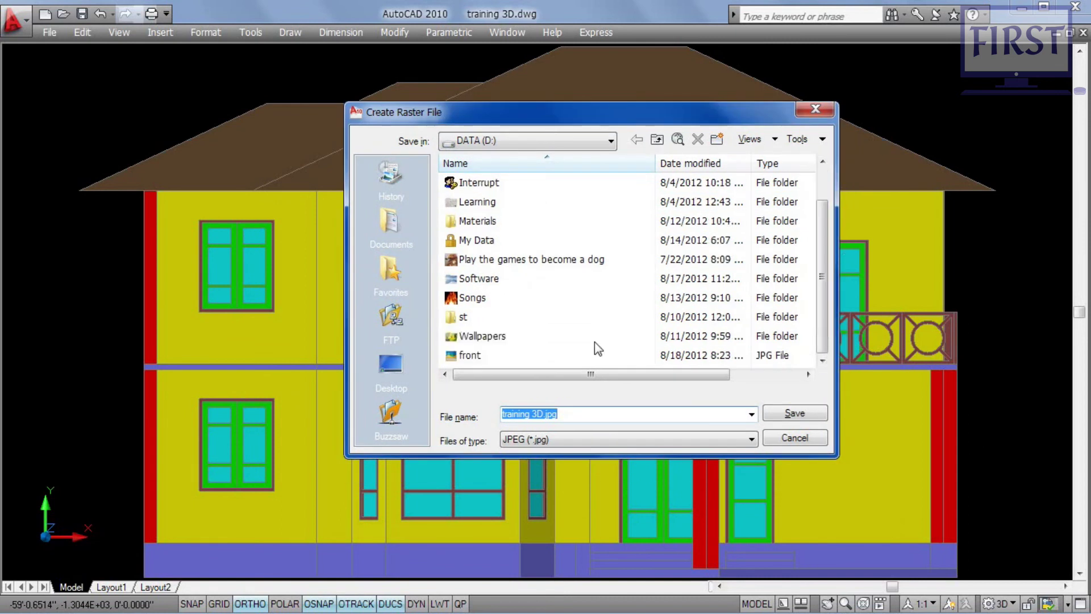
click(481, 355)
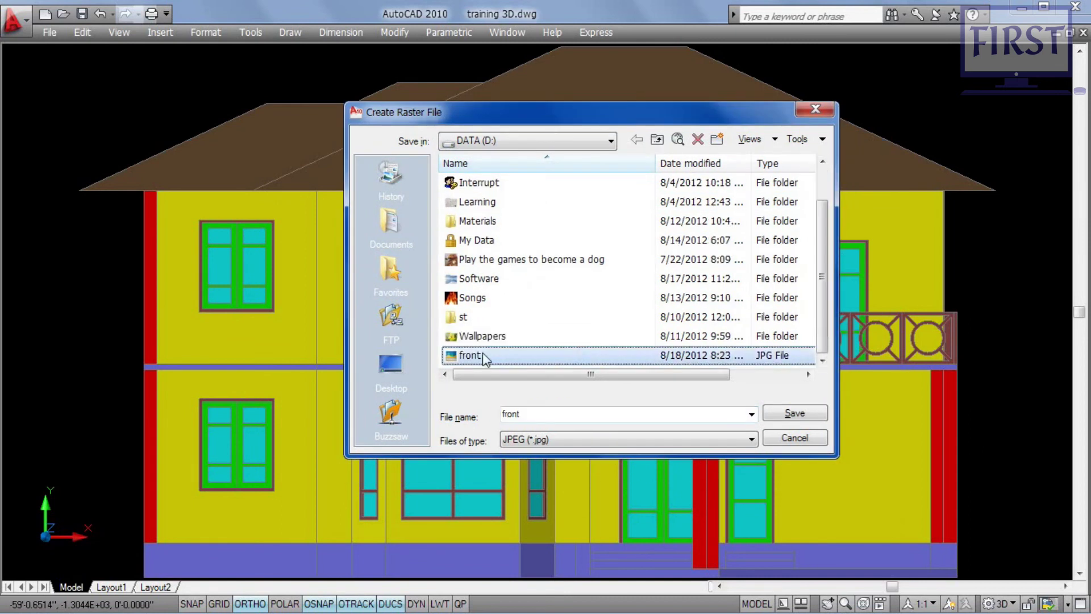
click(796, 415)
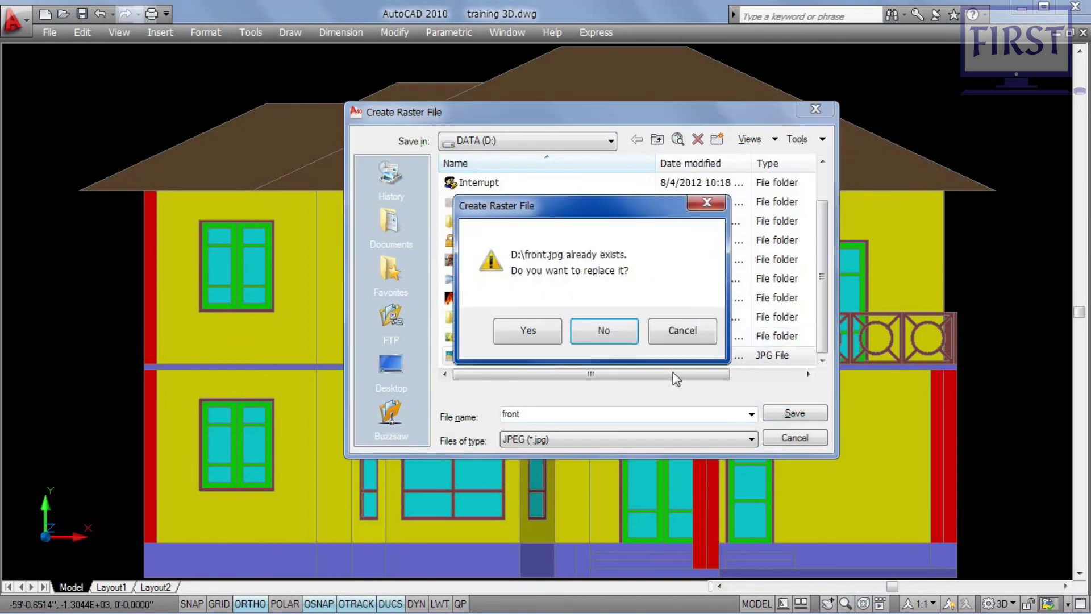
click(528, 330)
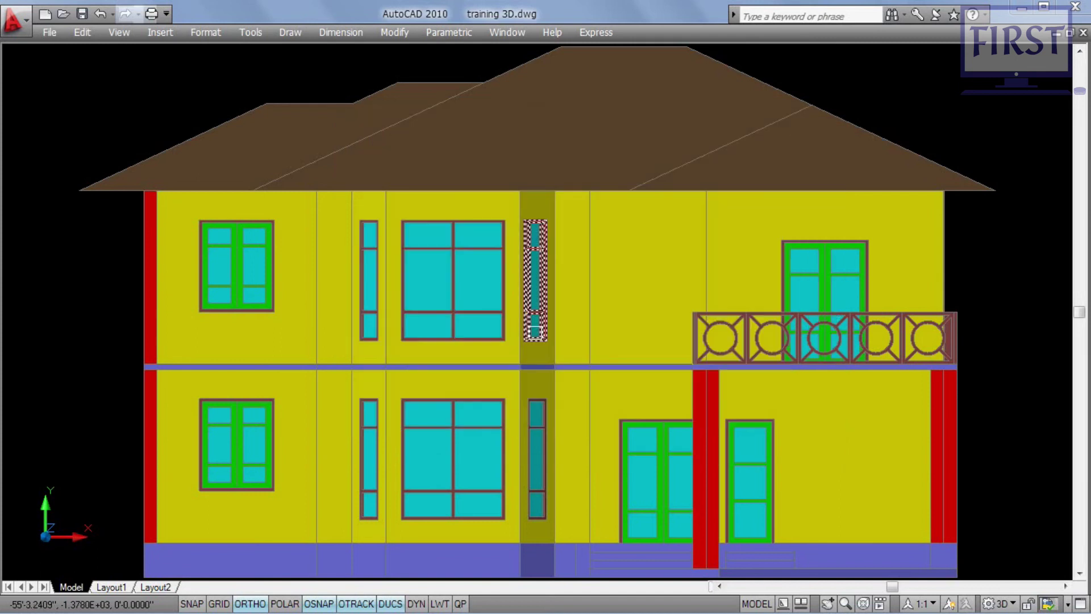
key(Escape)
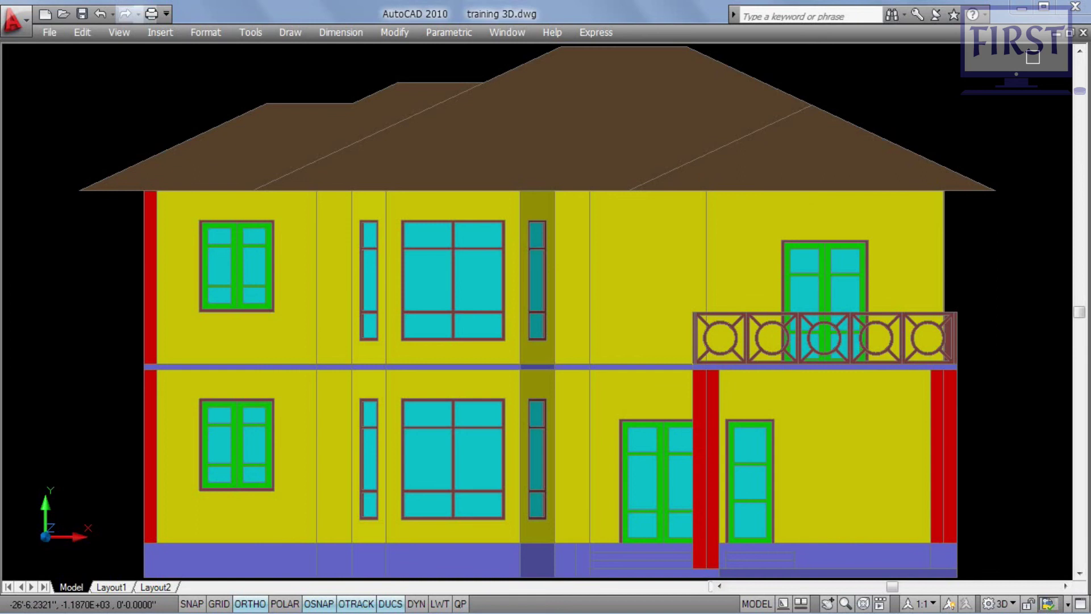
click(1033, 56)
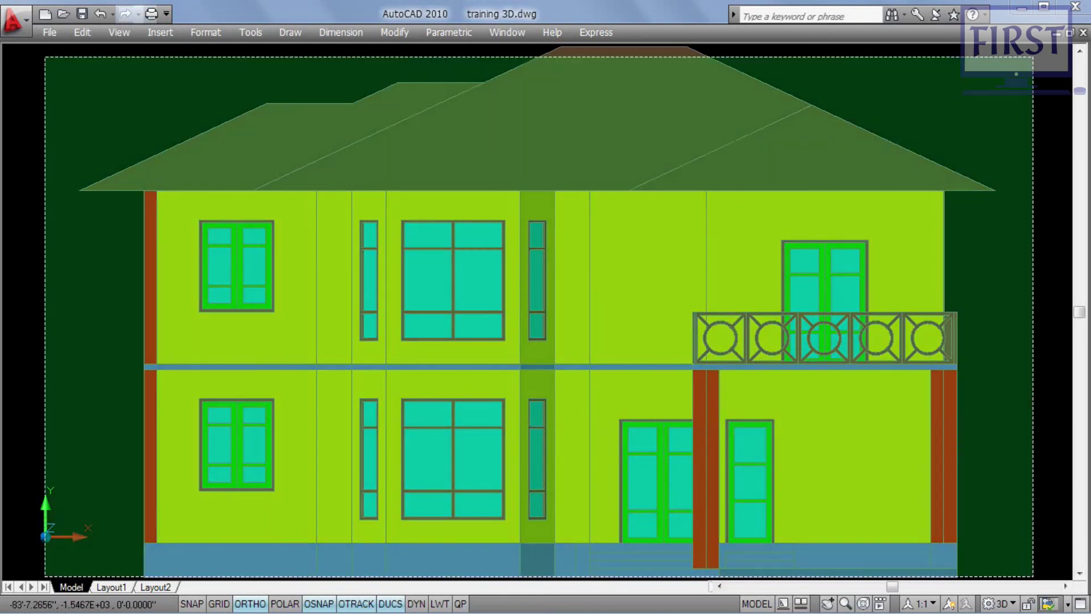
click(45, 576)
key(Escape)
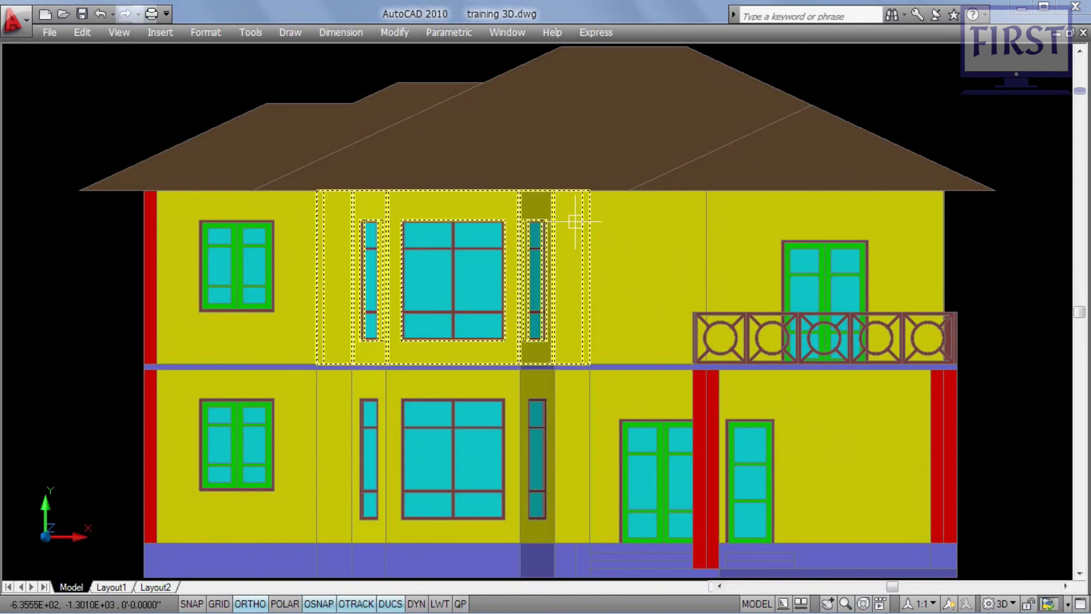
mouse_move(545, 607)
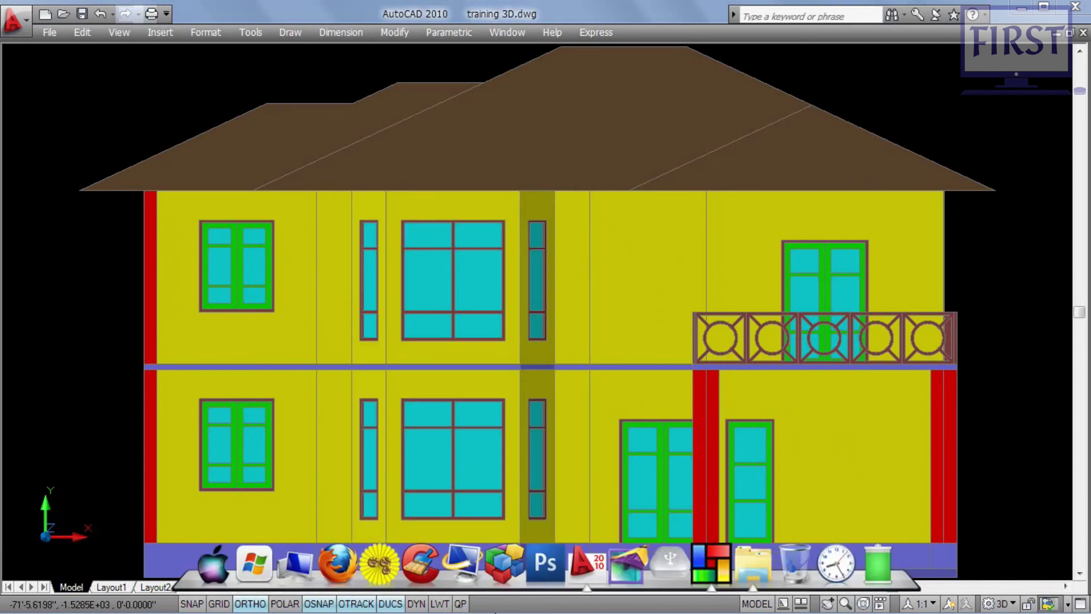
Step: Check the 1340 x 671 front.jpg in Picasa, close it, and restore AutoCAD's toolbars
click(303, 565)
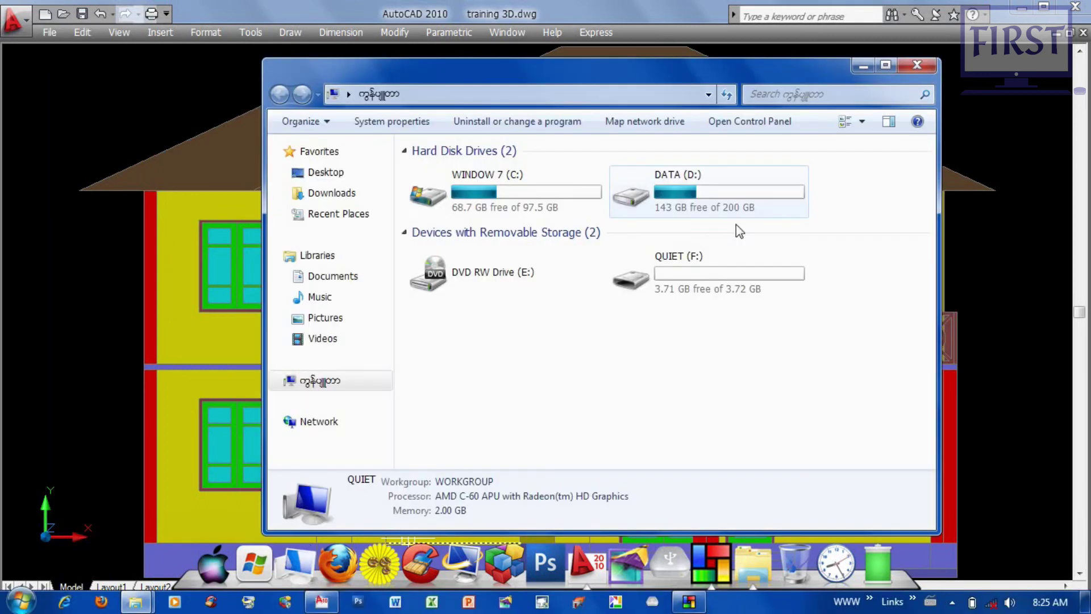
click(734, 202)
double_click(734, 199)
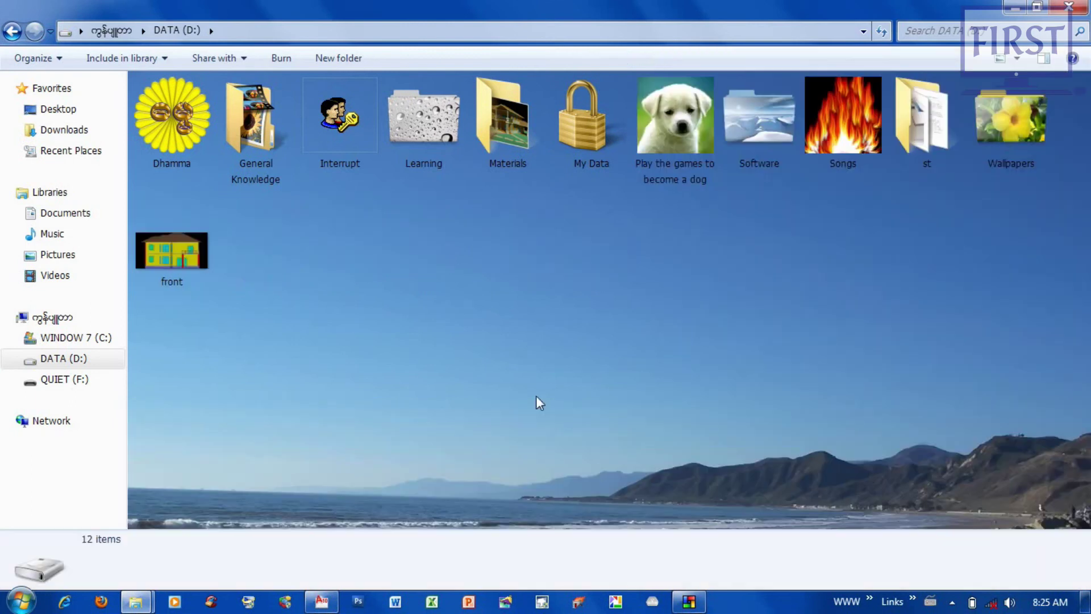
click(189, 262)
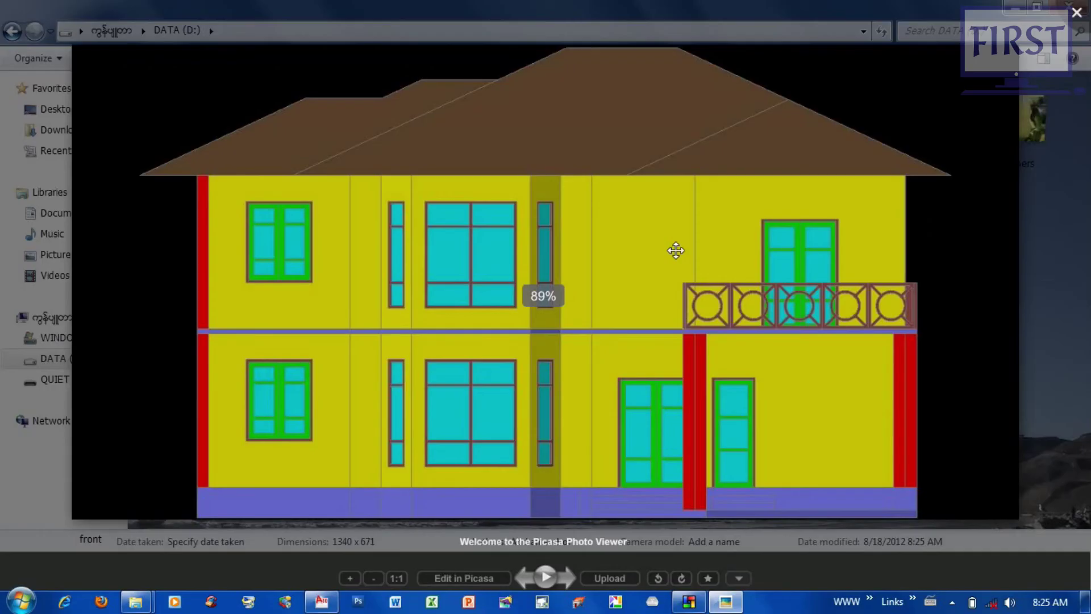
scroll(675, 250, up, 3)
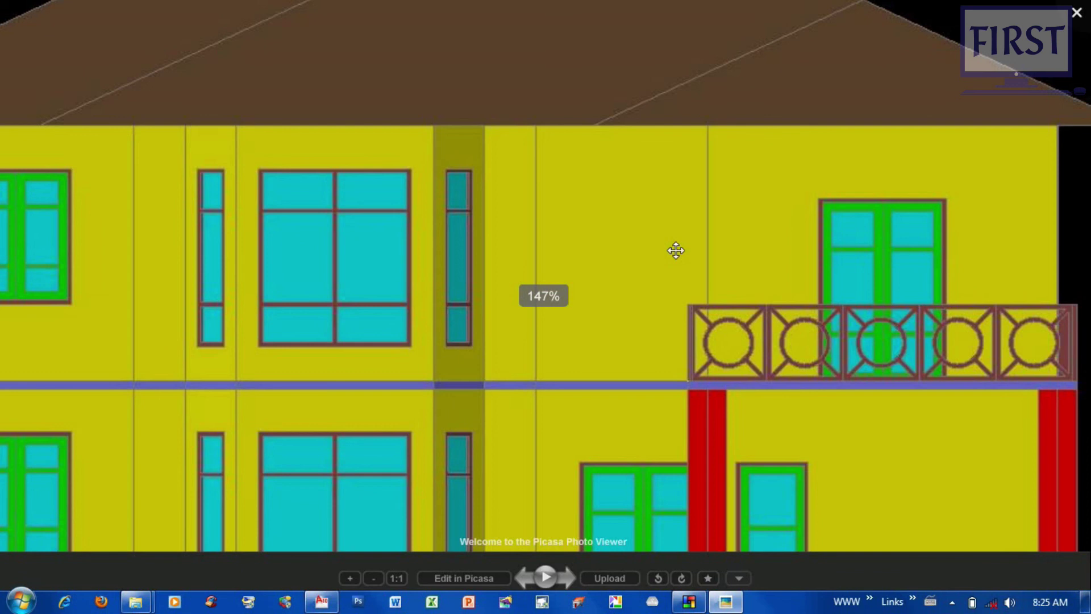
scroll(618, 199, down, 1)
scroll(798, 302, down, 3)
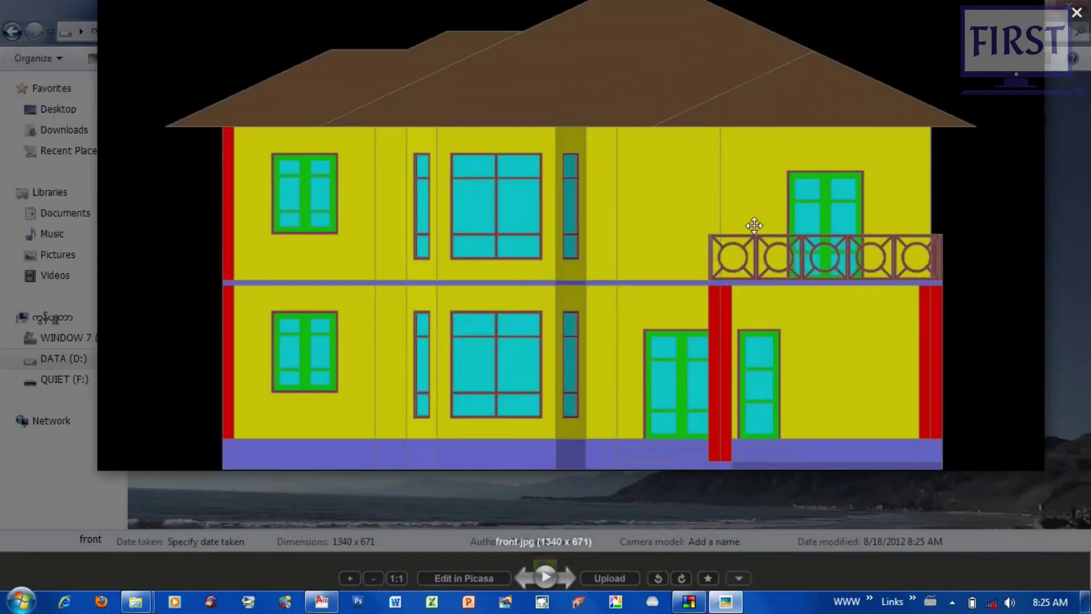
click(1077, 13)
click(1076, 8)
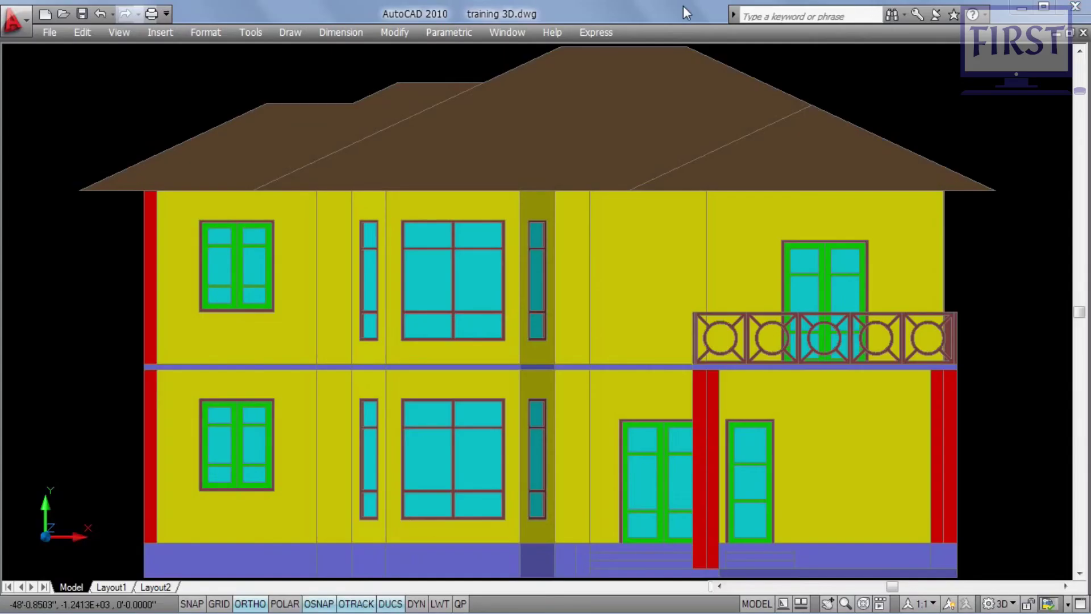
key(ctrl+0)
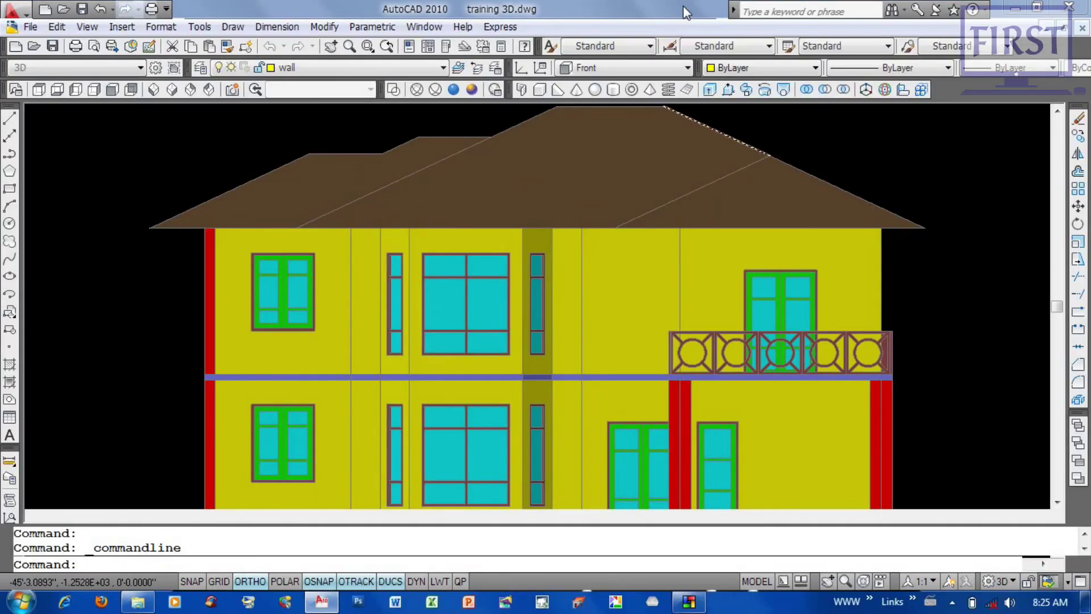
scroll(602, 222, down, 3)
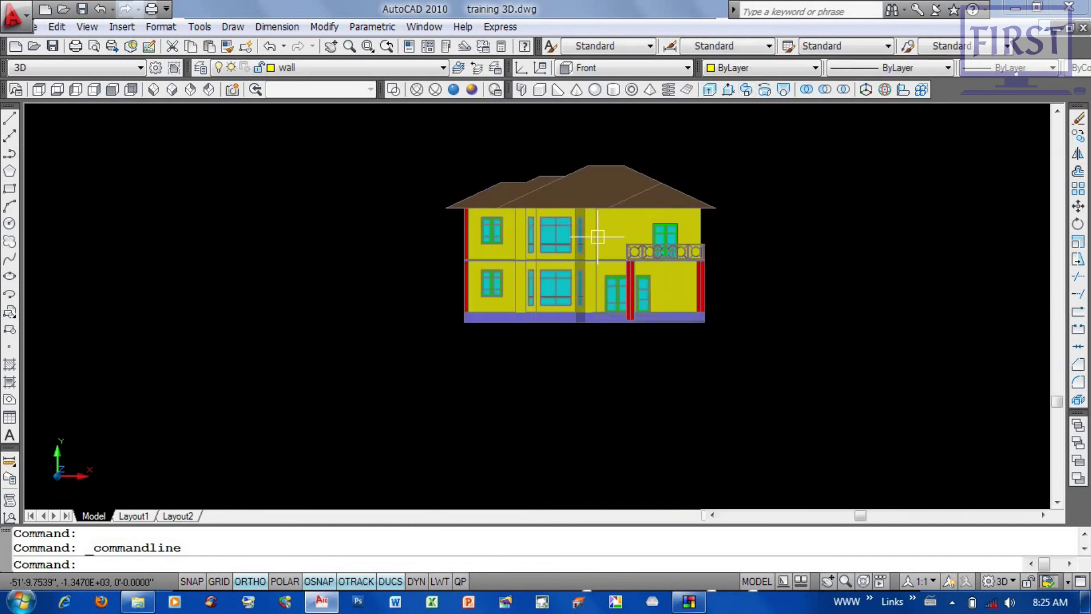
Step: Switch the house to SW Isometric, select everything, and orbit it to a new corner angle
click(154, 89)
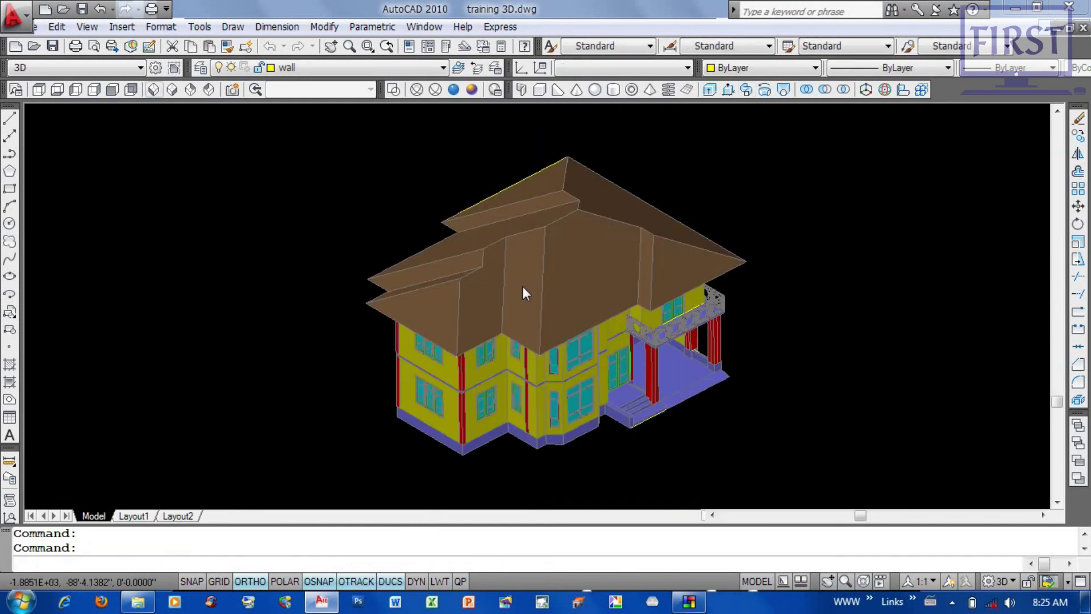
click(806, 468)
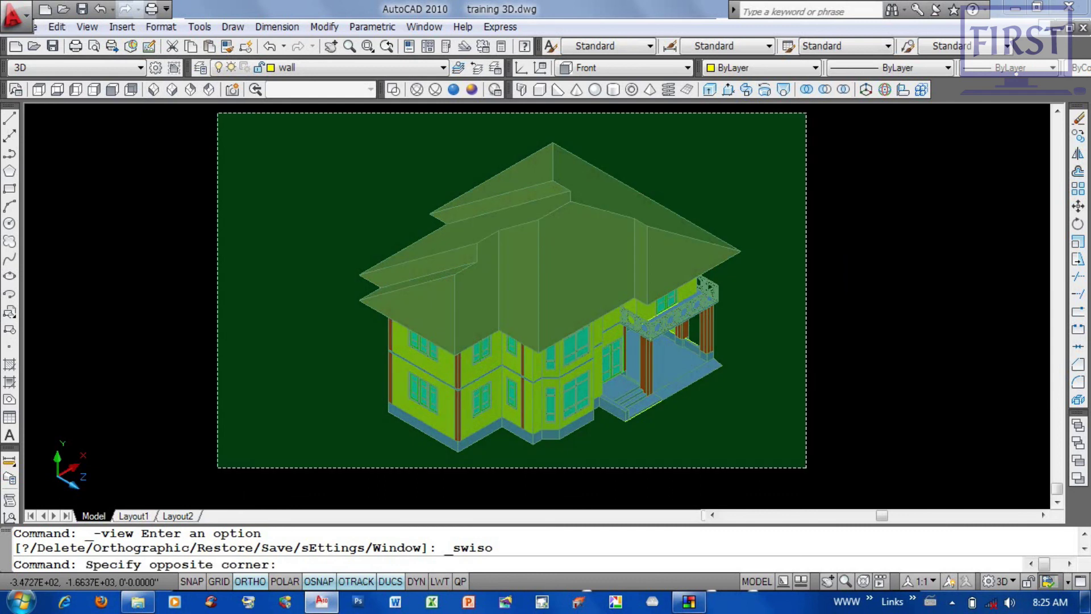
click(217, 113)
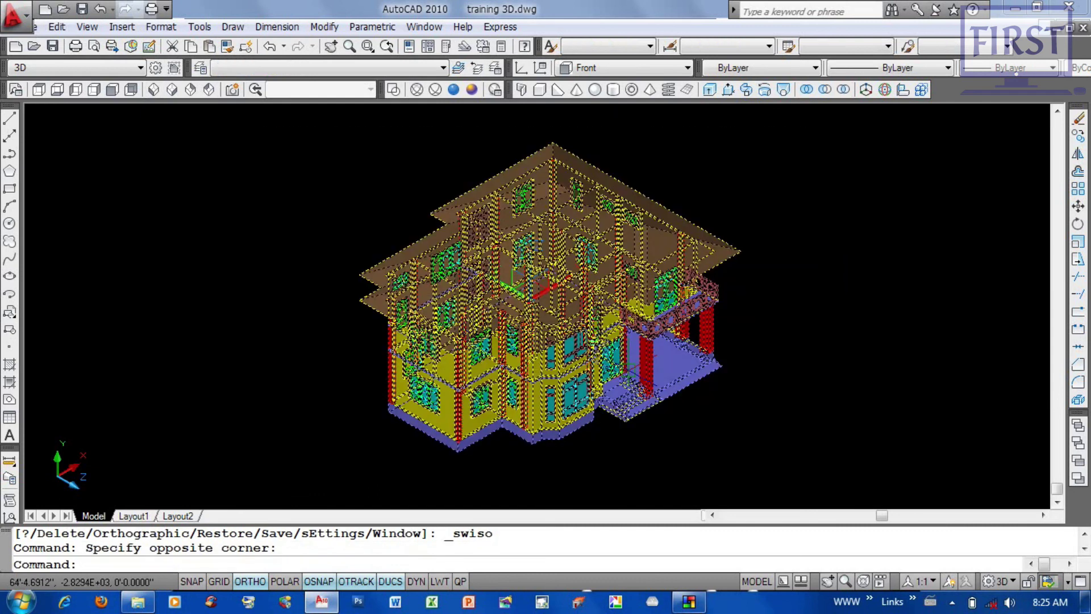
mouse_move(576, 405)
shift+middle_down()
mouse_move(571, 369)
mouse_move(435, 354)
mouse_move(434, 372)
shift+middle_up()
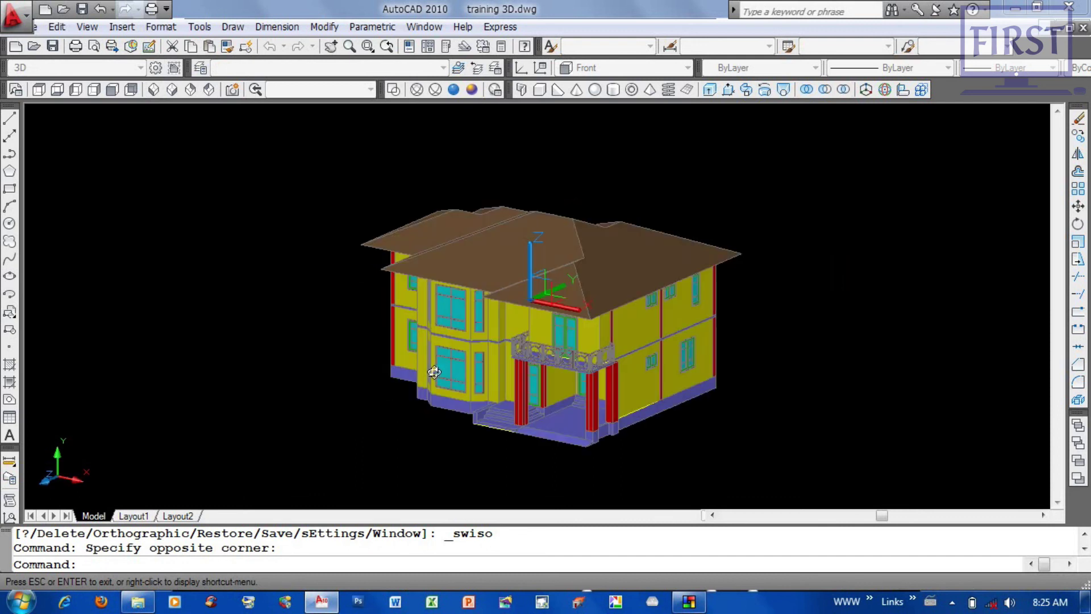
key(Escape)
key(Escape)
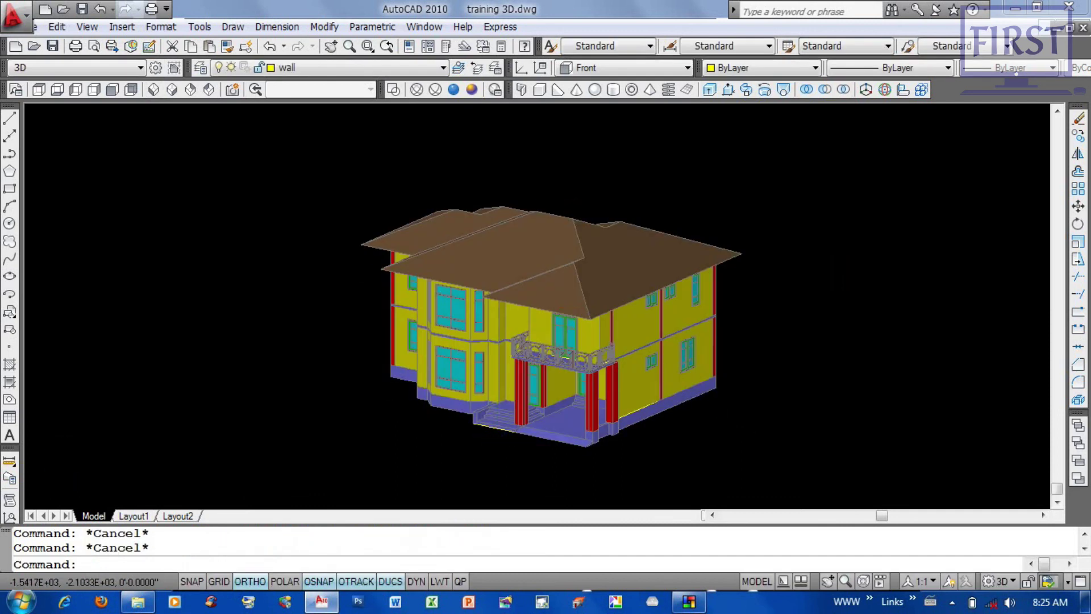
scroll(542, 392, up, 5)
Step: Erase the two stray objects under the porch steps with the E command
click(400, 426)
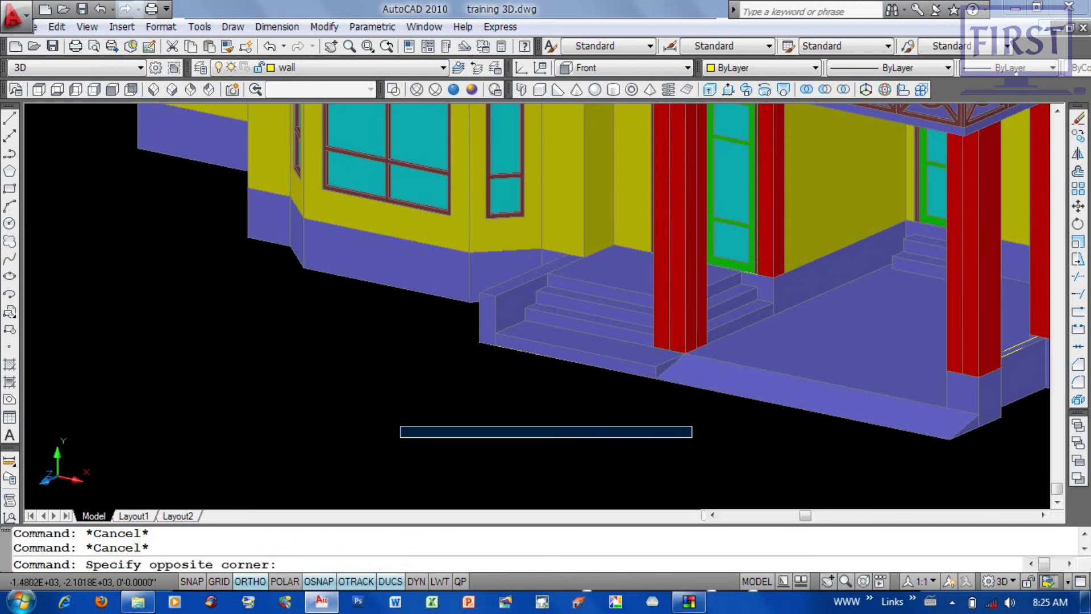
click(692, 437)
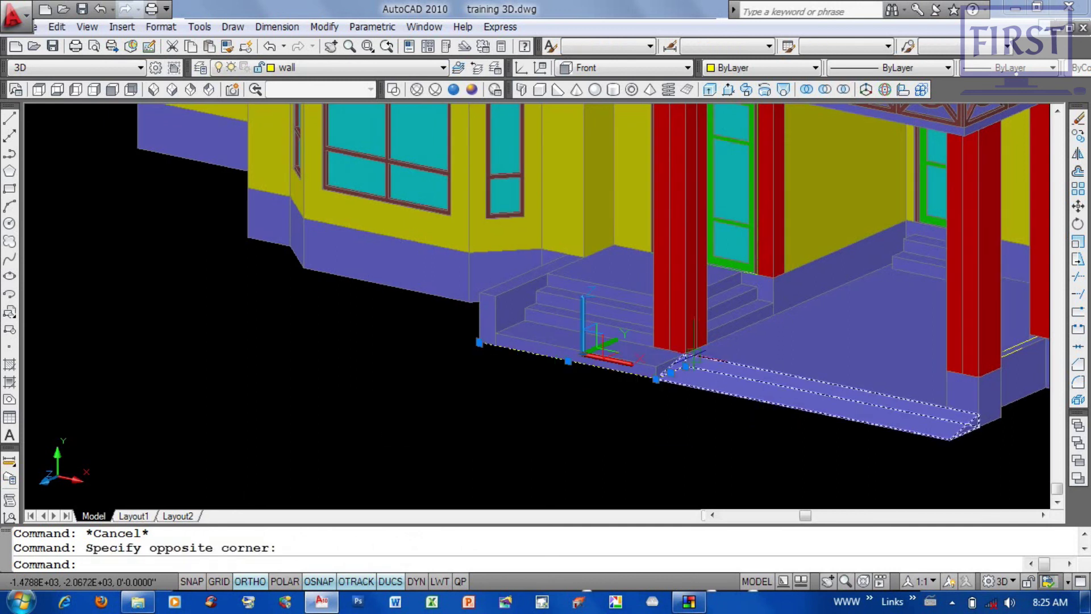
text(e)
key(Return)
Step: Pan and zoom out to bring the whole shaded house back into view
middle_drag(567, 424, 464, 427)
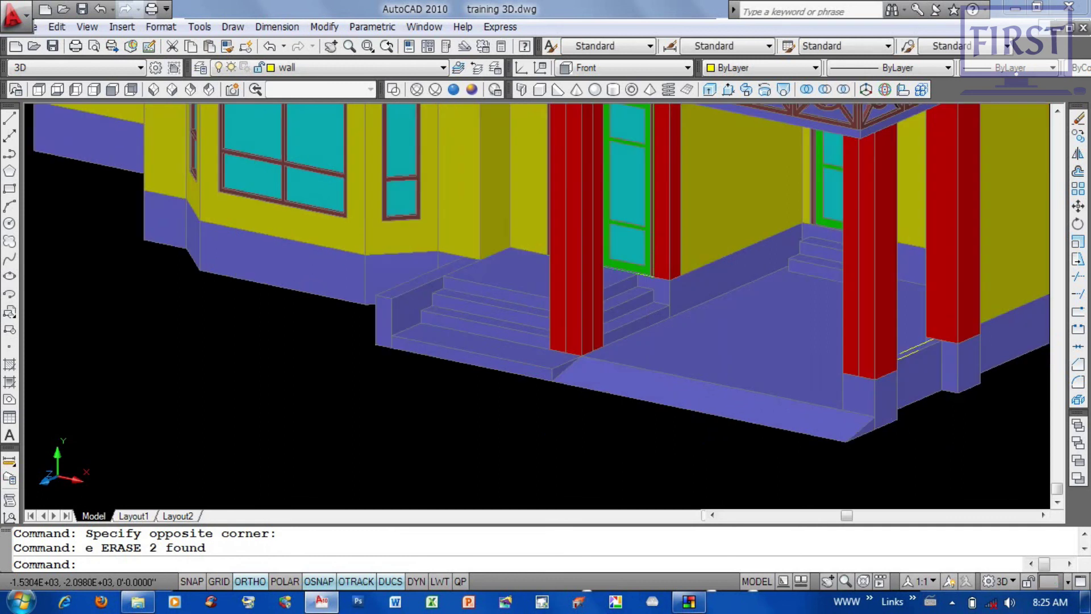
scroll(1022, 418, down, 5)
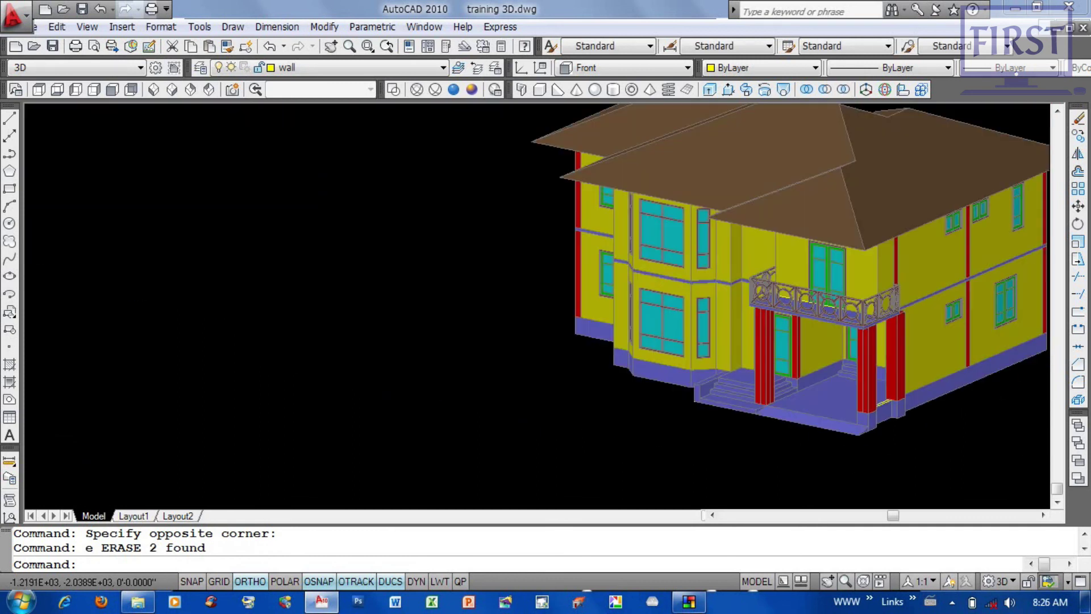
scroll(926, 414, down, 2)
middle_drag(674, 393, 259, 351)
right_click(754, 199)
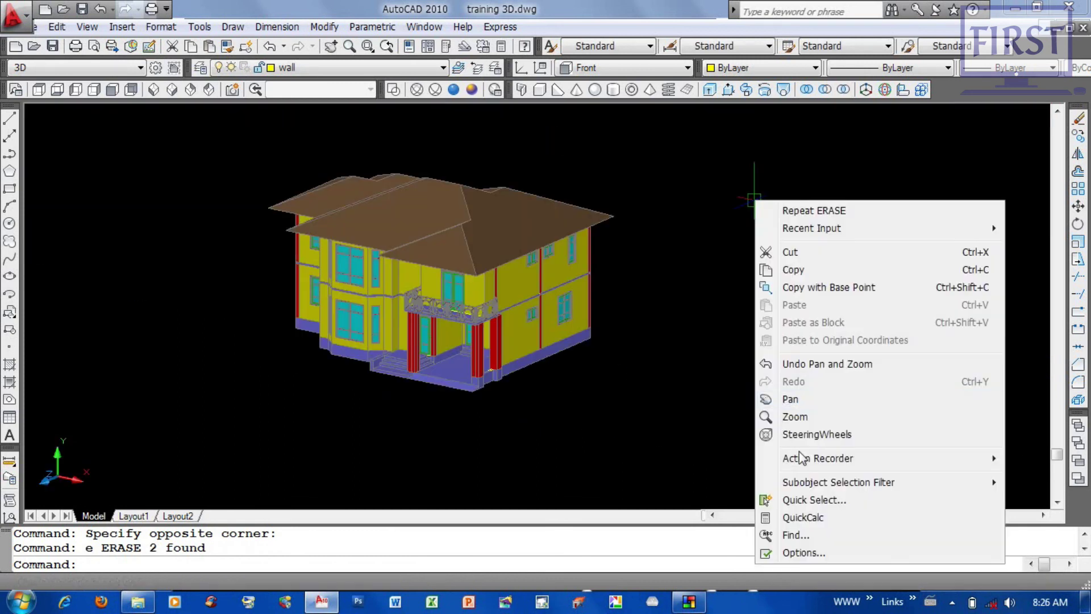
key(Escape)
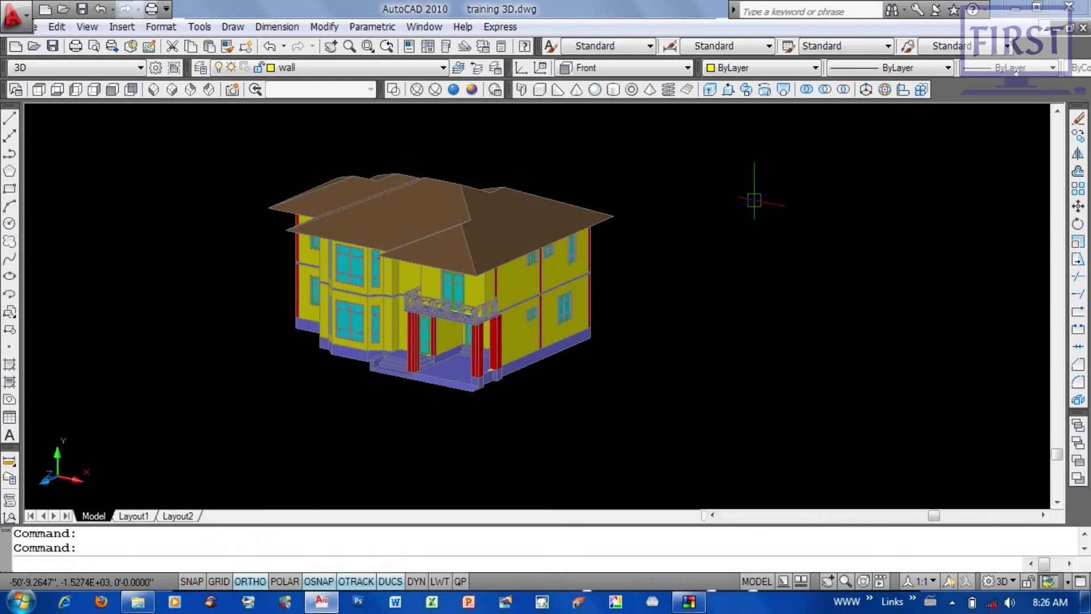
Step: Quick Select all Line objects (89) by object type and delete them
click(770, 177)
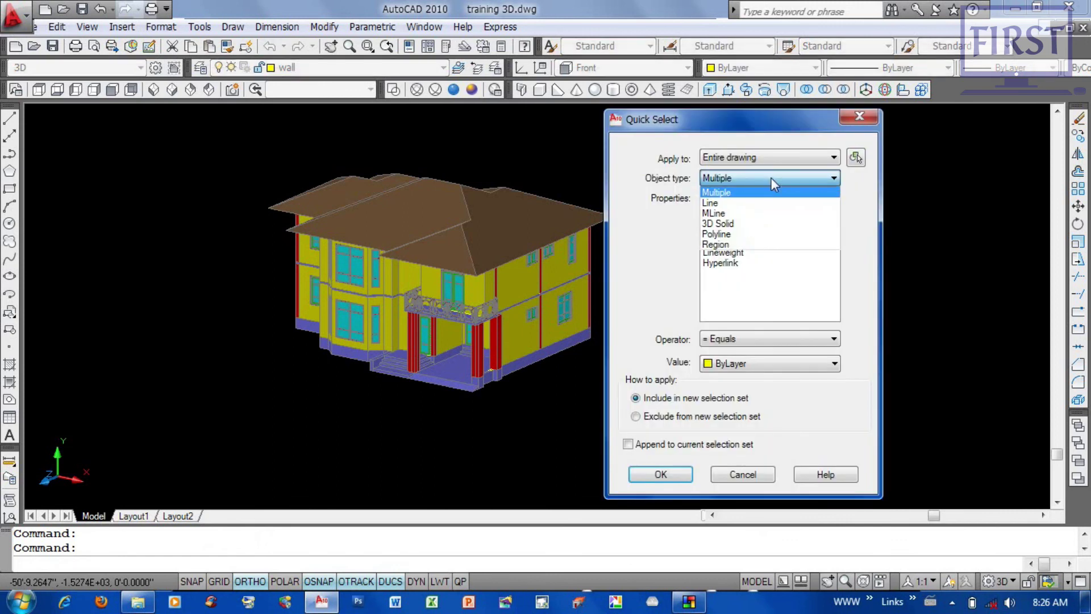
click(739, 203)
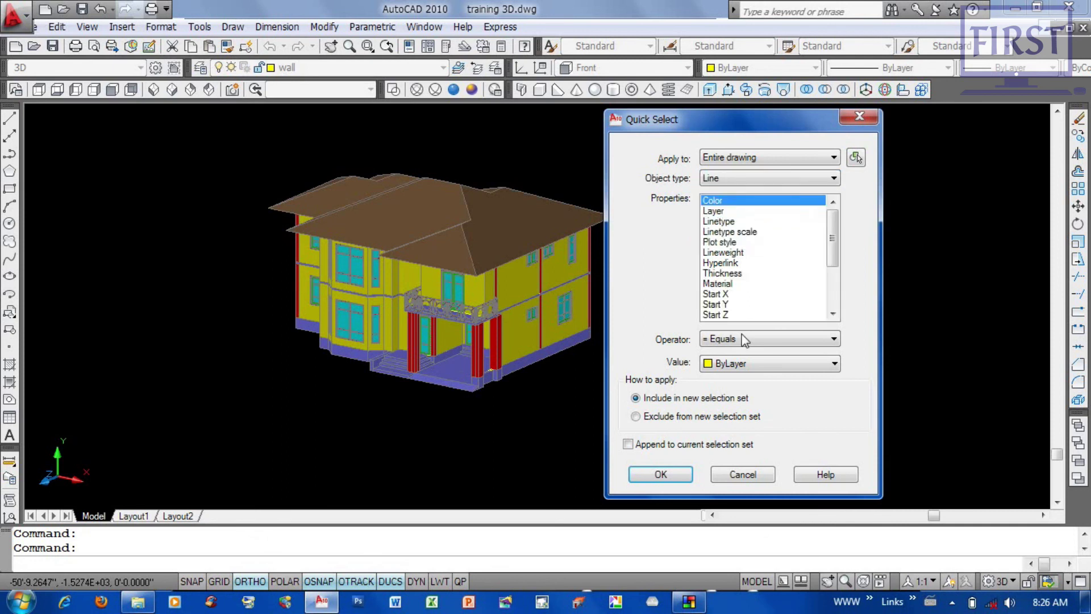
click(747, 363)
click(750, 340)
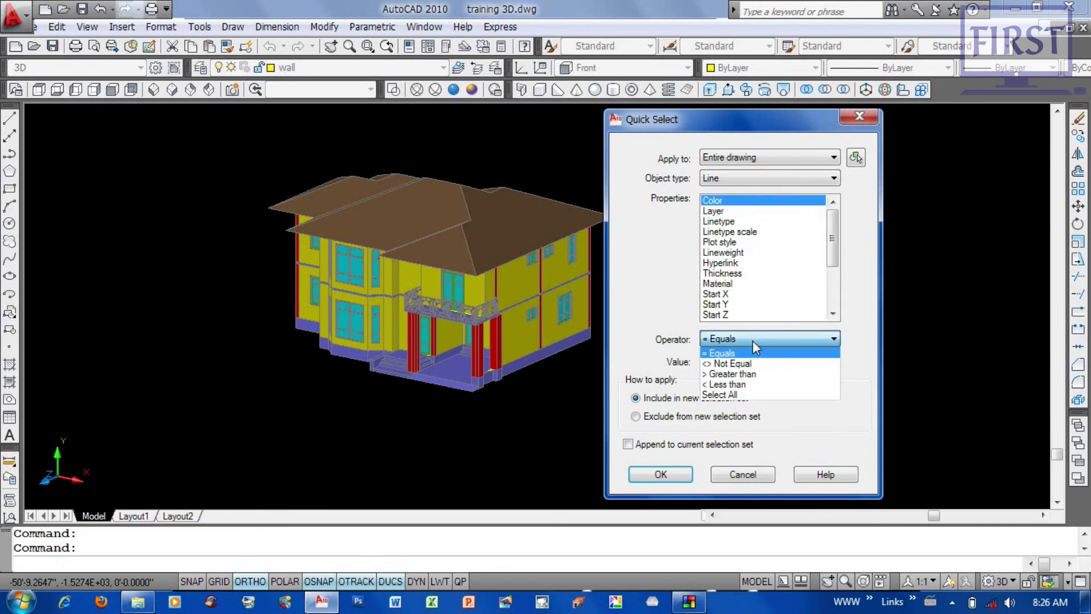
click(749, 395)
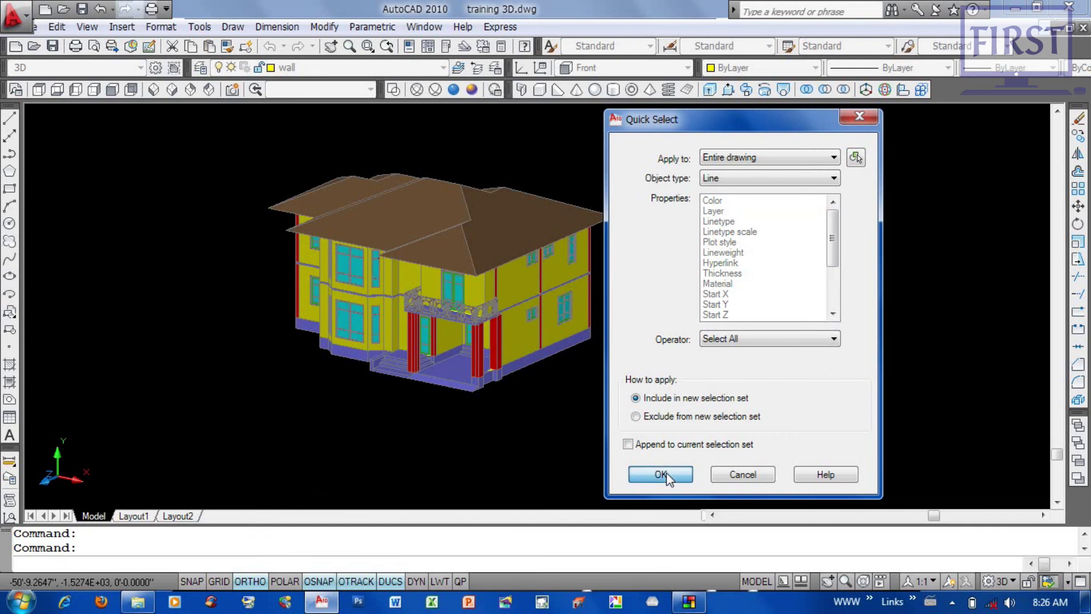
click(661, 475)
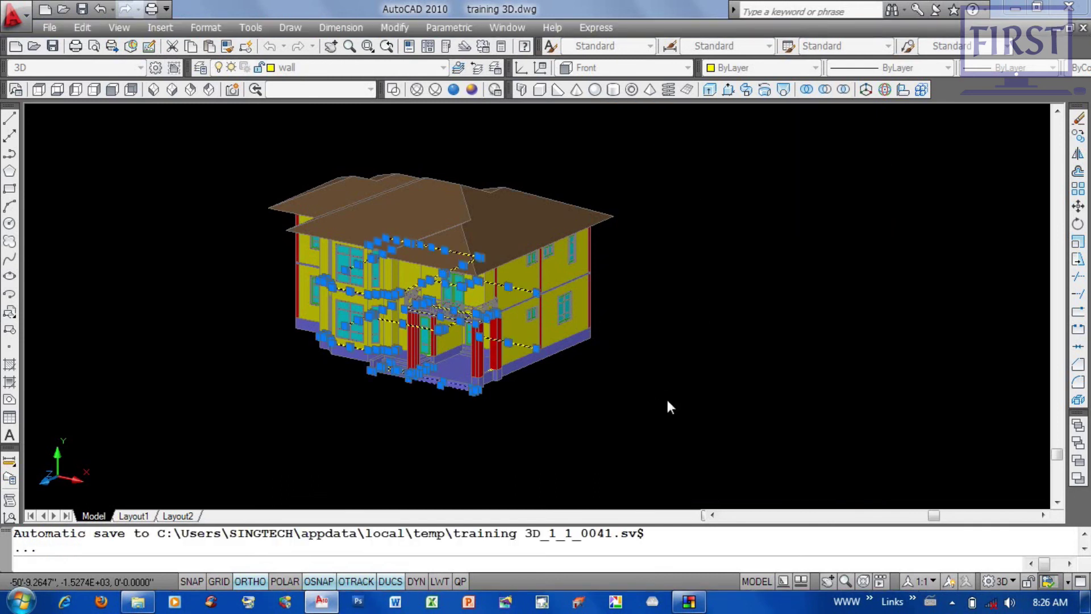
key(Delete)
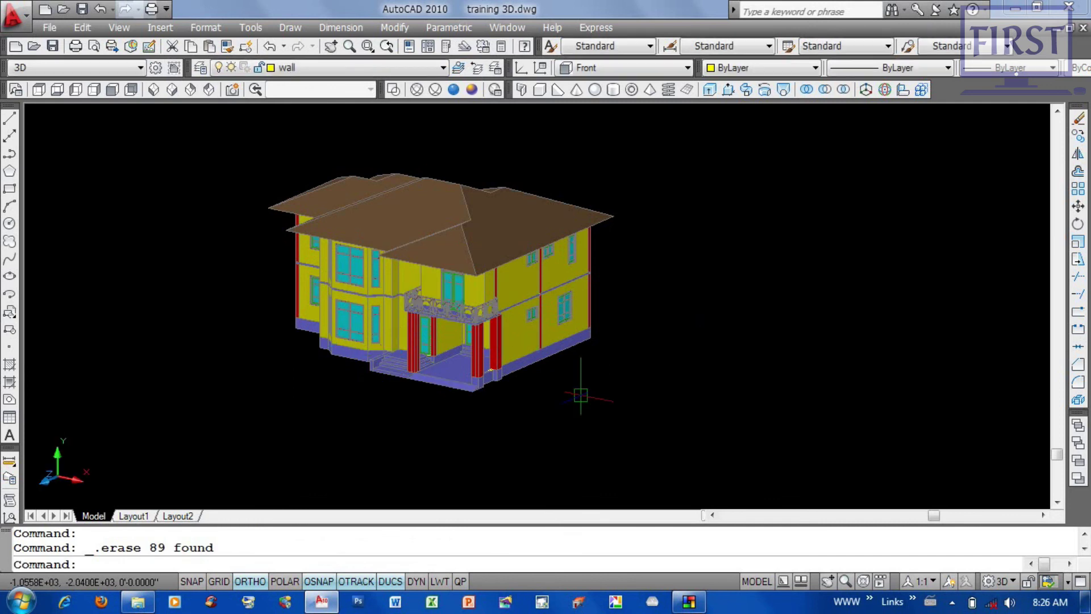
Step: Zoom and pan to frame the house with its porch and balcony
scroll(682, 378, down, 1)
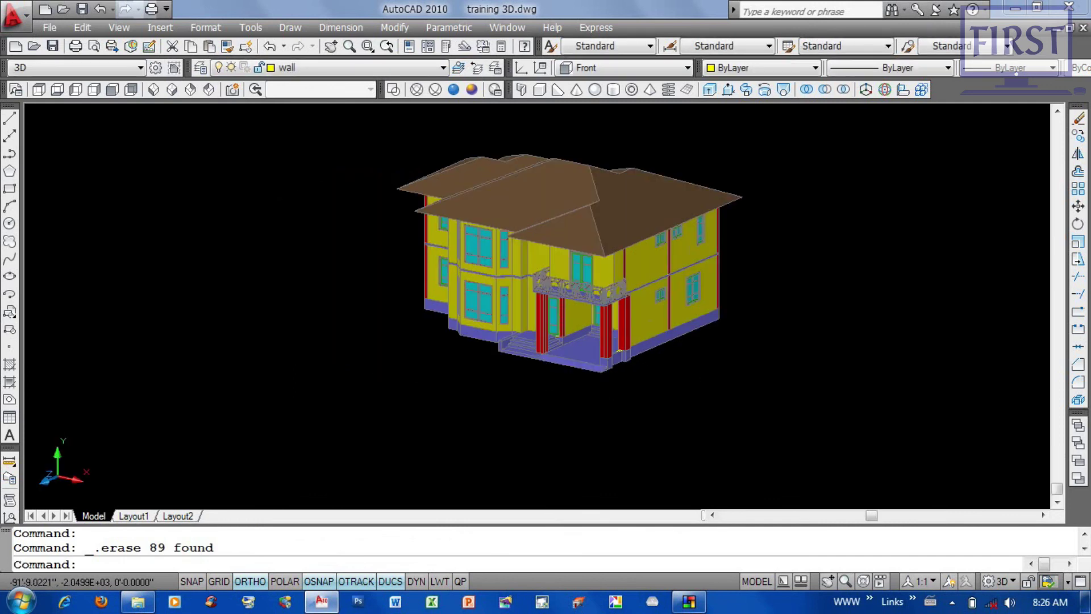
scroll(698, 378, up, 5)
middle_drag(715, 377, 729, 378)
scroll(729, 378, down, 1)
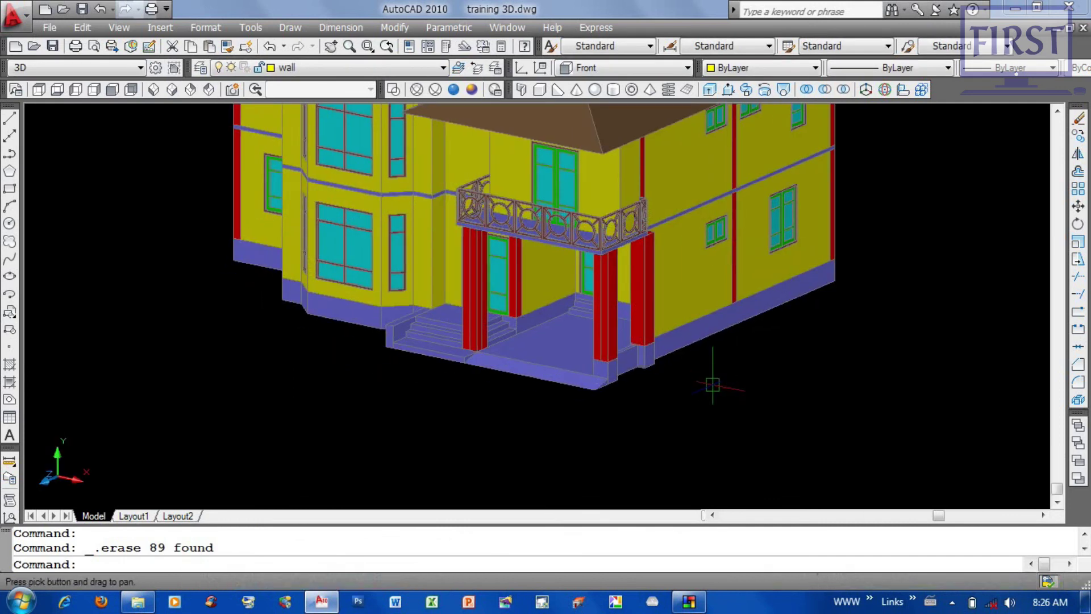
scroll(729, 392, down, 3)
scroll(738, 400, up, 3)
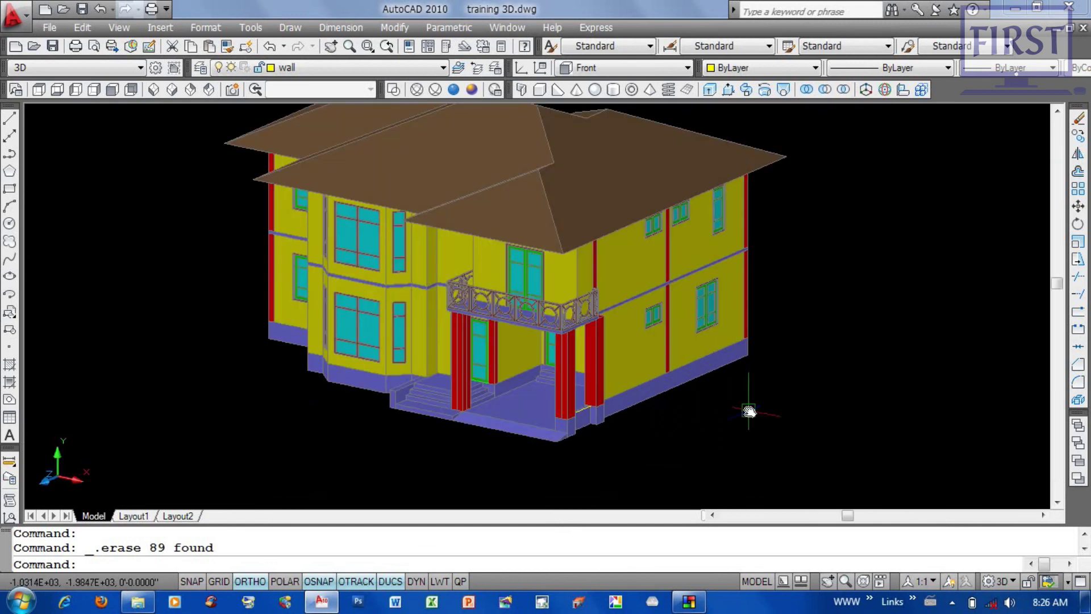
scroll(761, 415, down, 2)
Step: Export the view with PNGOUT as training 3D.png on DATA (D:)
text(pngout)
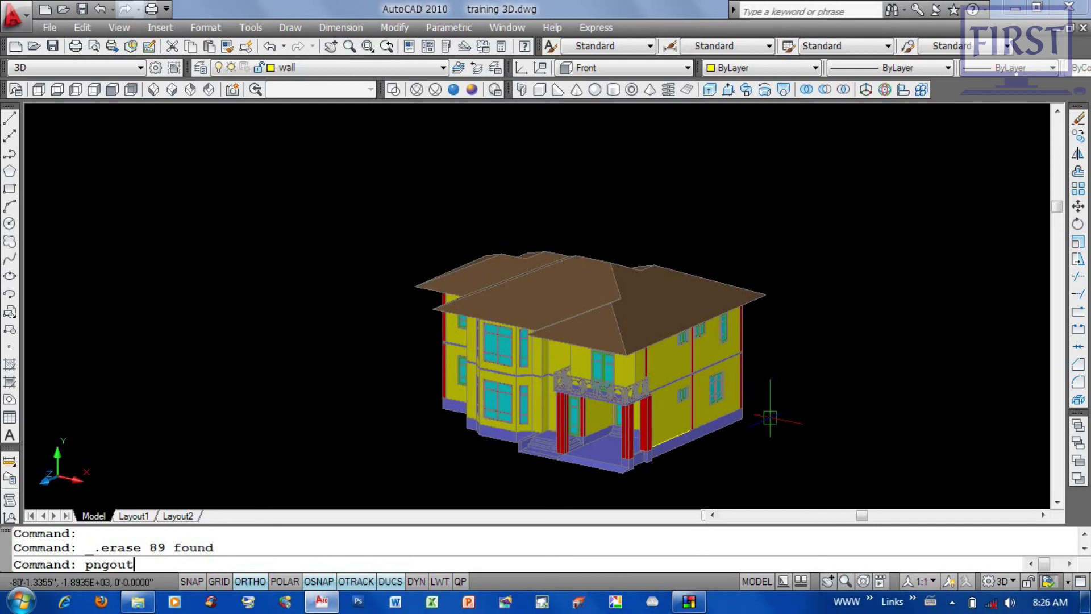
key(Return)
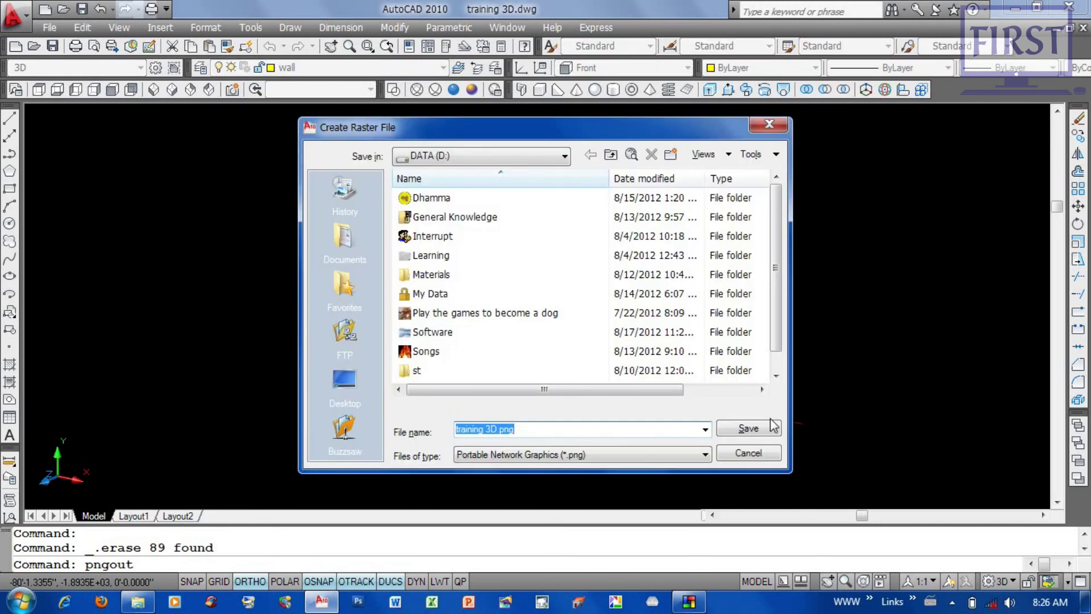
scroll(594, 339, down, 1)
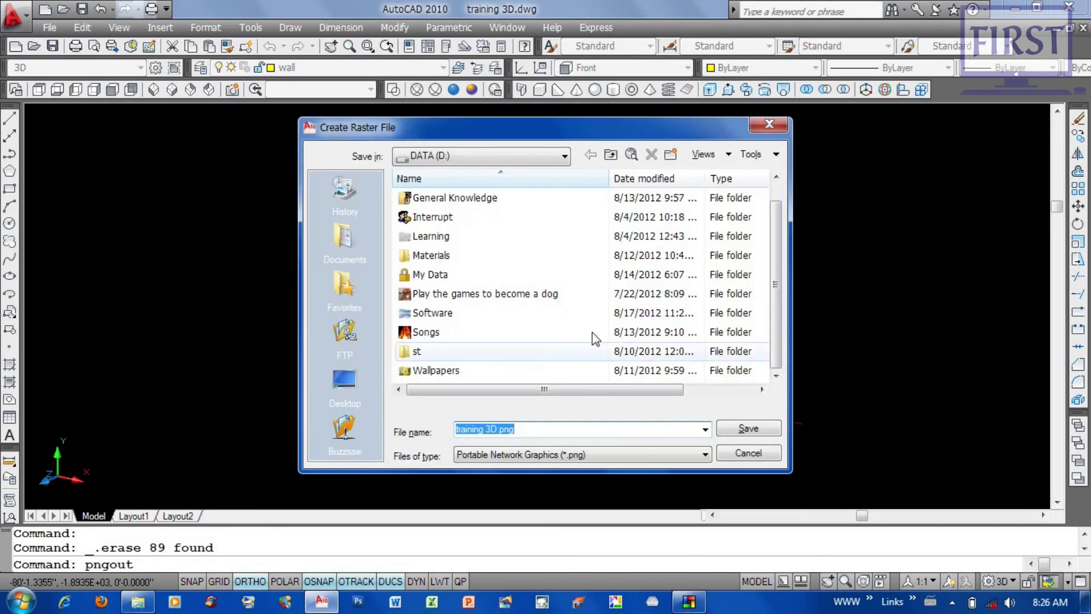
scroll(590, 335, up, 1)
scroll(568, 318, down, 1)
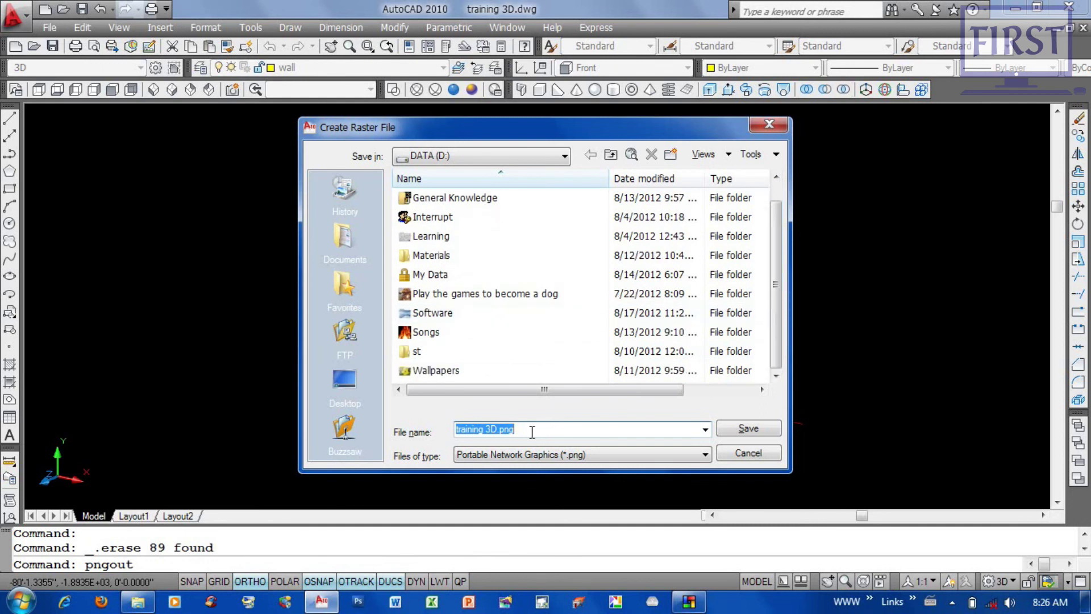
click(625, 454)
click(755, 431)
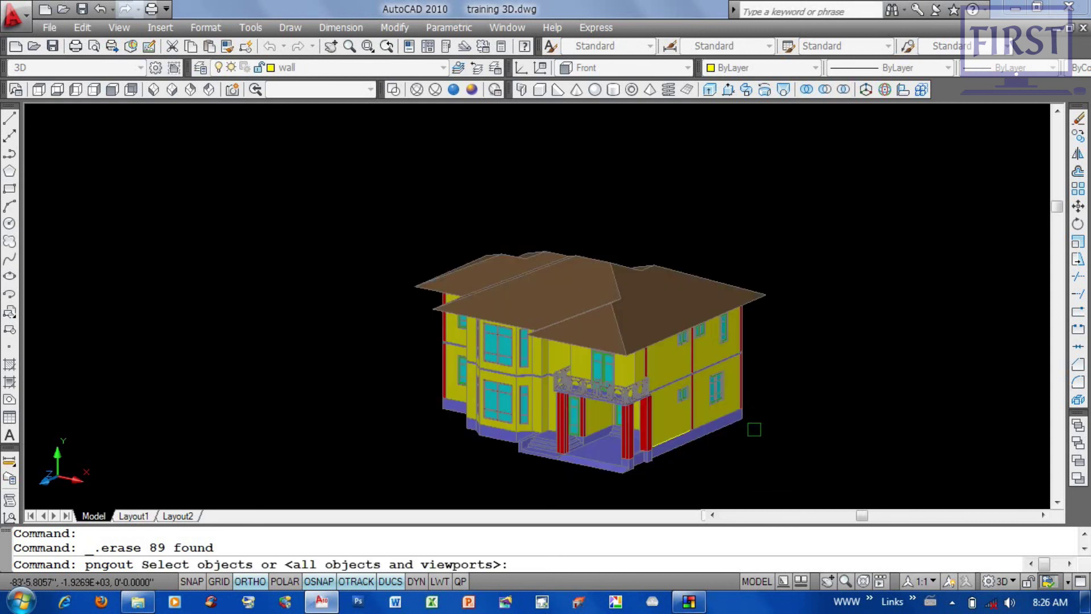
Step: Include all objects in the image, then turn on Clean Screen and close the command line
text(a)
key(Return)
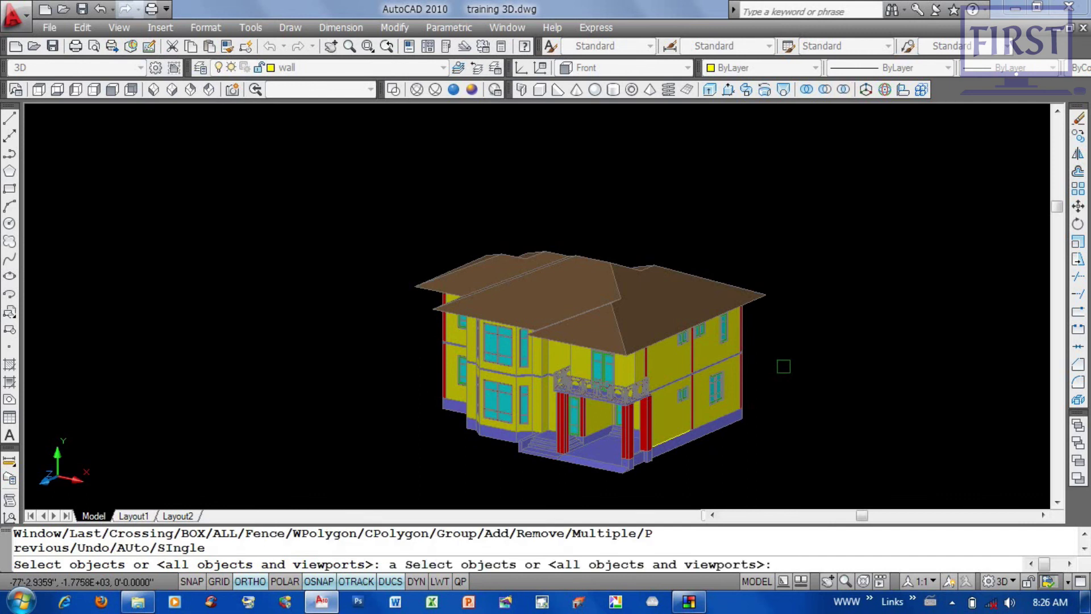
key(Escape)
key(Escape)
key(ctrl+0)
key(ctrl+9)
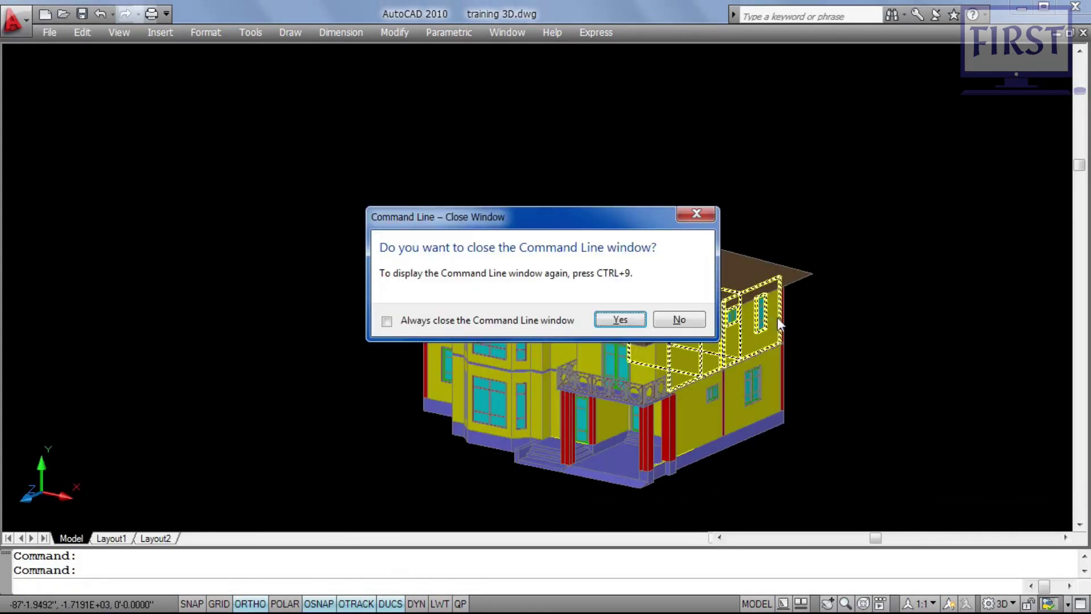
Step: Confirm closing the command line and window-select the whole house
click(619, 320)
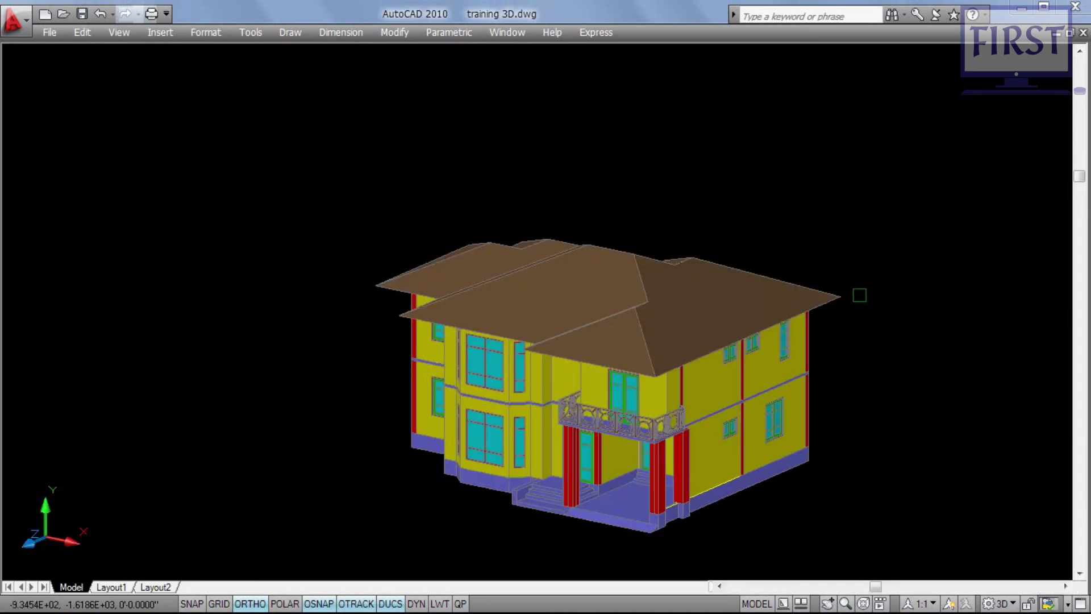
click(923, 84)
click(319, 552)
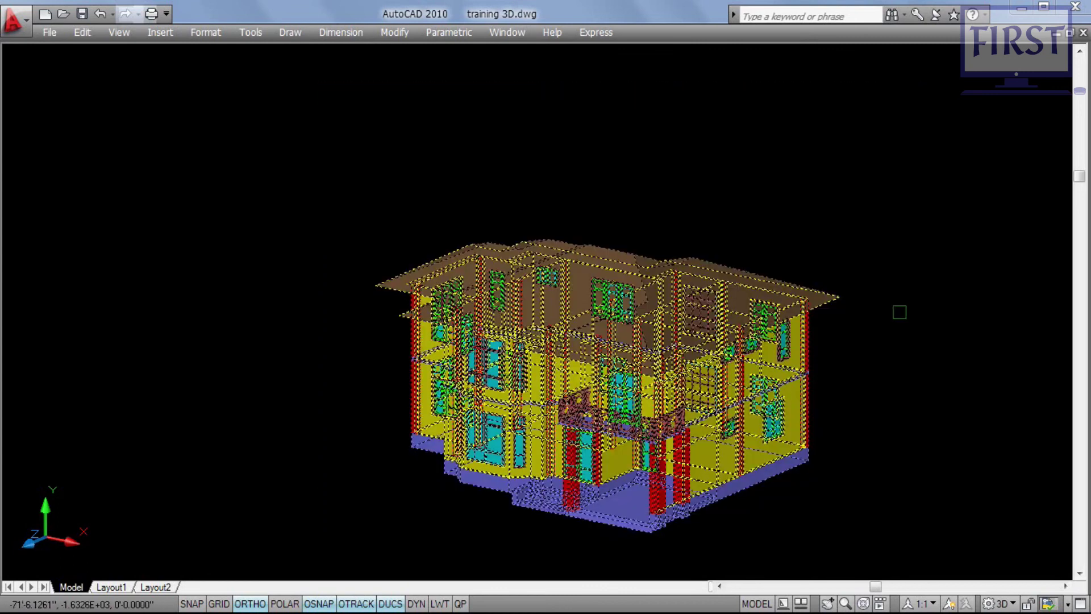
key(Return)
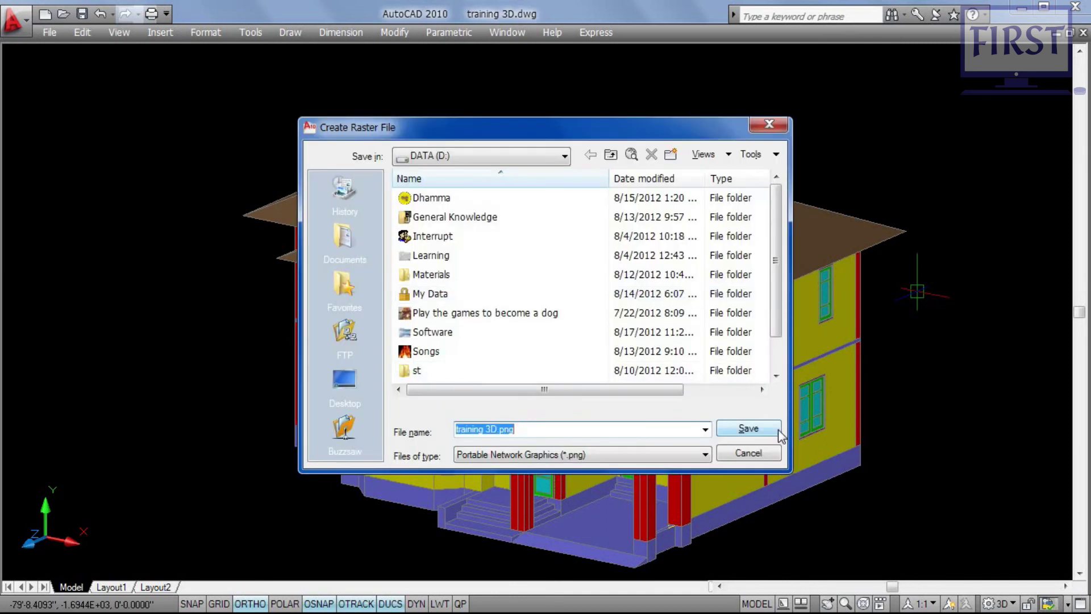
Step: Re-save the PNG as training 3D.png, replacing the existing file, with all house objects
click(773, 436)
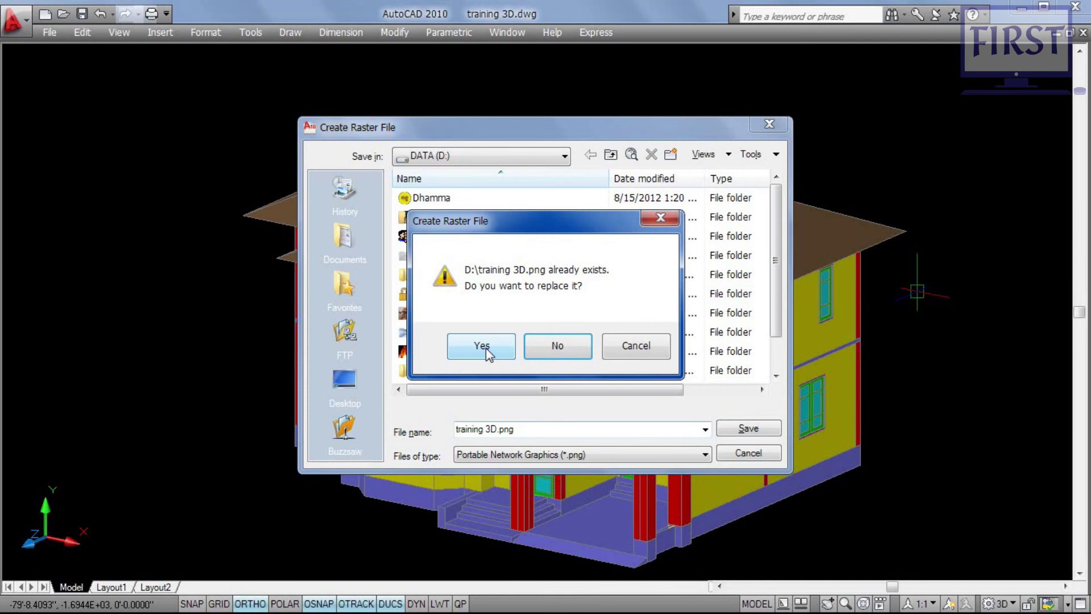
click(486, 349)
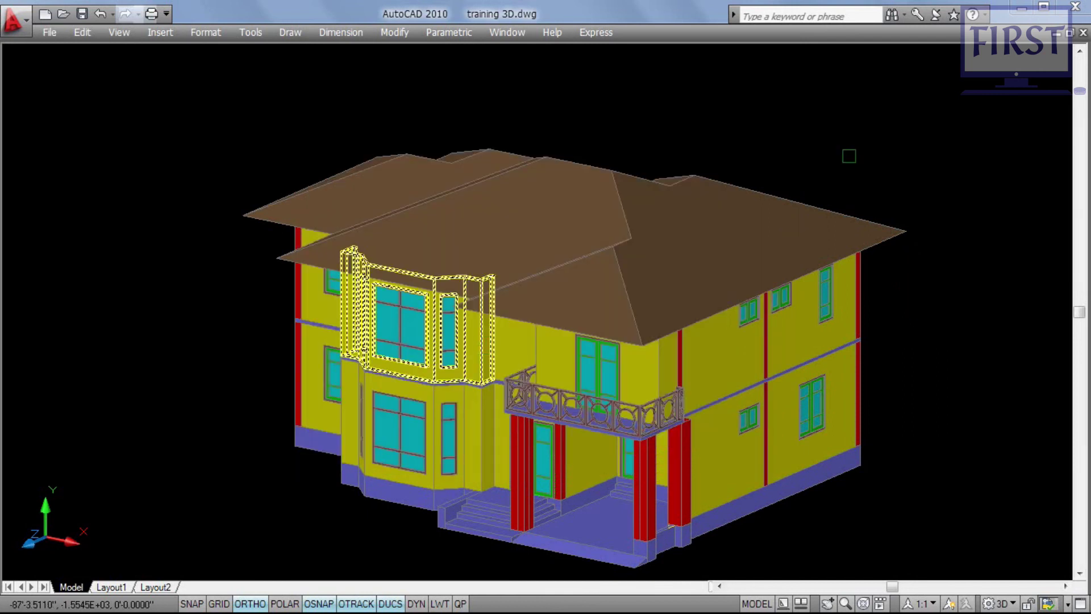
key(Delete)
click(1011, 64)
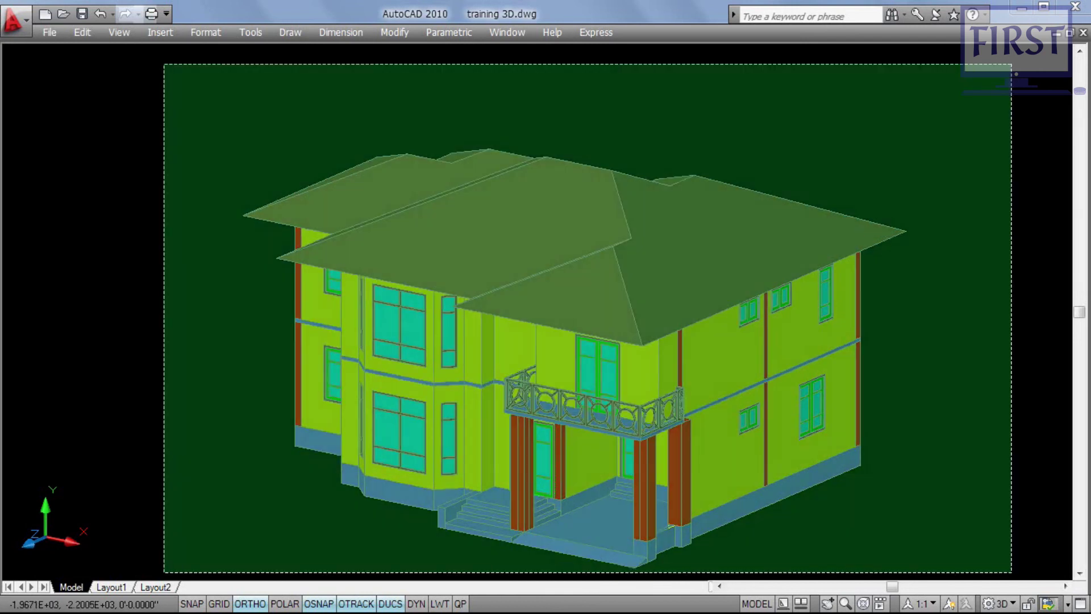
click(163, 573)
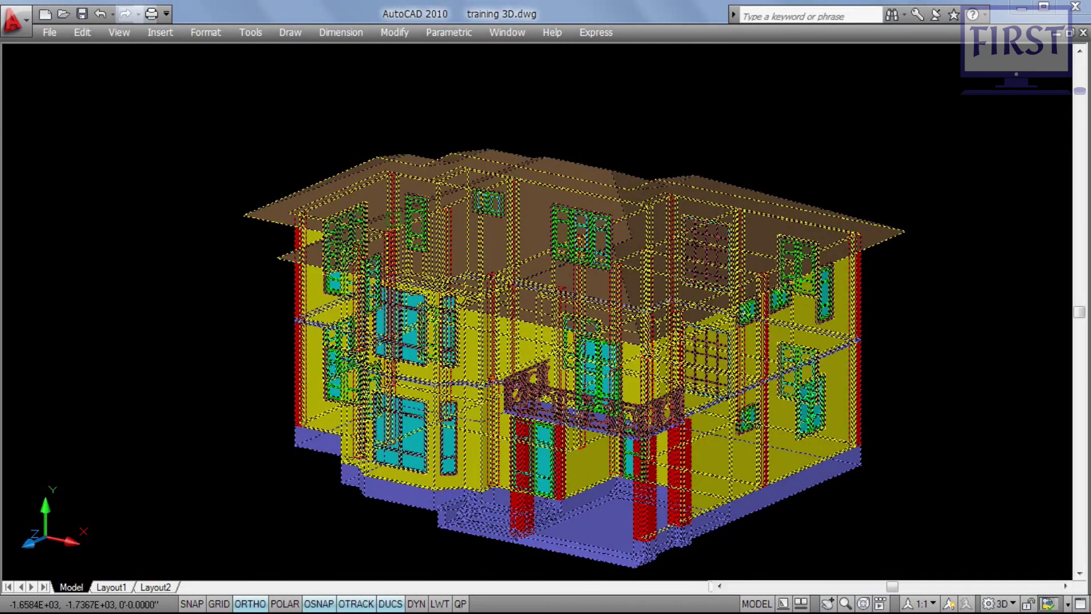
key(Escape)
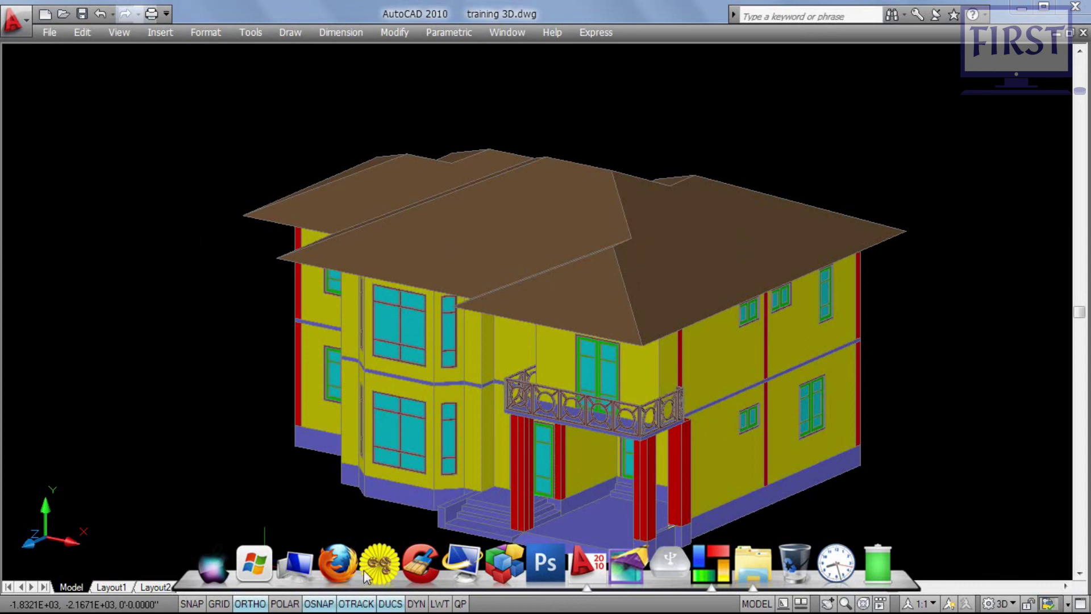
Step: Open training 3D.png from DATA (D:) in Picasa Photo Viewer, zoom to inspect it, then close it
click(303, 567)
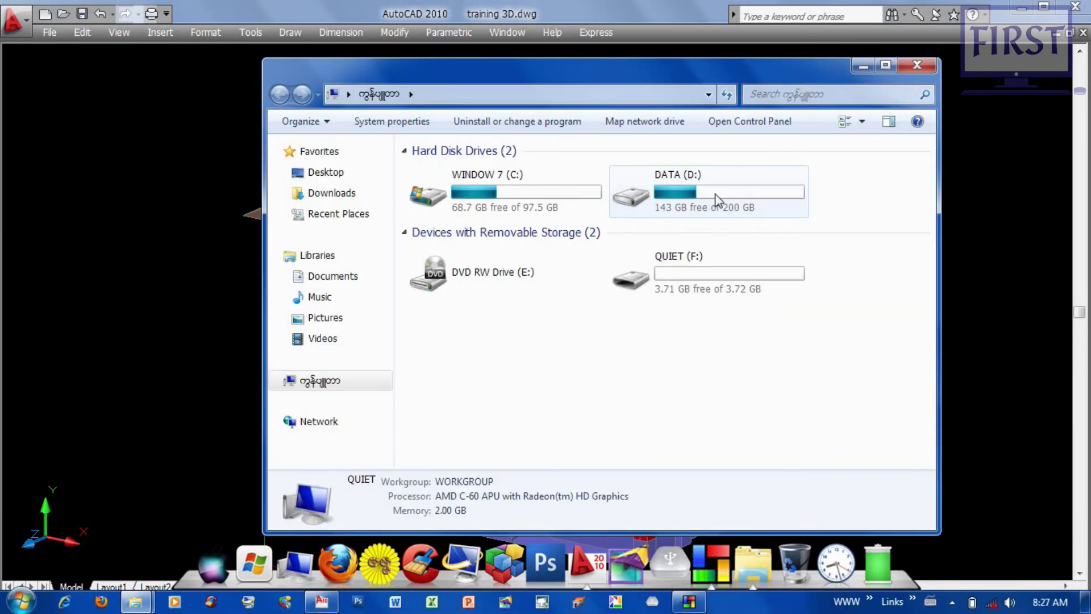
double_click(710, 200)
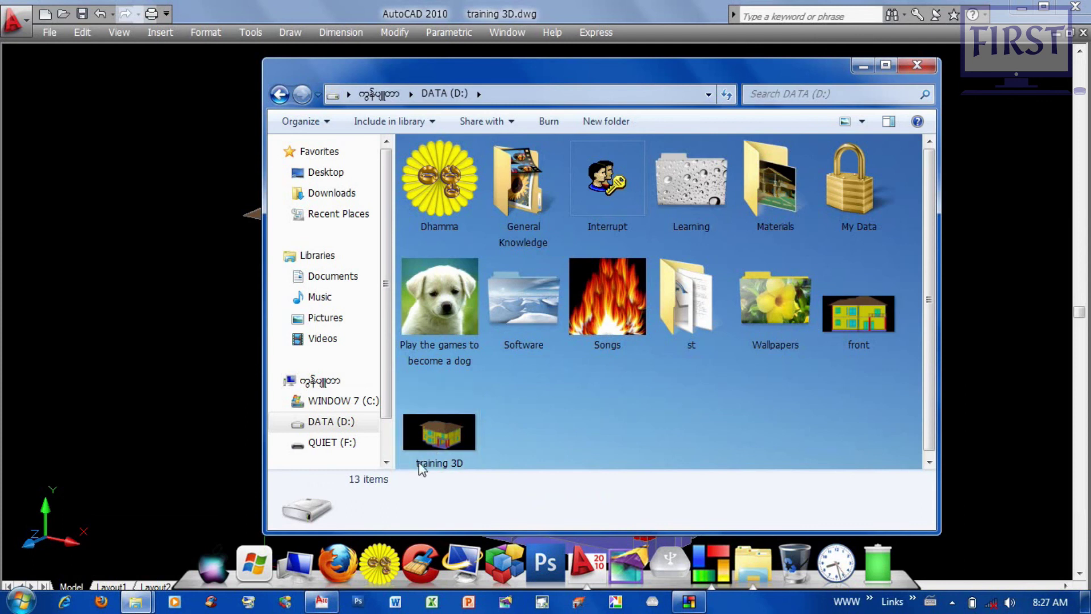
click(436, 435)
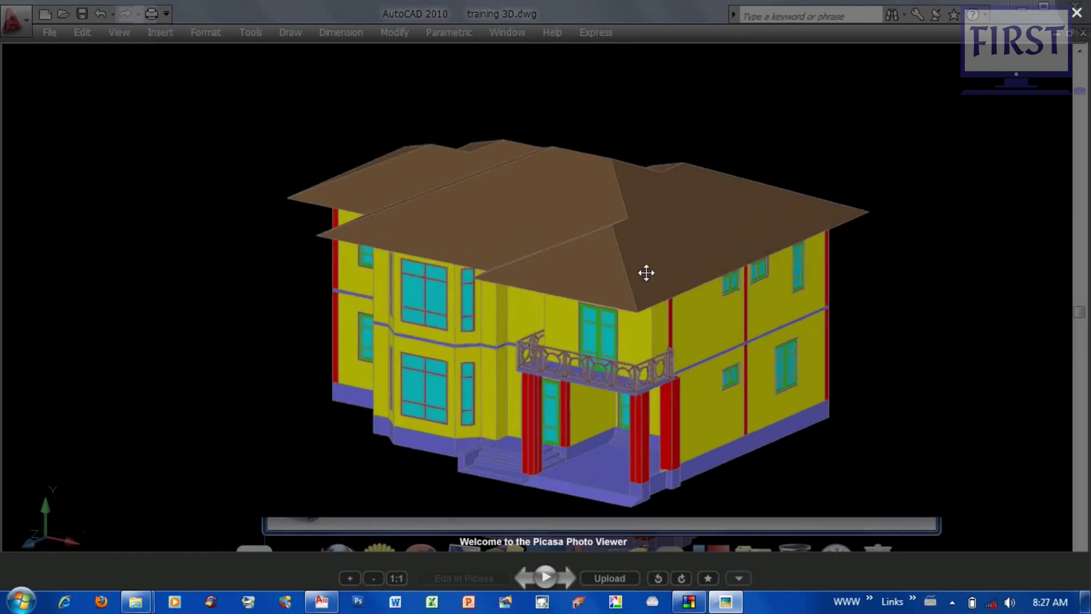
scroll(645, 273, up, 1)
scroll(710, 302, up, 4)
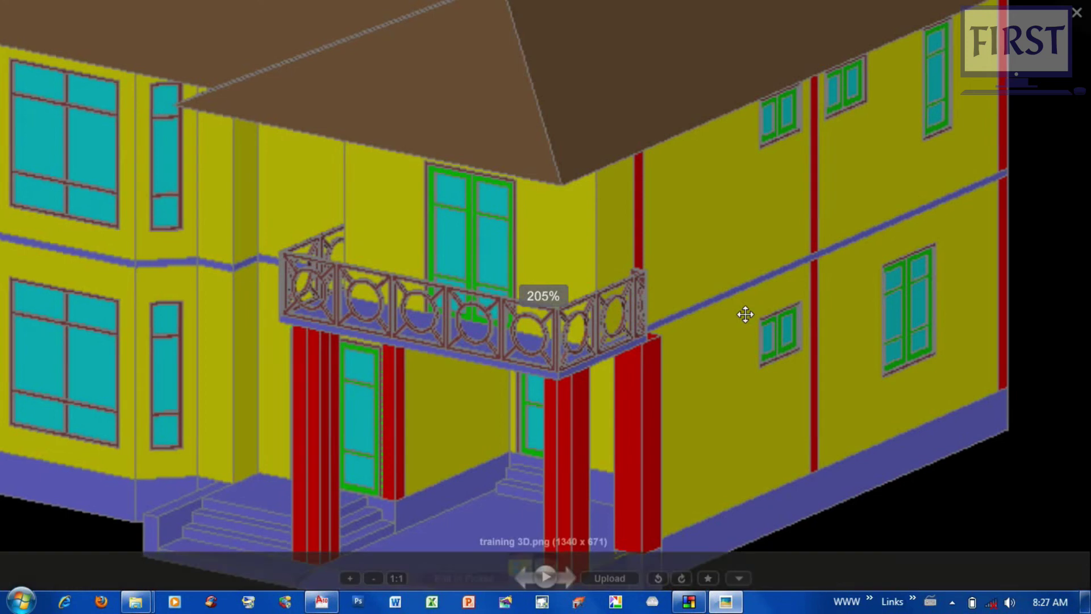
scroll(738, 307, down, 1)
scroll(750, 318, down, 1)
scroll(784, 331, up, 1)
scroll(779, 332, up, 1)
scroll(760, 312, down, 1)
click(1077, 13)
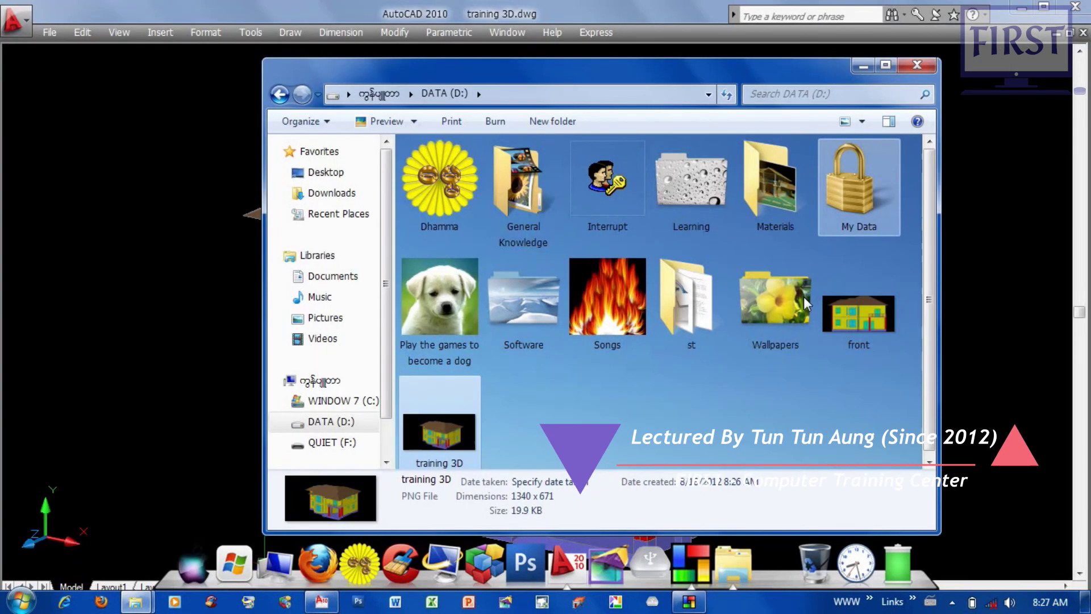
Step: Return to AutoCAD and exit Clean Screen so toolbars and the command line reappear
click(789, 51)
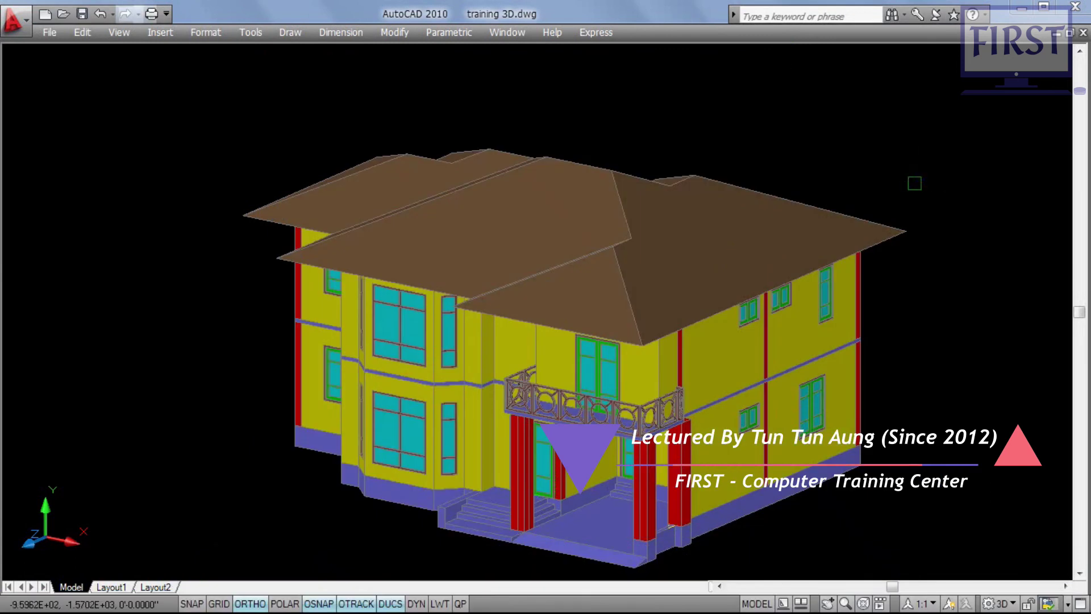
key(ctrl+0)
key(ctrl+9)
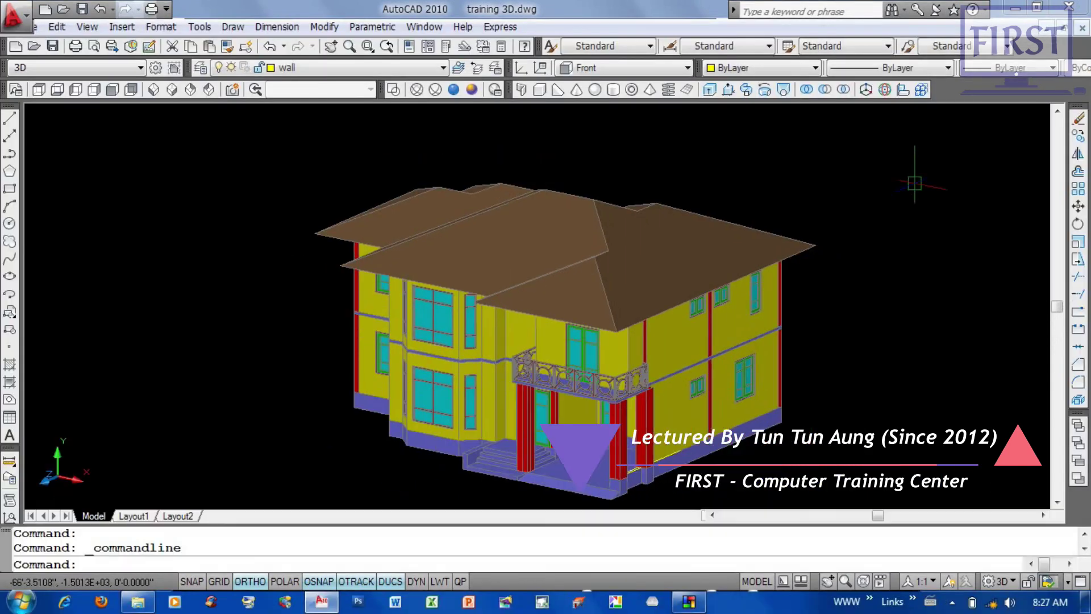